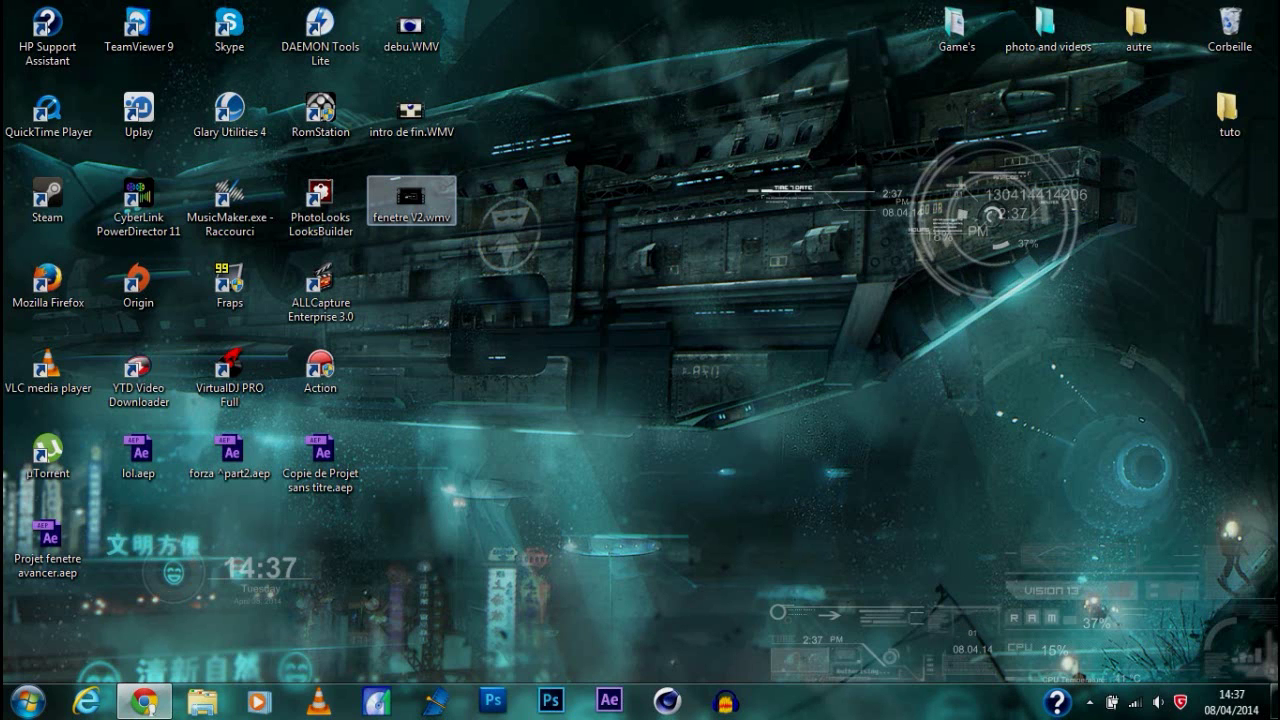
Play the video fenetre V2.wmv from the desktop
double_click(411, 198)
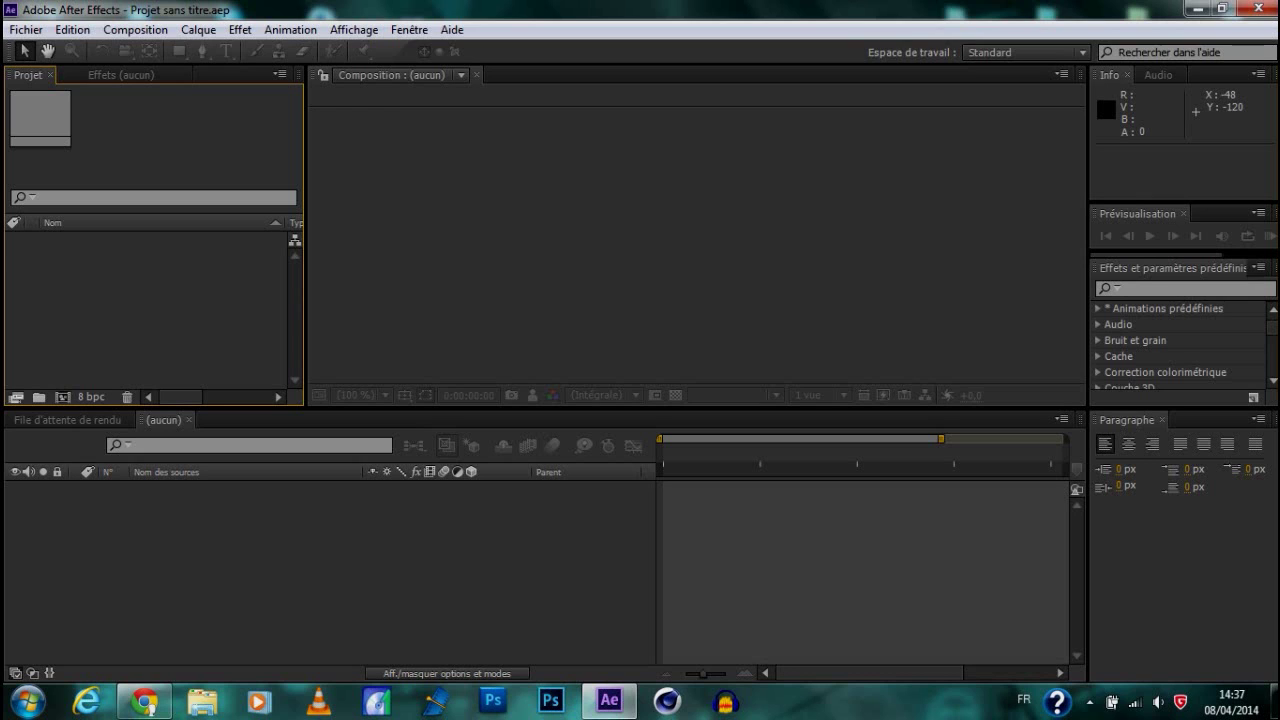
In After Effects, create a new composition named "fenêtre tec V2 tuto" with the HDTV 1080 29,97 preset
right_click(140, 249)
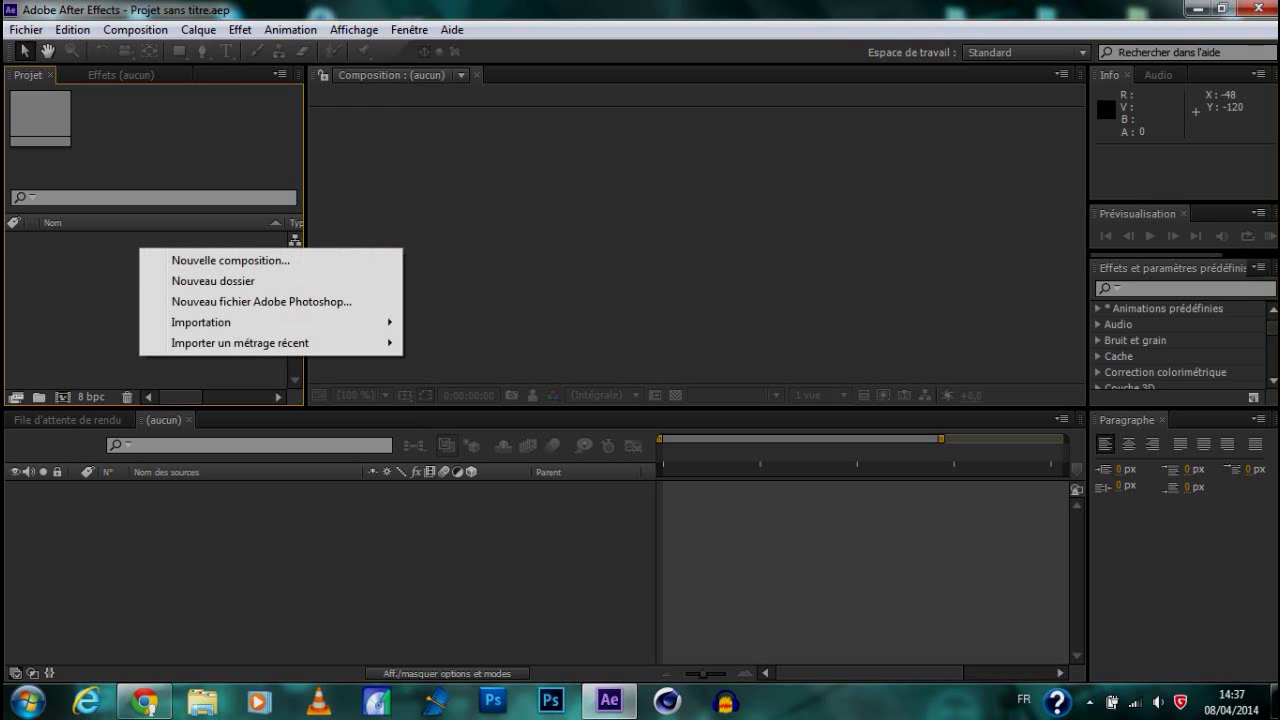
click(230, 260)
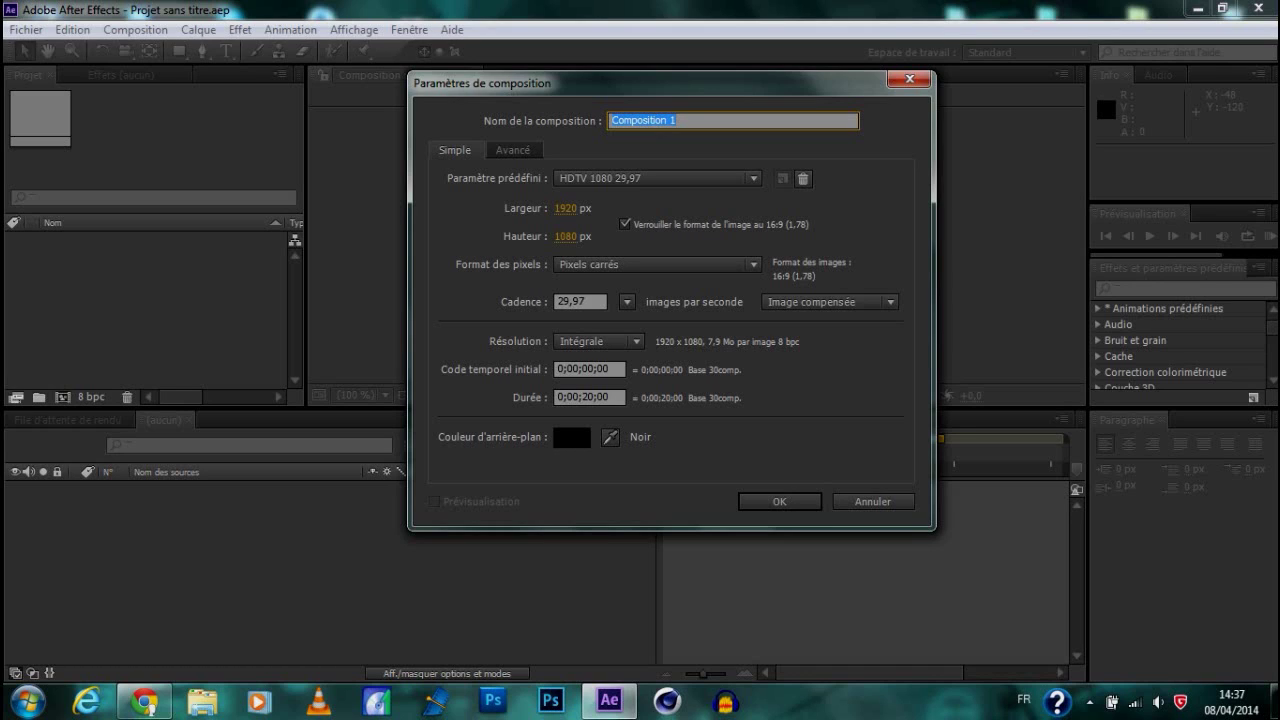
text(fene^t)
key(BackSpace)
key(BackSpace)
key(BackSpace)
text(être tec V2 tuto)
key(Return)
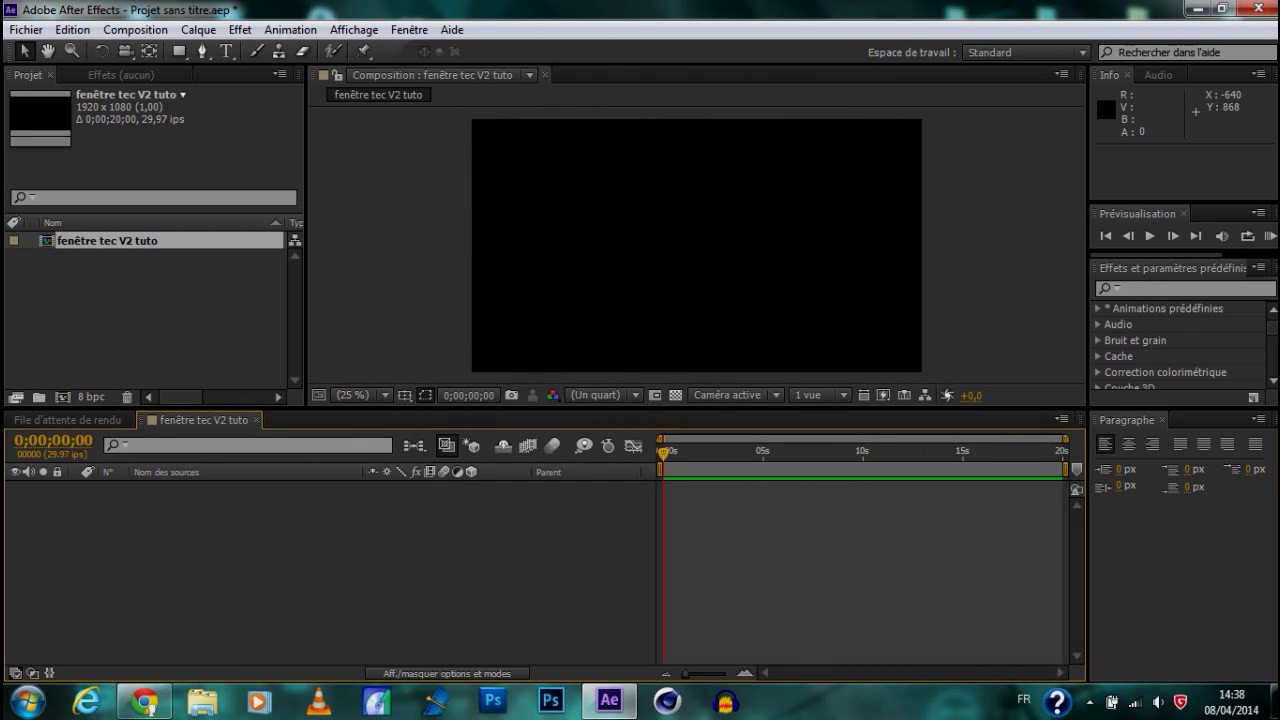
Add a white 1920 x 1080 solid layer named "grille" to the composition
right_click(216, 606)
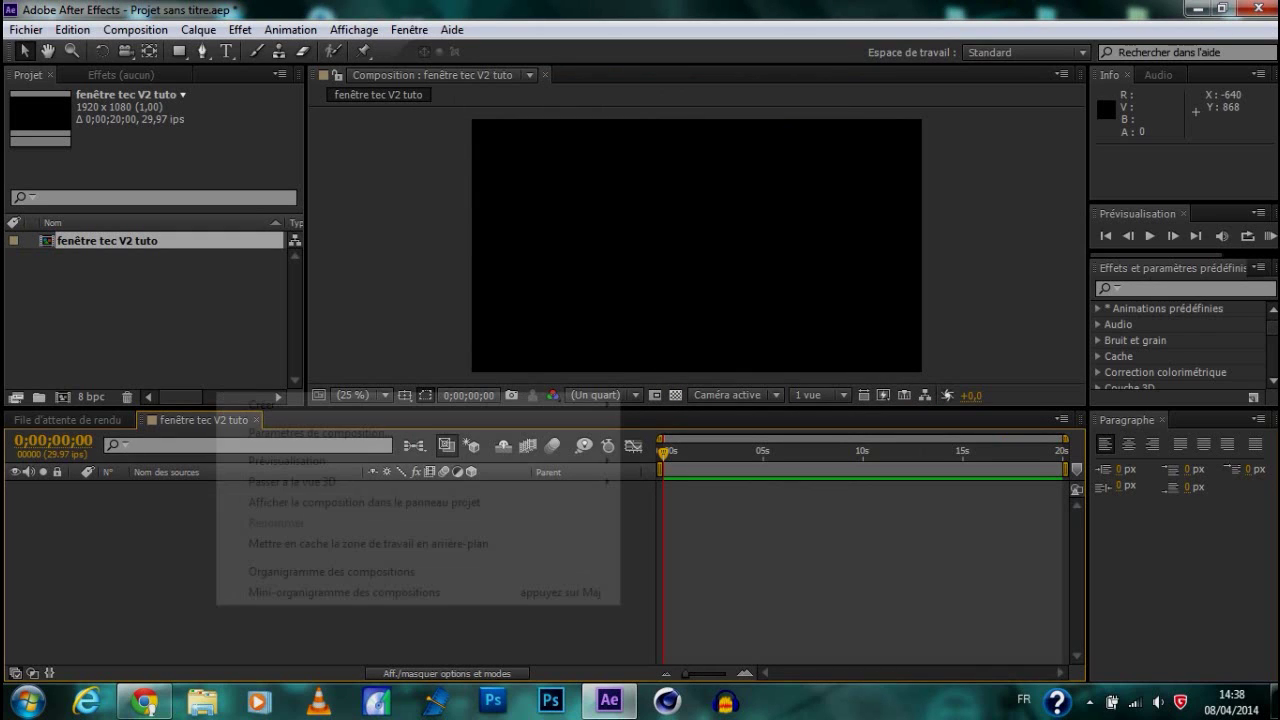
mouse_move(262, 404)
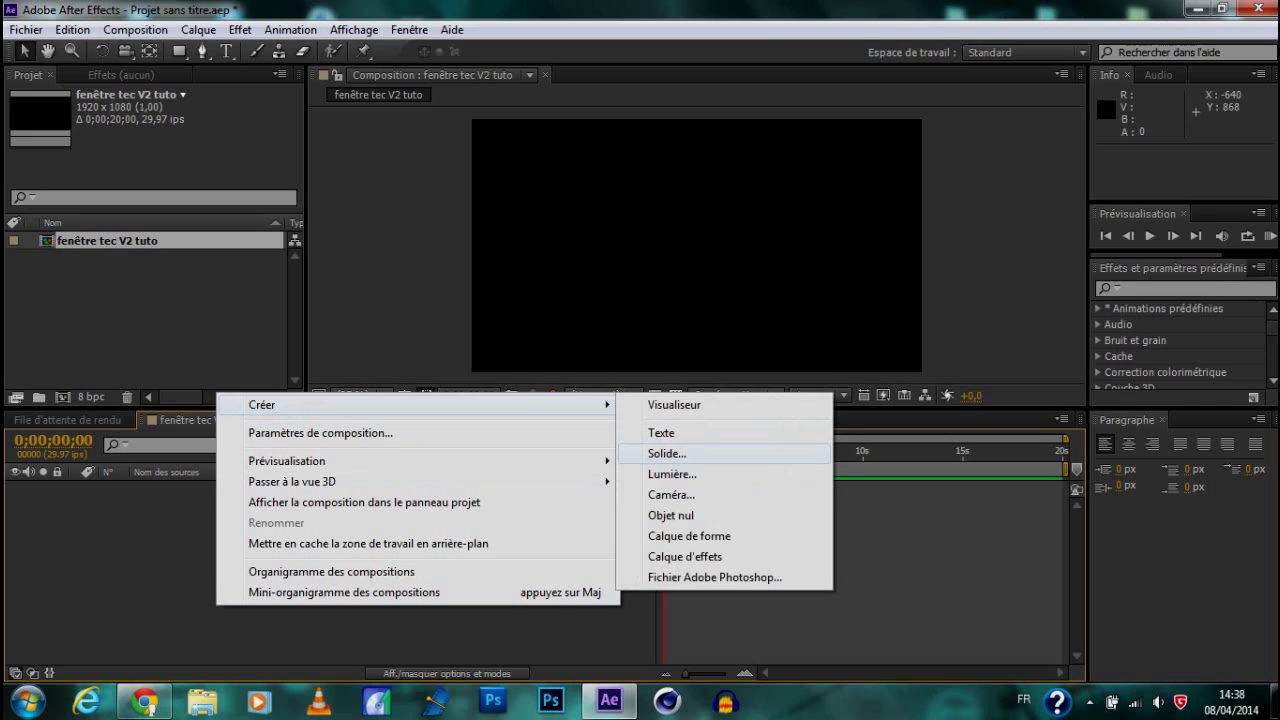
click(667, 453)
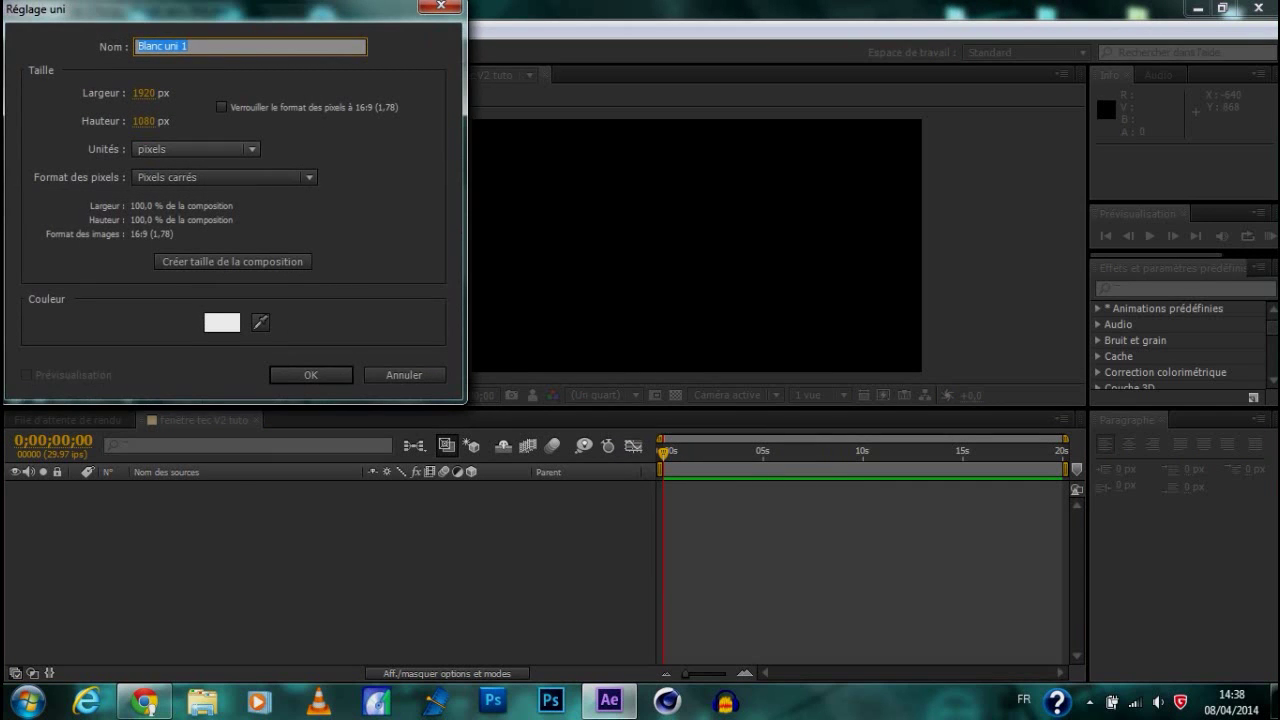
text(grille)
key(Return)
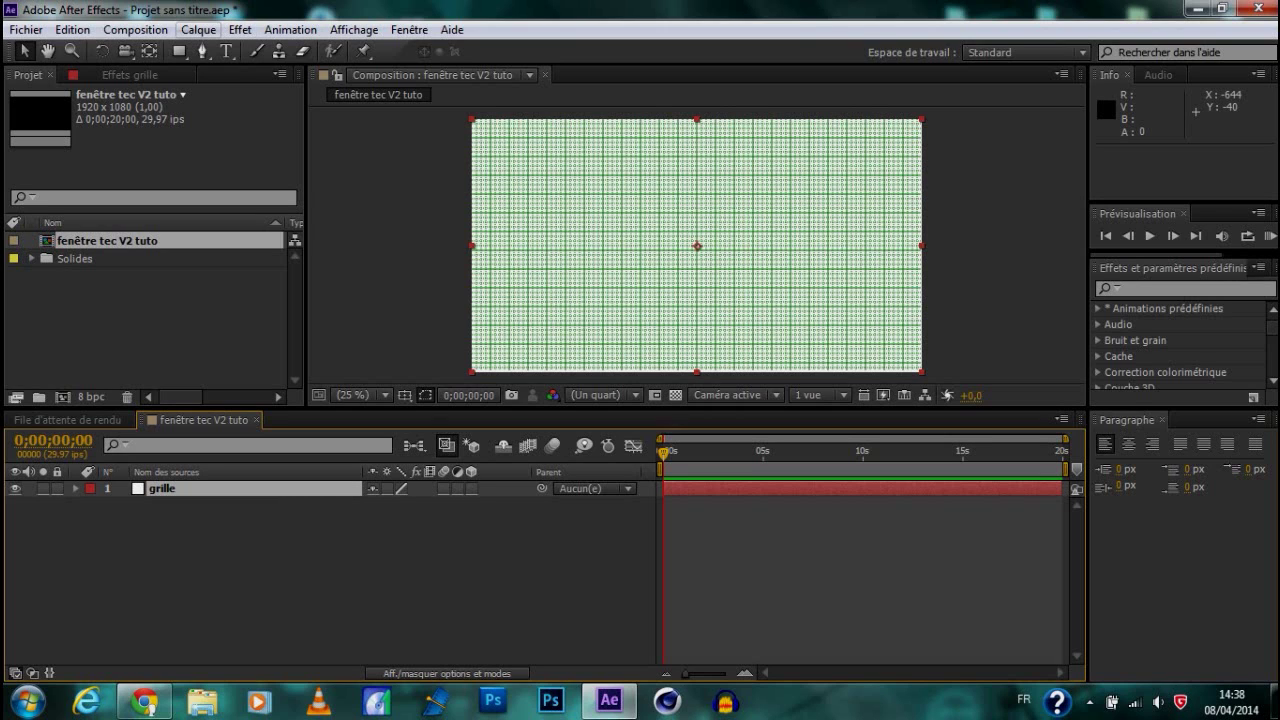
click(354, 29)
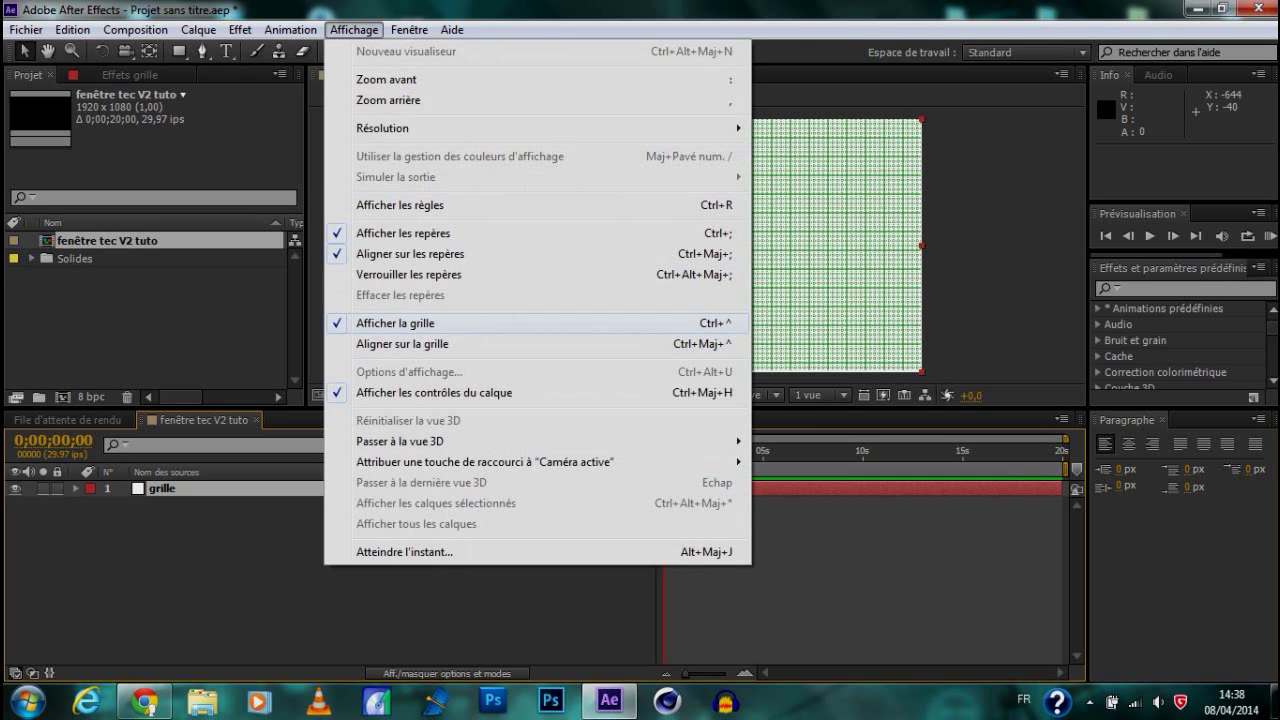
click(780, 585)
scroll(735, 288, up, 3)
scroll(756, 356, down, 2)
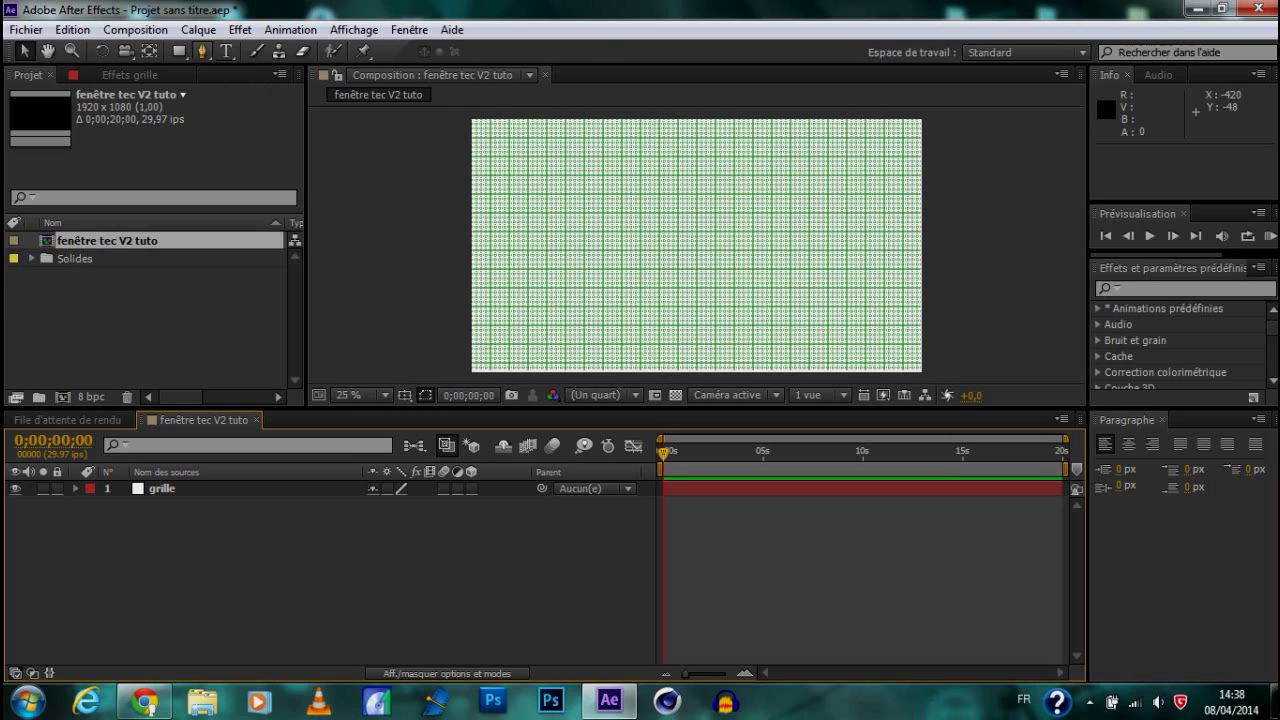
Start a Pen tool mask on the grille layer at about X 722, Y 400 and add a second vertex two major grid squares straight below
key(g)
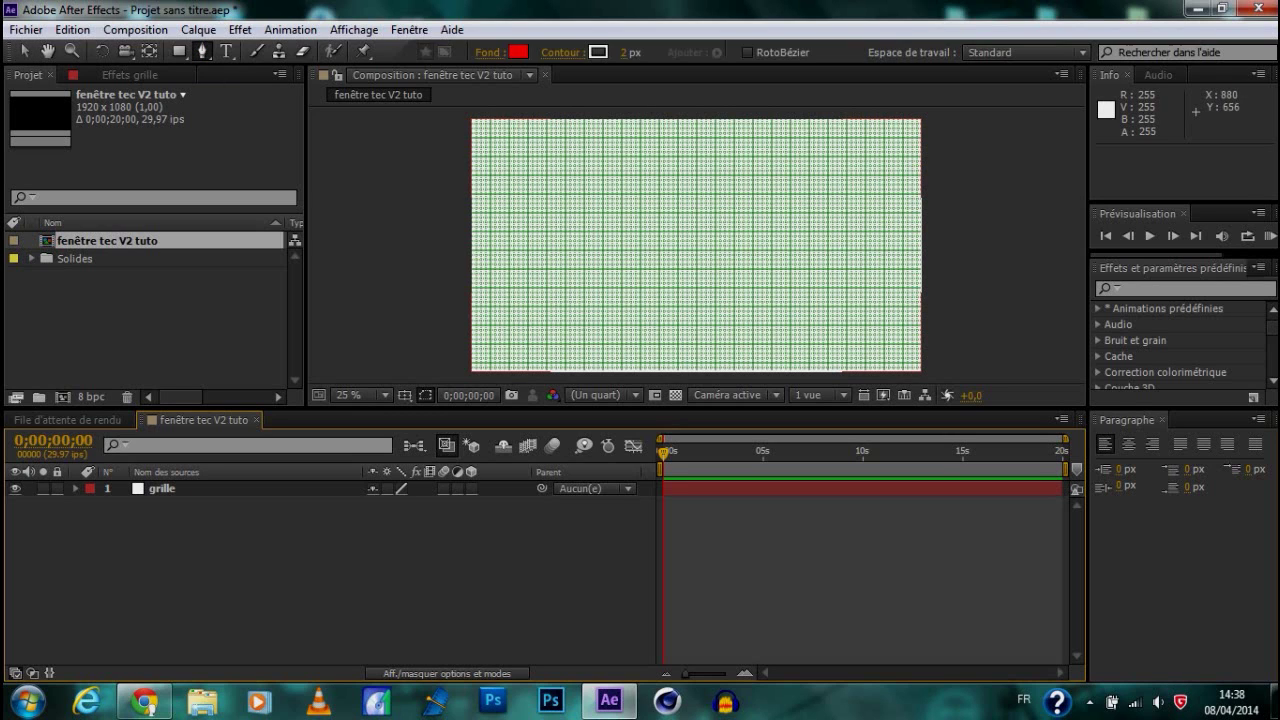
scroll(568, 327, up, 2)
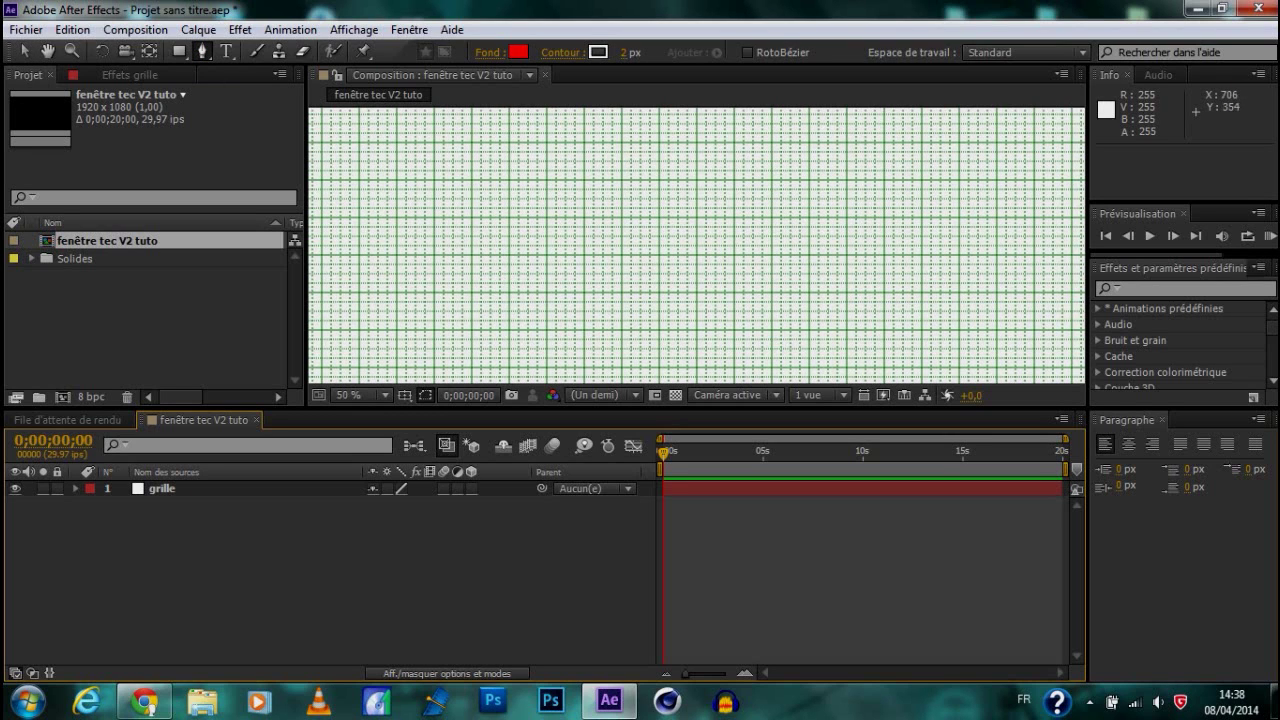
click(582, 141)
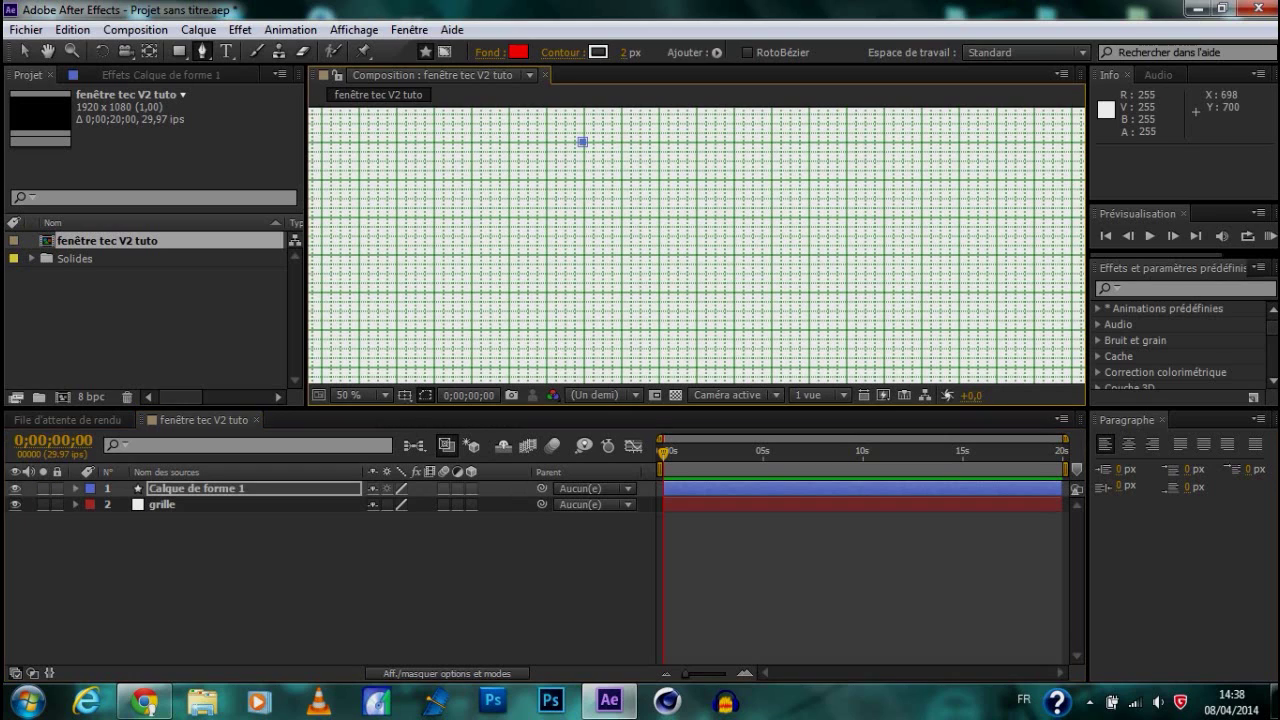
key(ctrl+z)
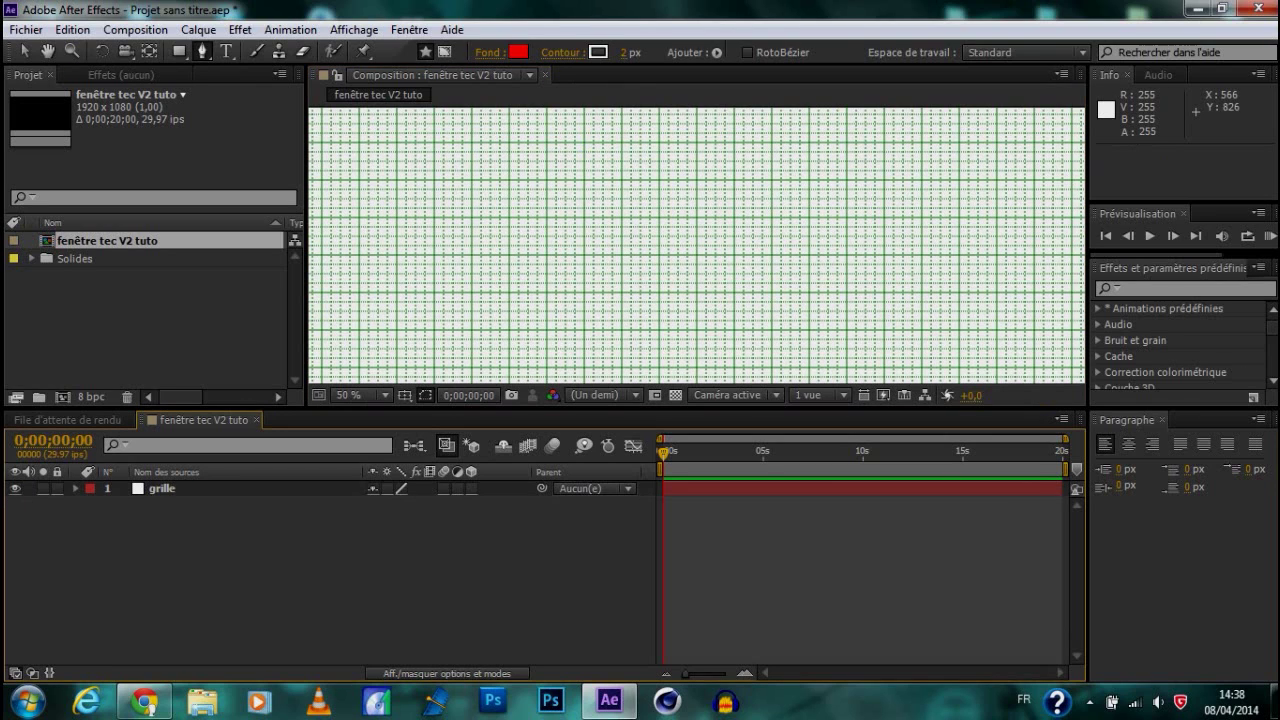
click(164, 489)
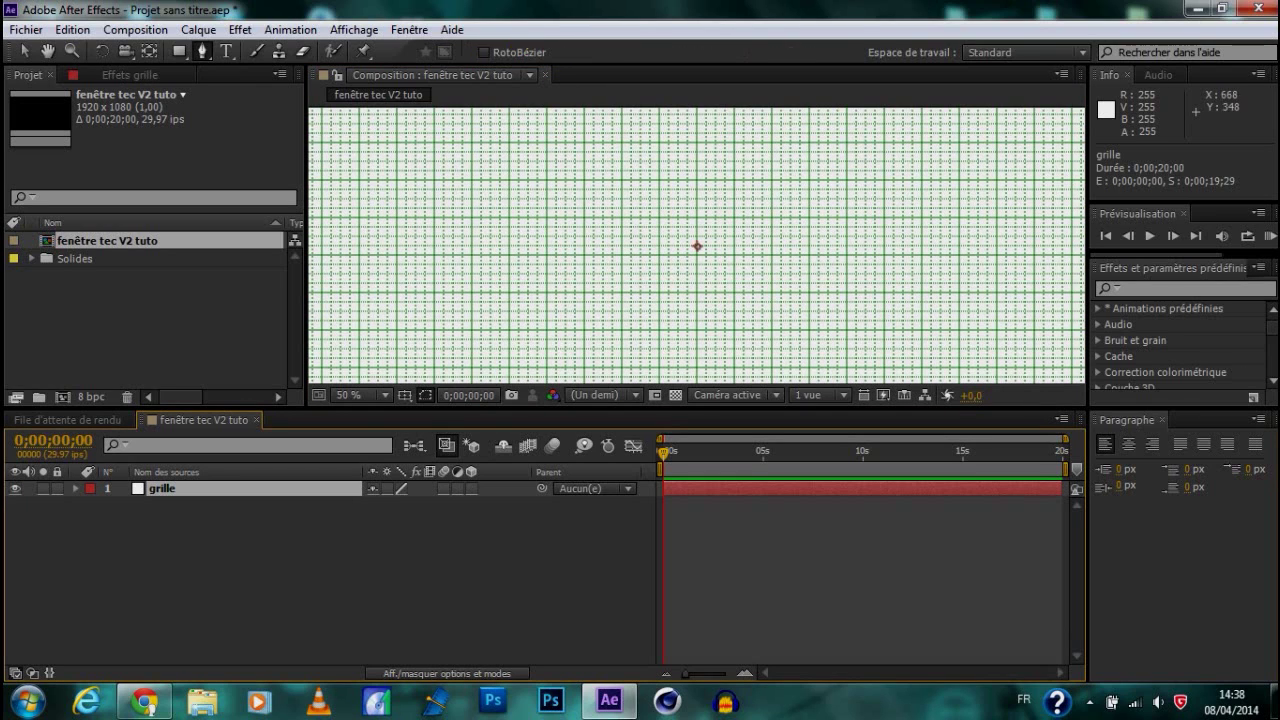
key(comma)
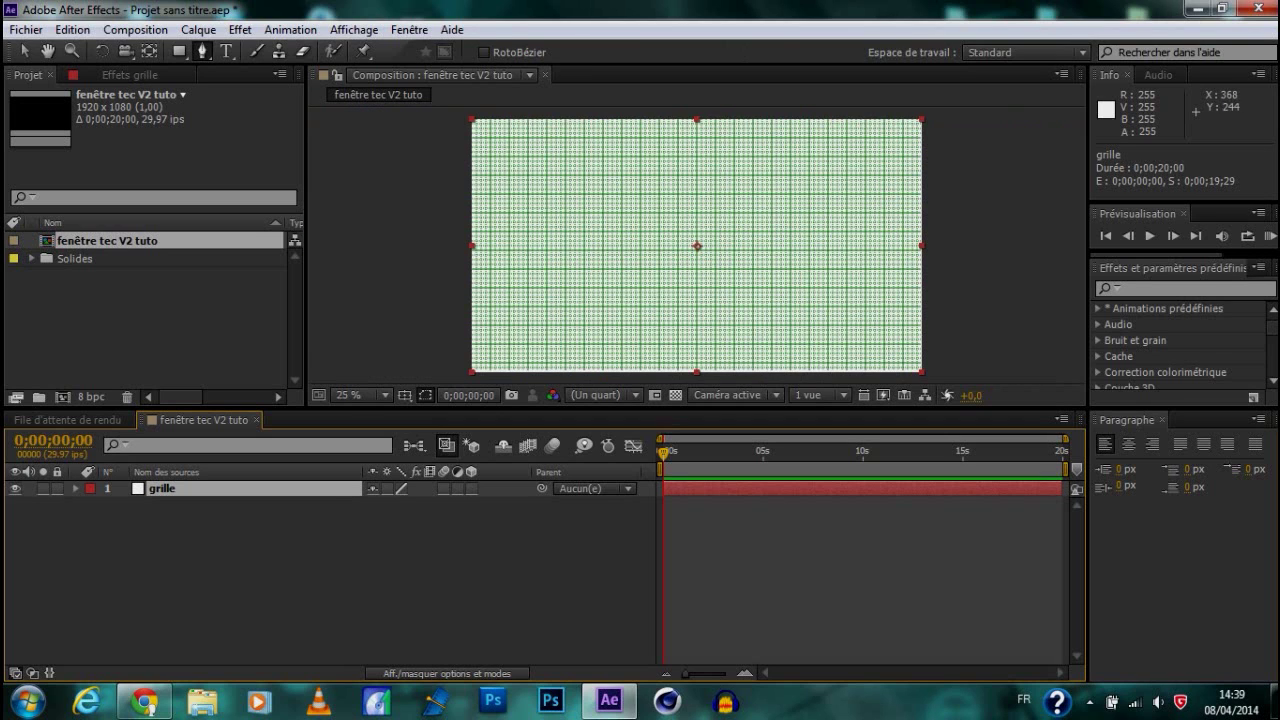
key(period)
click(580, 177)
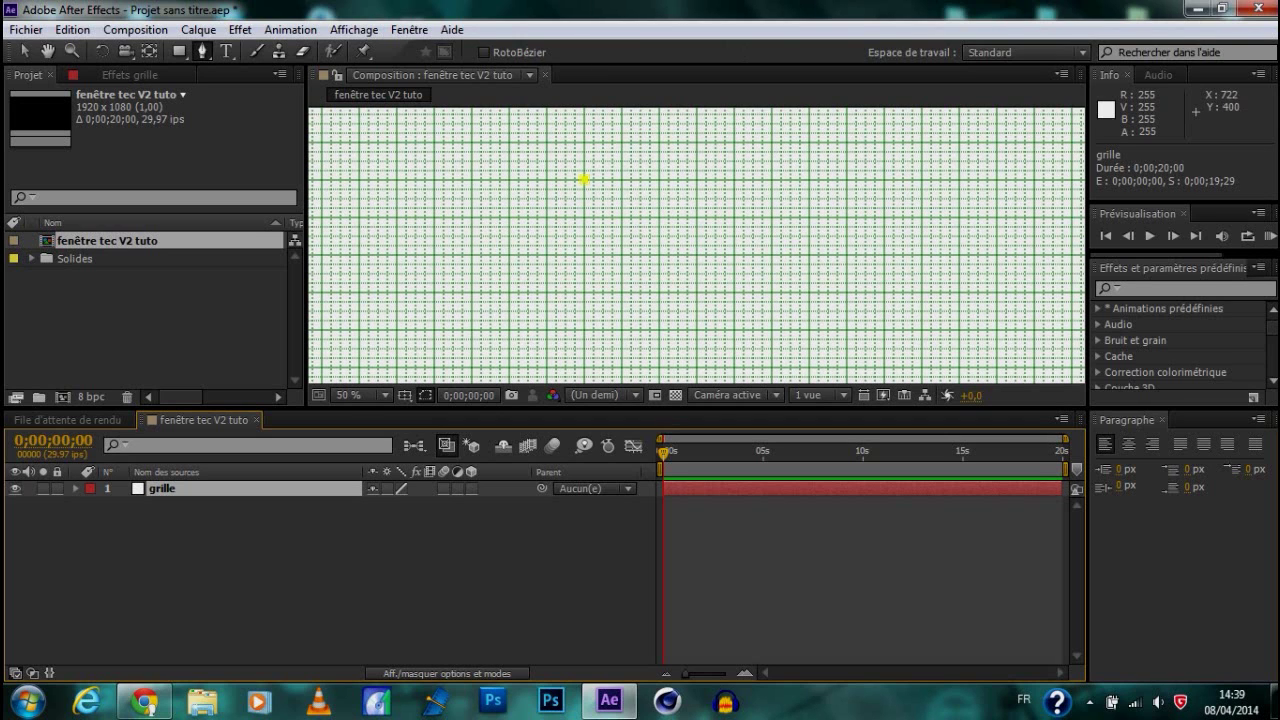
key(comma)
scroll(668, 267, up, 1)
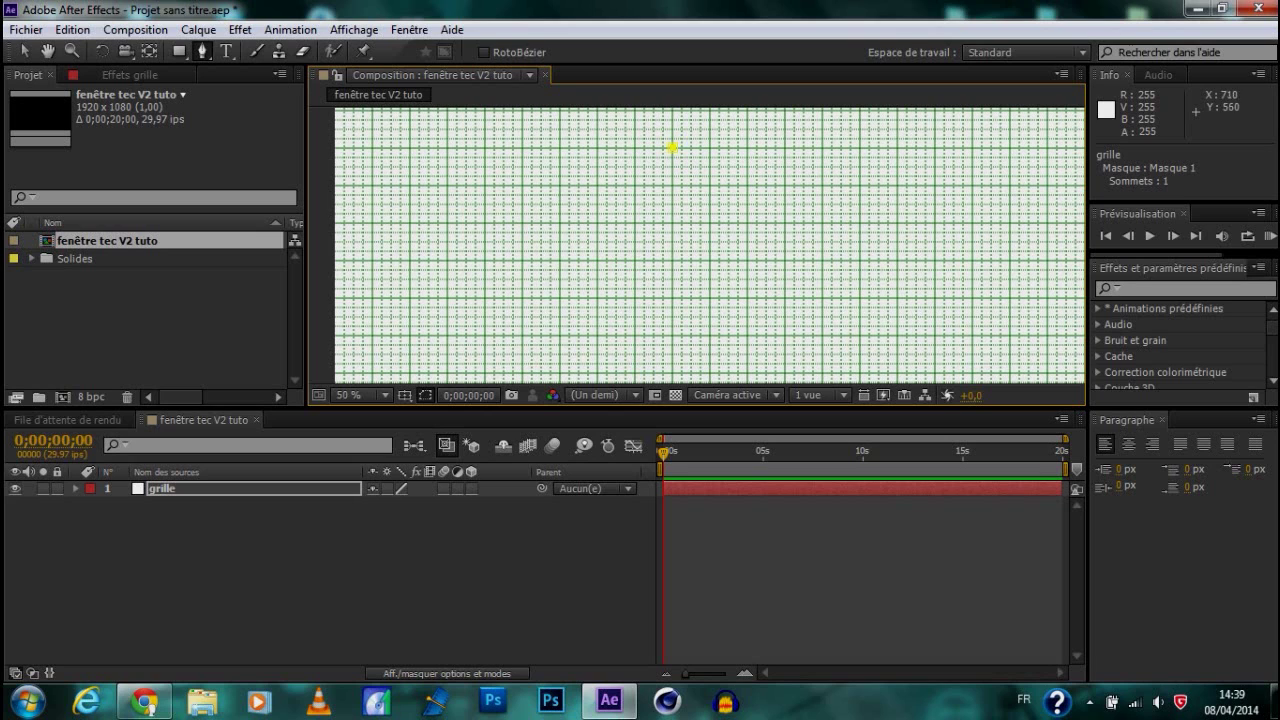
click(672, 223)
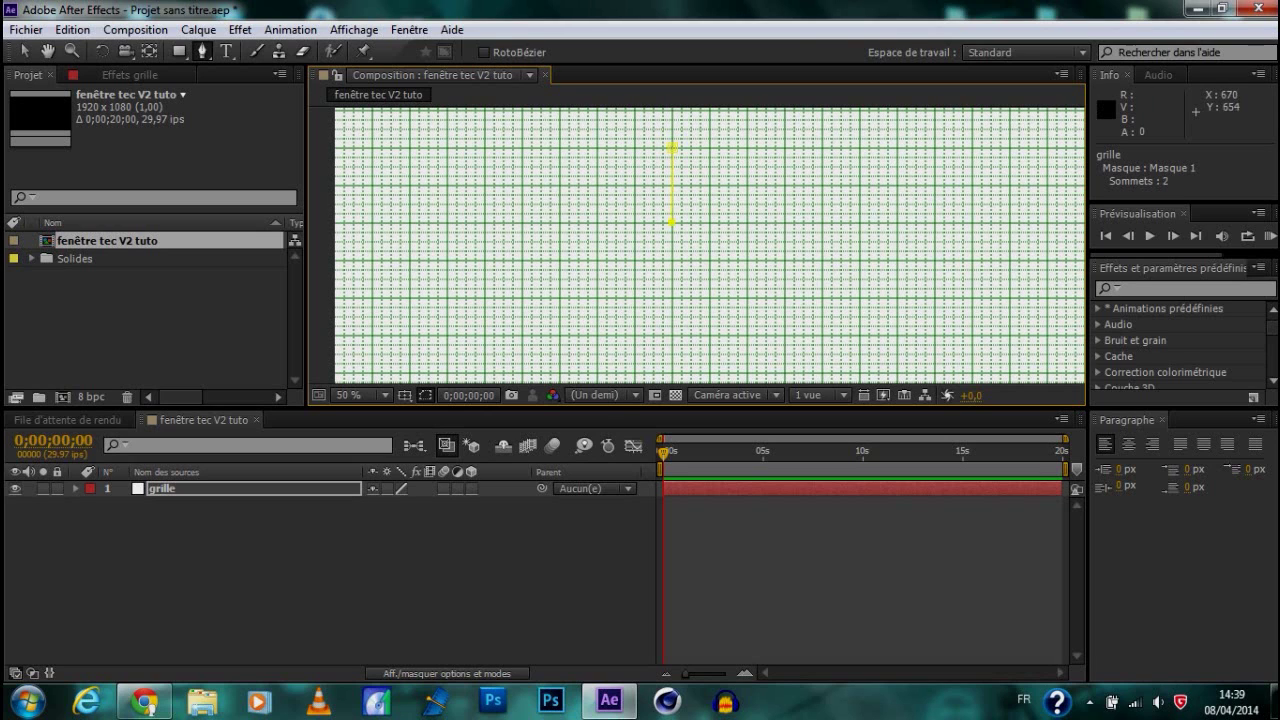
key(comma)
scroll(684, 290, up, 1)
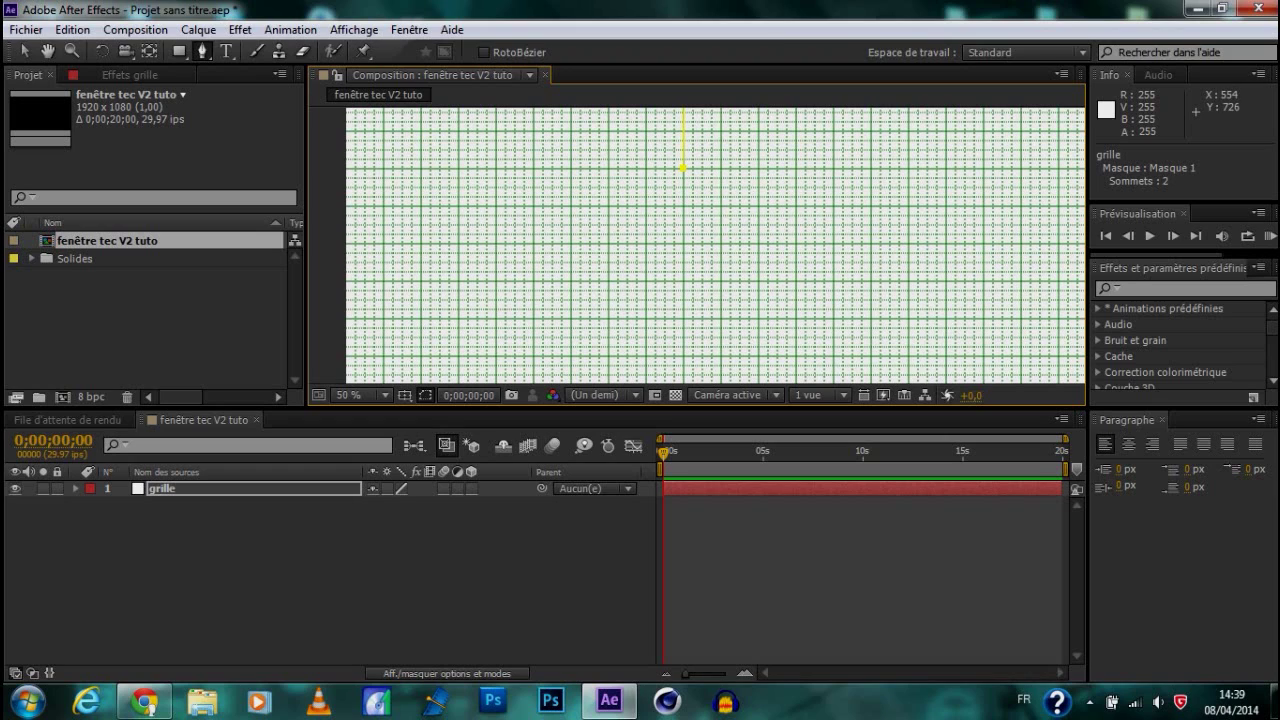
click(604, 243)
click(756, 358)
scroll(811, 300, down, 2)
scroll(811, 300, up, 2)
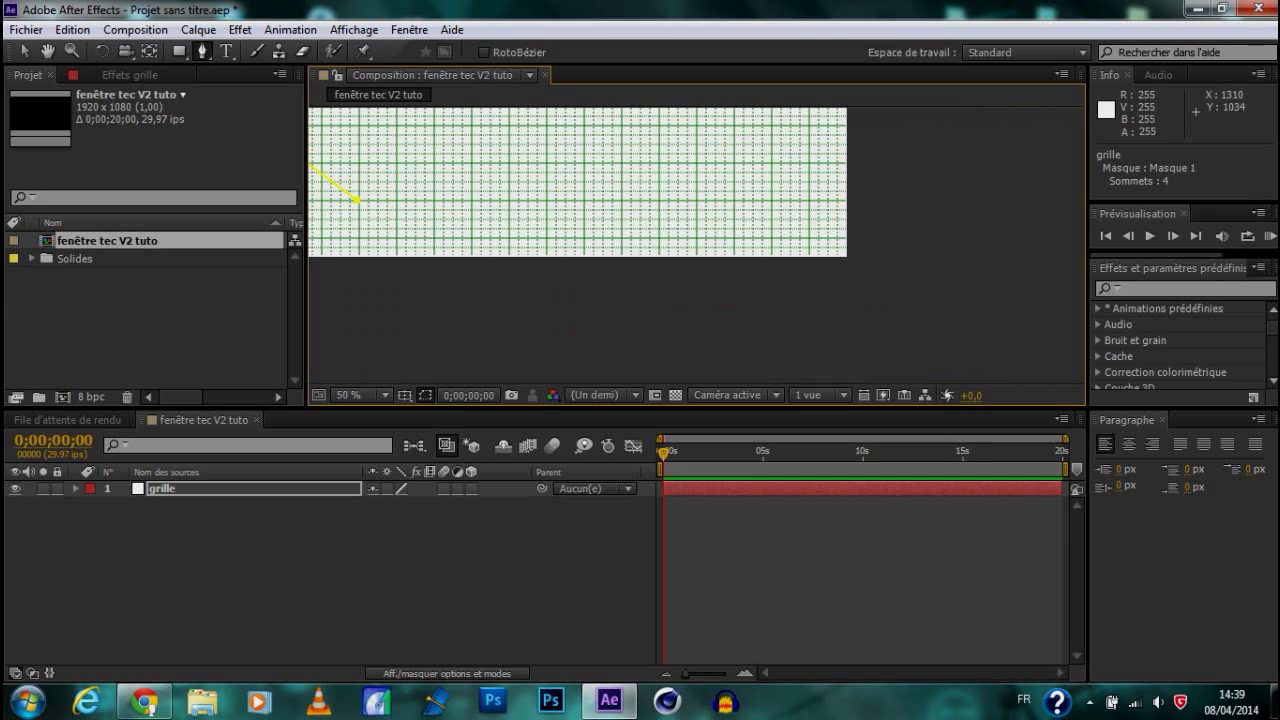
scroll(716, 257, down, 2)
key(ctrl+z)
scroll(578, 202, up, 6)
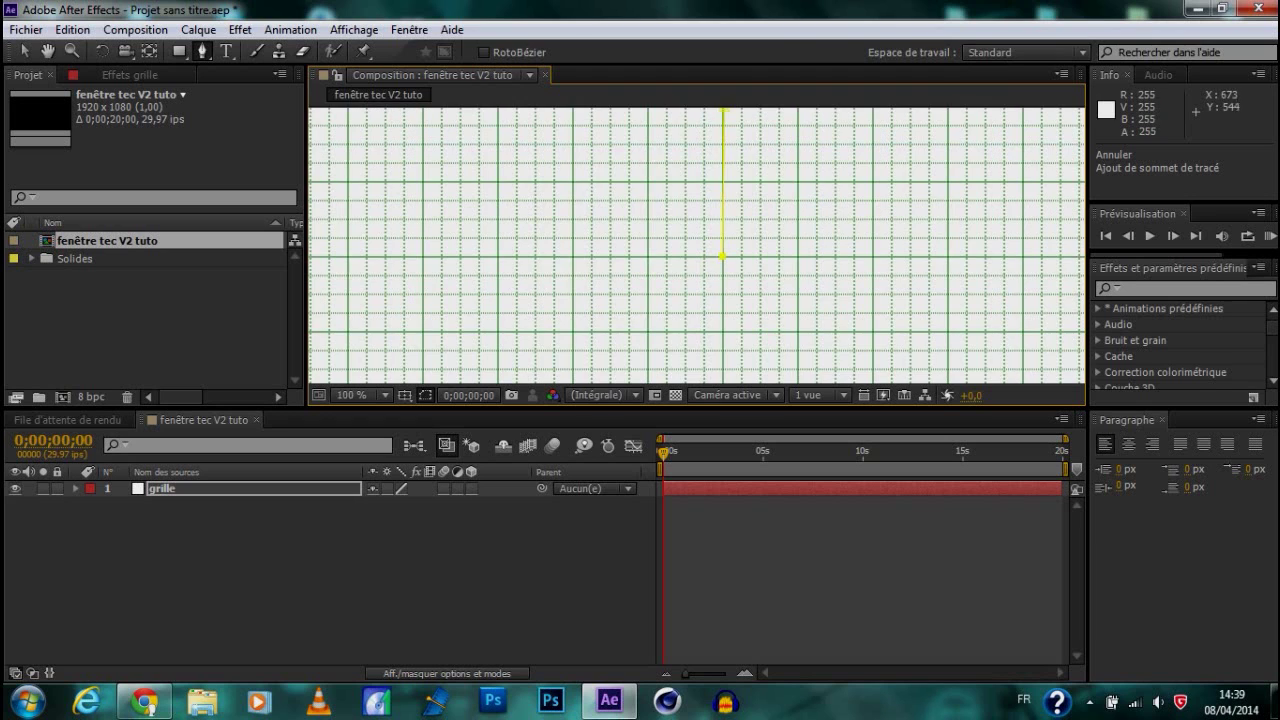
scroll(696, 244, down, 1)
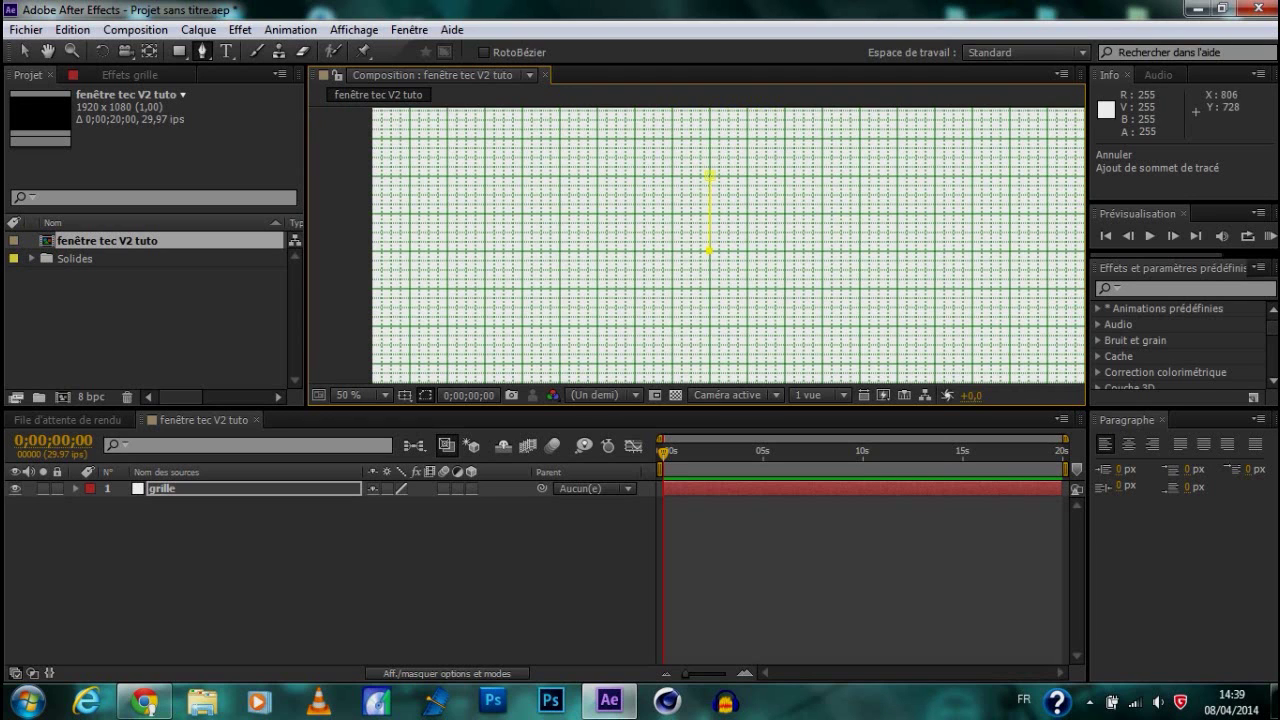
Continue the mask path diagonally down to the right, straight down, across as a long bottom edge, and diagonally up at its right end
click(746, 290)
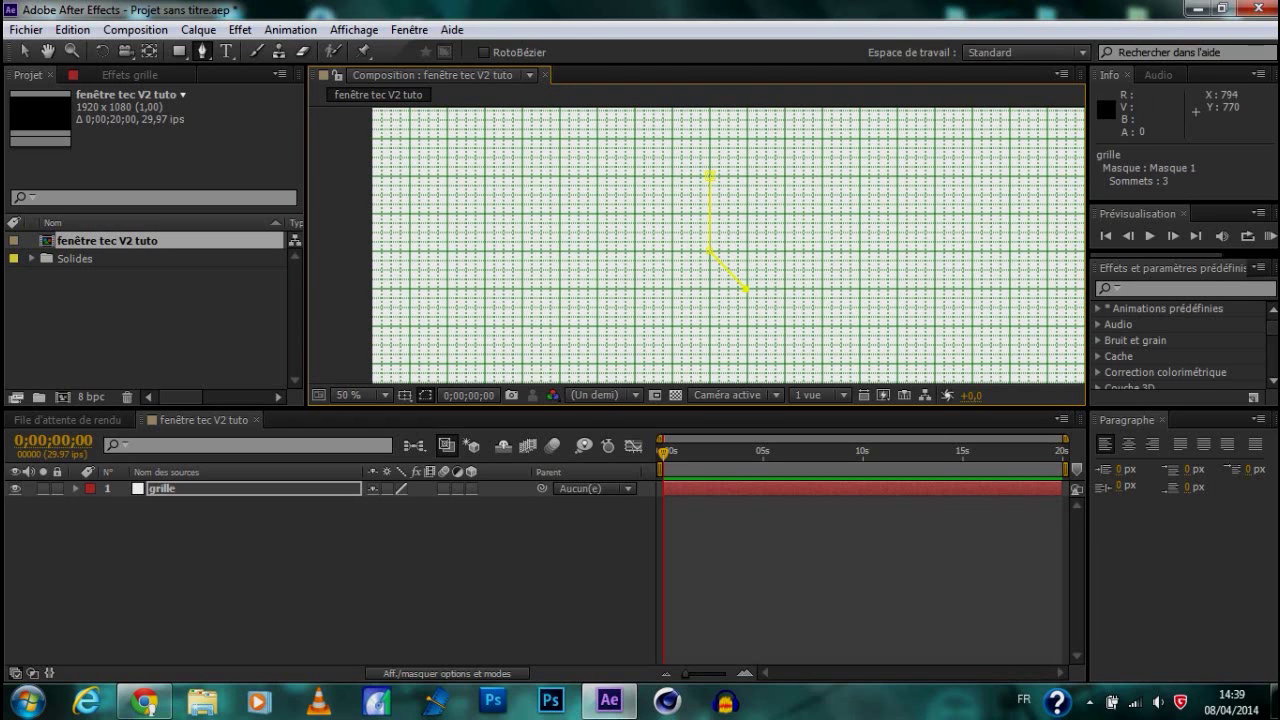
scroll(746, 360, down, 1)
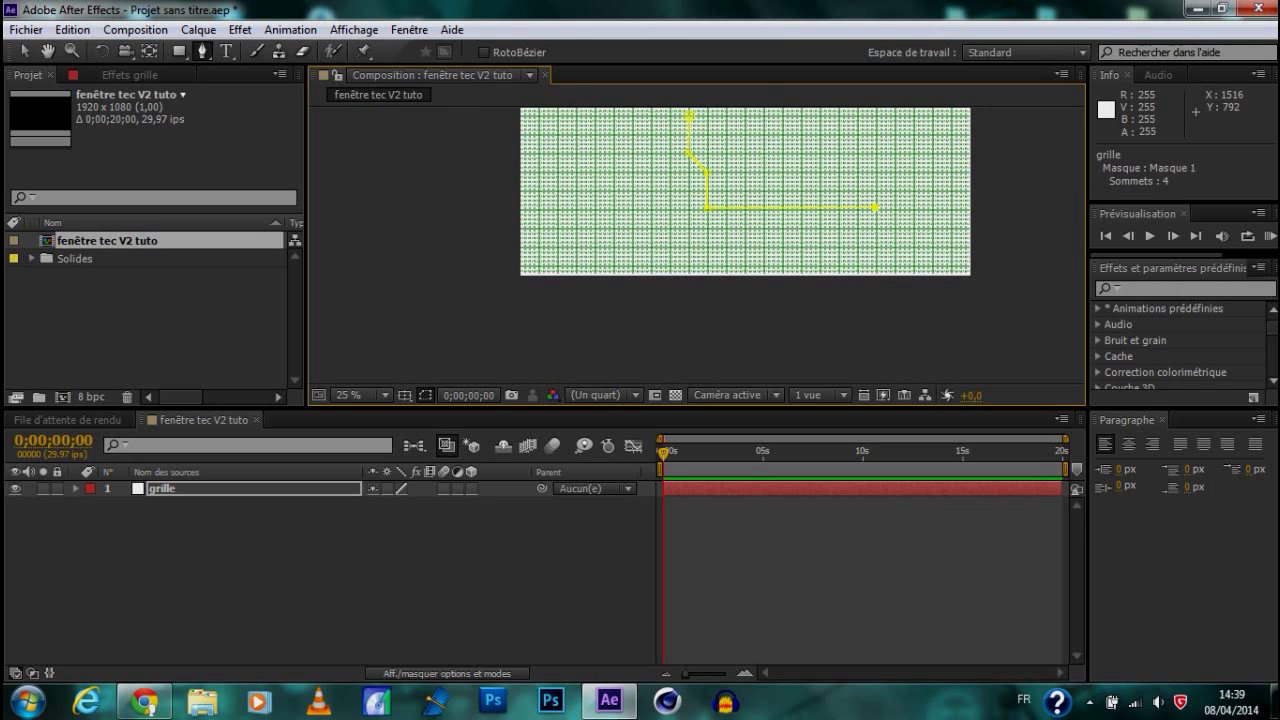
scroll(1038, 116, up, 1)
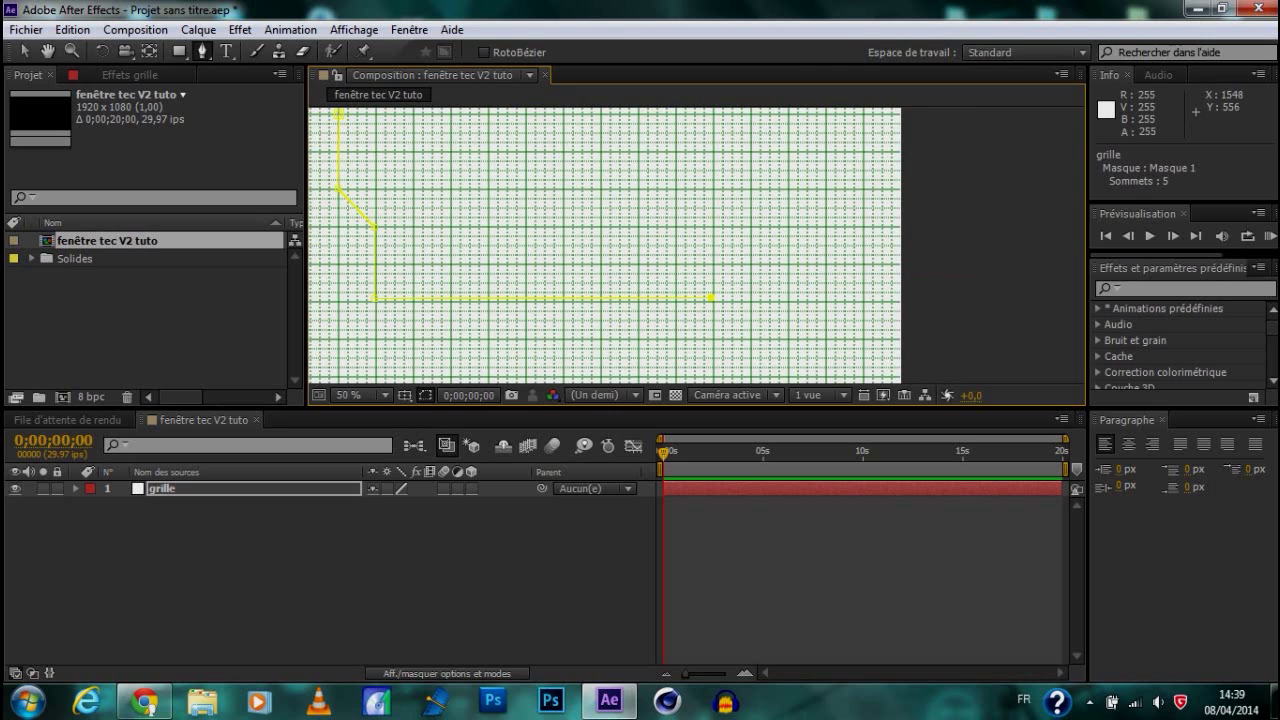
click(750, 263)
drag(801, 105, 739, 168)
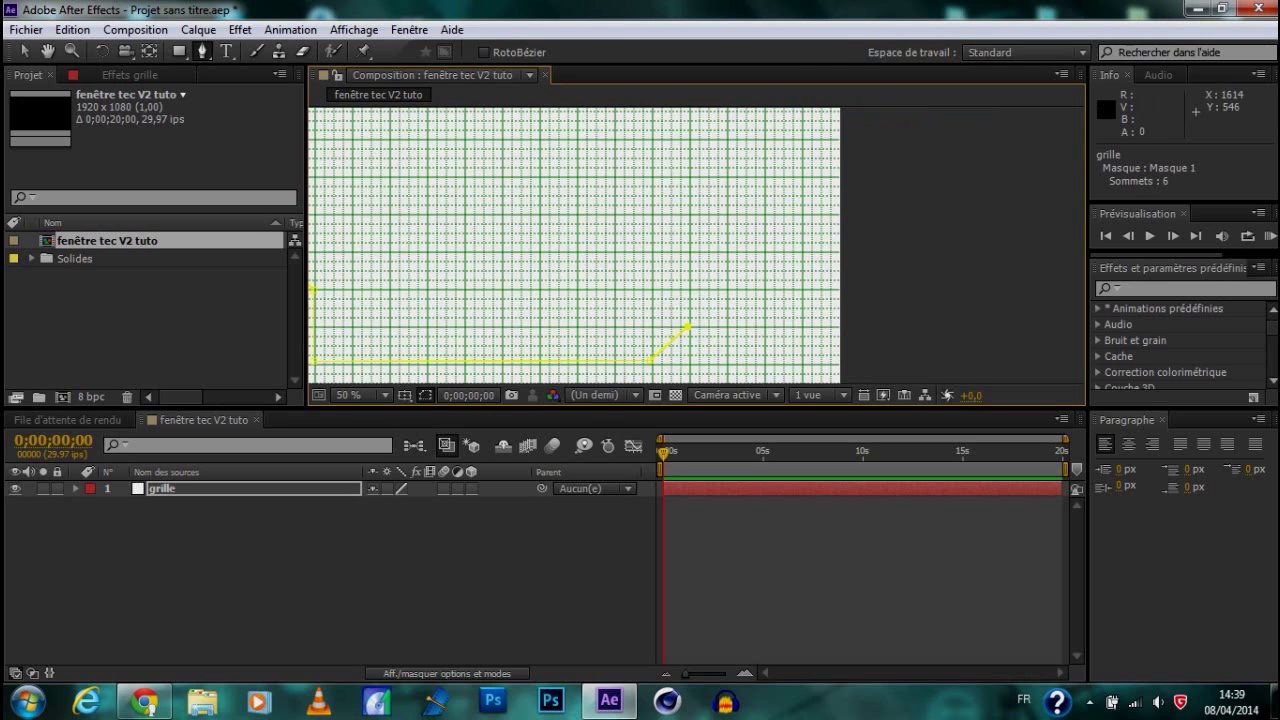
Draw the mask's vertical right side and its top edge with a slanted notch in the middle, closing the path at the first vertex
key(comma)
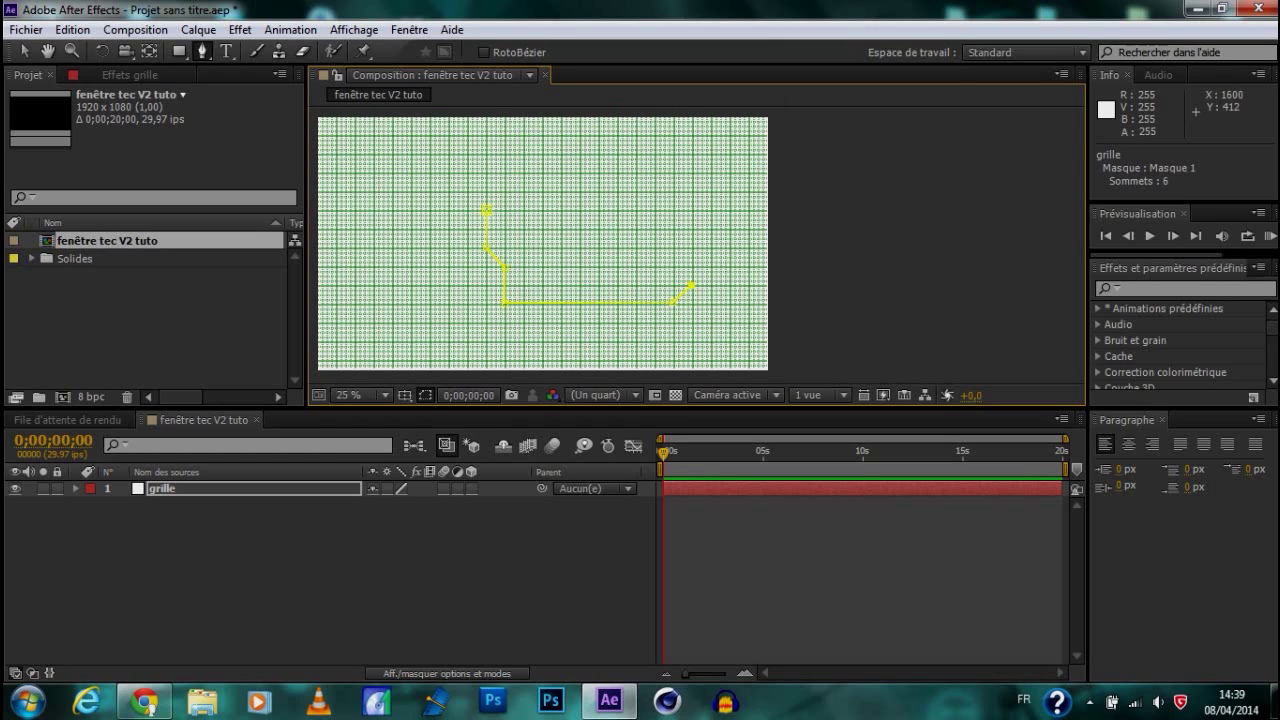
click(693, 212)
click(638, 211)
click(614, 228)
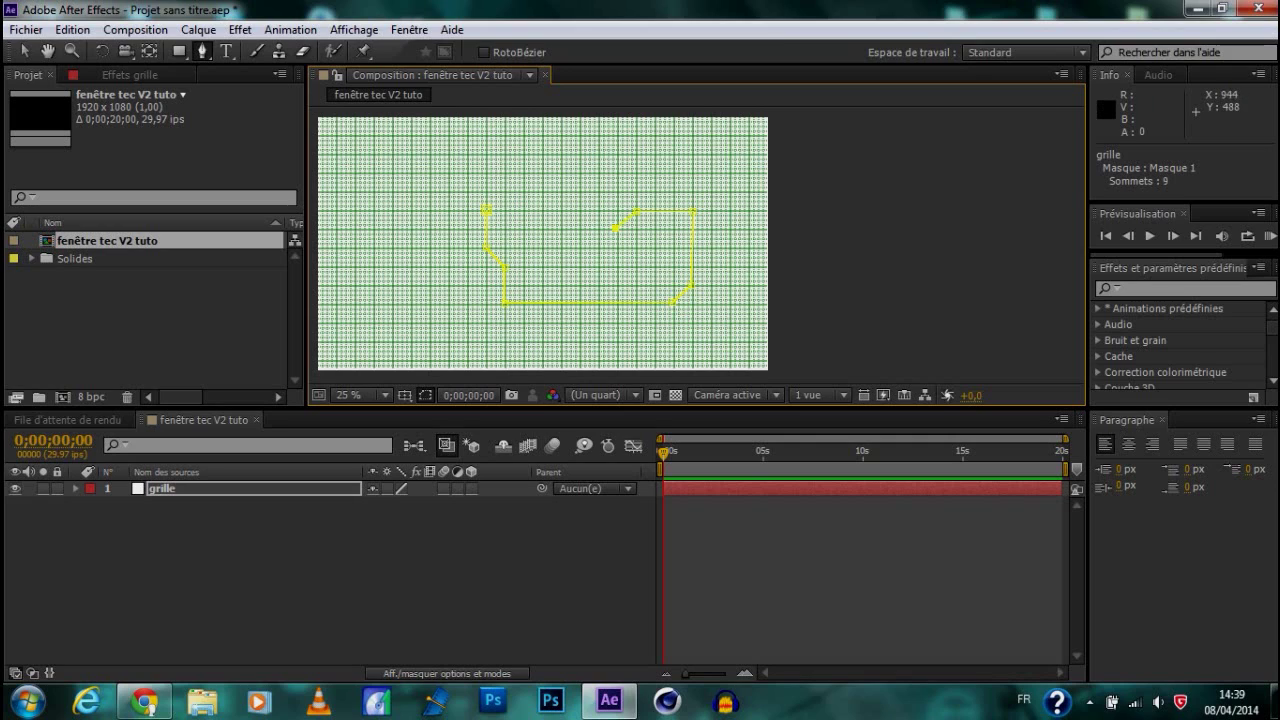
click(540, 230)
click(523, 209)
click(487, 211)
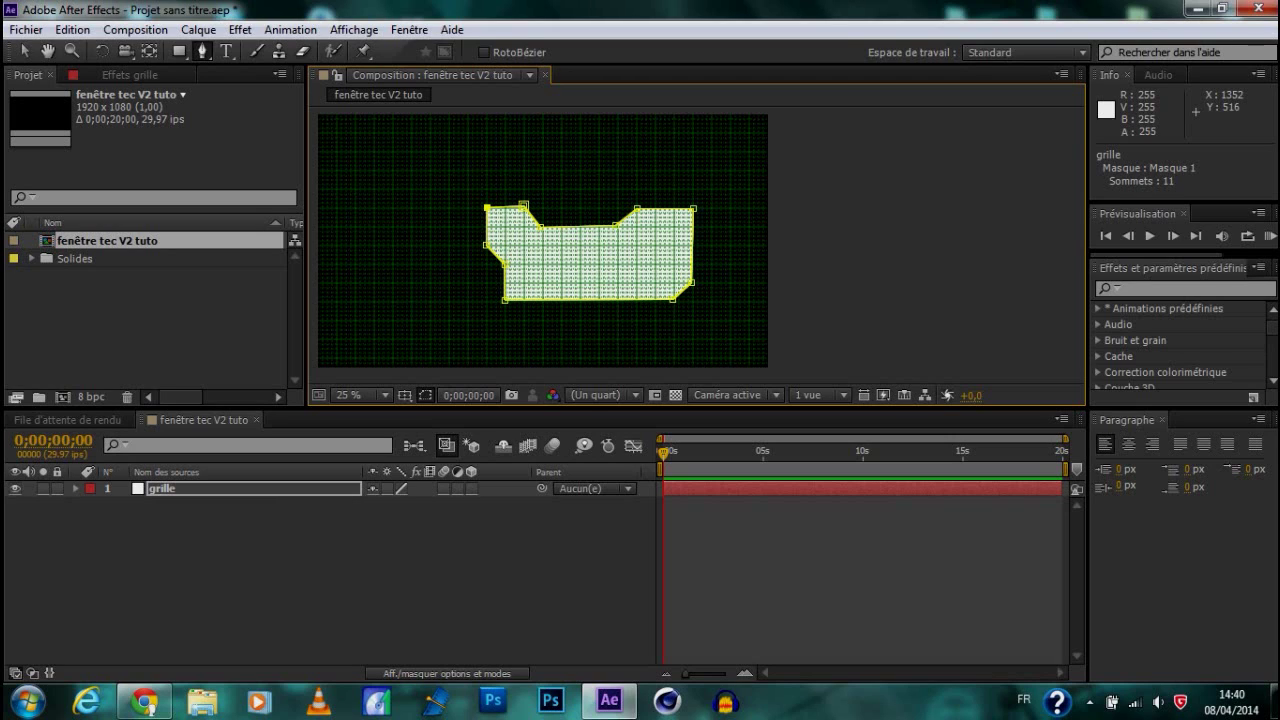
Align the mask's right notch corner and the two vertices of its vertical right side with the grid lines
key(period)
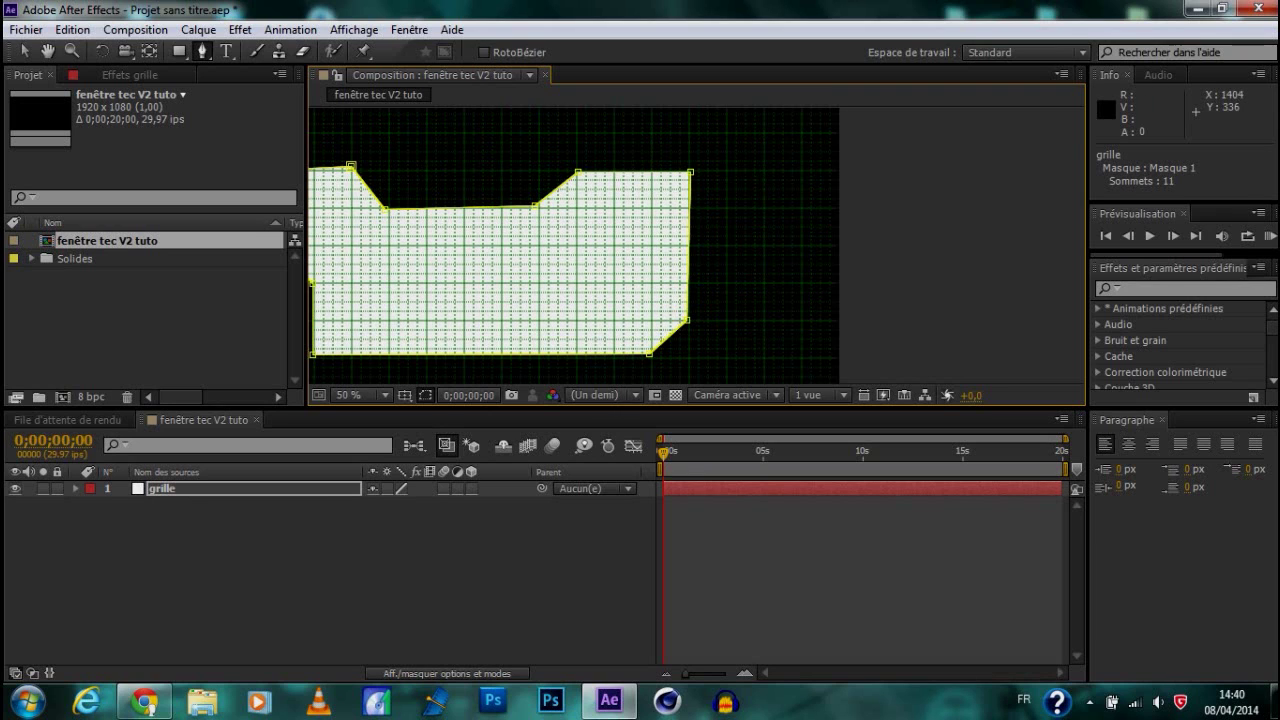
key(h)
click(25, 51)
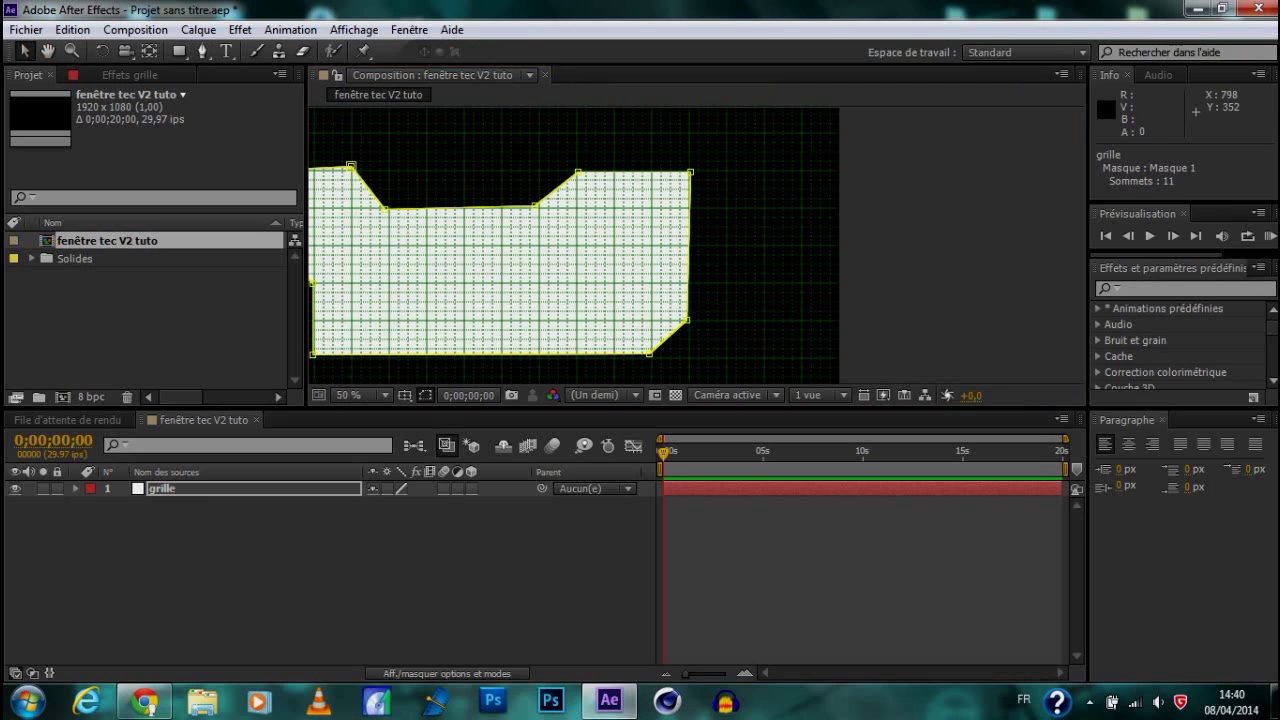
click(535, 205)
drag(535, 205, 540, 207)
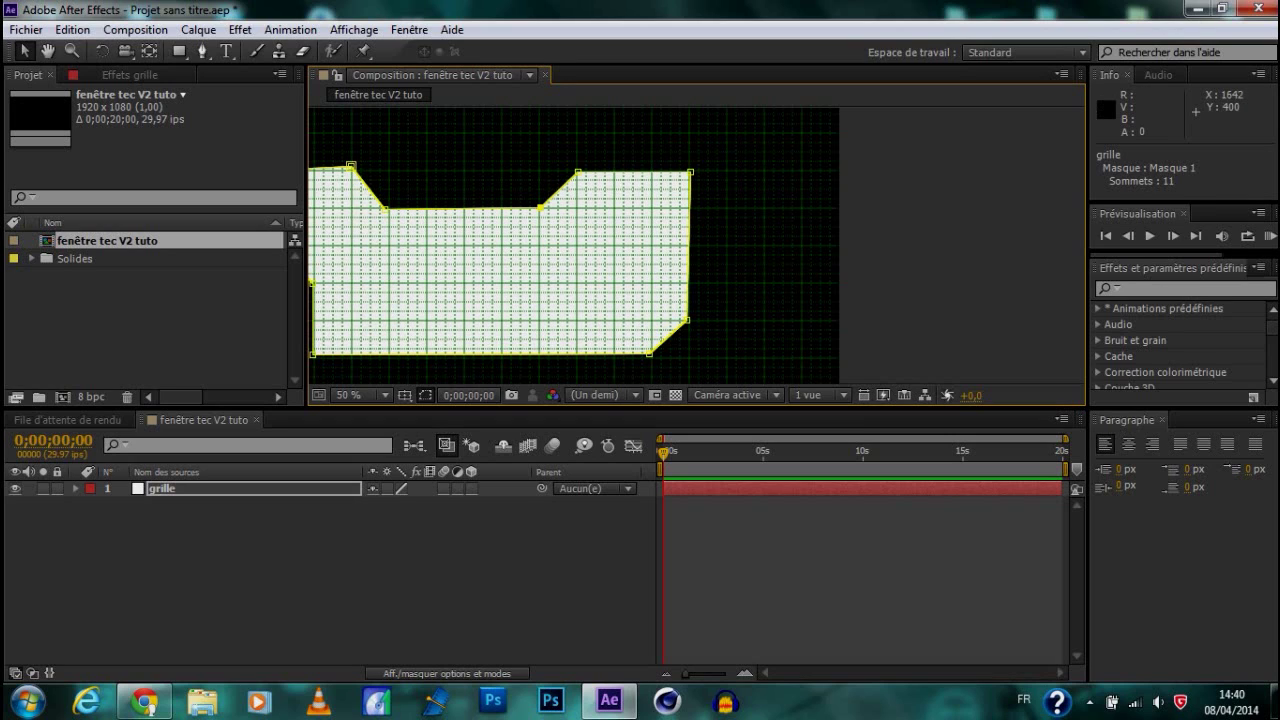
drag(690, 172, 688, 172)
drag(687, 320, 689, 320)
Lower the vertex at the notch's upper left end to level the mask's short top edge, and hide the composition grid
key(g)
key(h)
drag(499, 256, 578, 252)
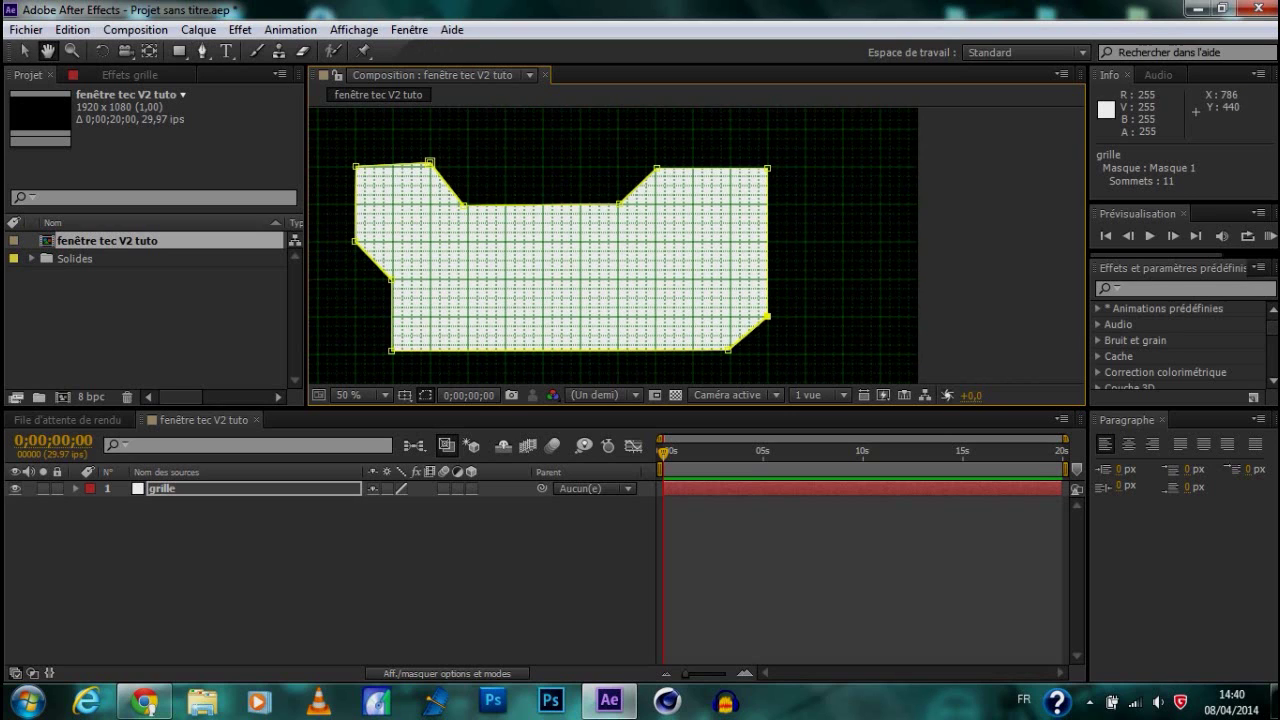
key(v)
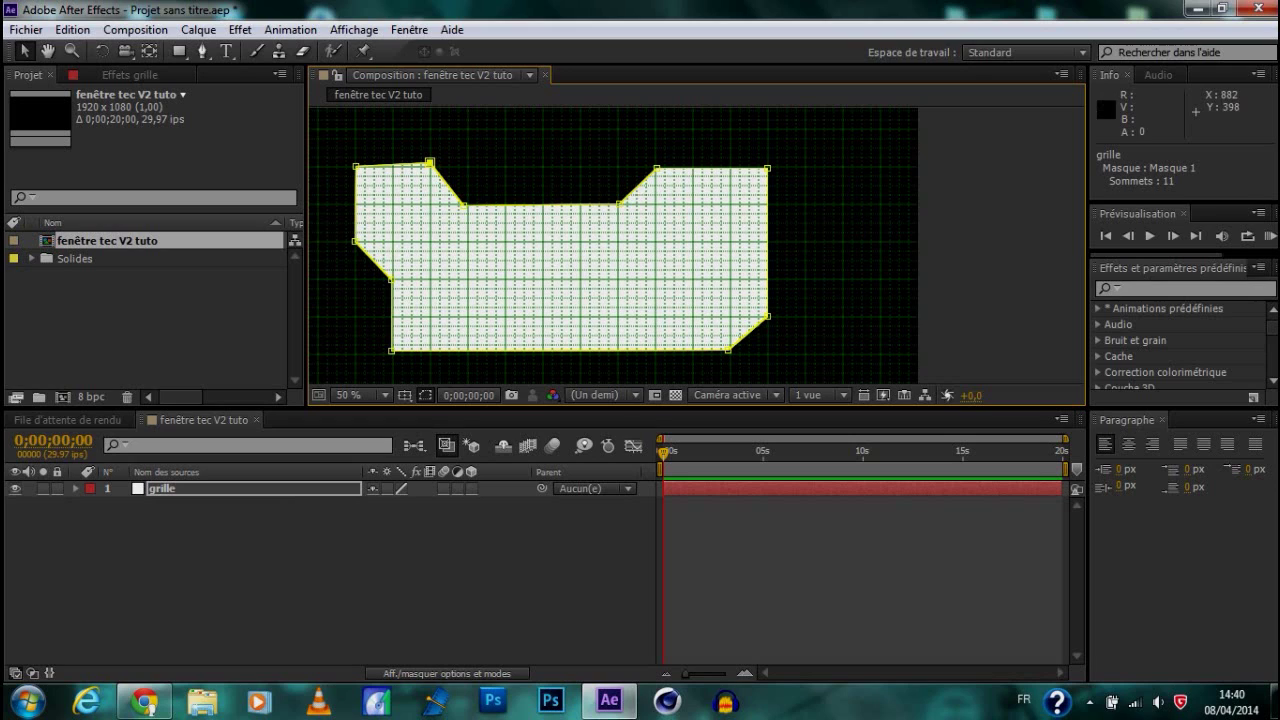
drag(431, 163, 431, 167)
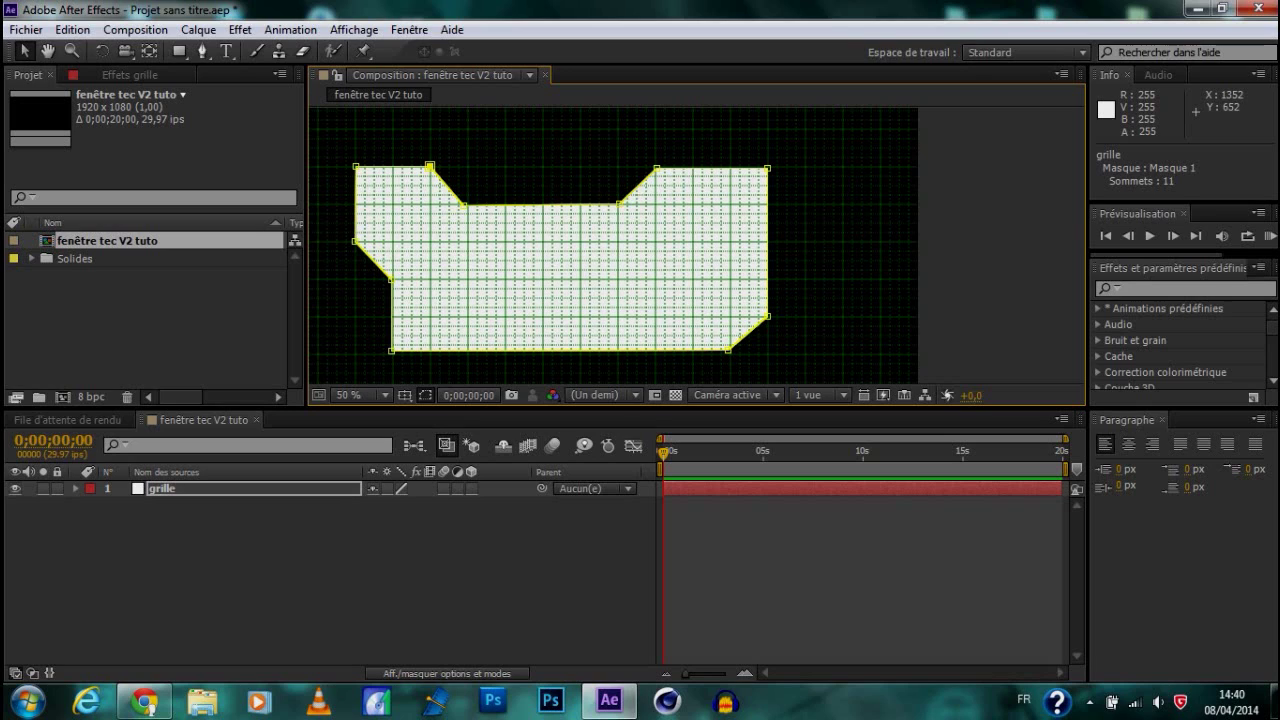
key(ctrl+apostrophe)
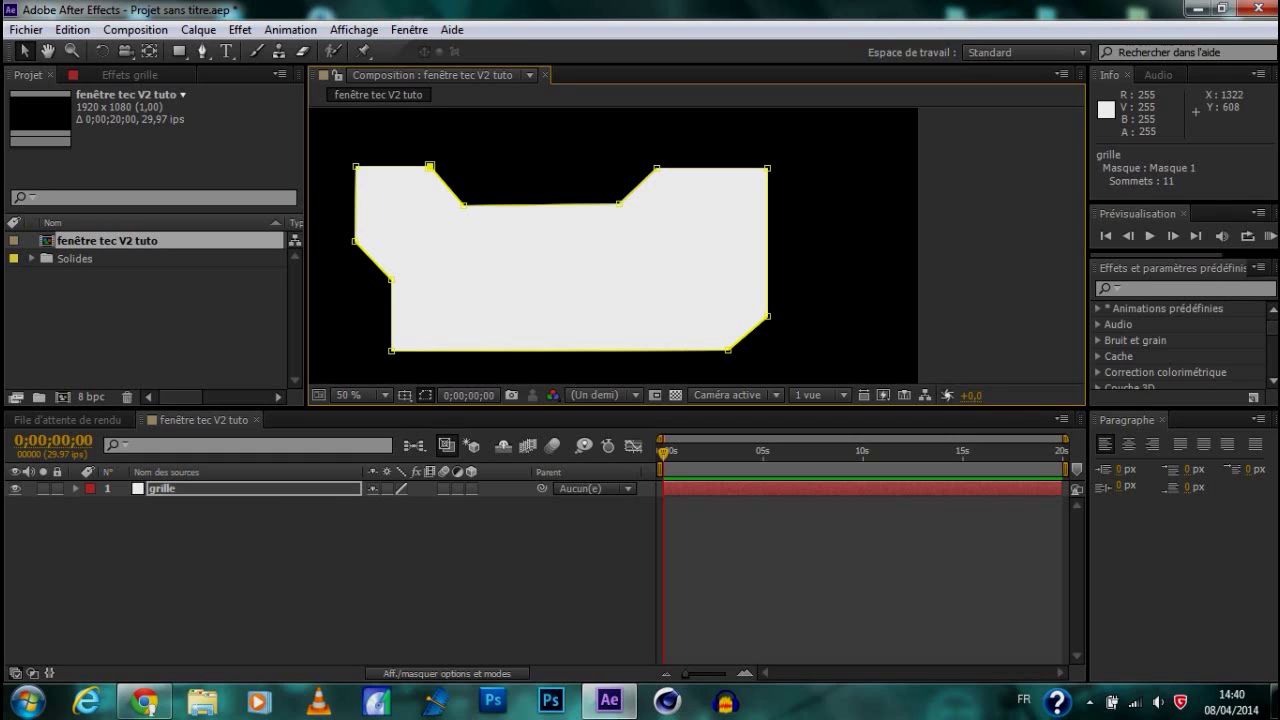
Apply the Grille effect to the grille layer and set its Mode de transfert to Modèle Alpha
click(1185, 289)
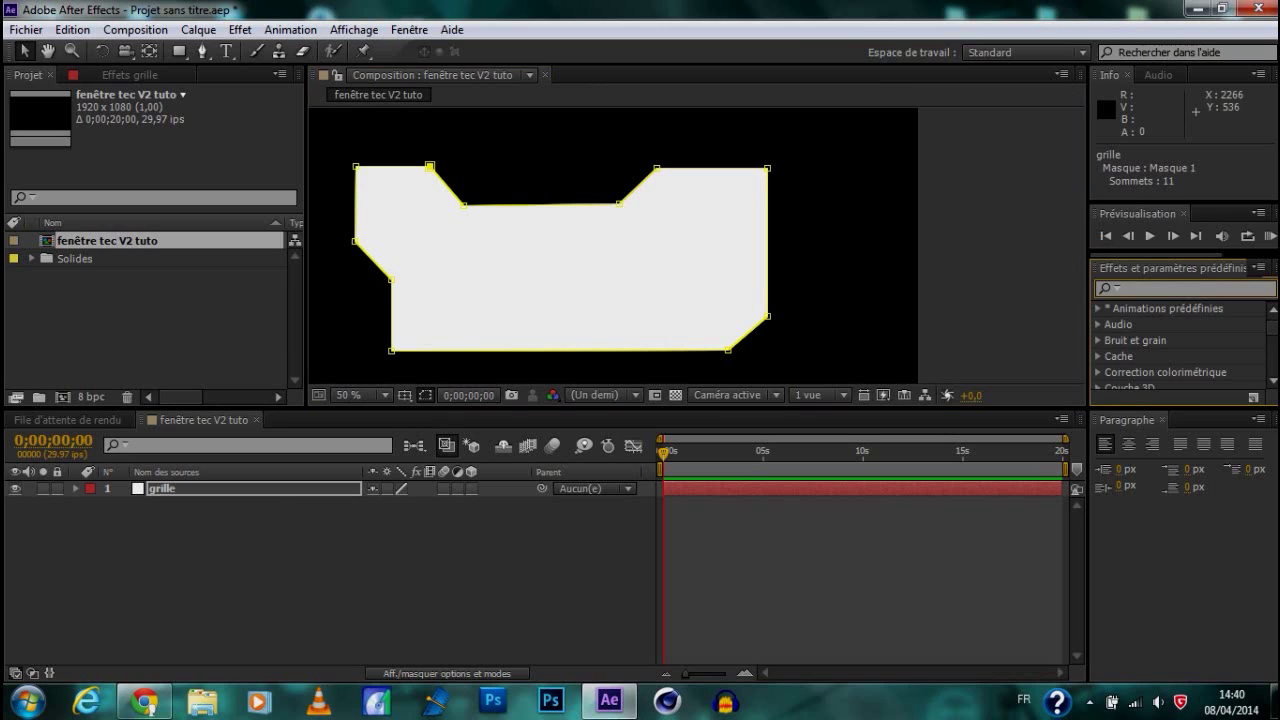
text(grille)
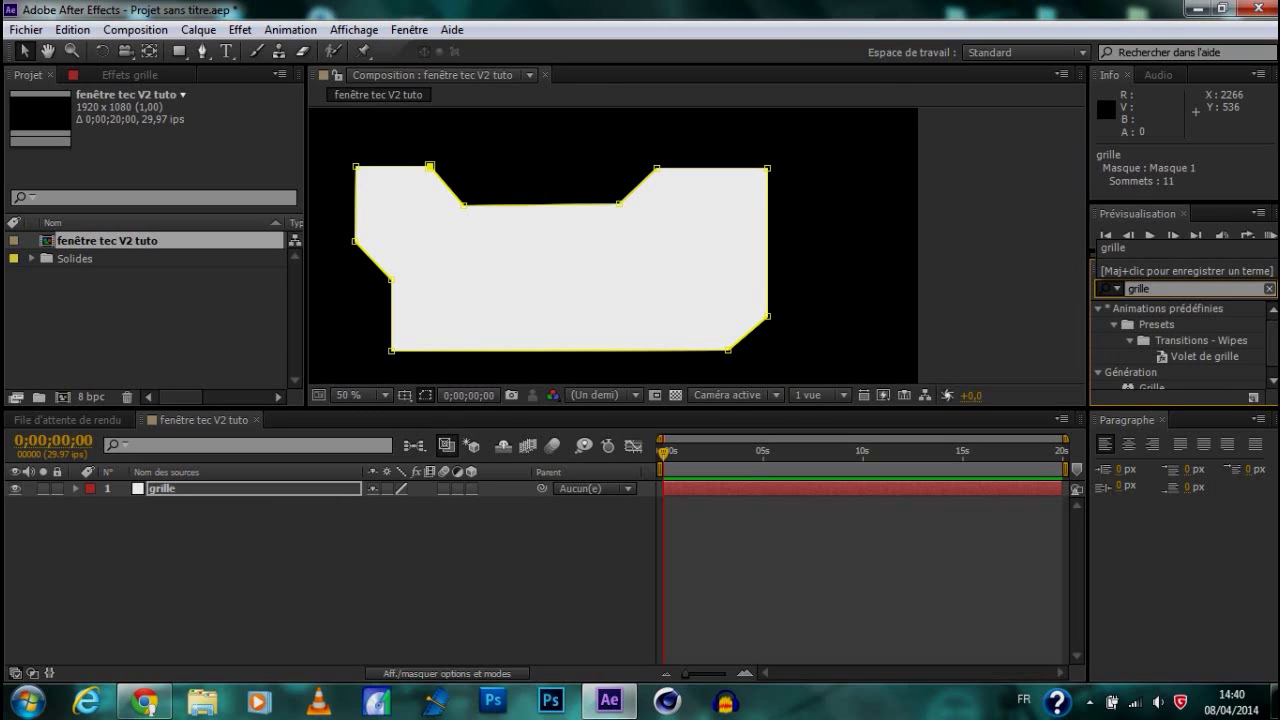
drag(1151, 387, 900, 488)
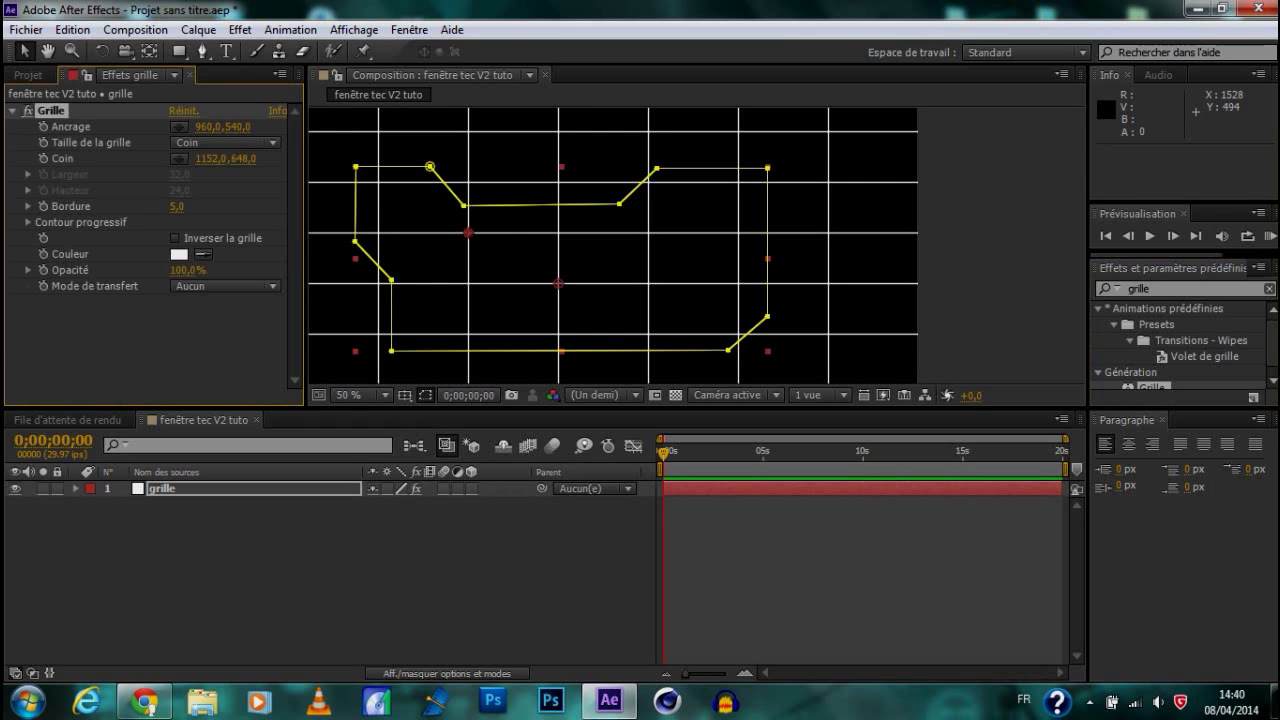
scroll(734, 210, down, 2)
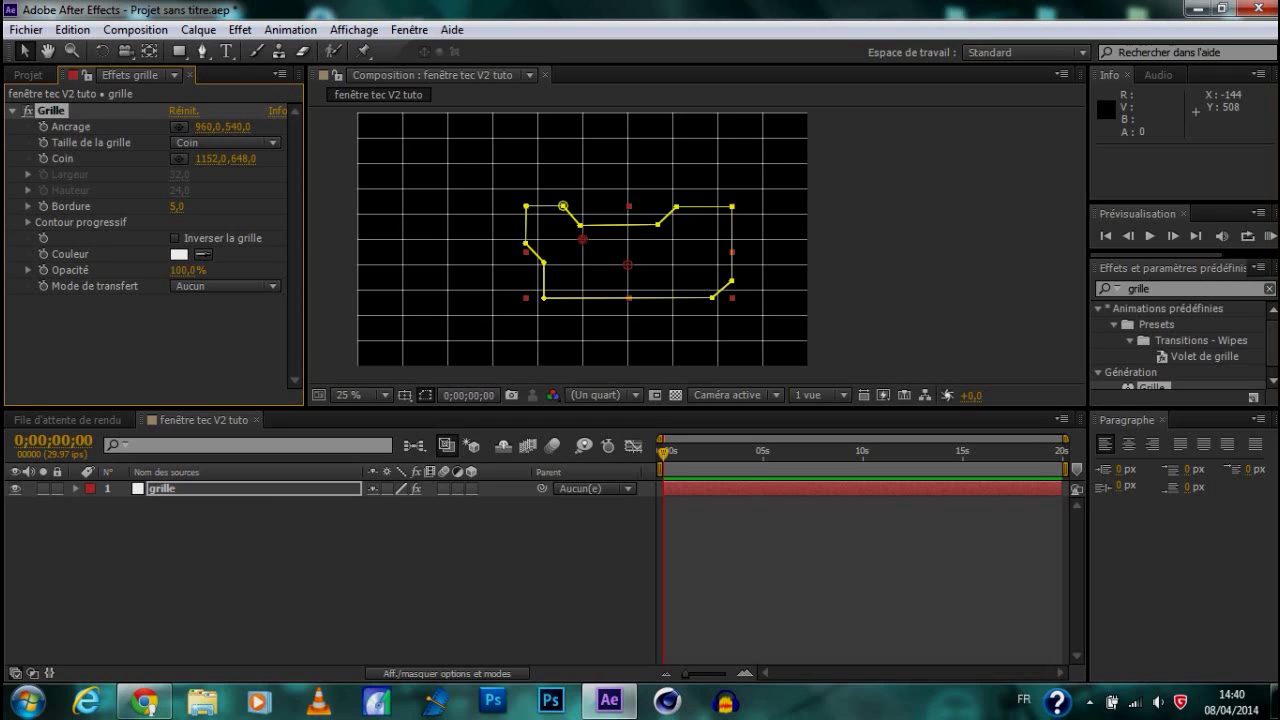
click(227, 286)
click(262, 309)
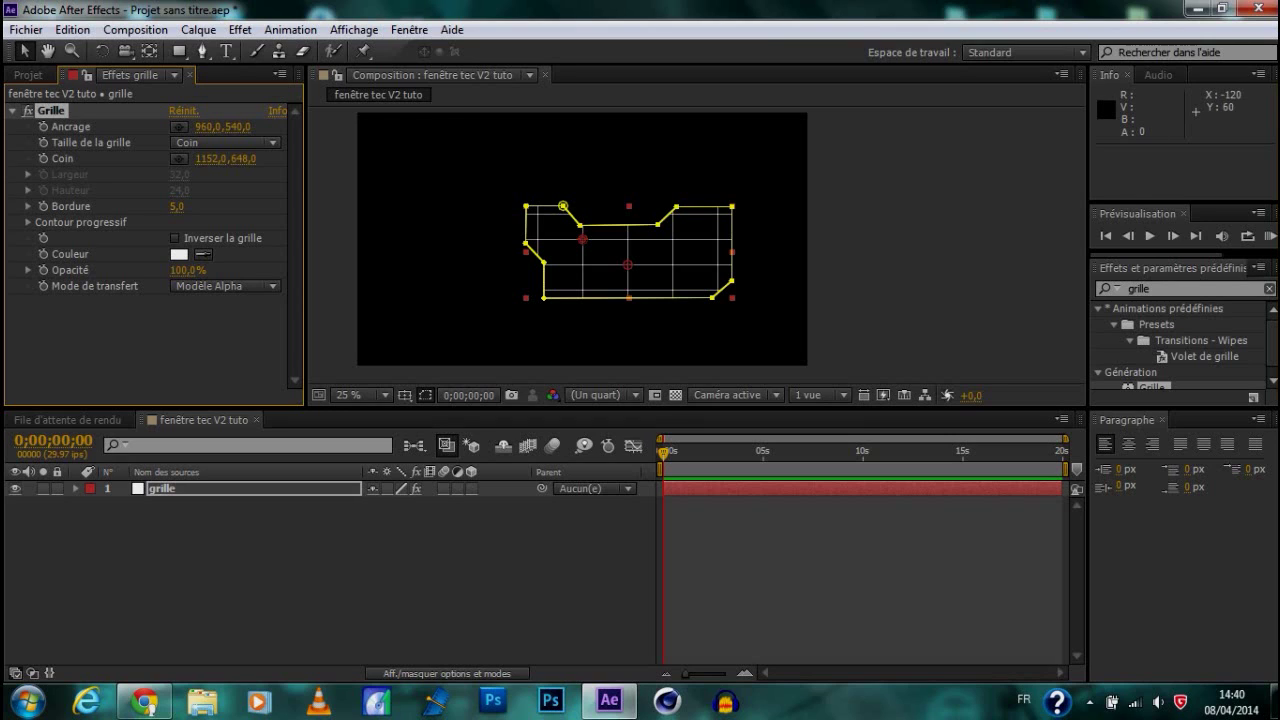
Set the Grille effect's Ancrage to 1138, 635 and its Opacité to 10 %, and collapse its settings
drag(208, 127, 375, 127)
drag(243, 127, 336, 127)
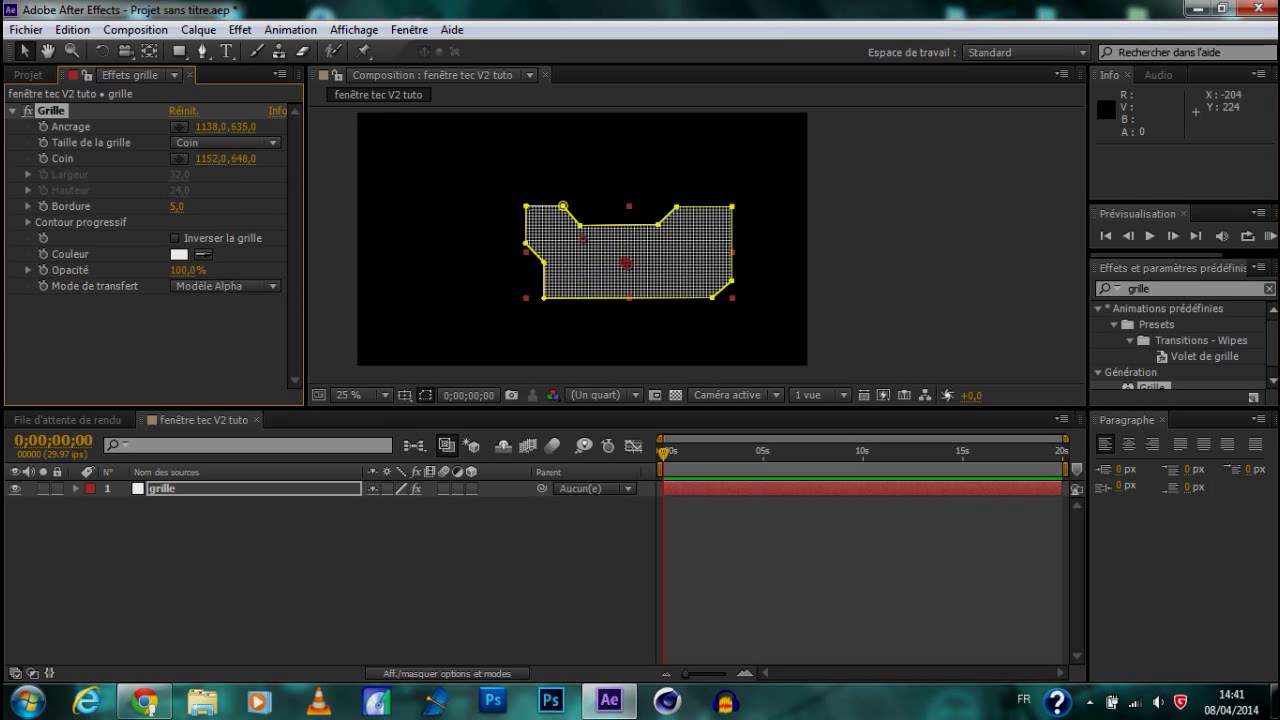
key(period)
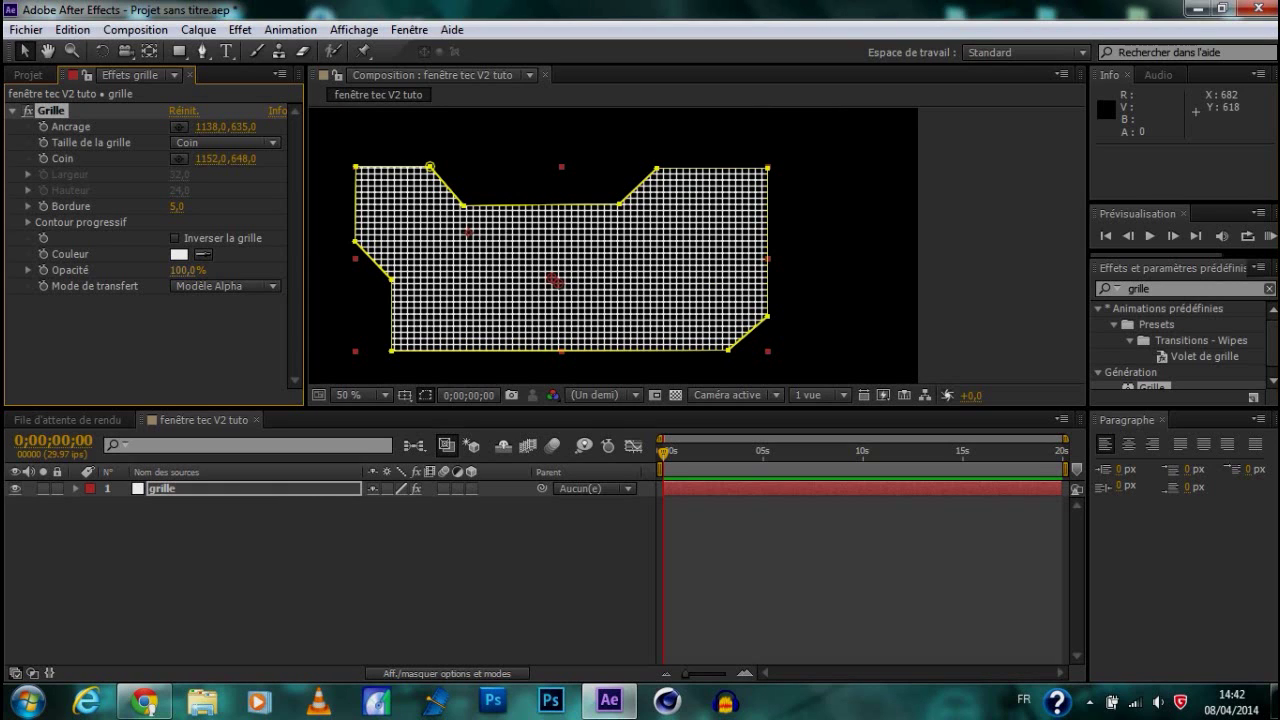
click(186, 271)
text(10)
key(Return)
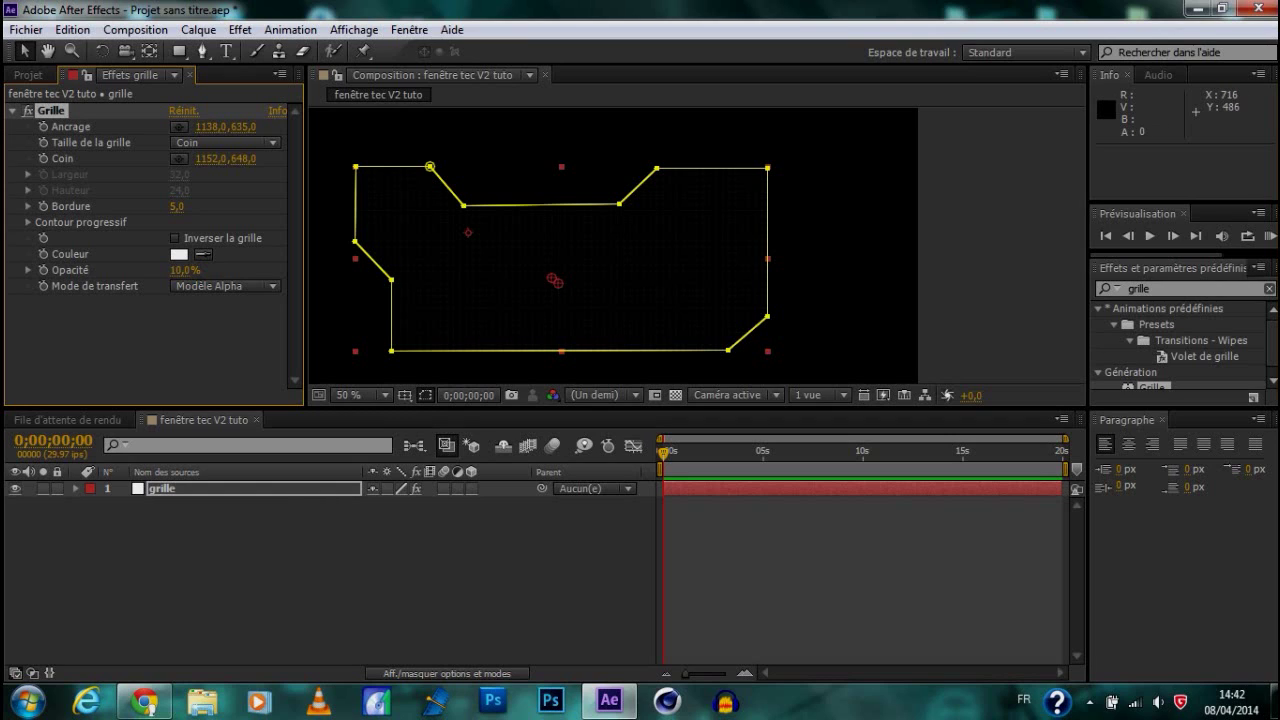
click(12, 111)
click(118, 210)
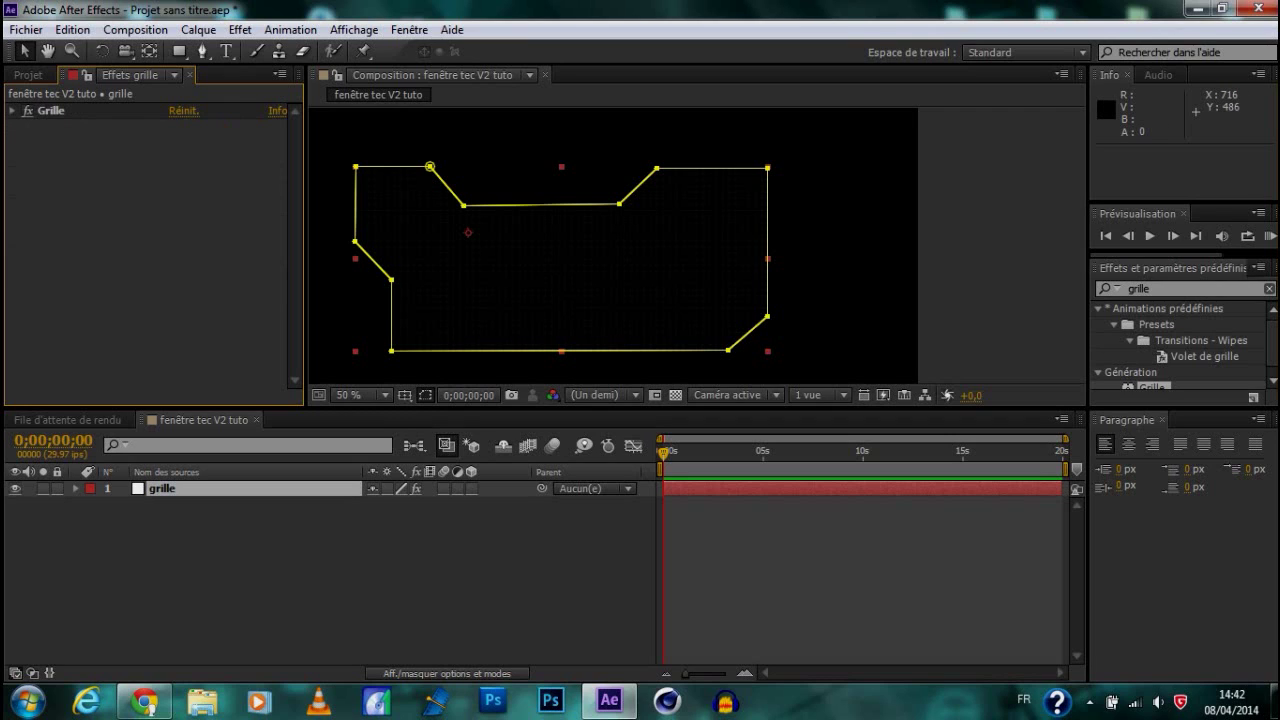
Find the Trait effect under Génération and apply it to the grille layer after the Grille effect
scroll(1180, 345, down, 1)
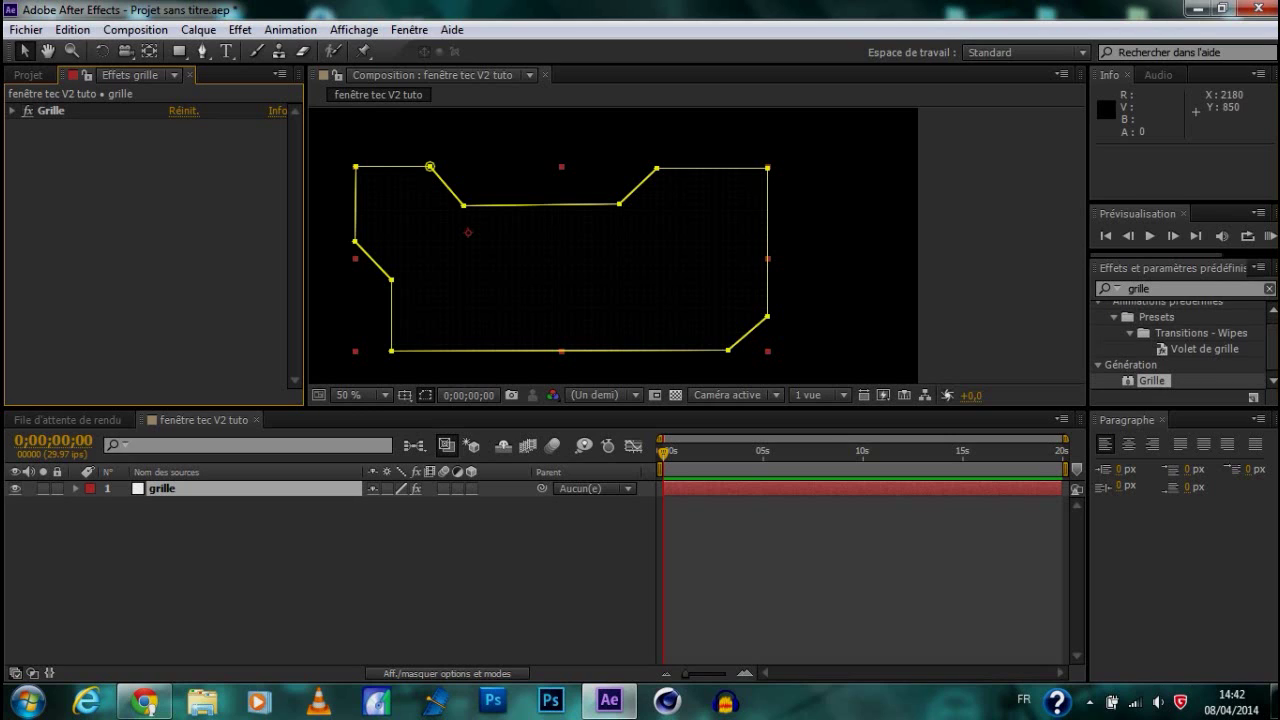
click(1142, 289)
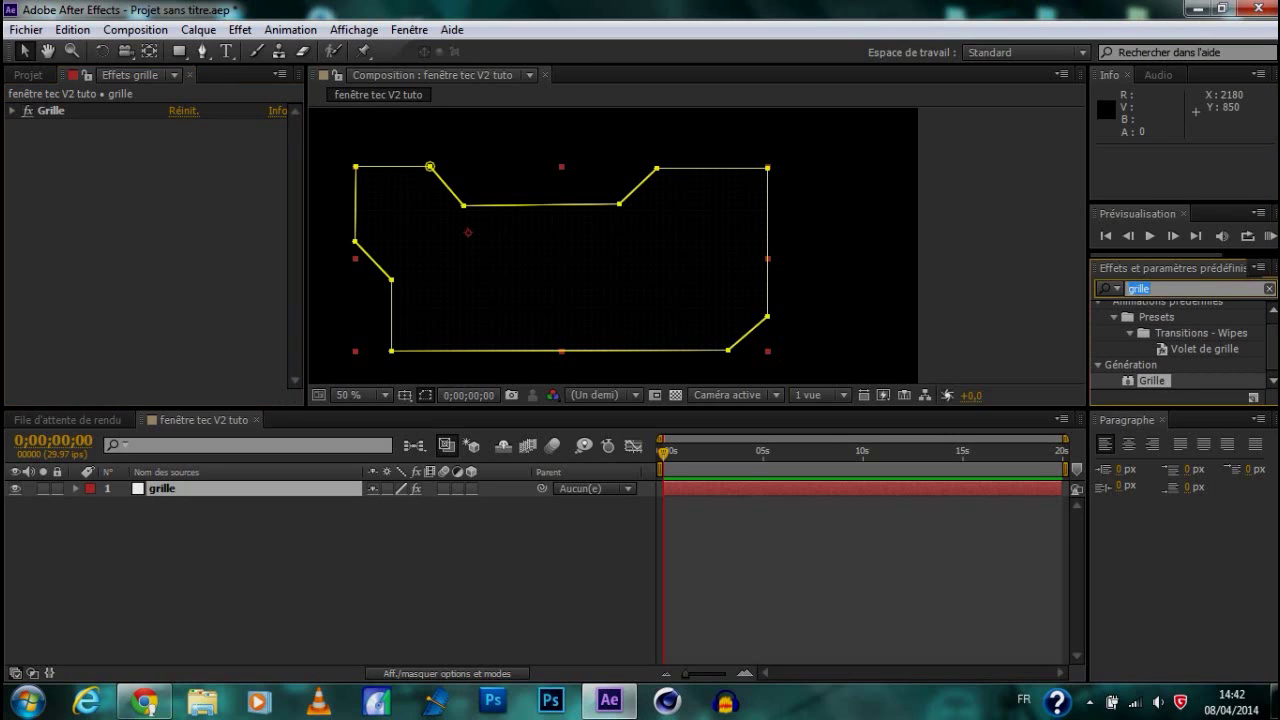
text(trai)
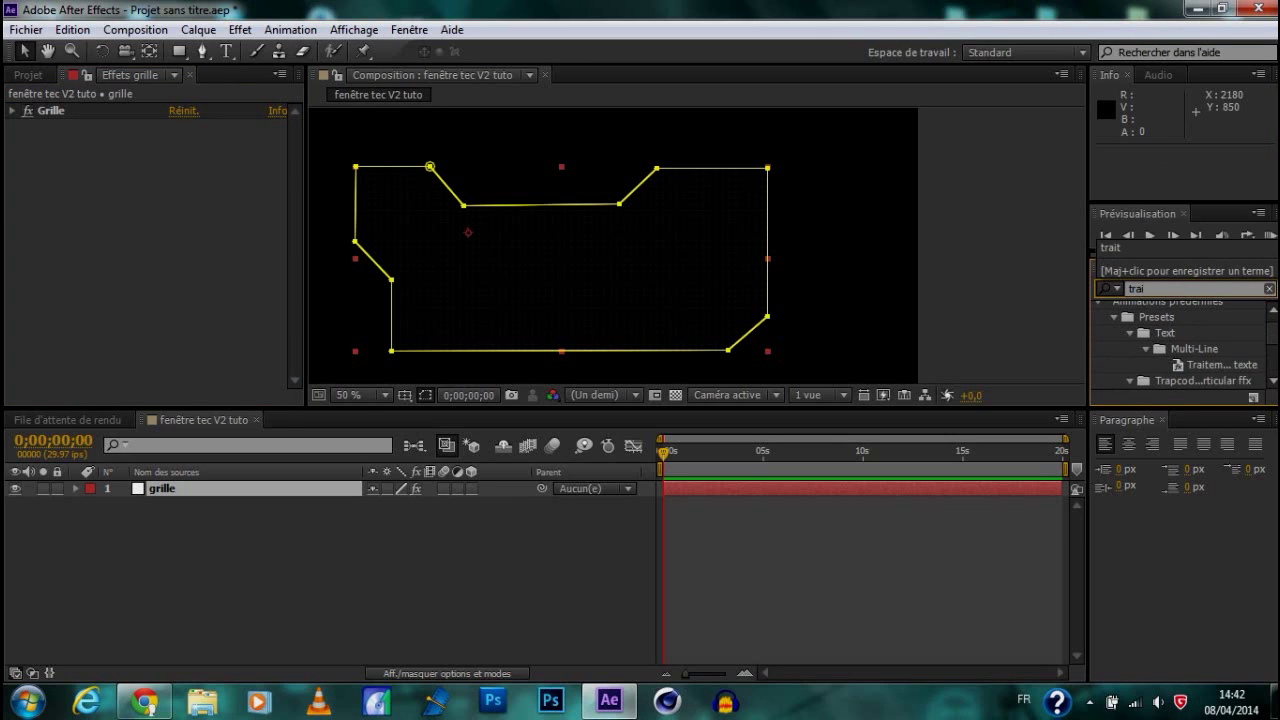
text(t)
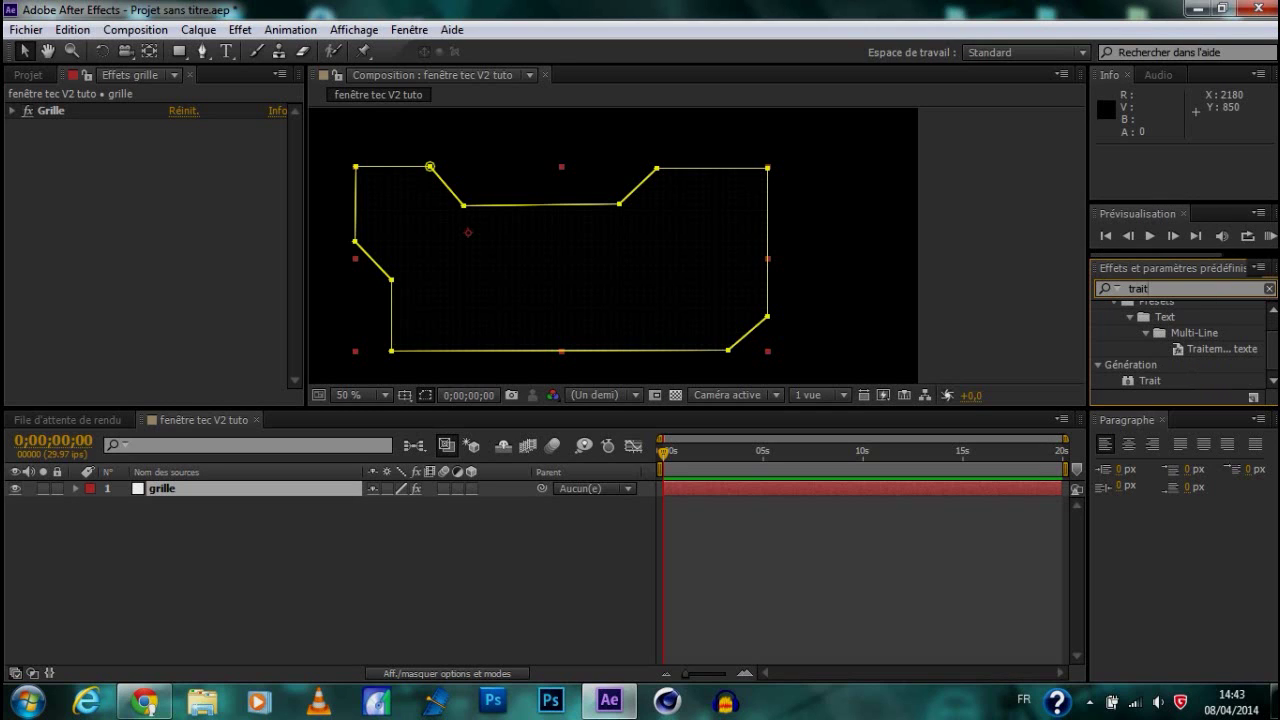
drag(1150, 380, 337, 286)
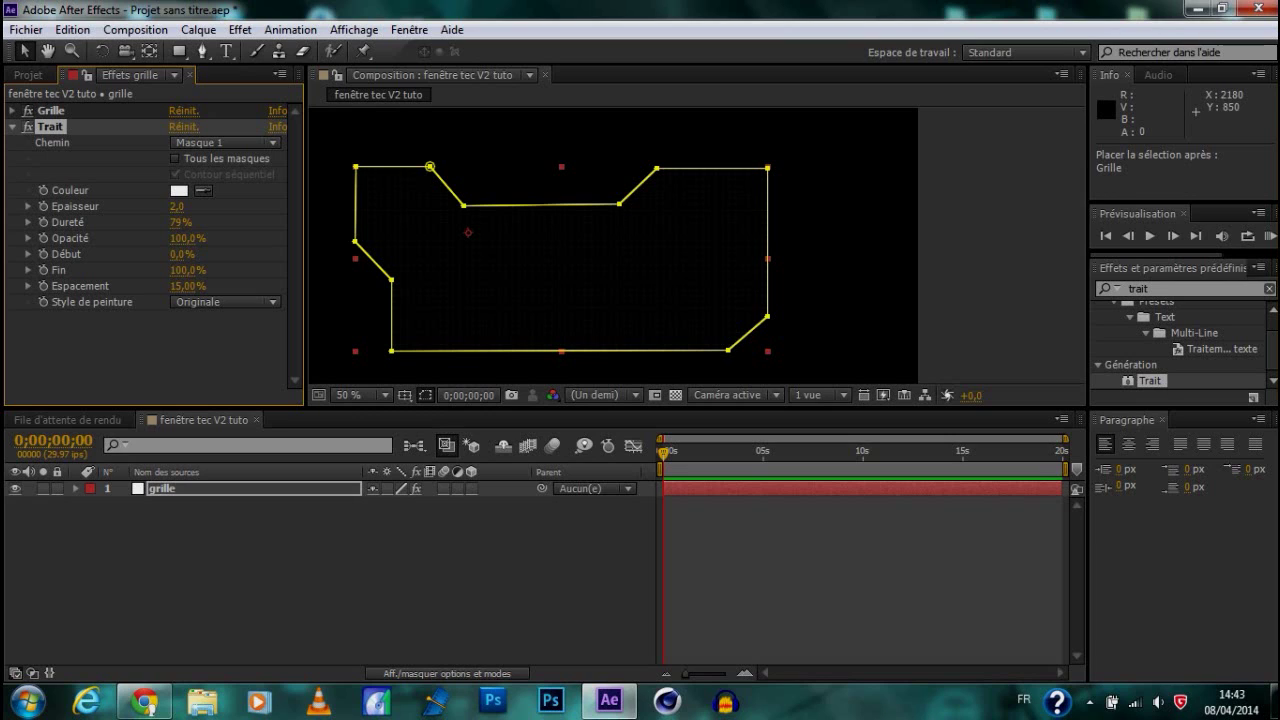
Set the Trait effect's Epaisseur to 3, deselect the layer and collapse the effect's settings
mouse_move(177, 206)
mouse_down()
mouse_move(240, 206)
mouse_move(213, 206)
mouse_up()
click(177, 206)
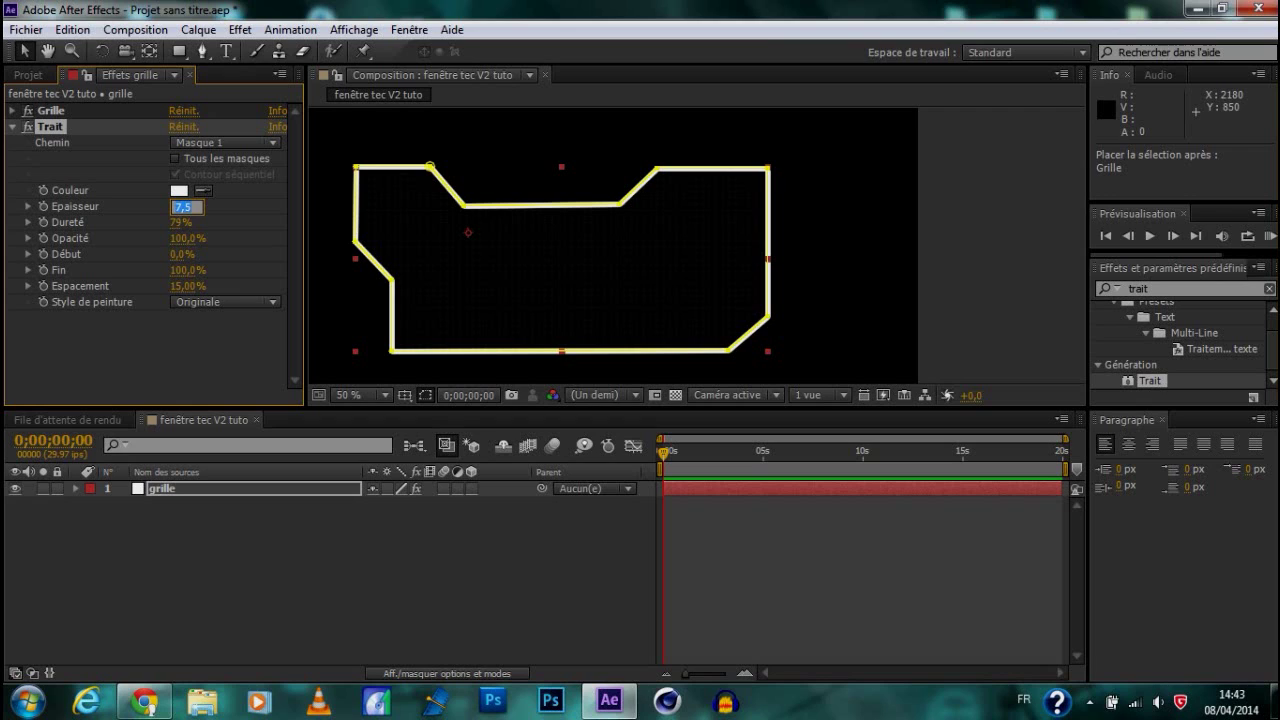
text(3)
key(Return)
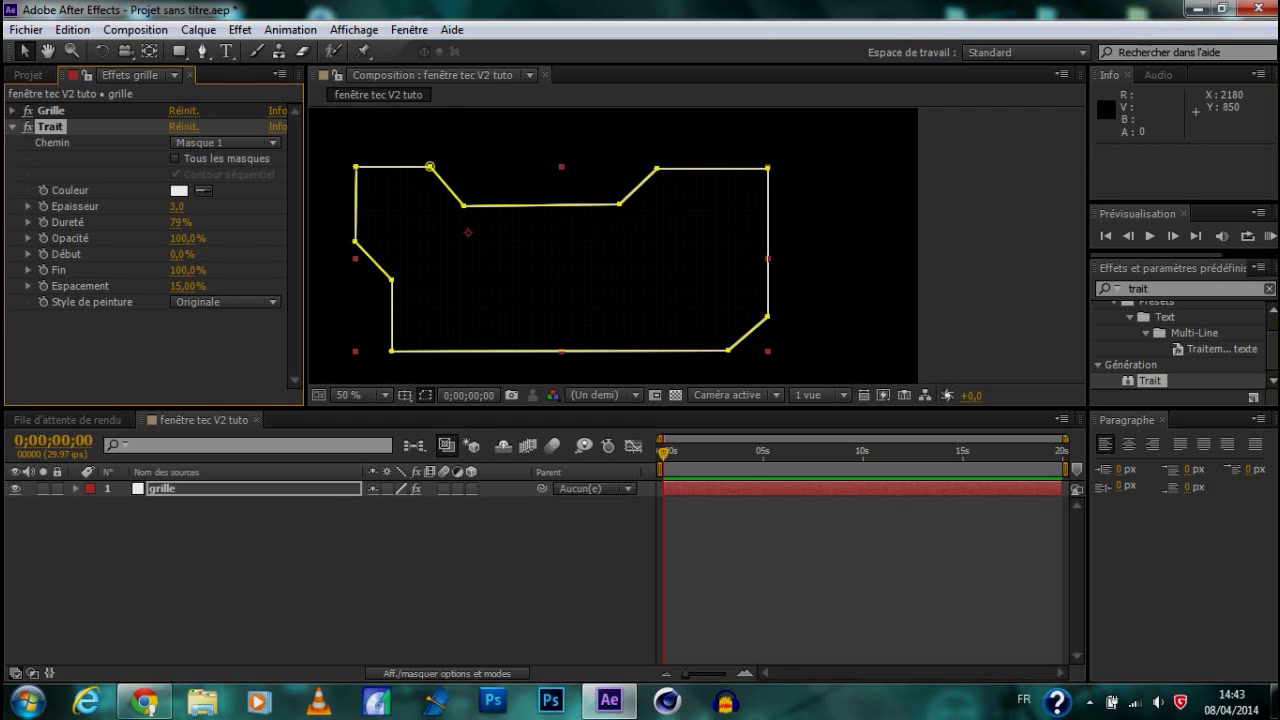
click(949, 287)
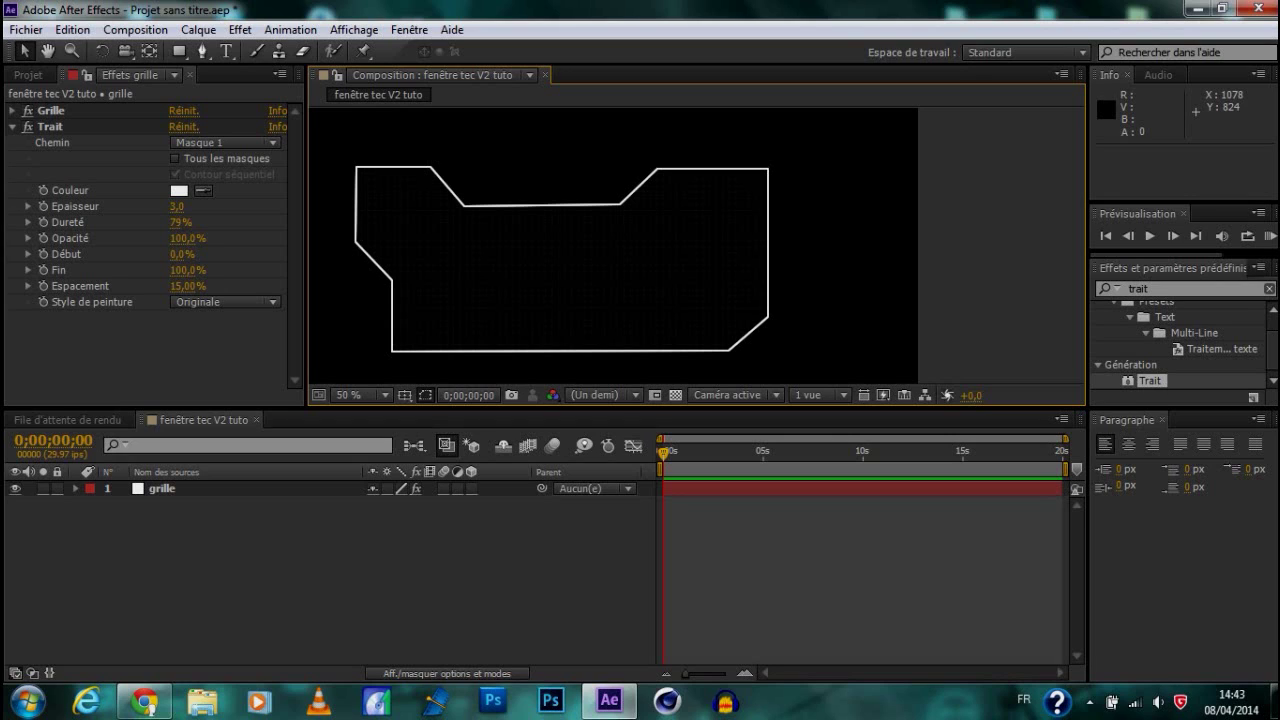
click(12, 127)
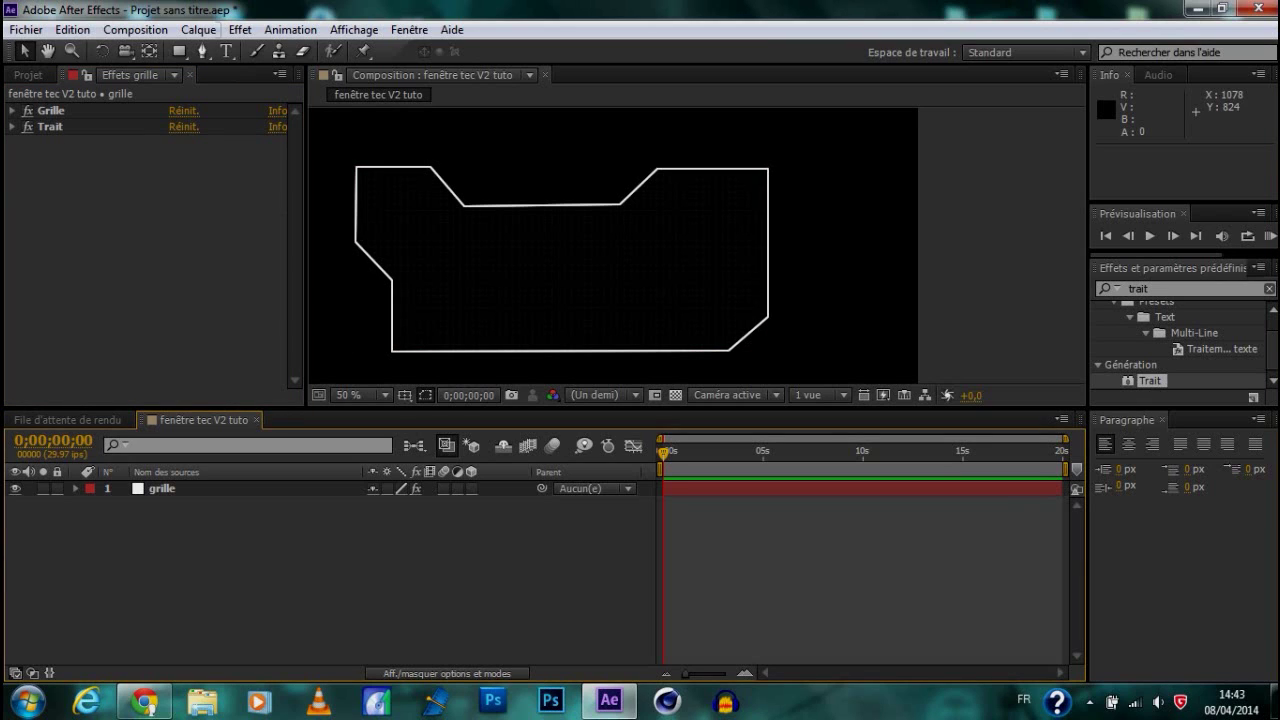
Create an adjustment layer (Calque d'effets) above the grille layer and rename it "trait epais"
click(198, 29)
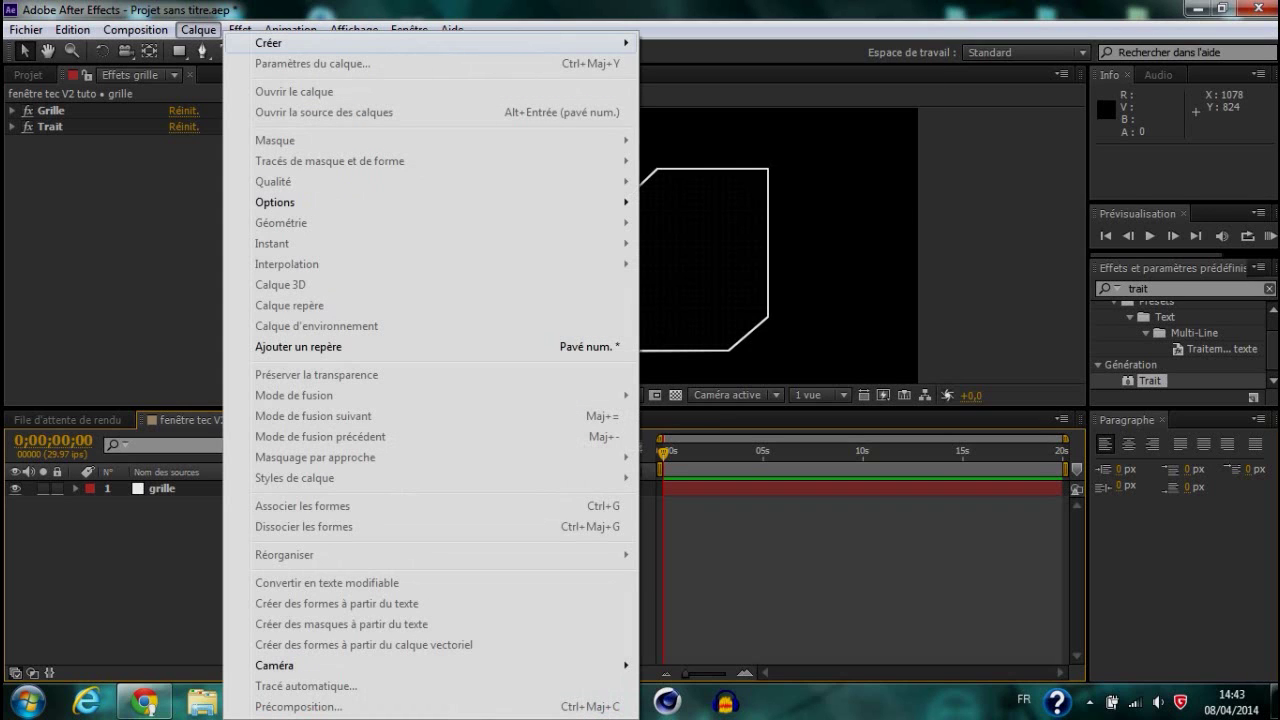
mouse_move(268, 43)
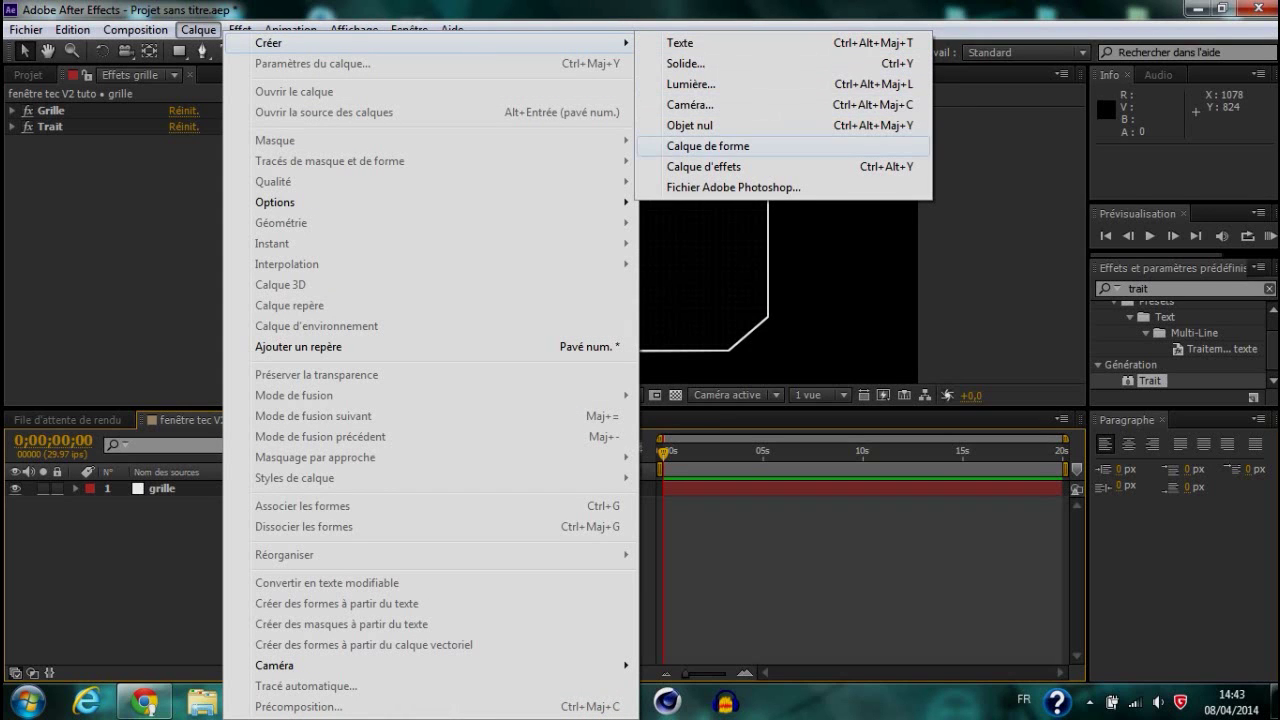
click(706, 166)
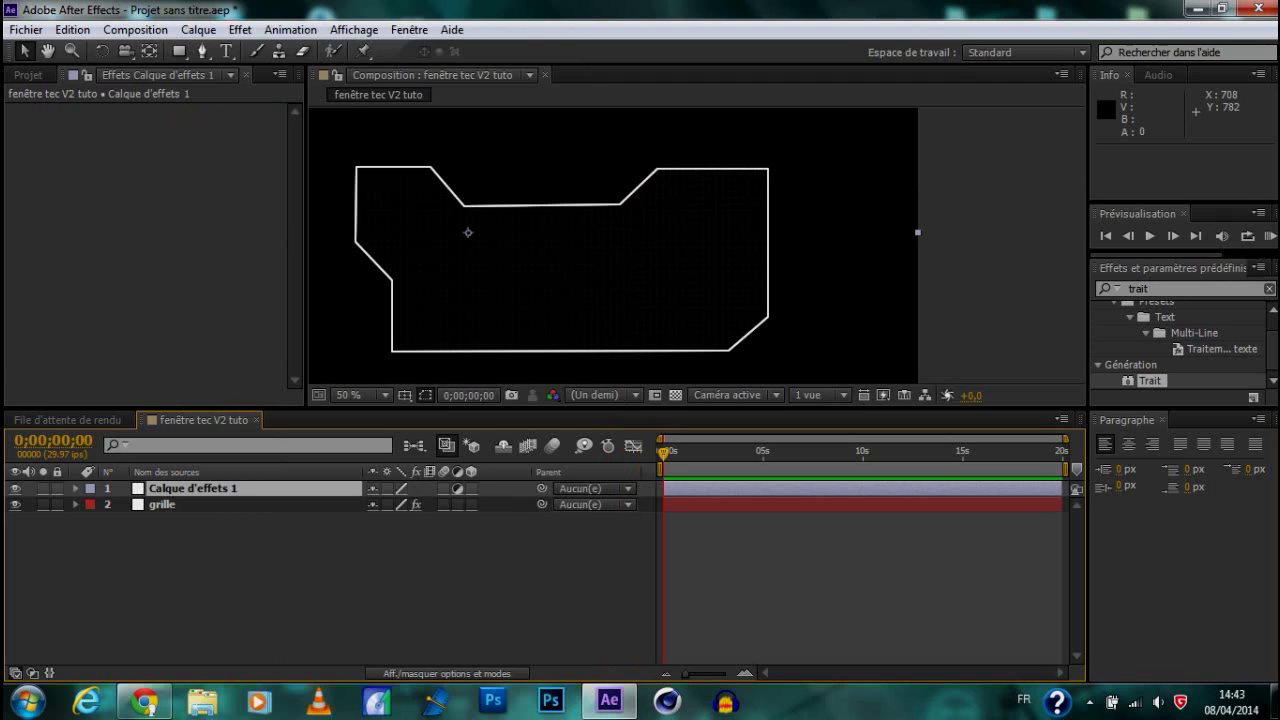
right_click(194, 488)
click(540, 94)
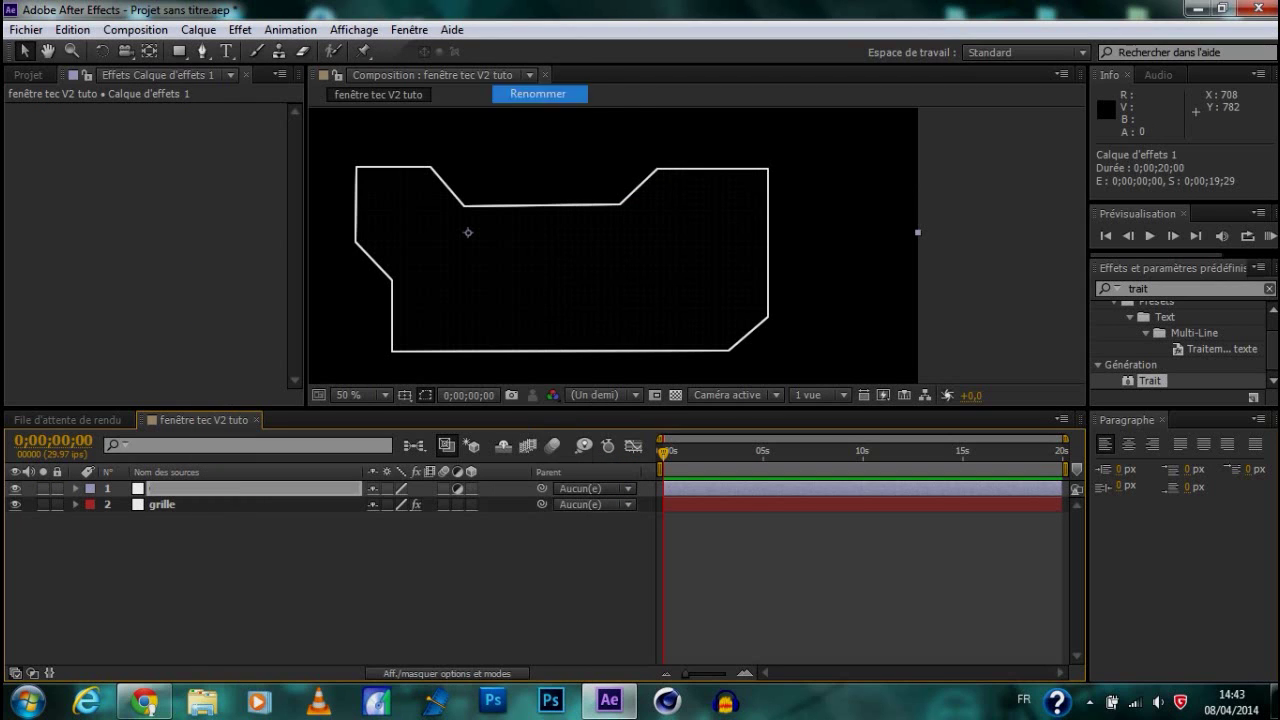
text(t)
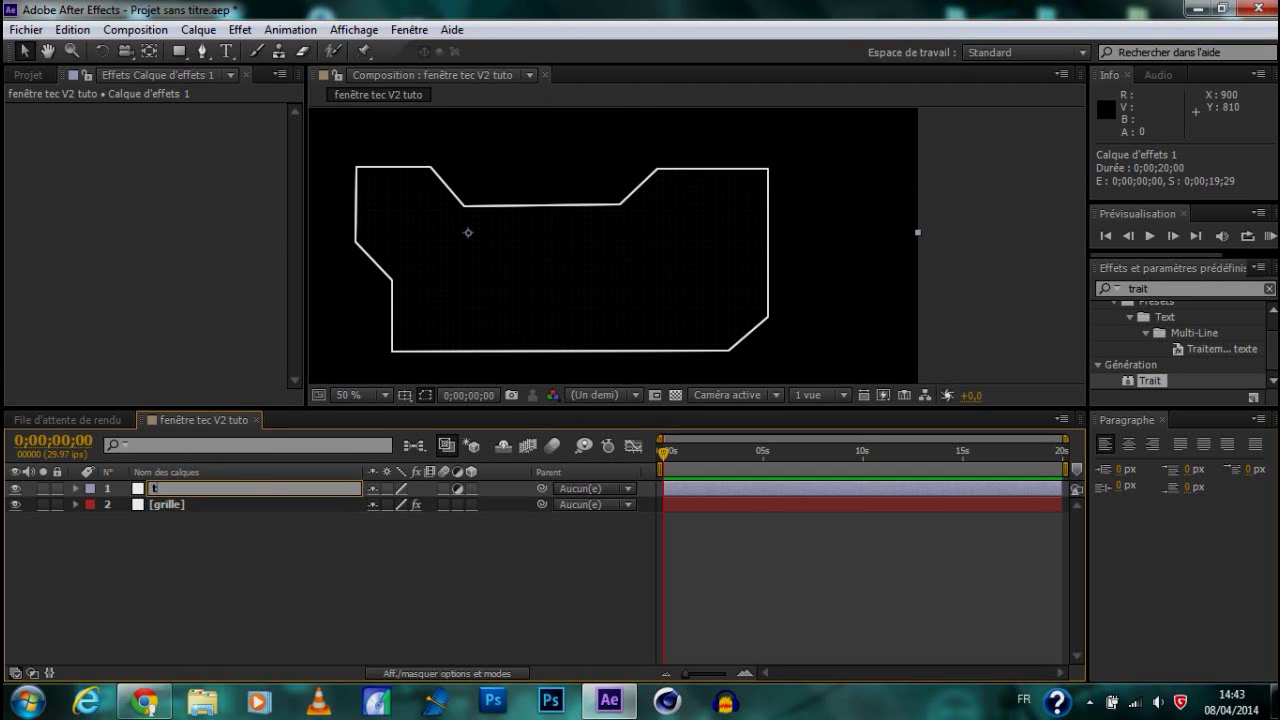
text(rait epais)
key(Return)
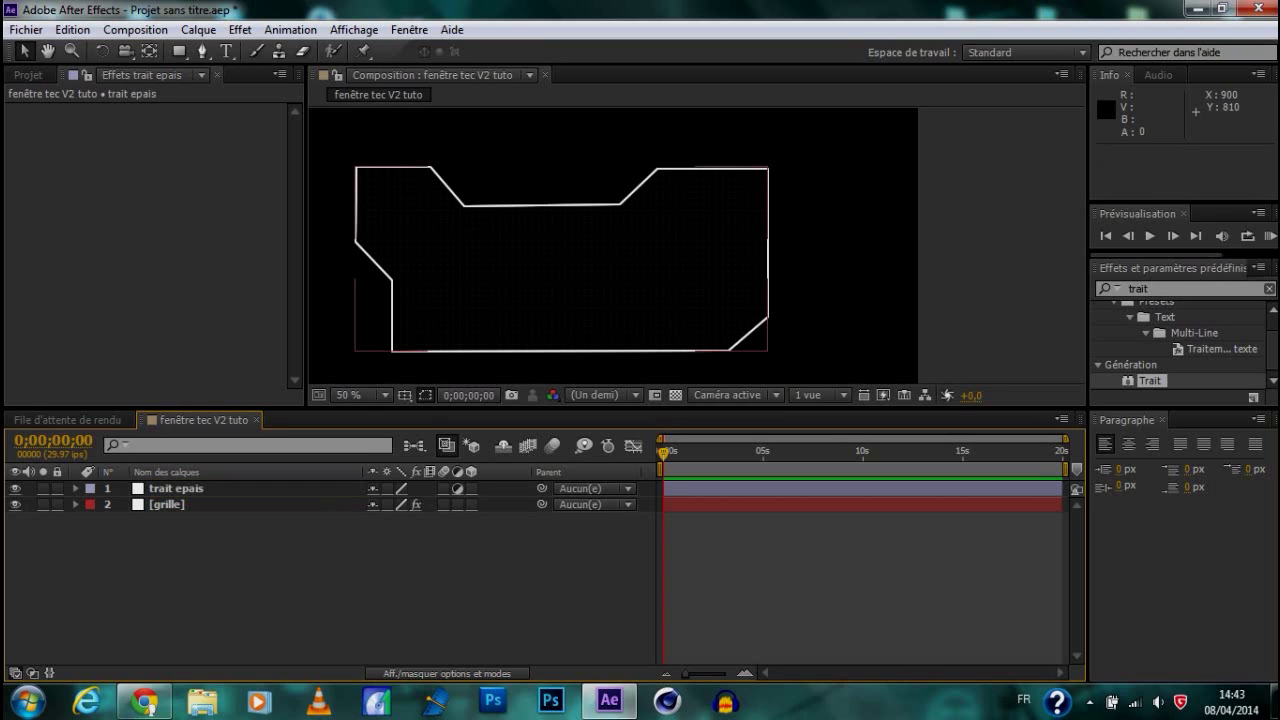
Copy the grille layer's mask and paste it onto the "trait epais" layer
click(176, 489)
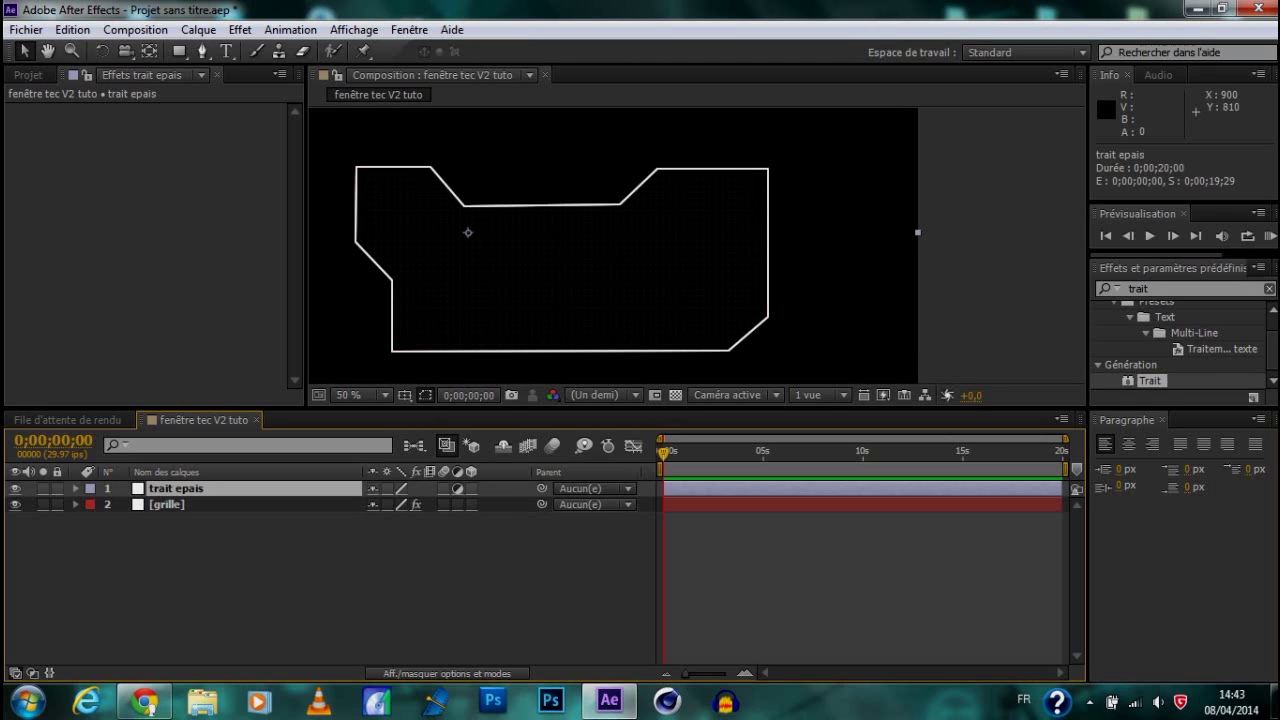
click(167, 505)
click(76, 505)
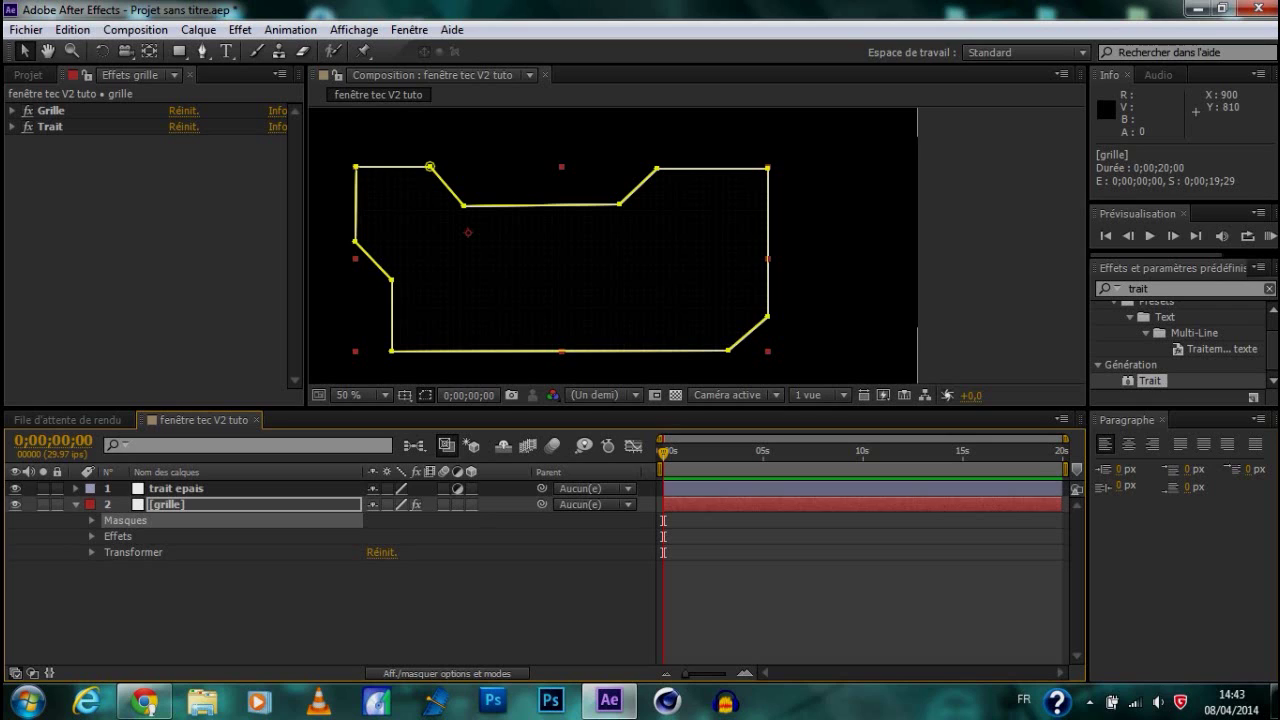
click(176, 489)
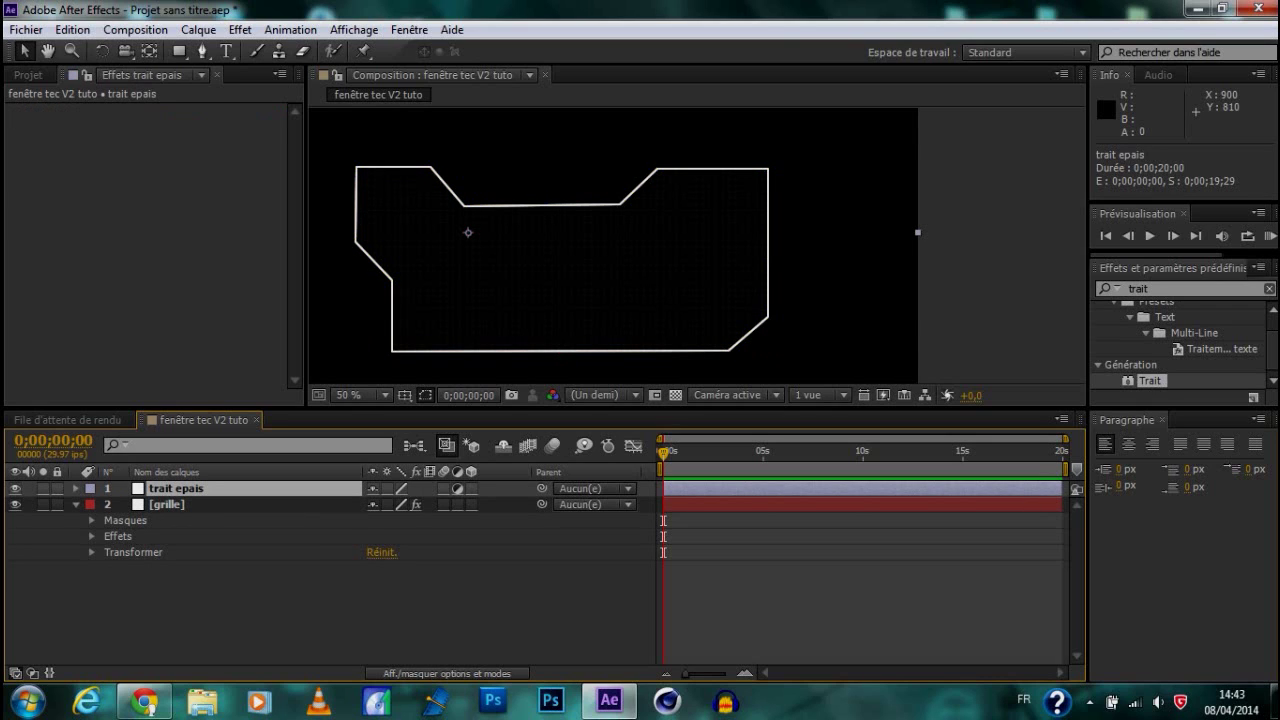
key(ctrl+v)
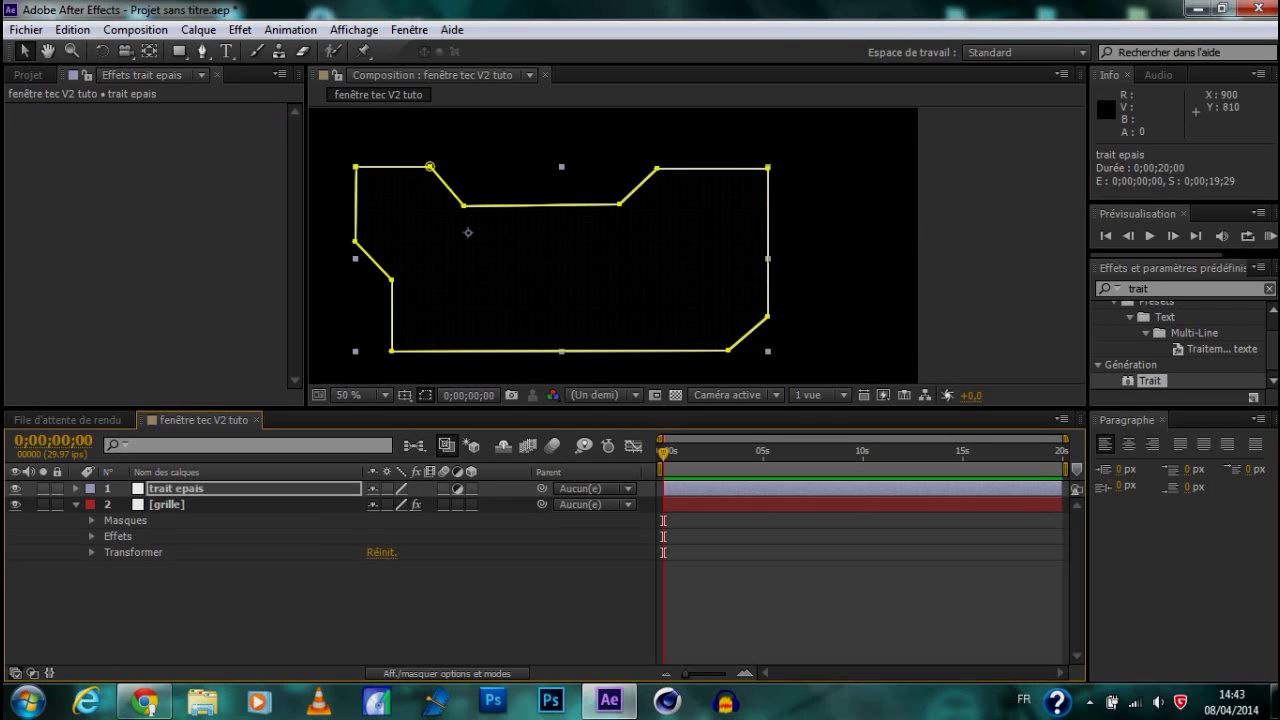
Apply the Trait effect to the "trait epais" layer and set its Epaisseur to 13
click(76, 489)
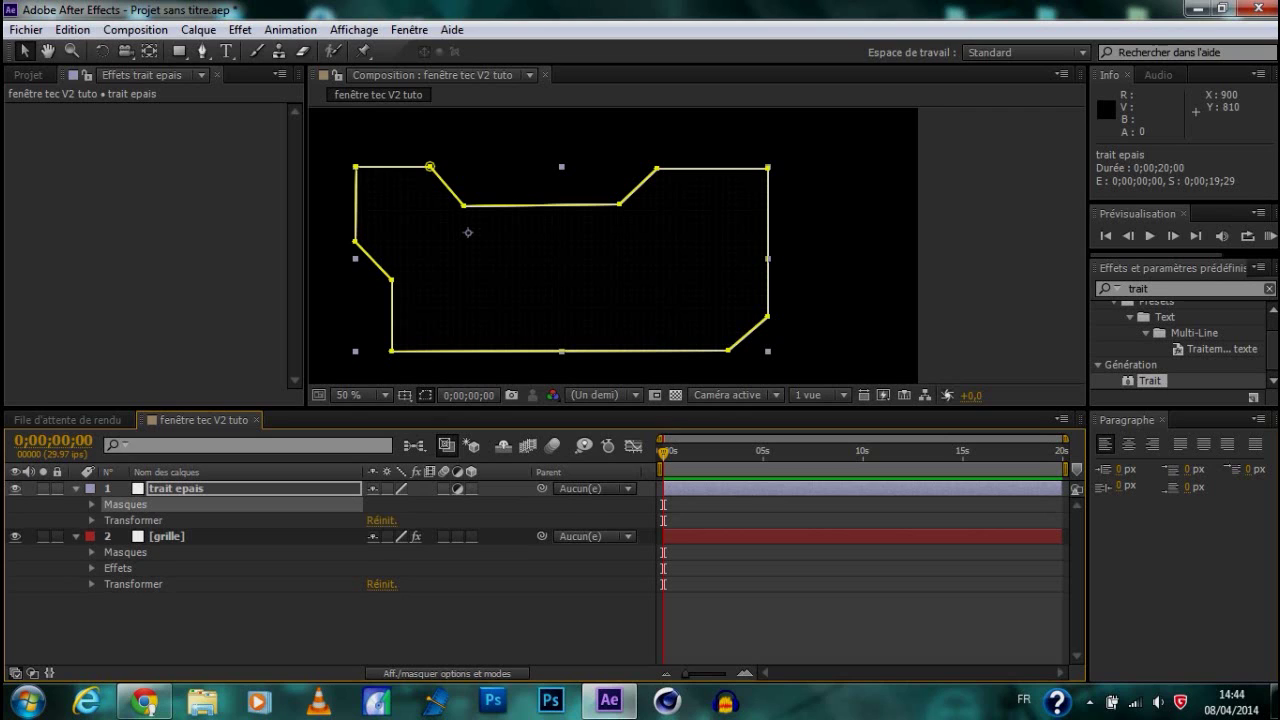
drag(1150, 380, 125, 200)
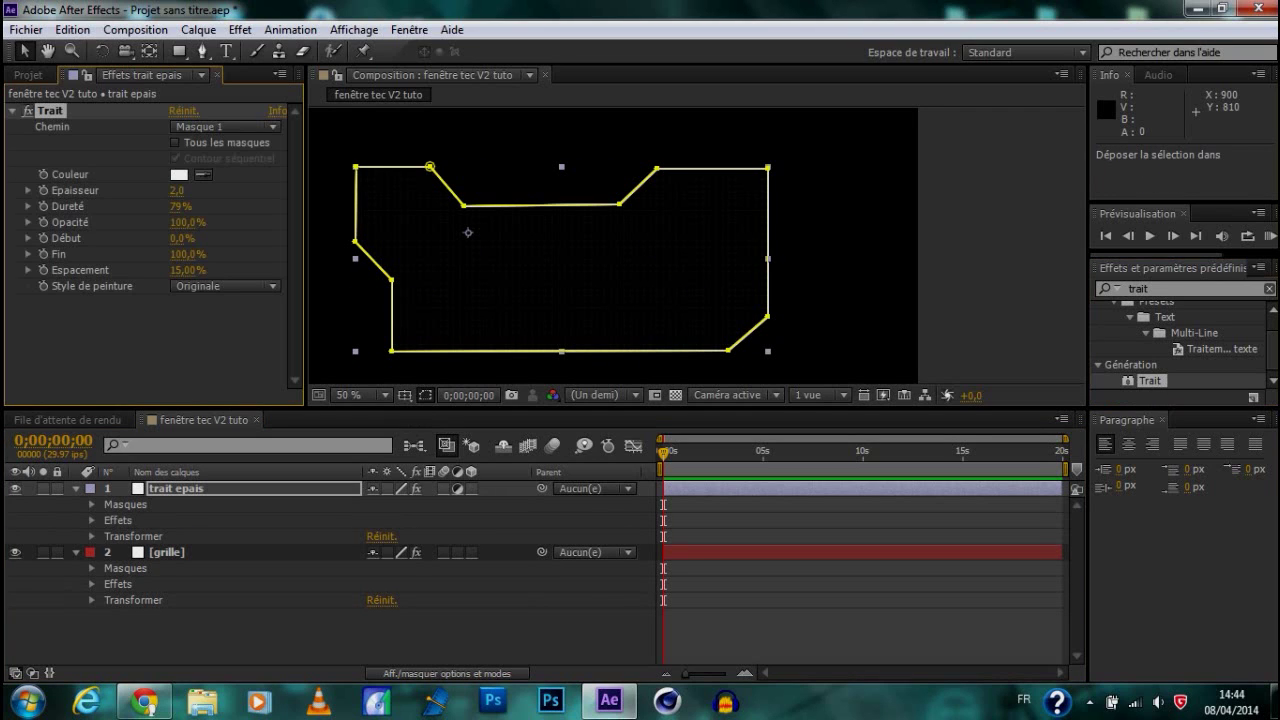
mouse_move(177, 190)
mouse_down()
mouse_move(360, 190)
mouse_move(230, 190)
mouse_move(270, 190)
mouse_move(255, 190)
mouse_up()
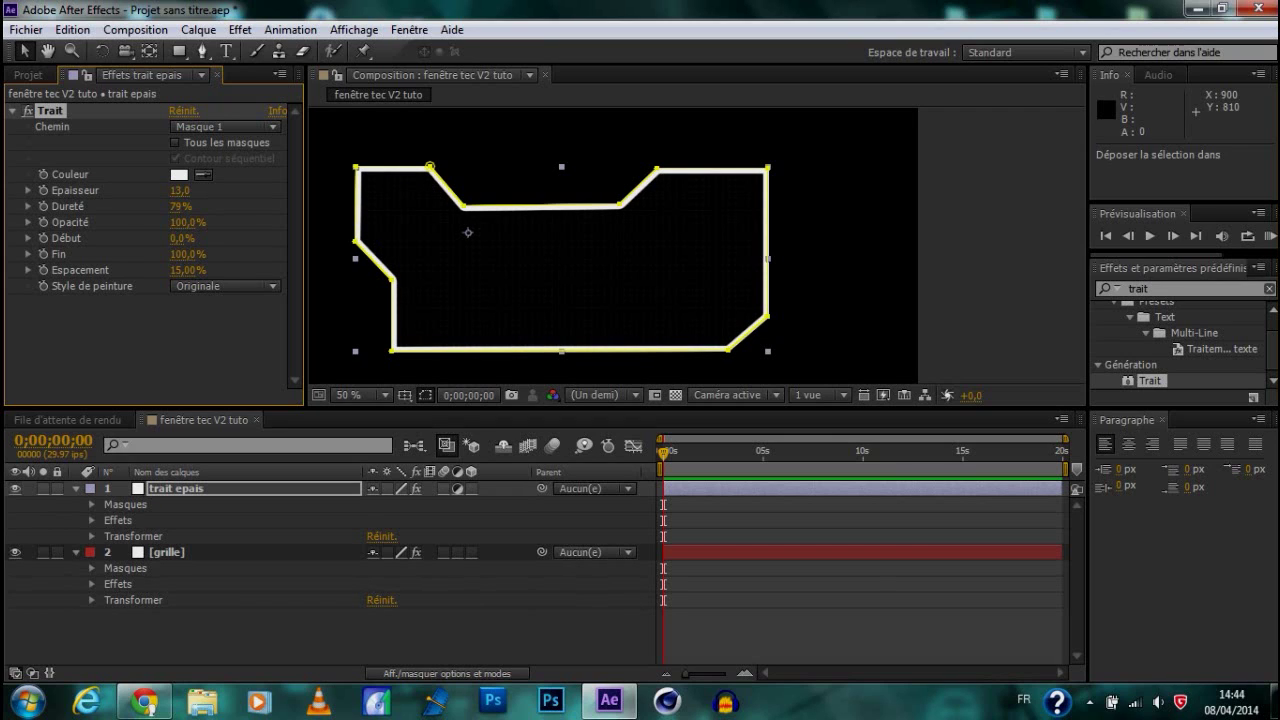
Try the Afficher originale and Transparent paint styles on the Trait effect and restore Originale
click(225, 286)
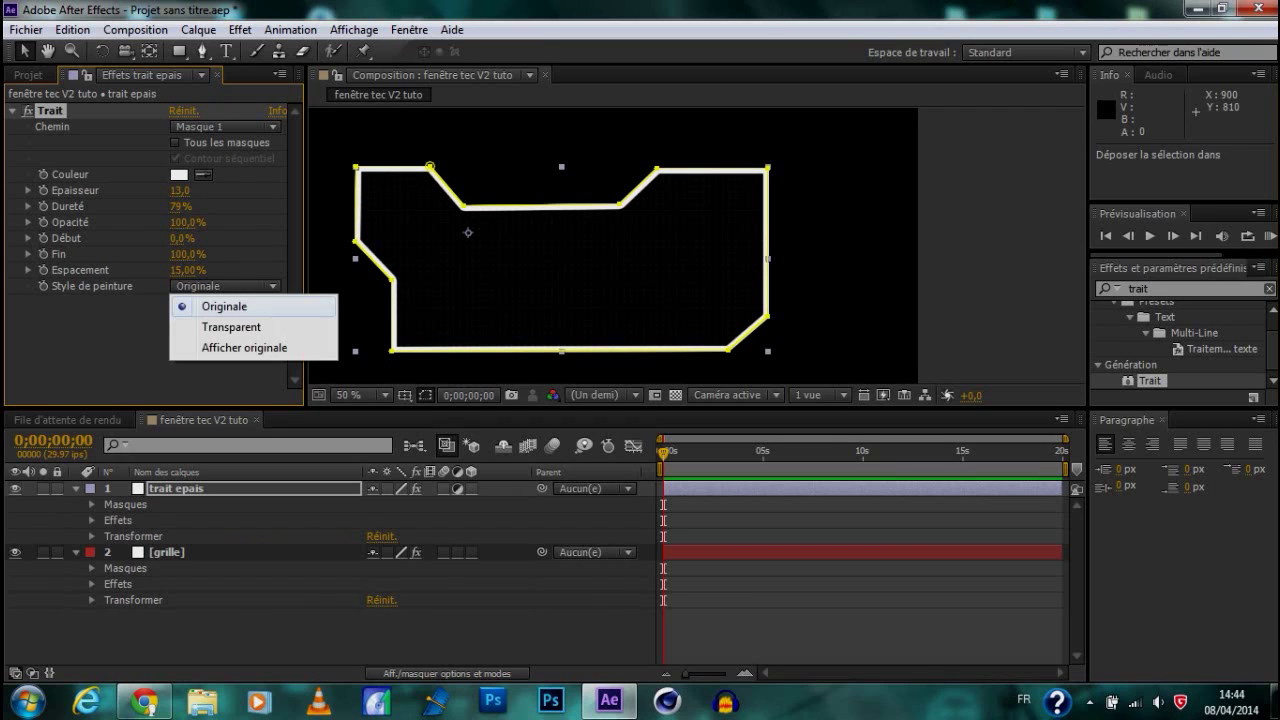
click(230, 346)
click(225, 286)
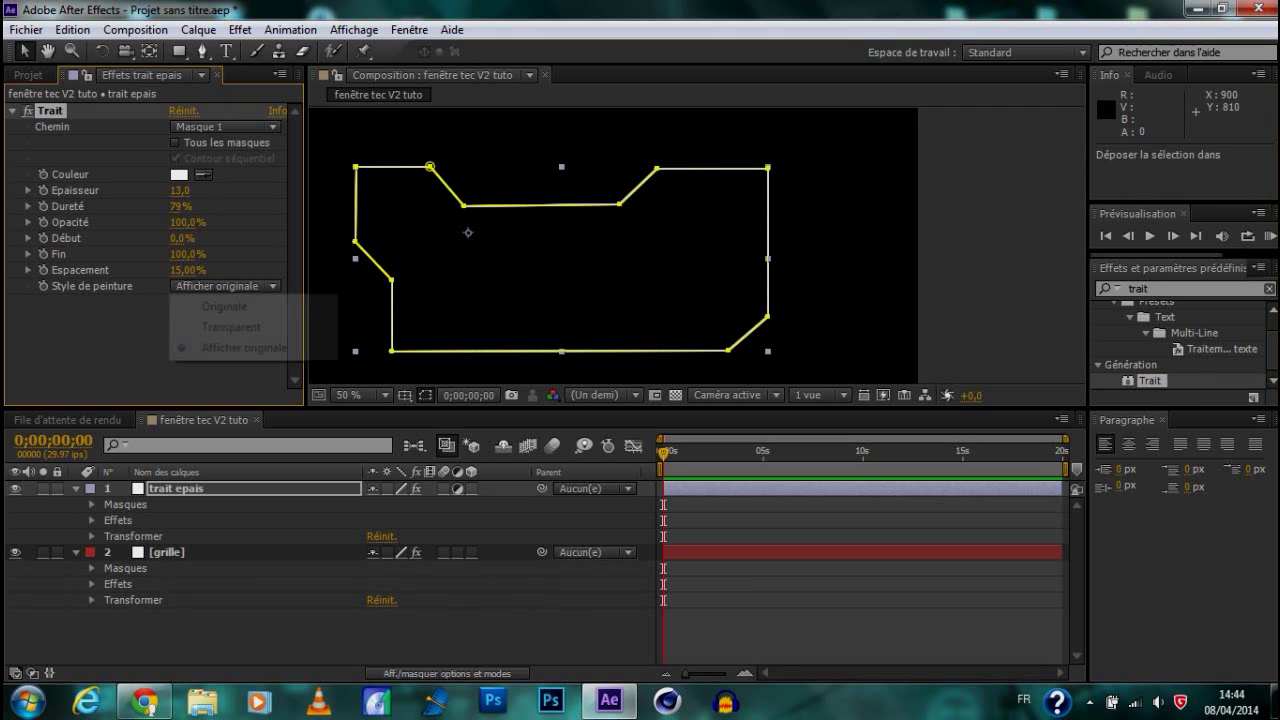
click(231, 327)
click(225, 286)
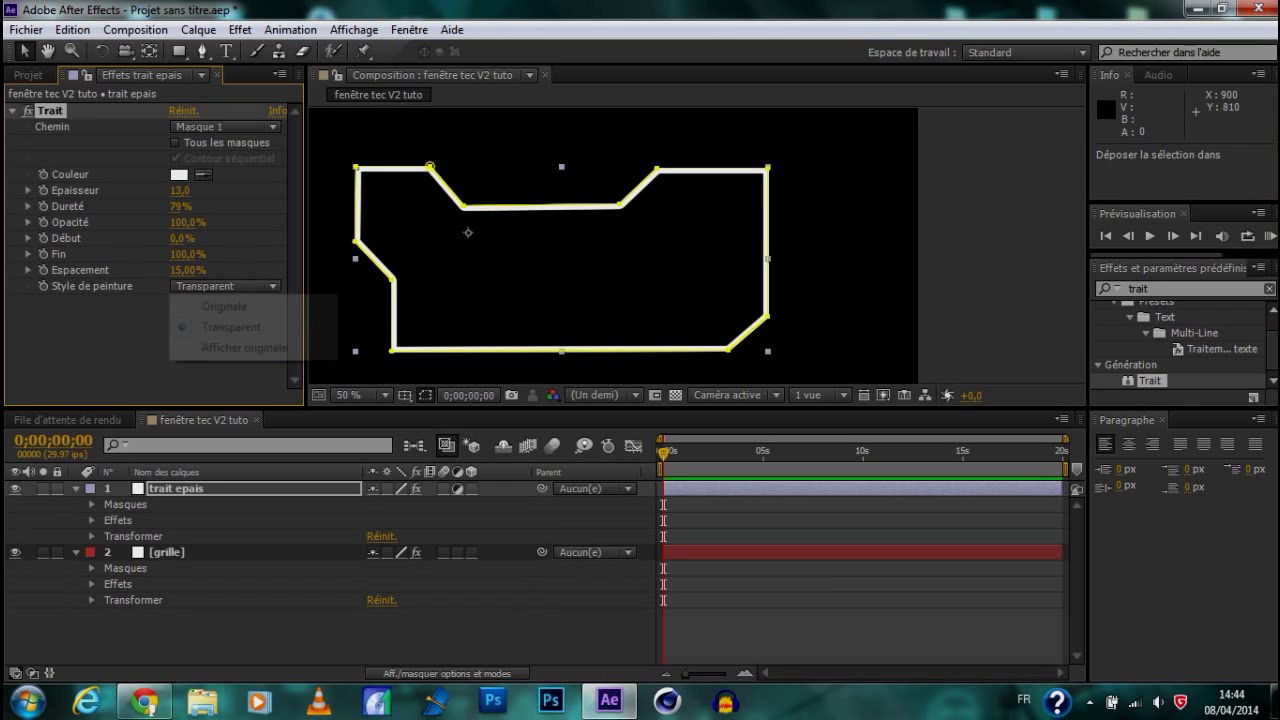
click(224, 306)
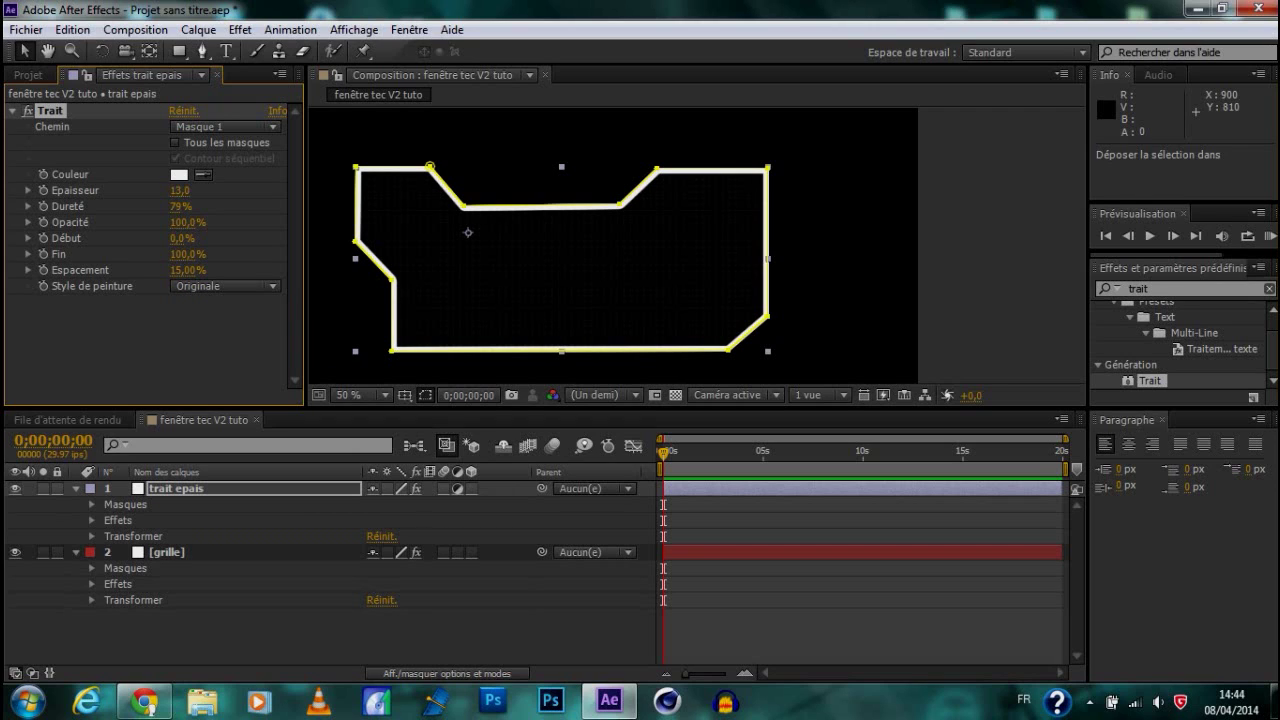
Set the Trait effect's Fin on the "trait epais" layer to 82 %
click(118, 520)
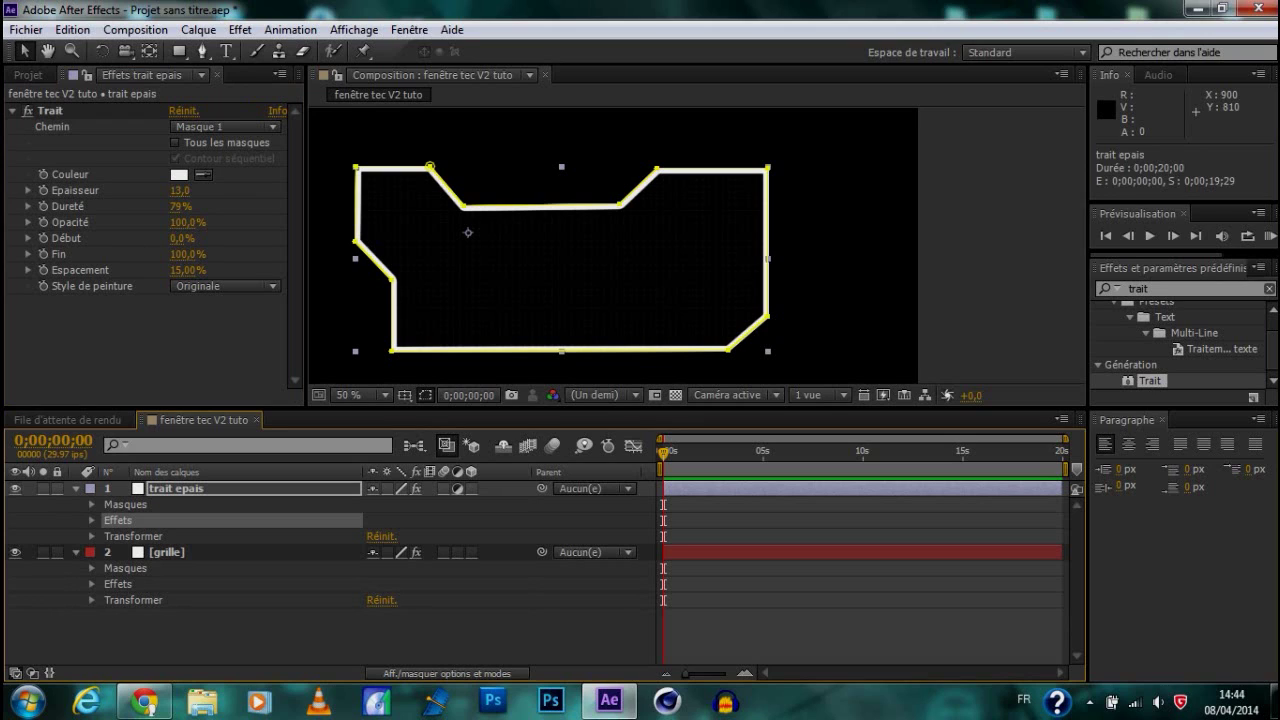
click(982, 241)
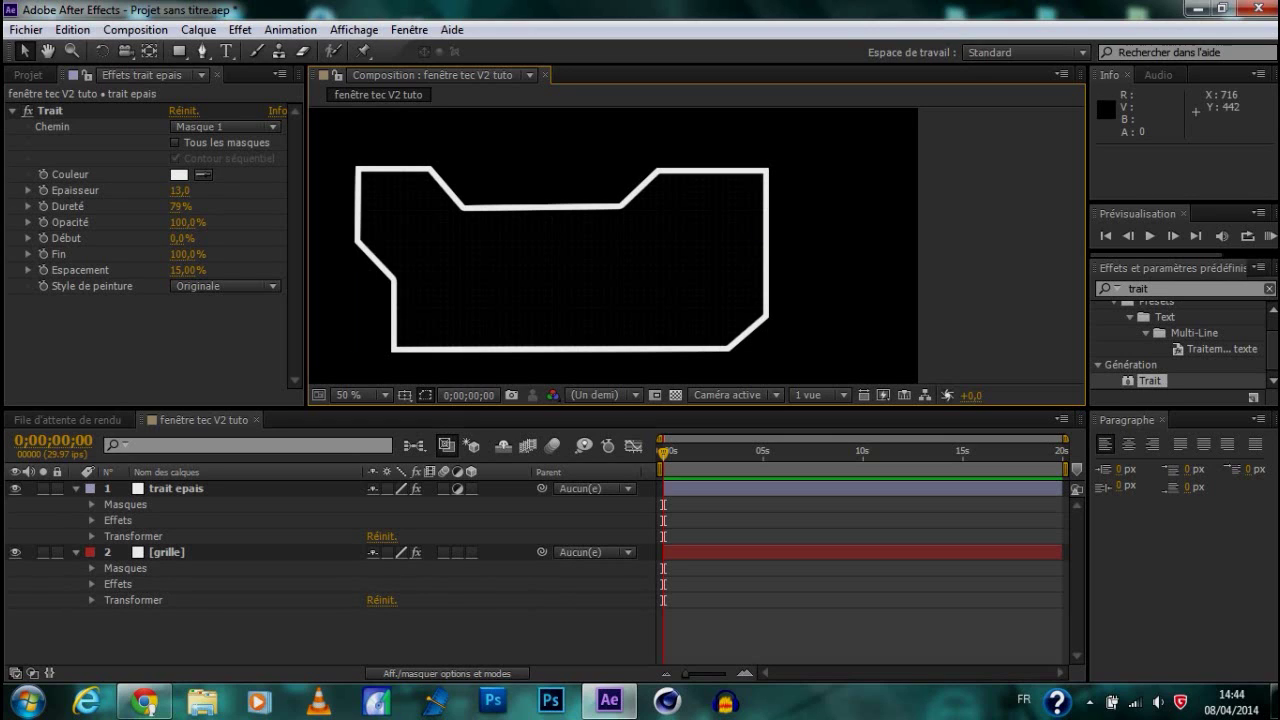
drag(184, 255, 166, 255)
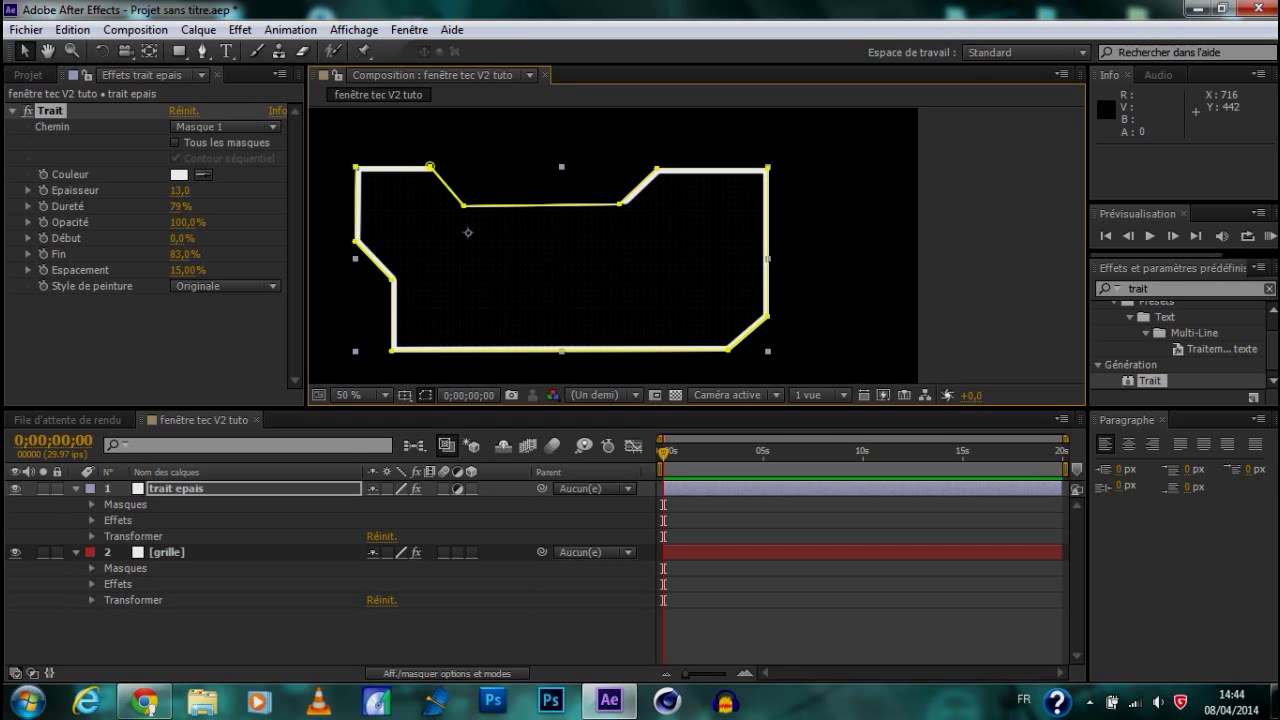
drag(166, 255, 167, 255)
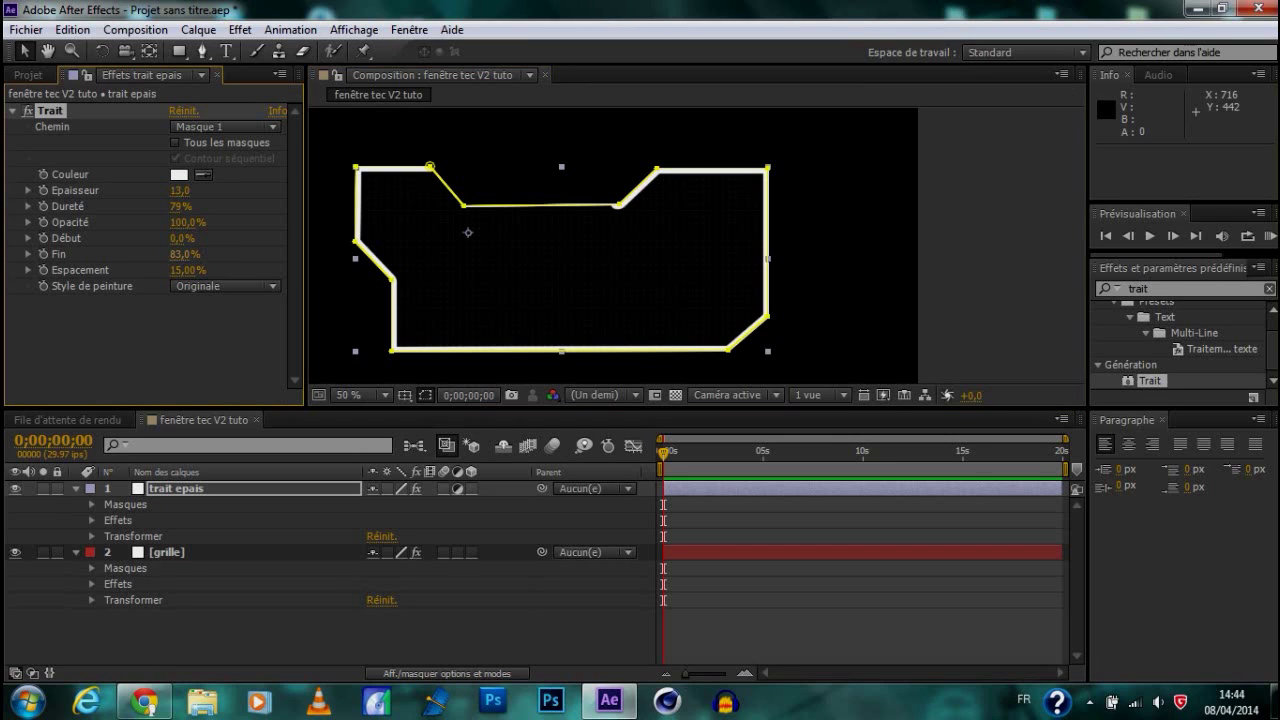
click(180, 254)
text(82)
key(Return)
click(150, 338)
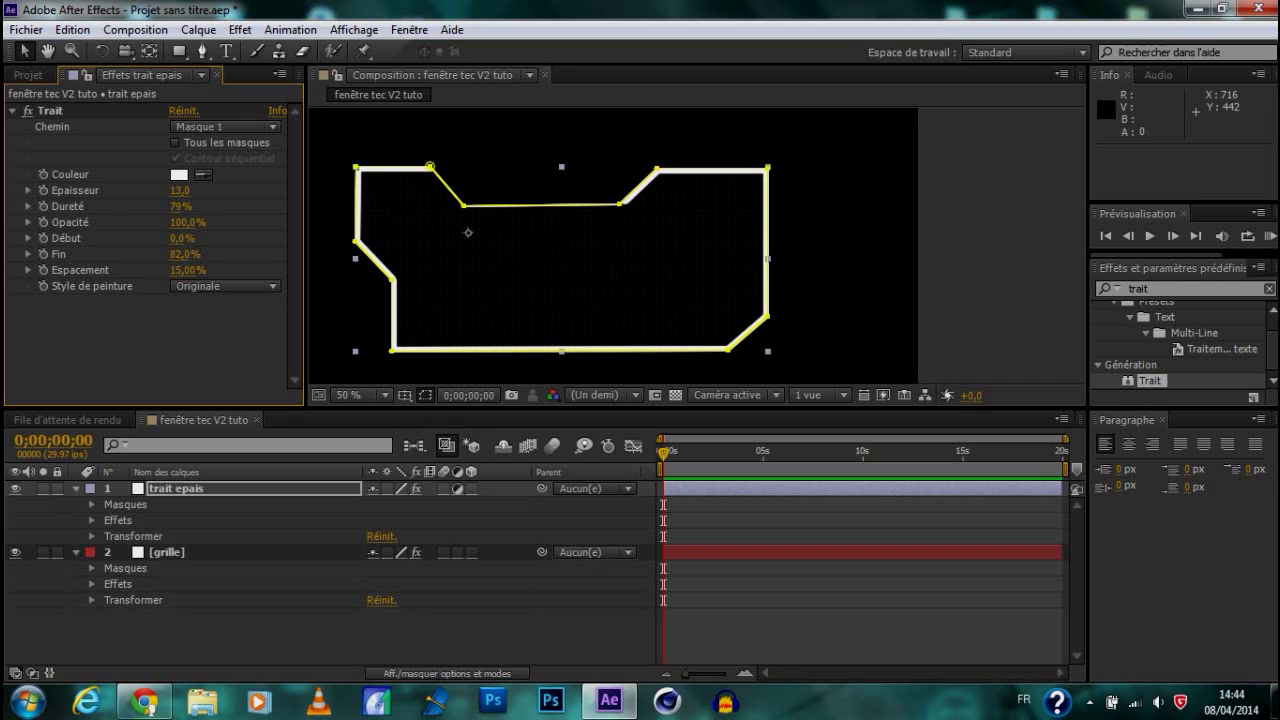
key(Return)
Try several Début values for the Trait effect on "trait epais", including 100, 22,5, 22 and 23 %
drag(181, 238, 312, 250)
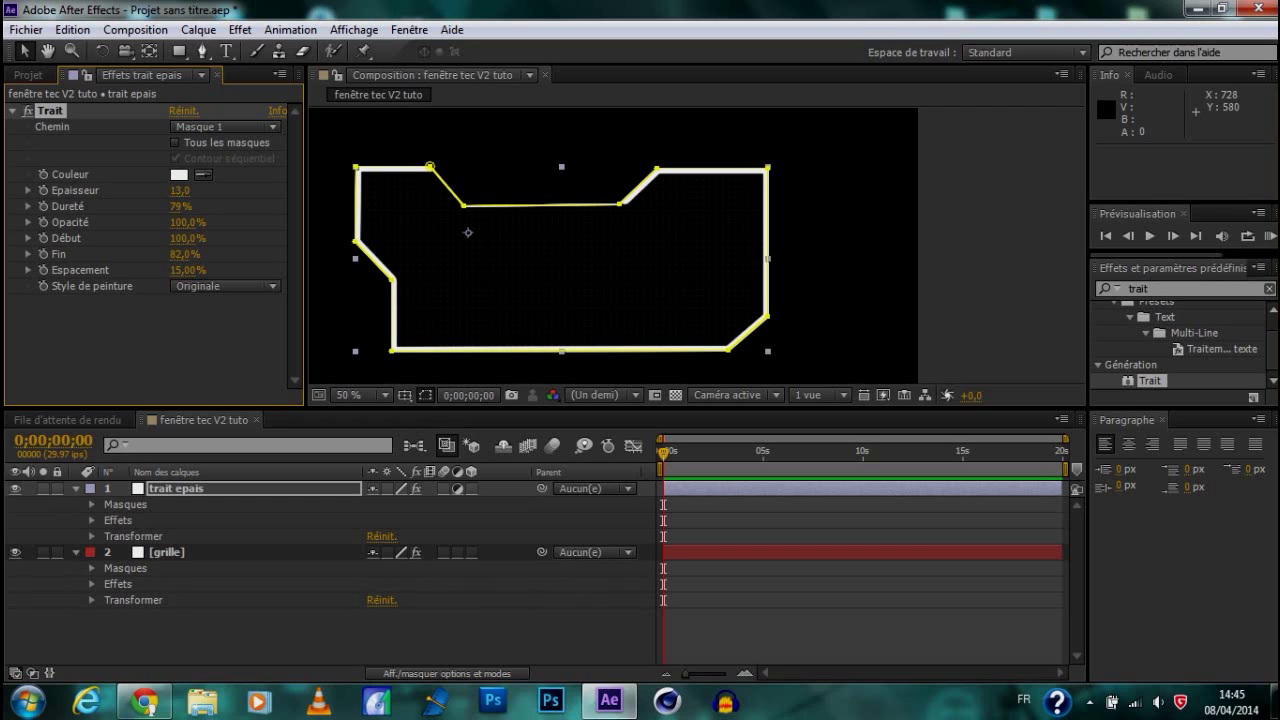
key(Caps_Lock)
key(Caps_Lock)
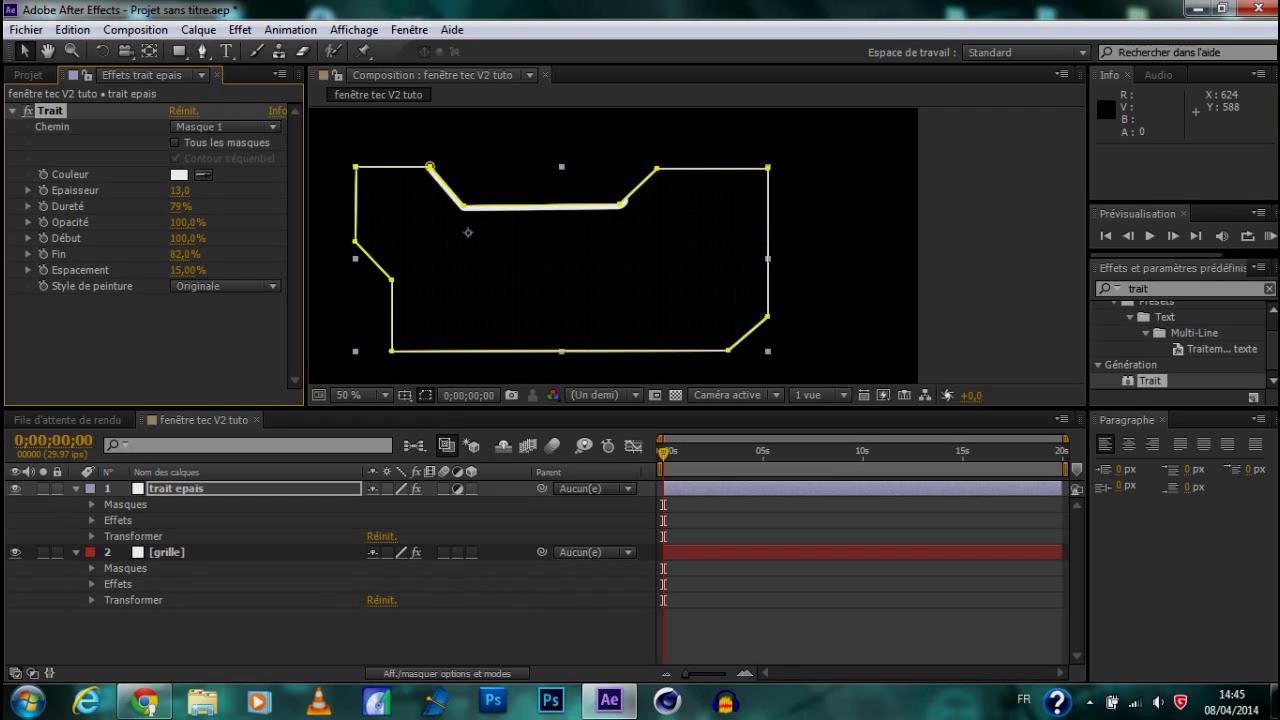
drag(184, 239, 107, 239)
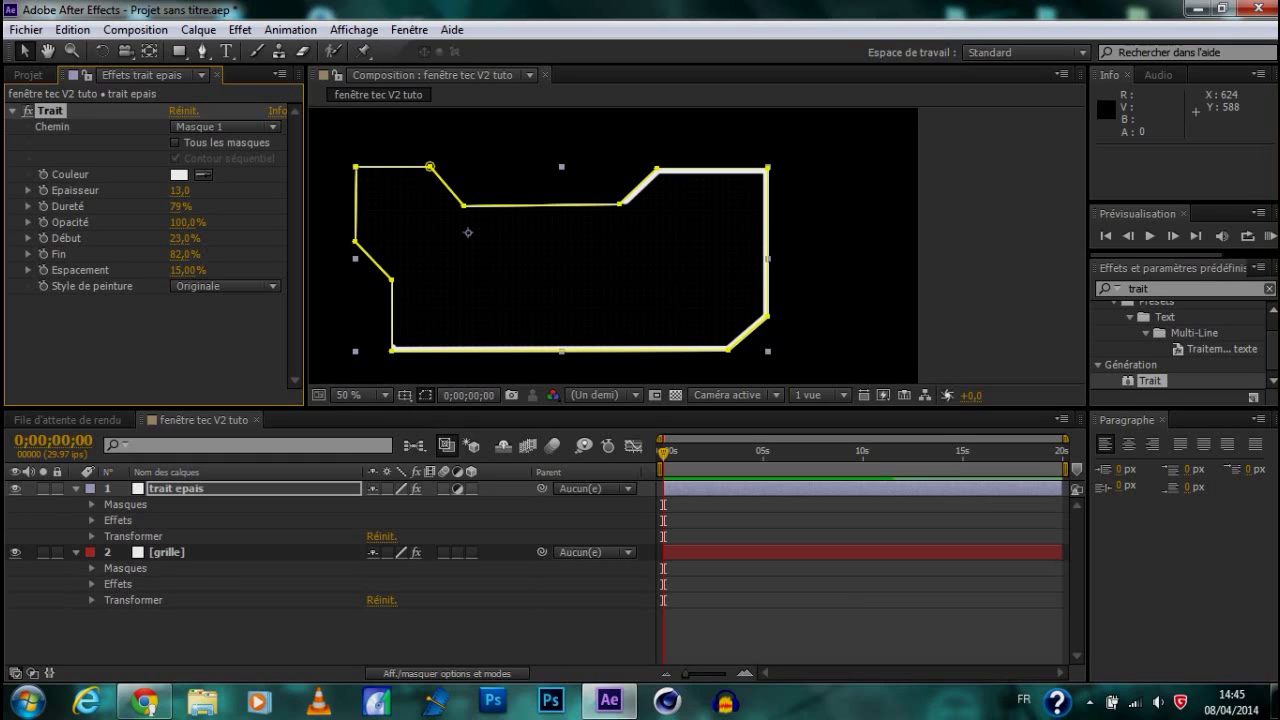
click(184, 239)
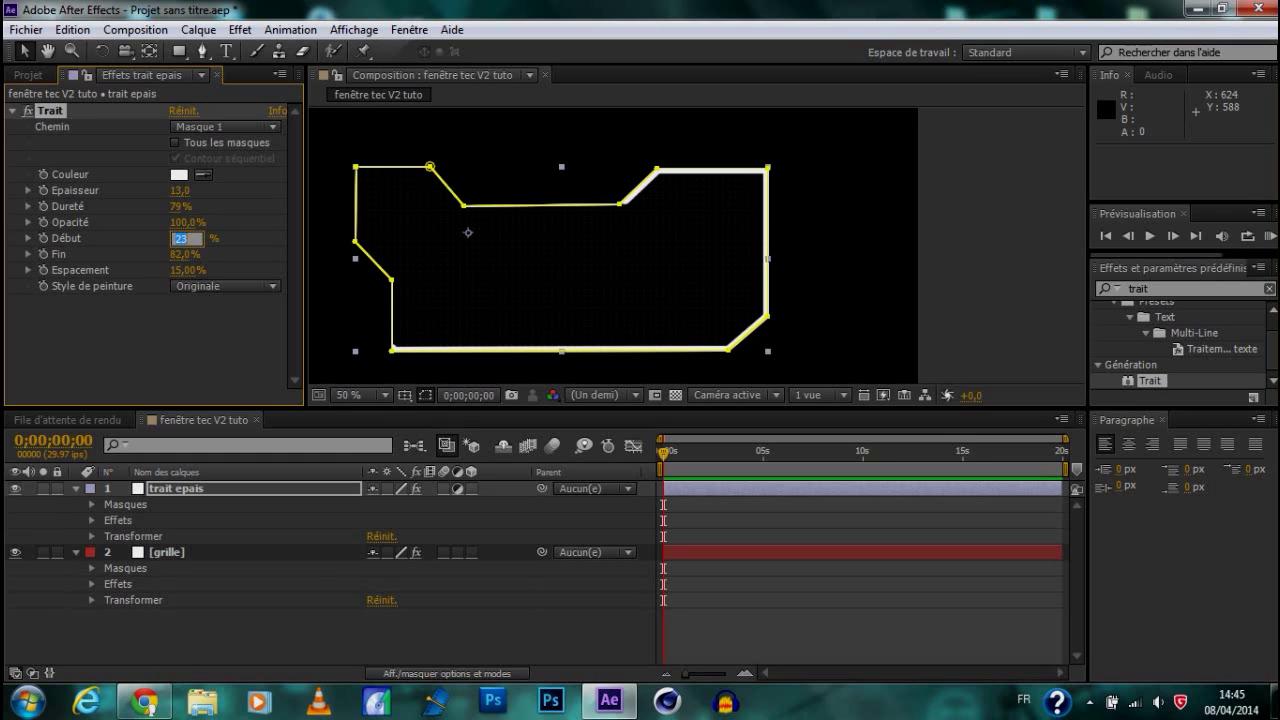
text(22,5)
key(Return)
click(184, 239)
text(22)
key(Return)
click(184, 239)
text(23)
key(Return)
Set the Trait effect's Début on "trait epais" to 23,5 % and deselect the layer
click(184, 239)
text(23,5)
key(Return)
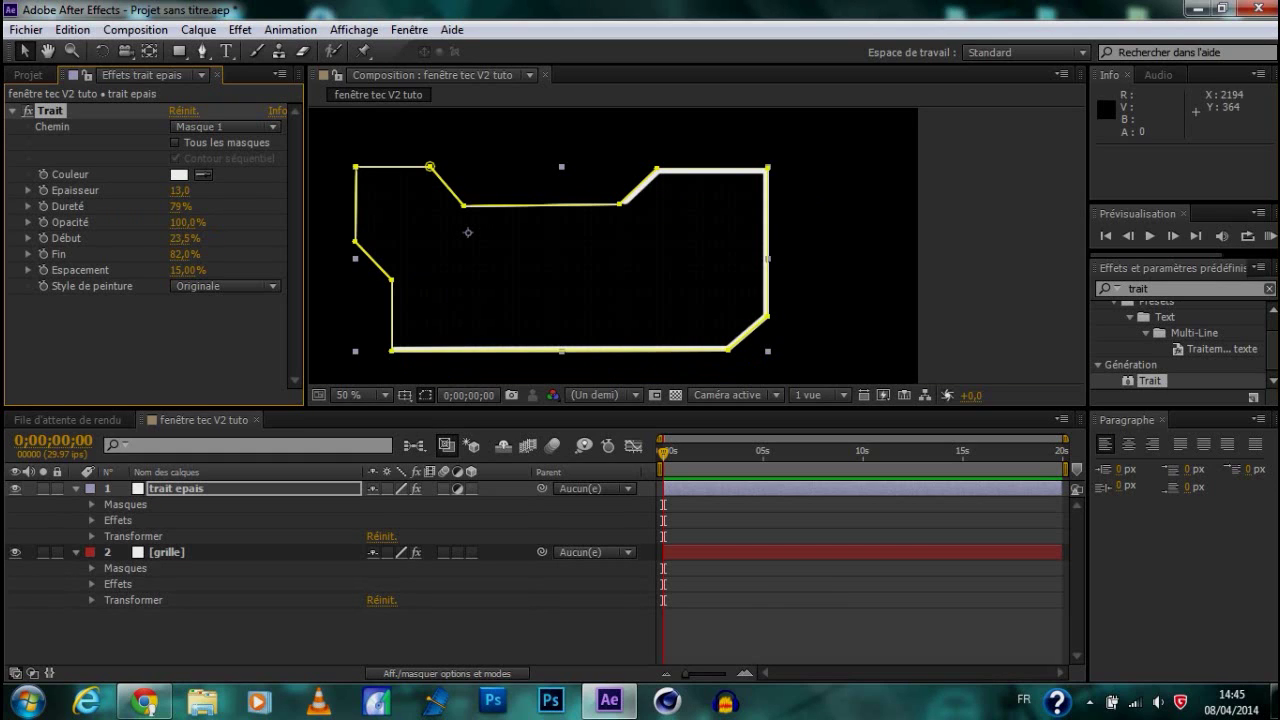
click(974, 258)
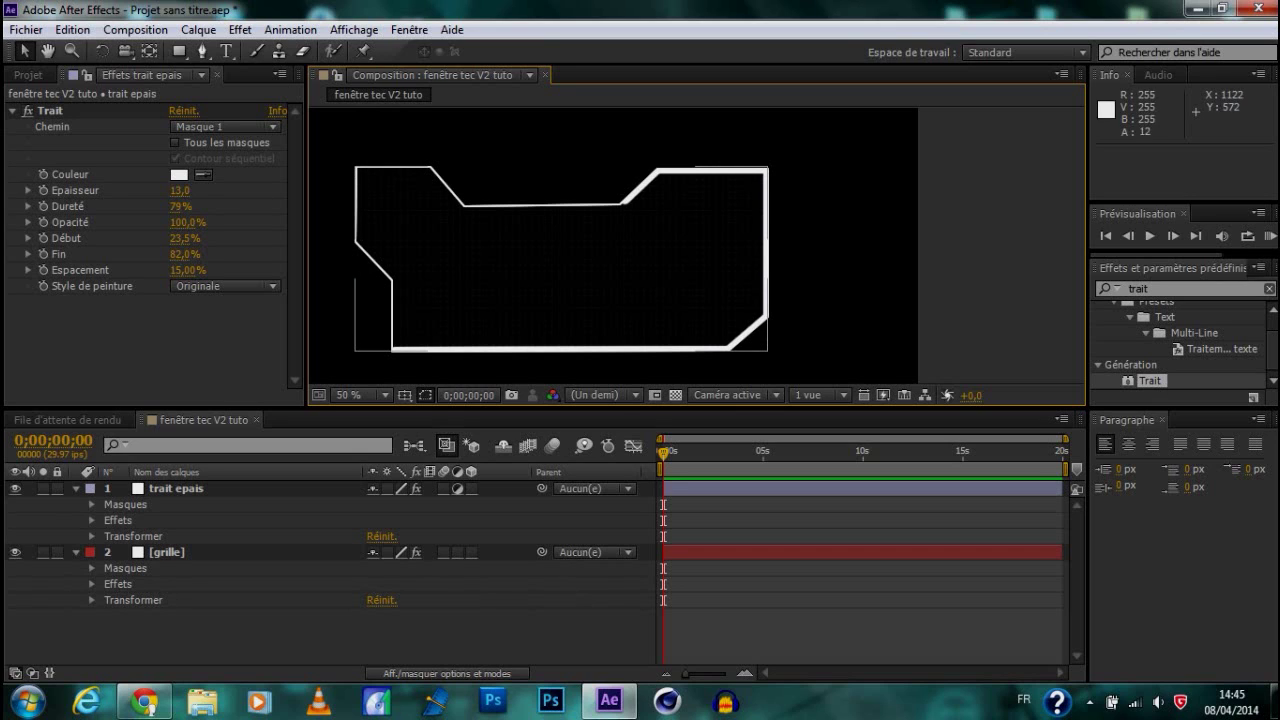
Collapse the "trait epais" and grille layers' properties and the Trait effect's settings
click(76, 489)
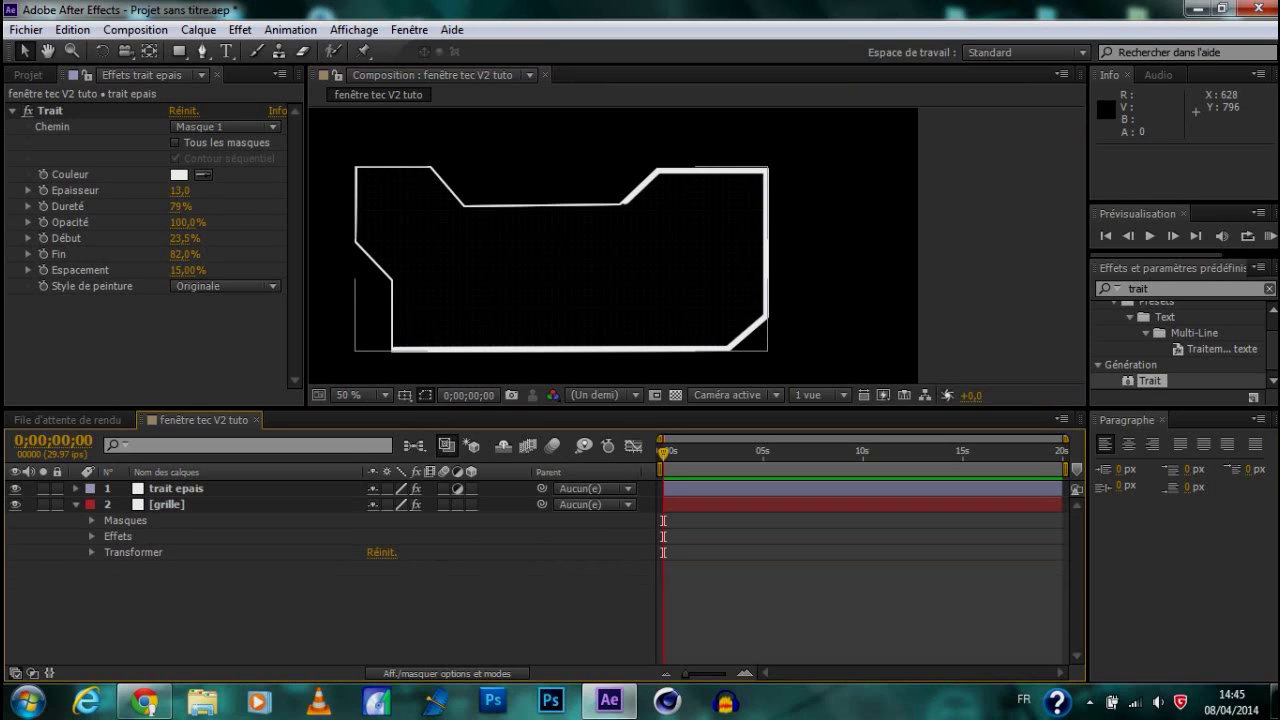
click(76, 504)
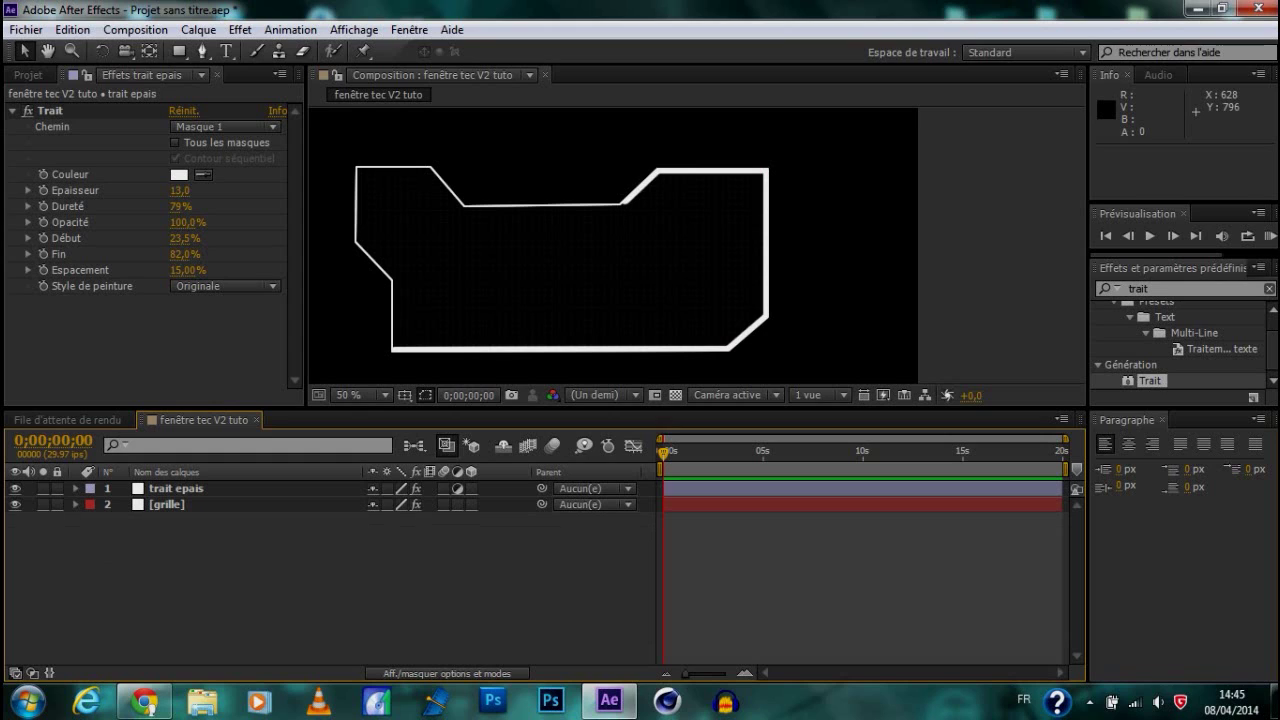
click(12, 110)
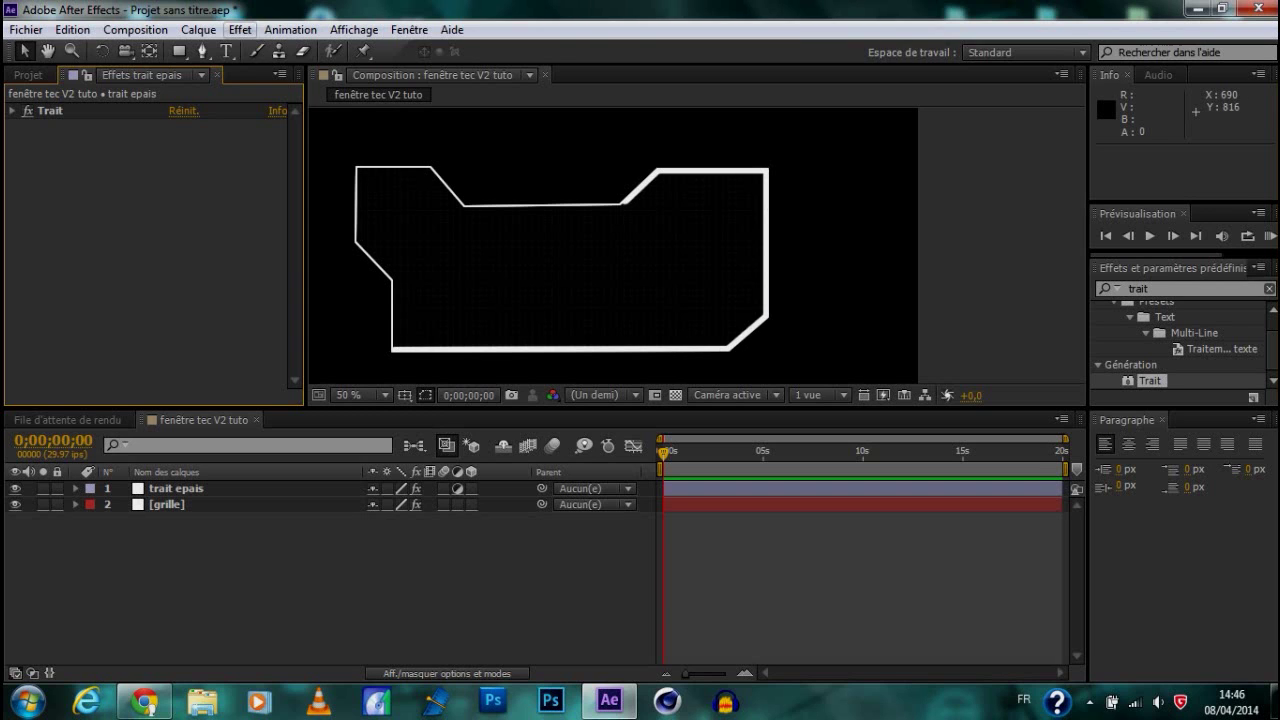
Create a new adjustment layer (Calque d'effets) above "trait epais" and rename it "deco"
click(198, 30)
click(198, 30)
click(198, 30)
mouse_move(300, 43)
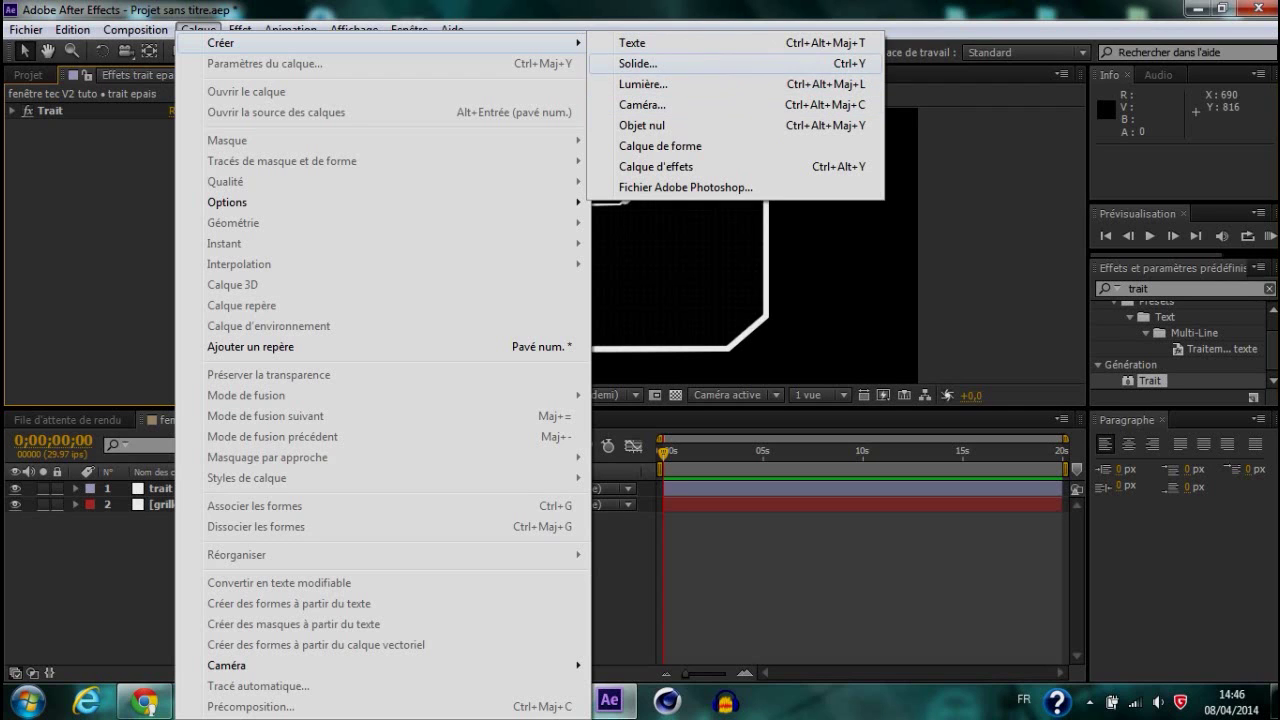
click(656, 166)
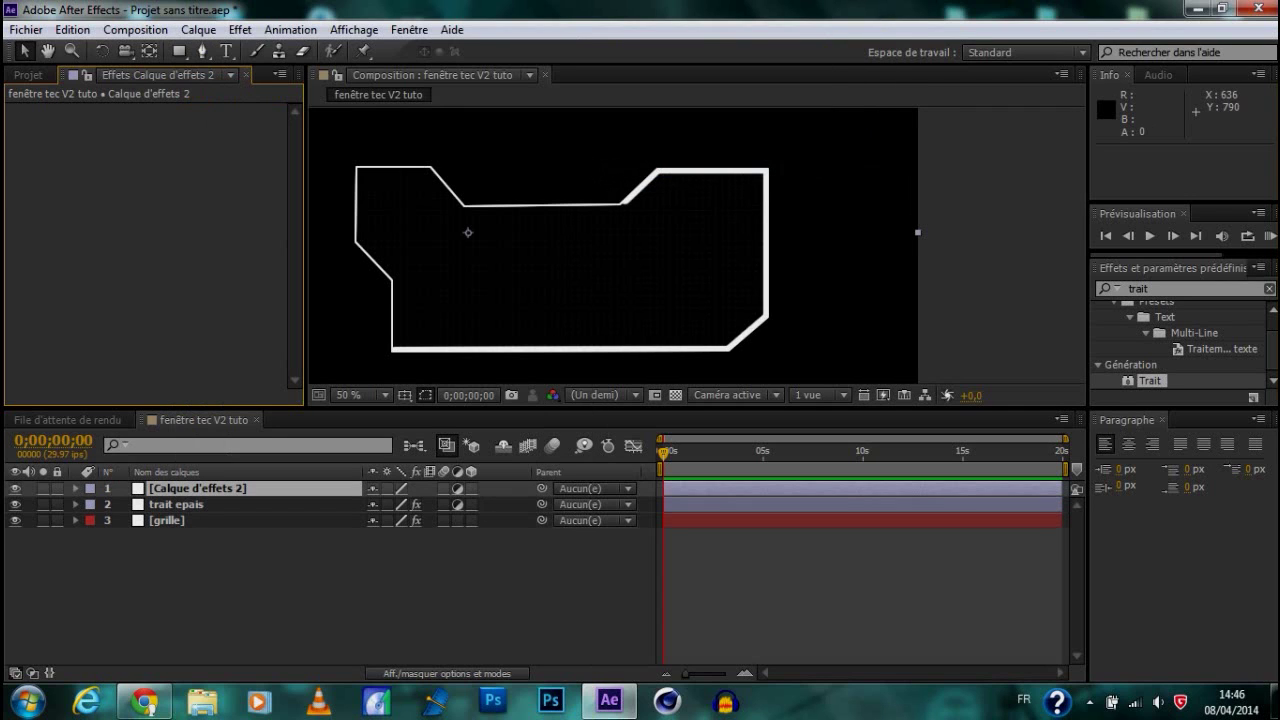
right_click(236, 488)
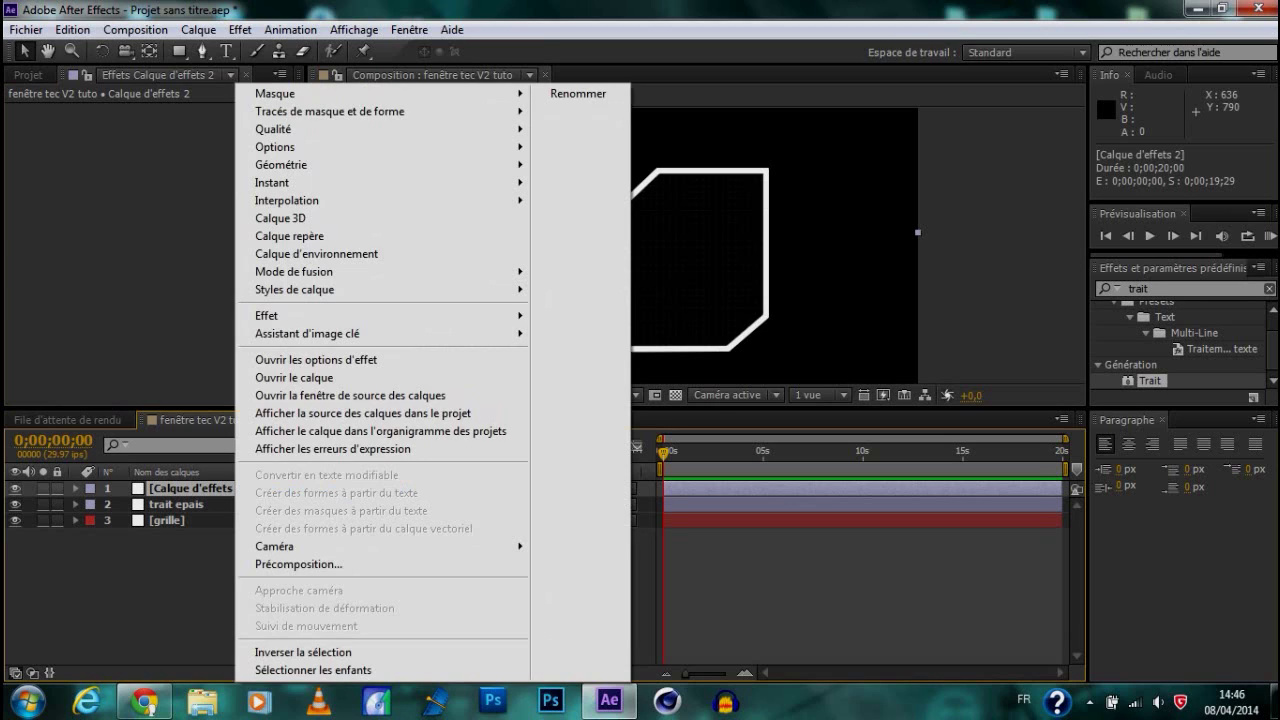
click(578, 93)
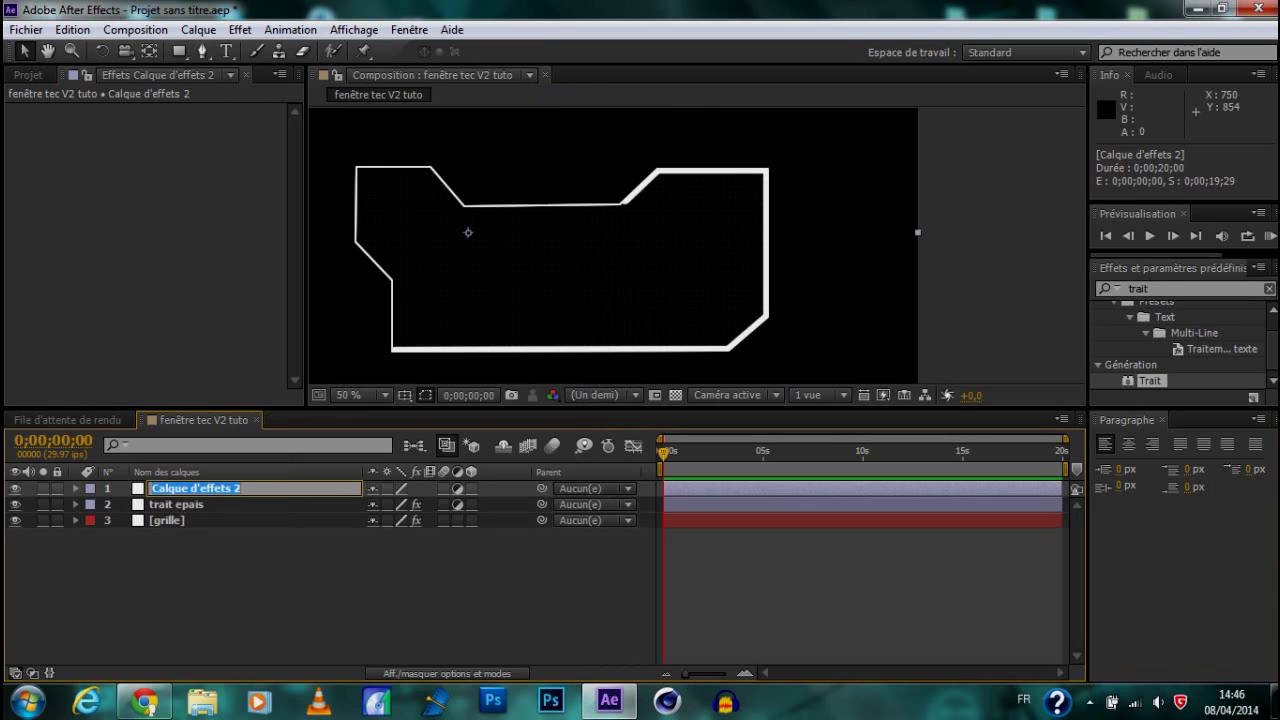
text(deco)
key(Return)
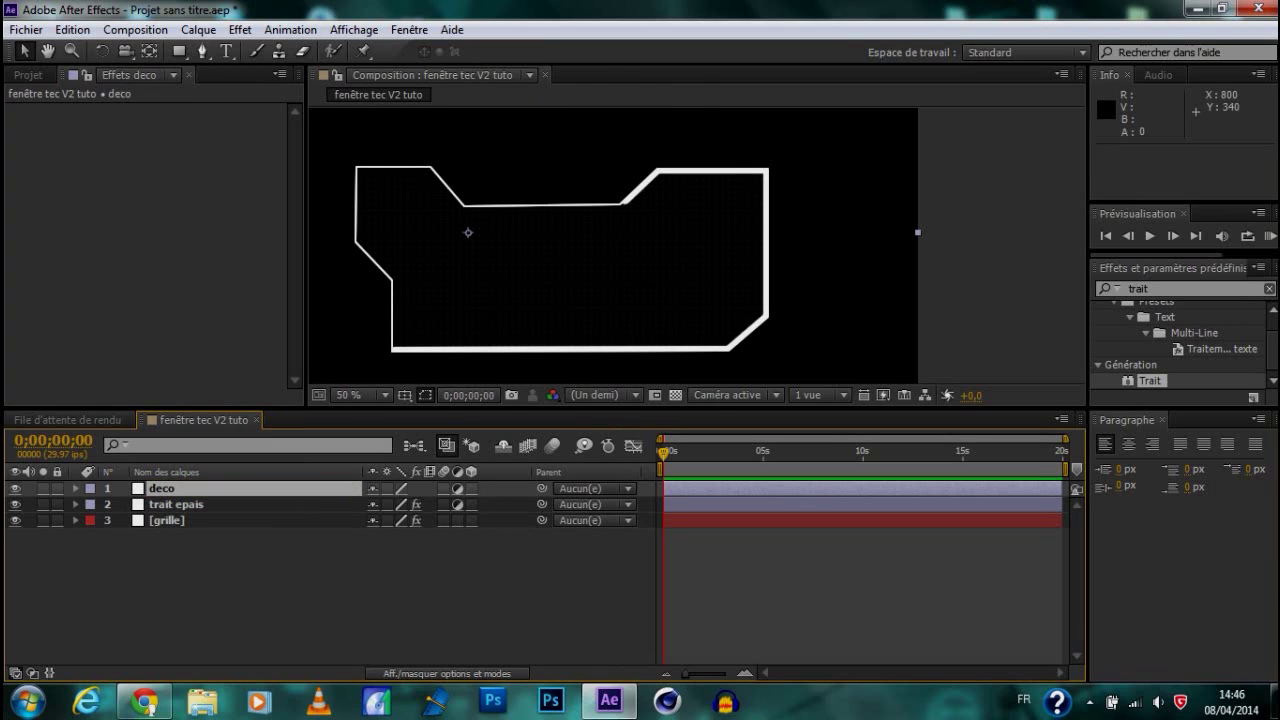
Draw an open five-point mask path with the Pen tool on the "deco" layer, following the inside of the window's upper-left corner
key(g)
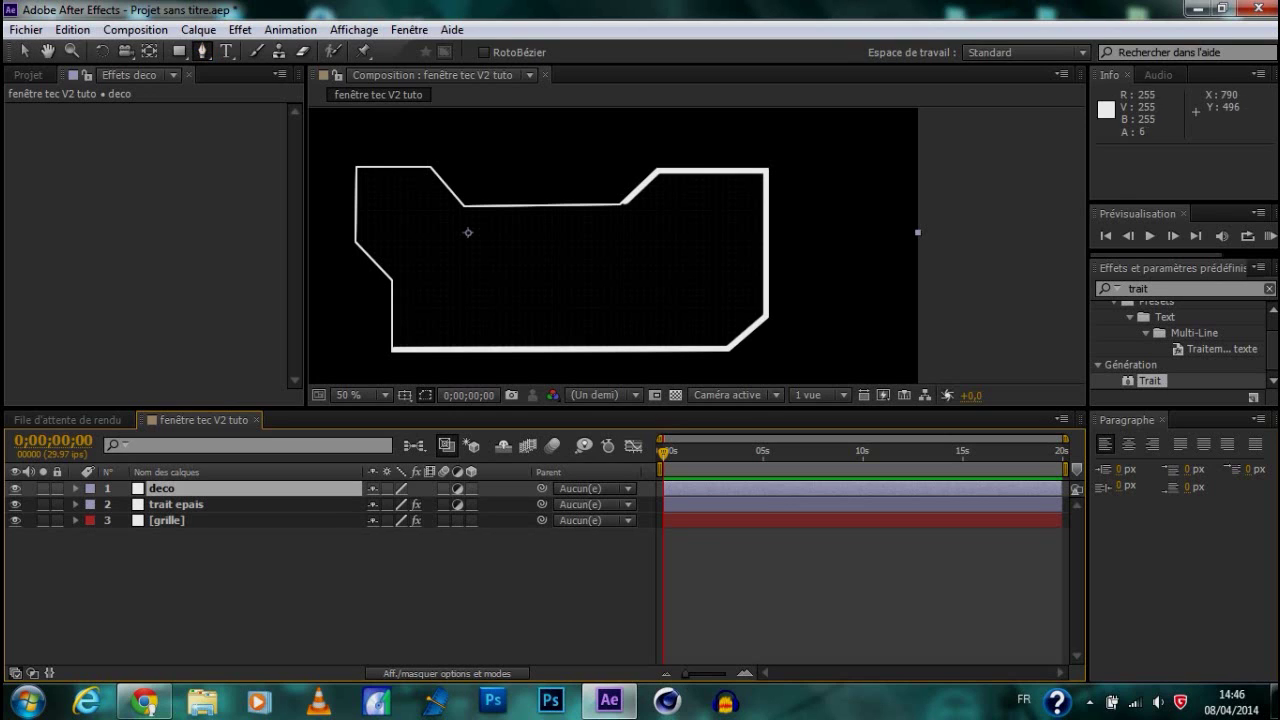
click(396, 262)
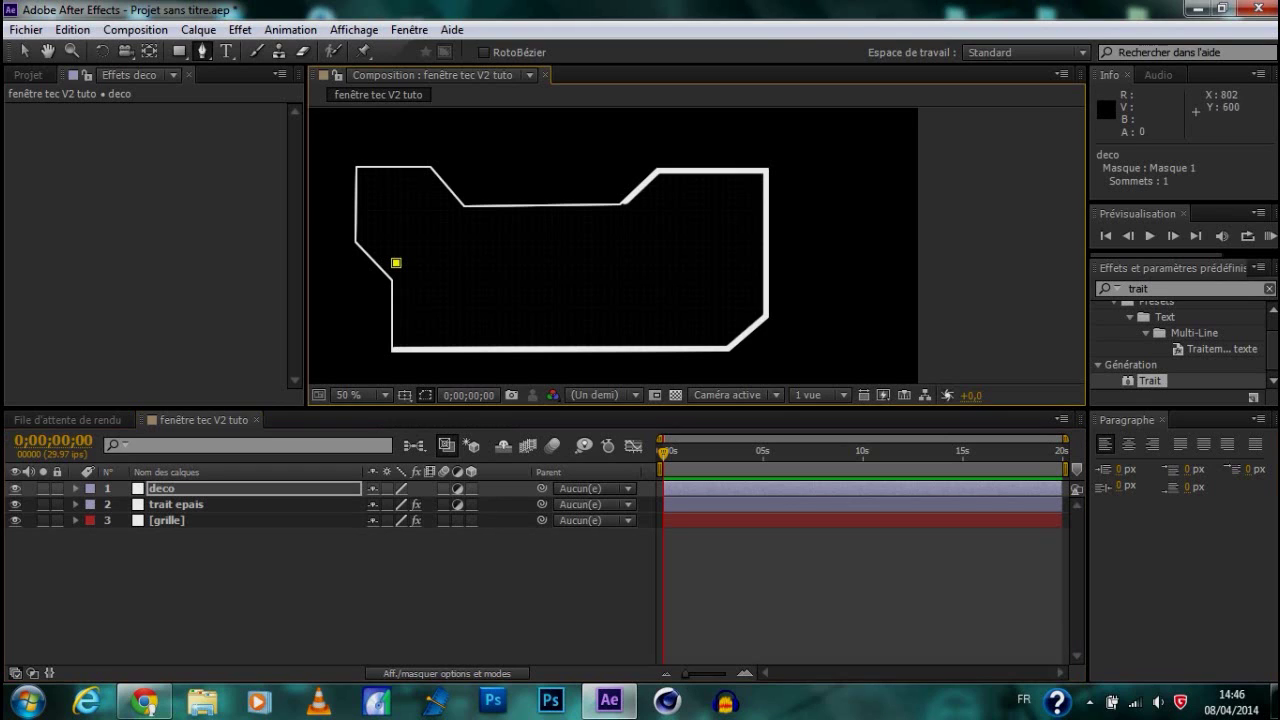
click(370, 233)
click(368, 180)
click(419, 177)
click(447, 209)
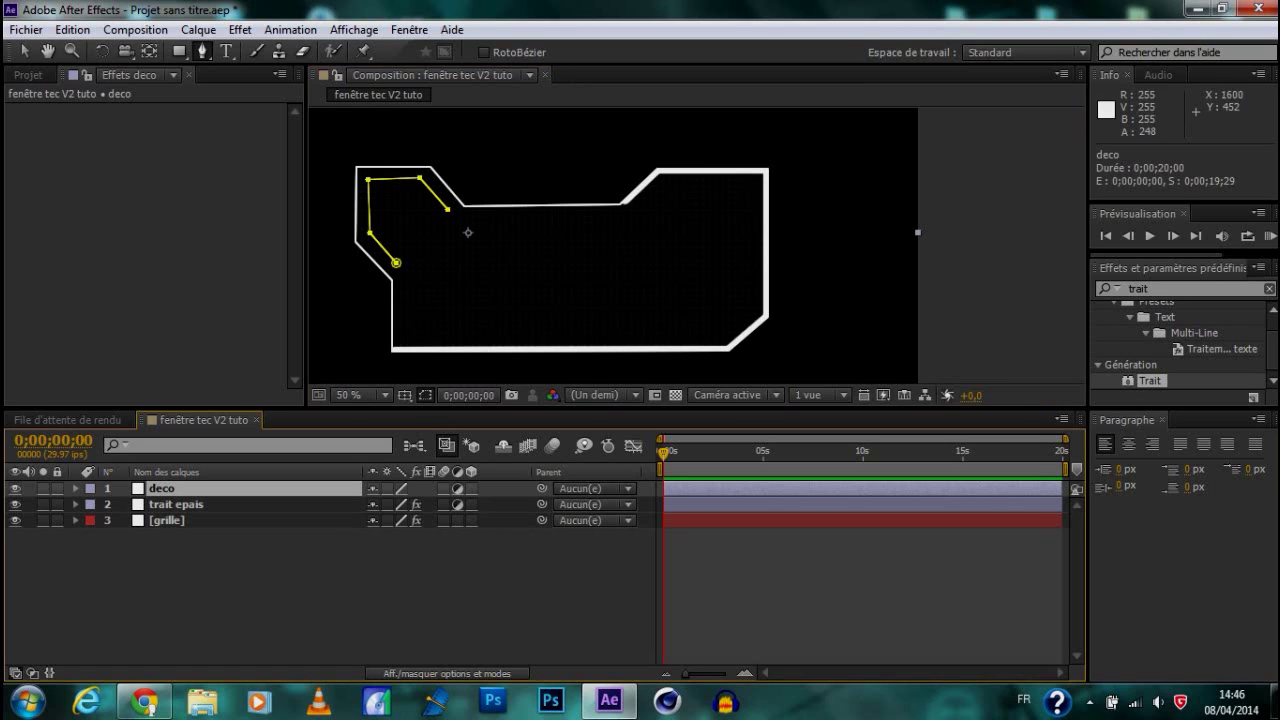
Draw a second open four-point mask path on the "deco" layer, following the inside of the window's upper-right corner
click(646, 205)
click(675, 184)
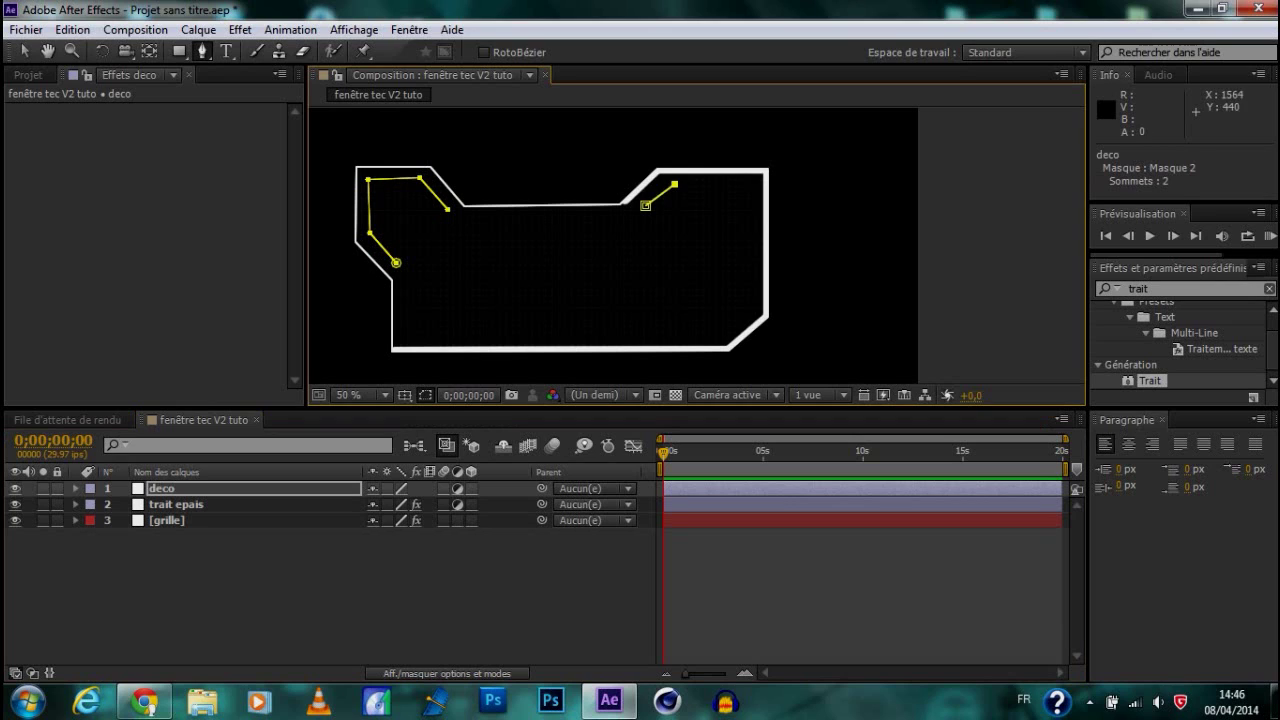
click(751, 184)
click(751, 213)
Apply the Trait effect to the "deco" layer, set its Epaisseur to 3 and deselect the layer
click(200, 489)
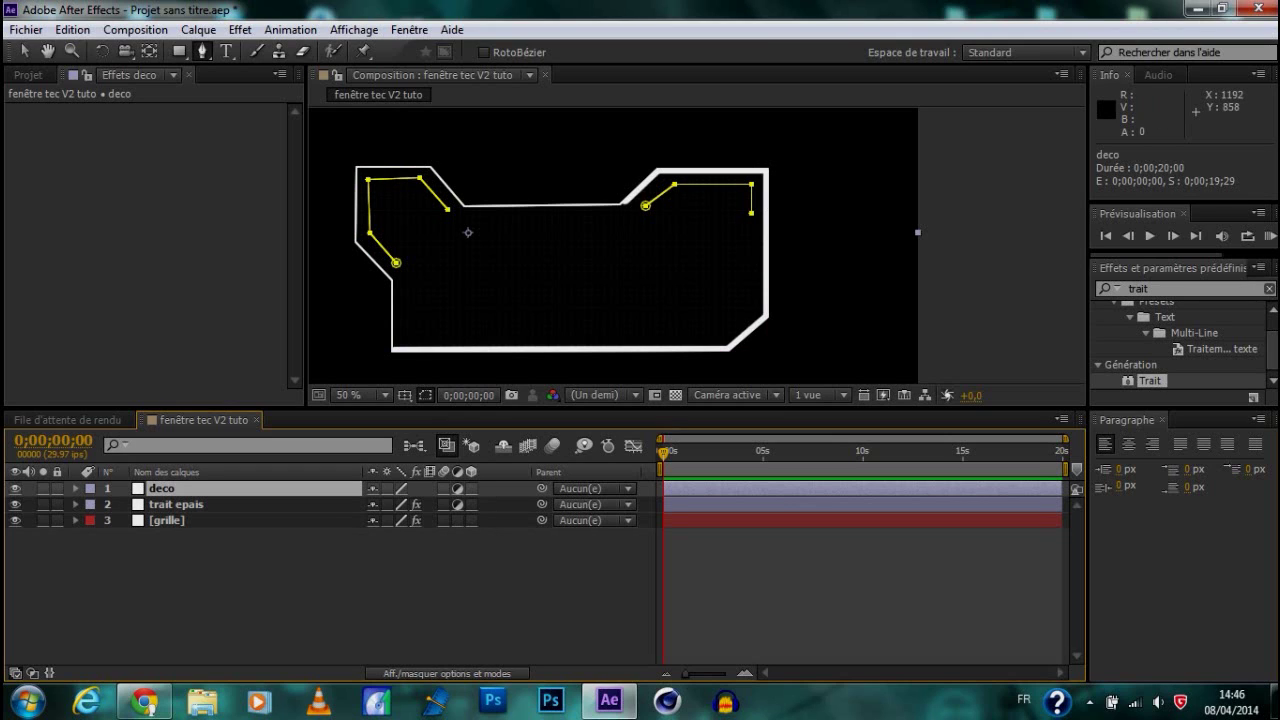
drag(1150, 381, 791, 484)
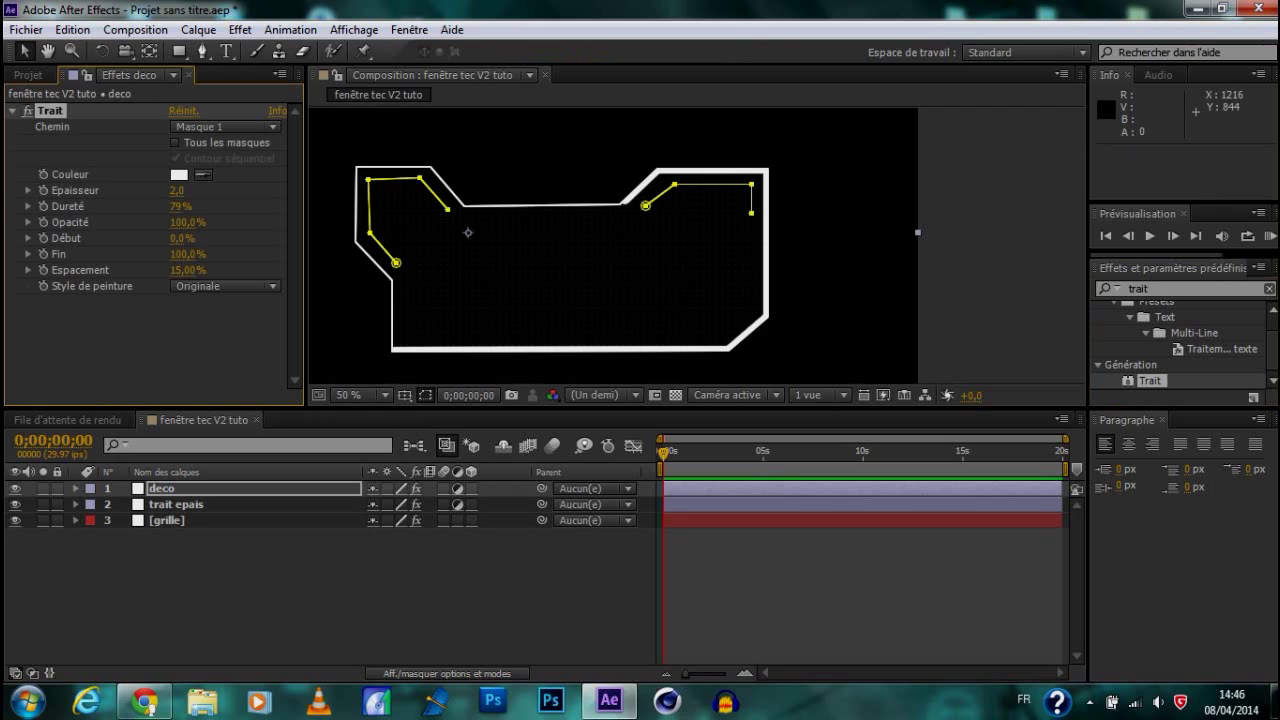
click(177, 191)
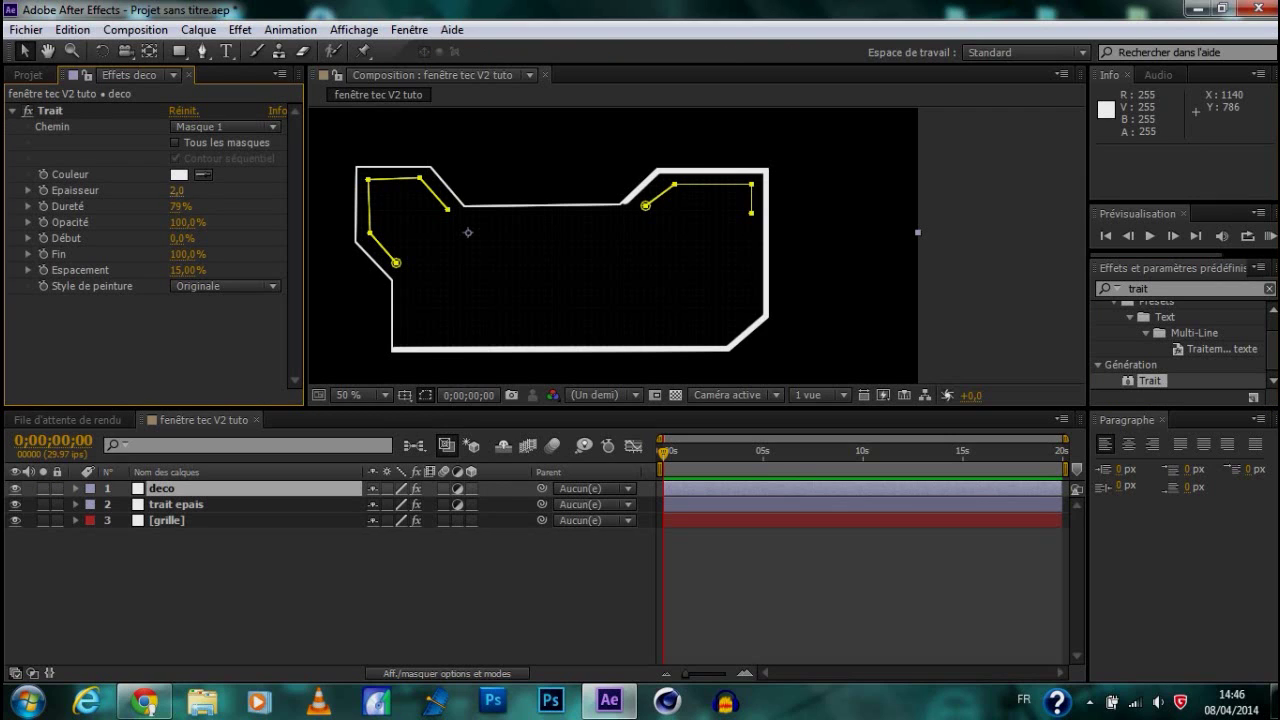
text(3)
key(Return)
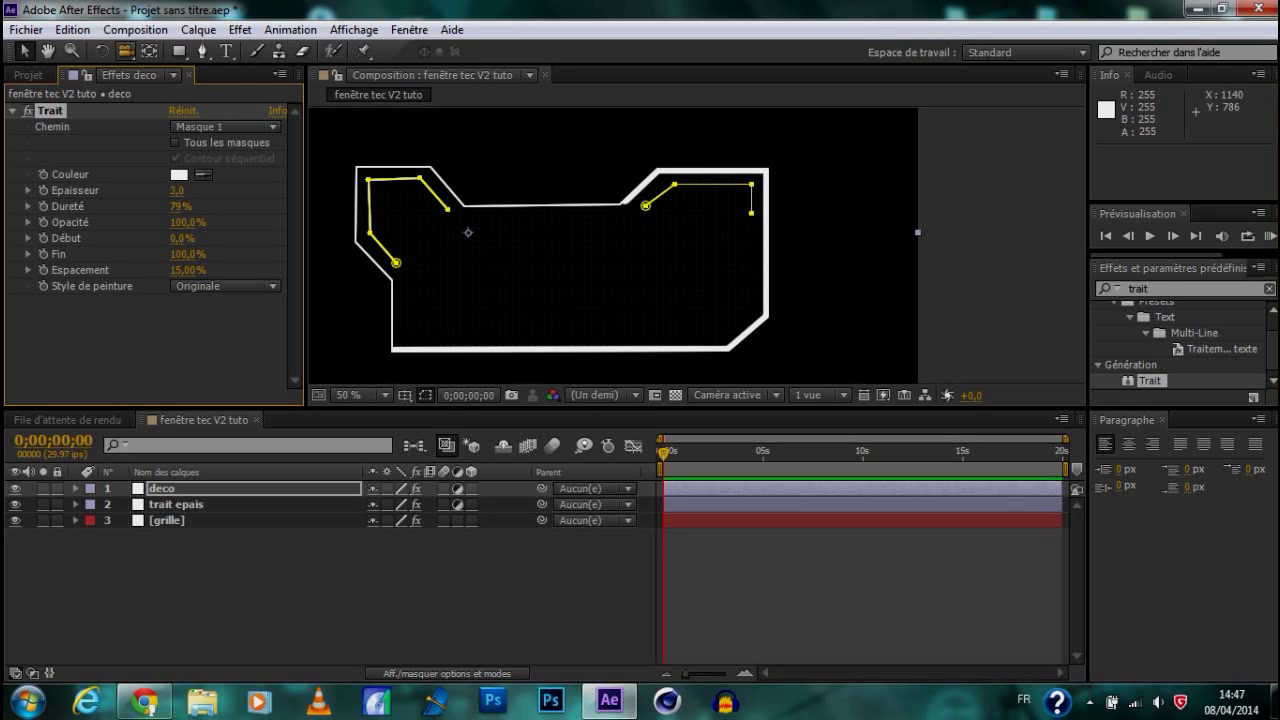
click(1016, 205)
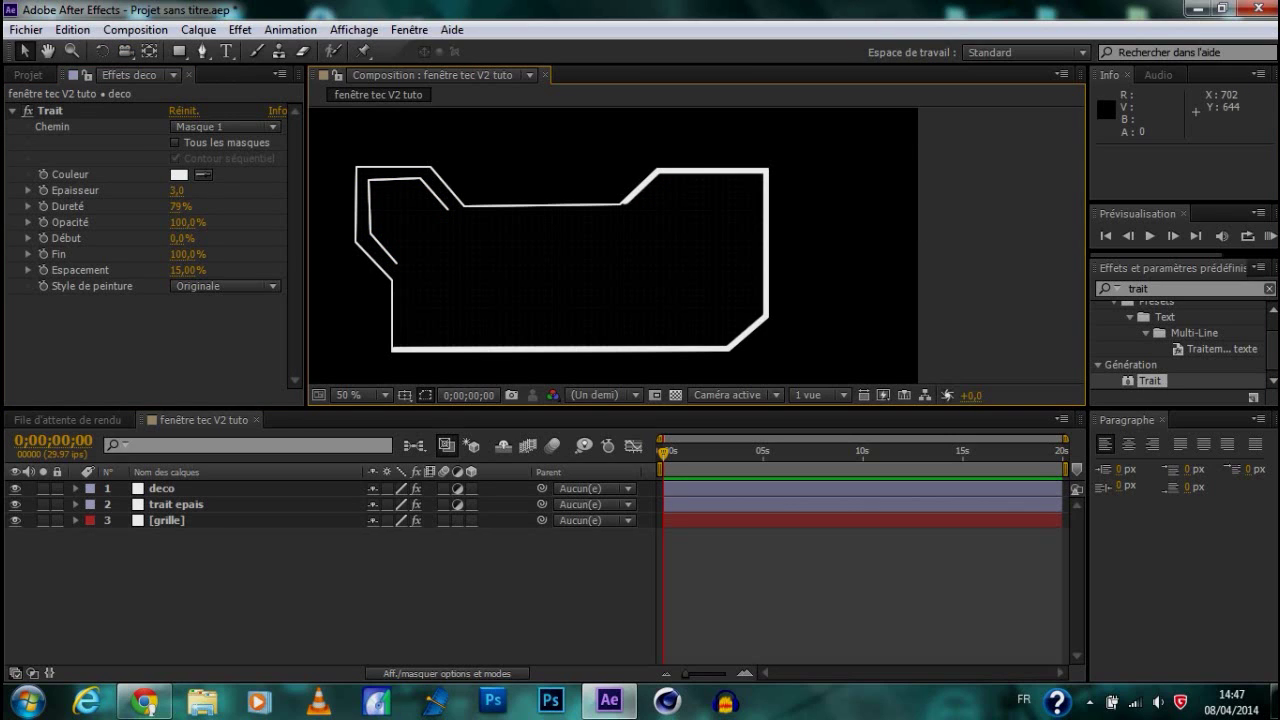
Apply the "deco" layer's Trait effect to all of its masks (Tous les masques)
click(175, 143)
click(941, 205)
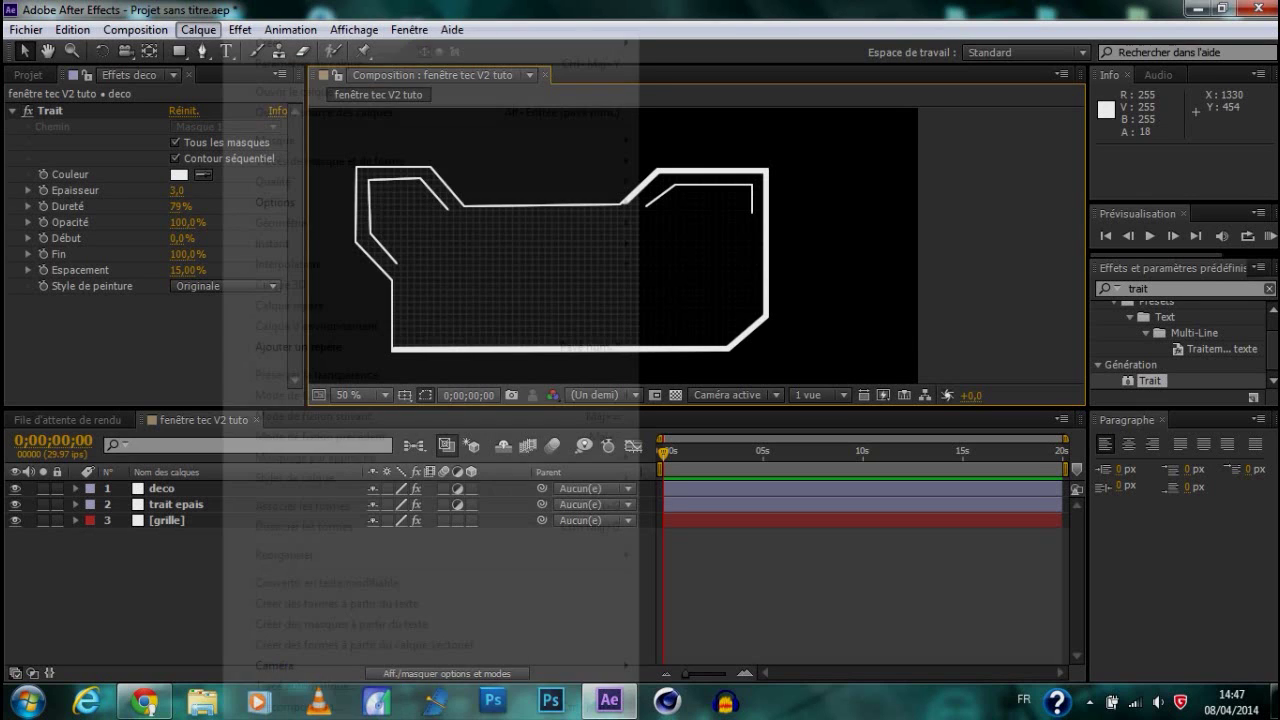
Create a new adjustment layer (Calque d'effets) above "deco" and rename it "cercle de chargement"
click(198, 29)
mouse_move(300, 43)
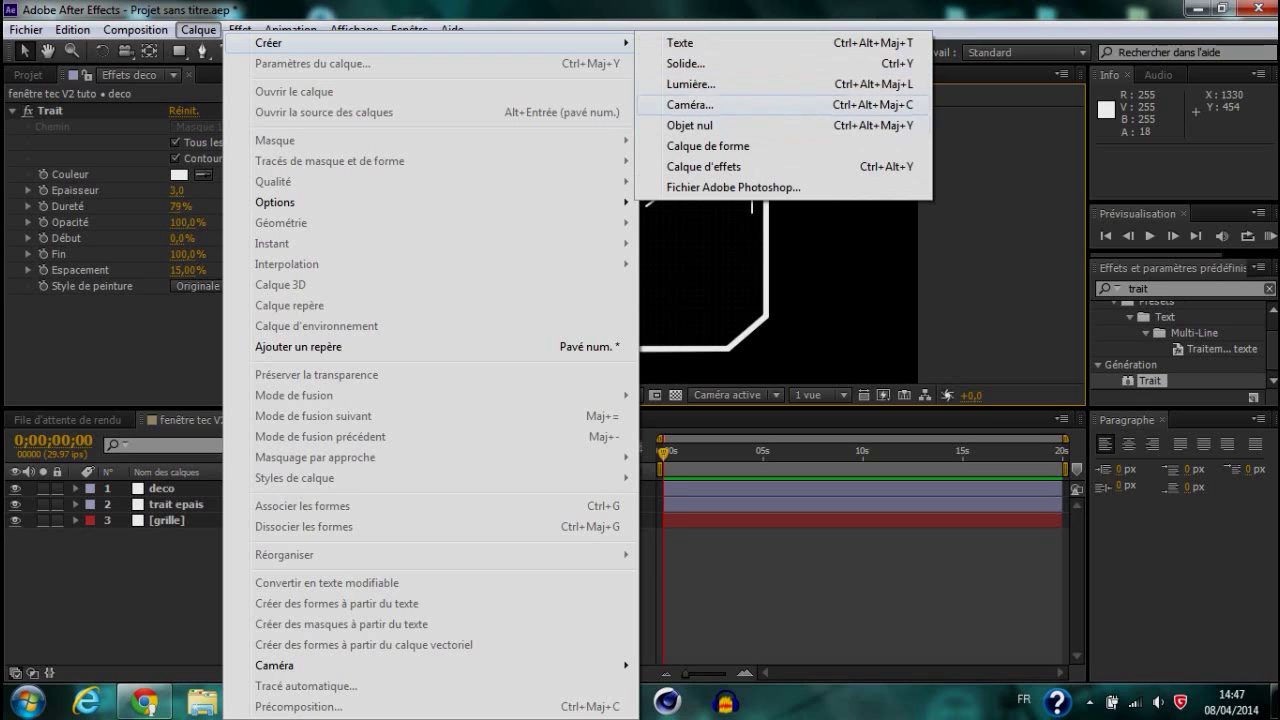
click(703, 166)
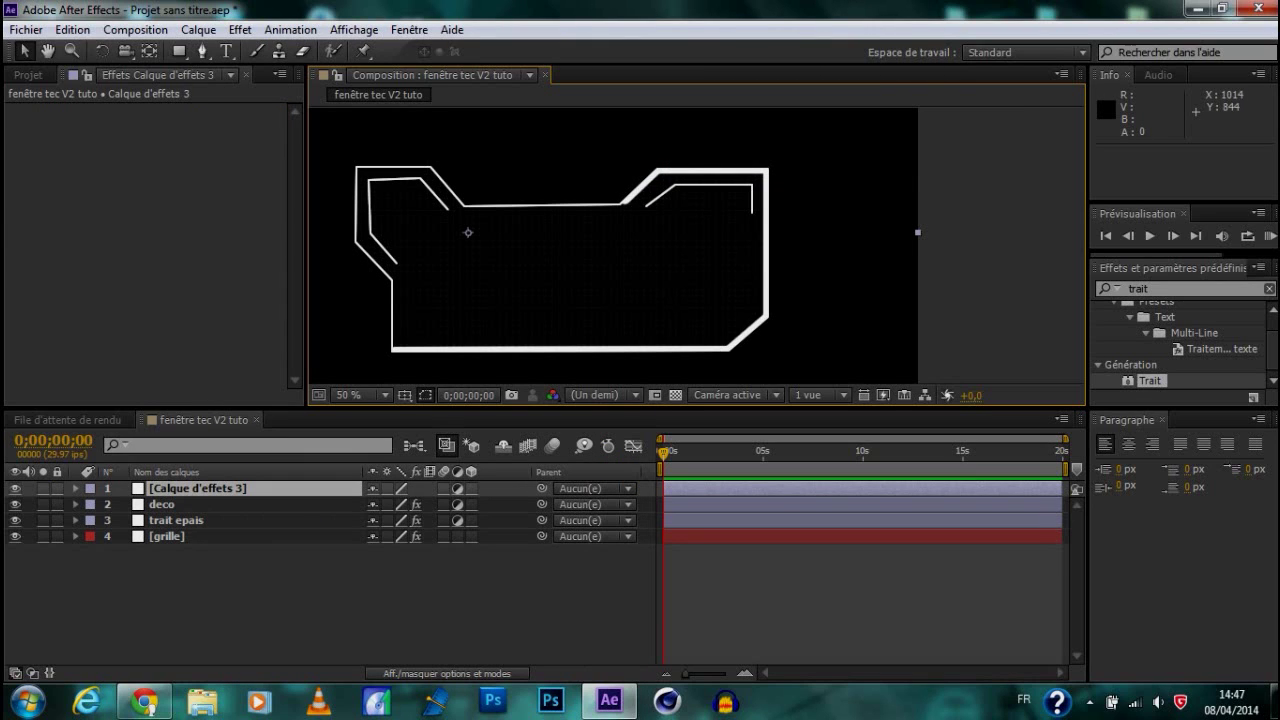
right_click(205, 488)
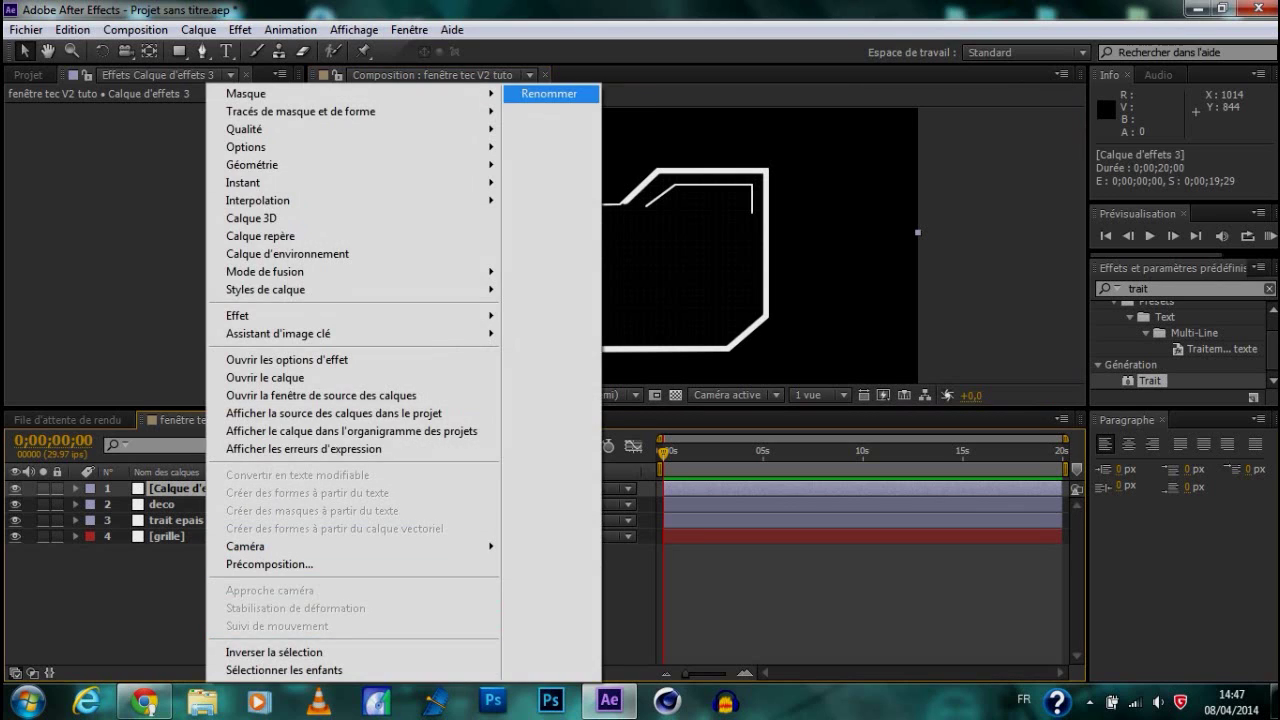
click(549, 93)
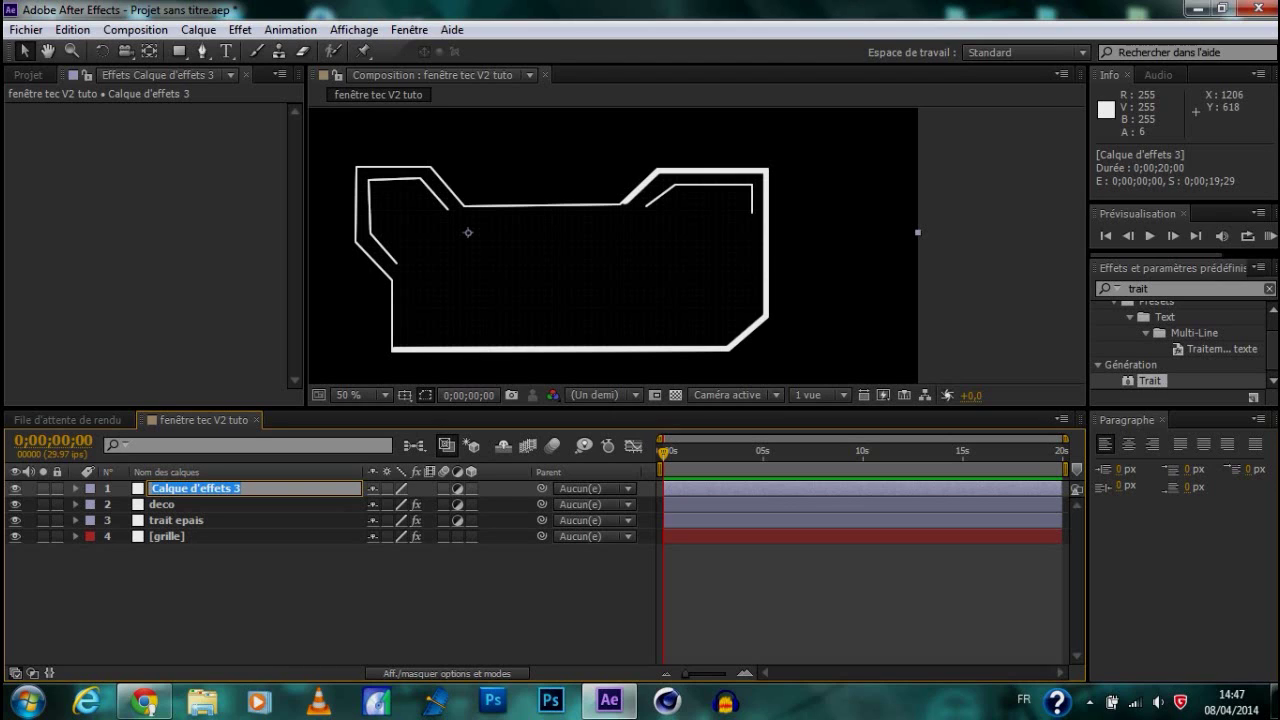
text(cerce)
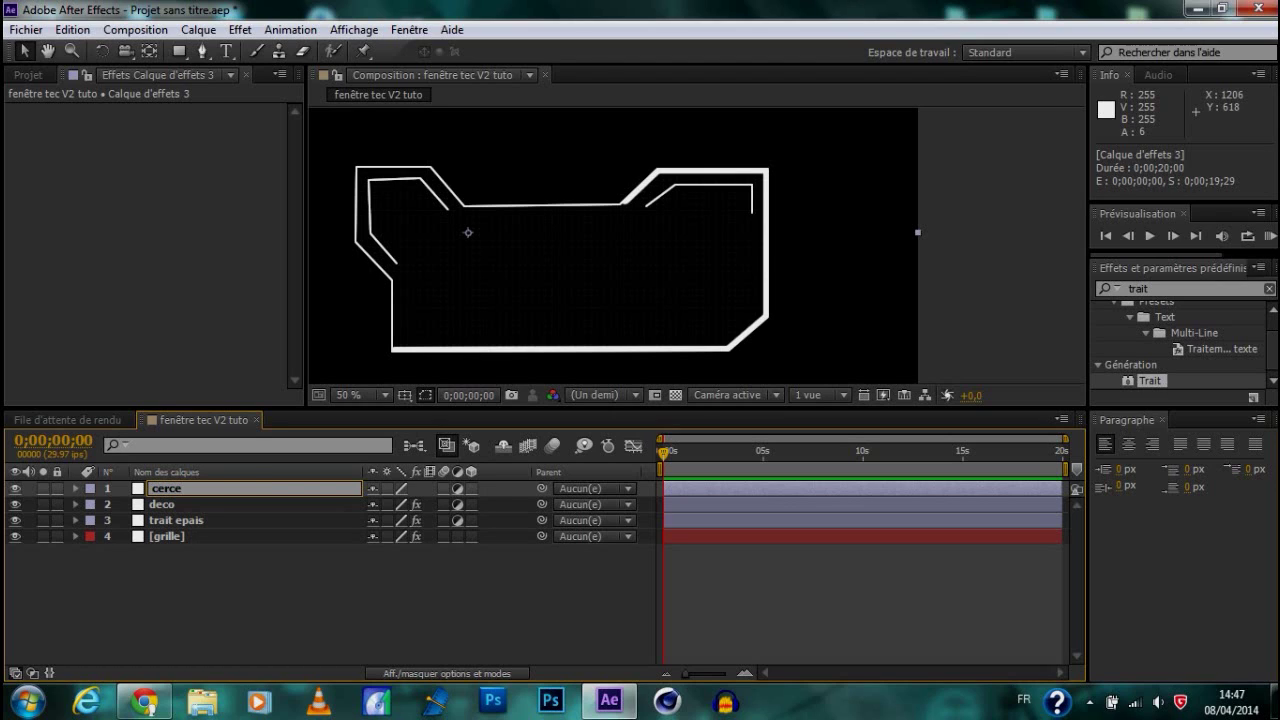
key(BackSpace)
text(le de chargement)
key(Return)
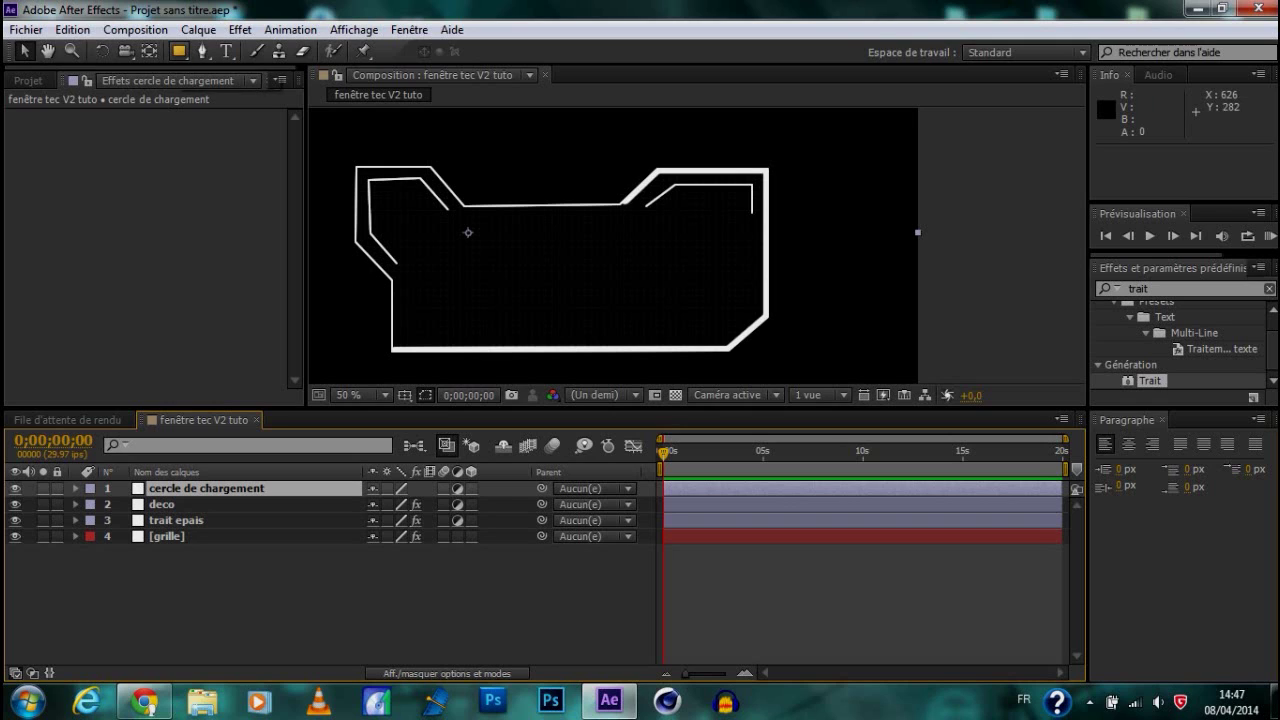
Draw a circular mask with the Ellipse tool on the "cercle de chargement" layer and move it up within the window's right part
drag(178, 51, 220, 97)
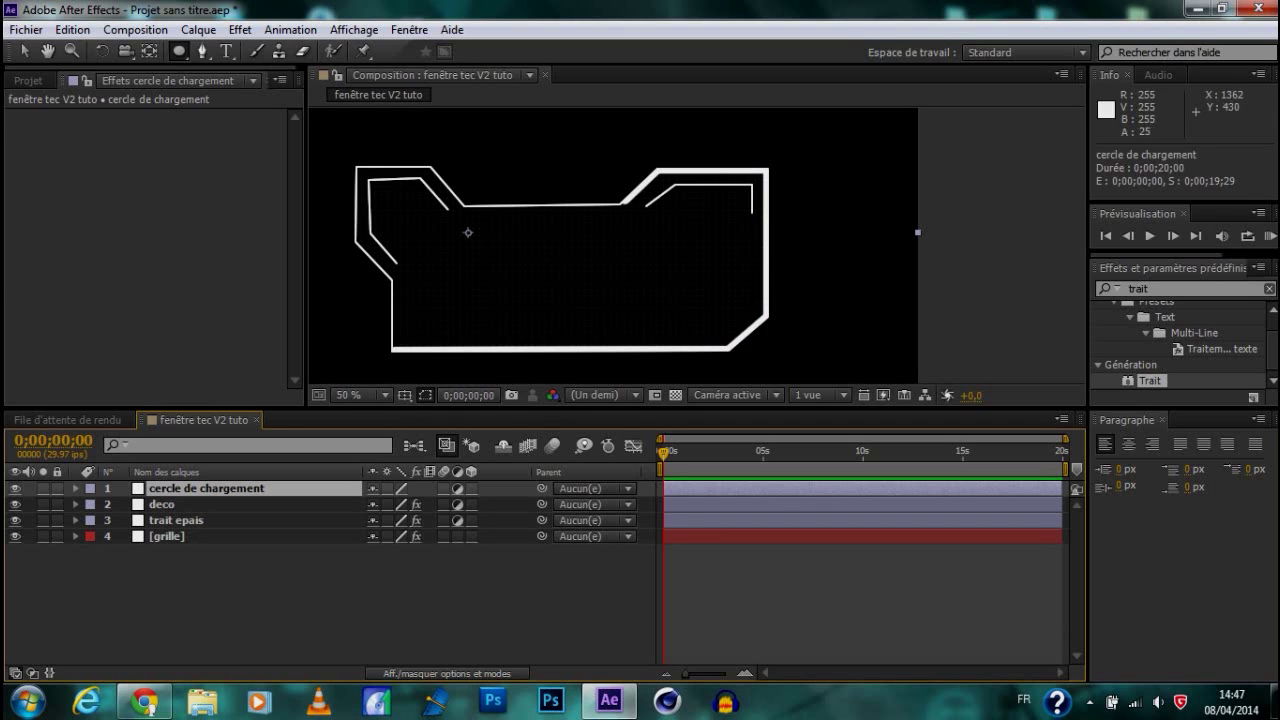
drag(607, 235, 723, 344)
key(v)
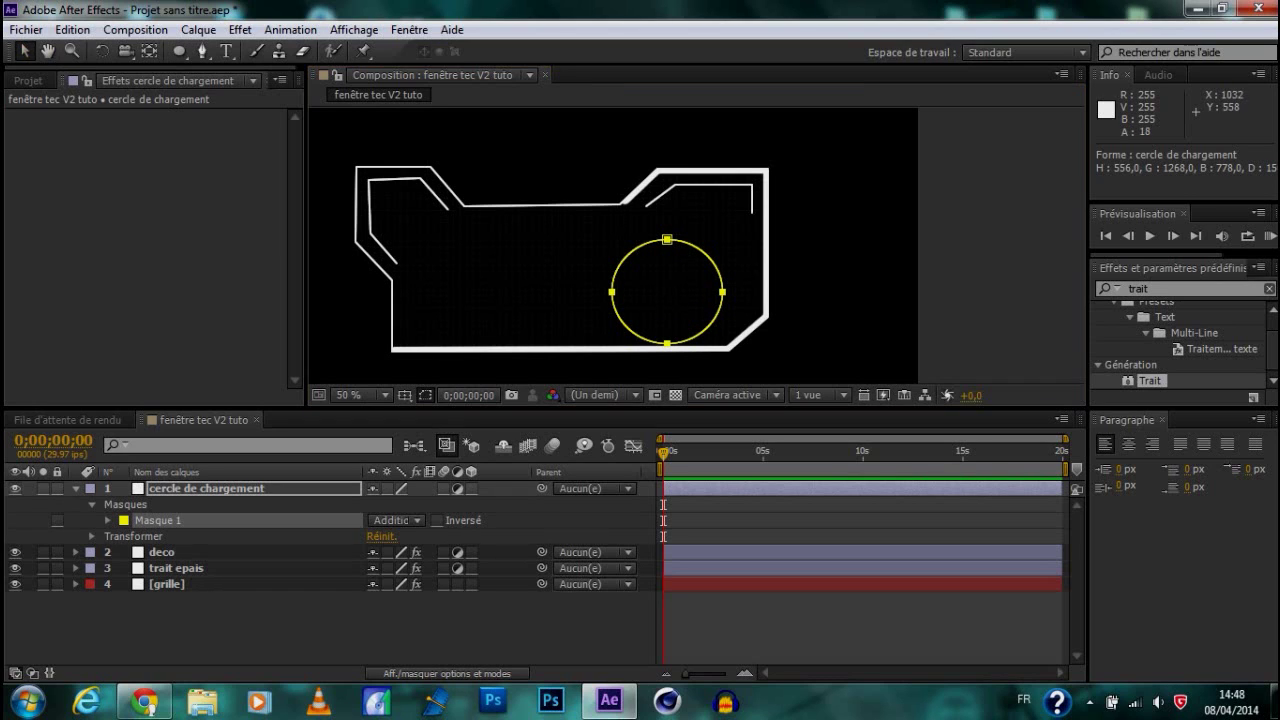
drag(692, 246, 667, 223)
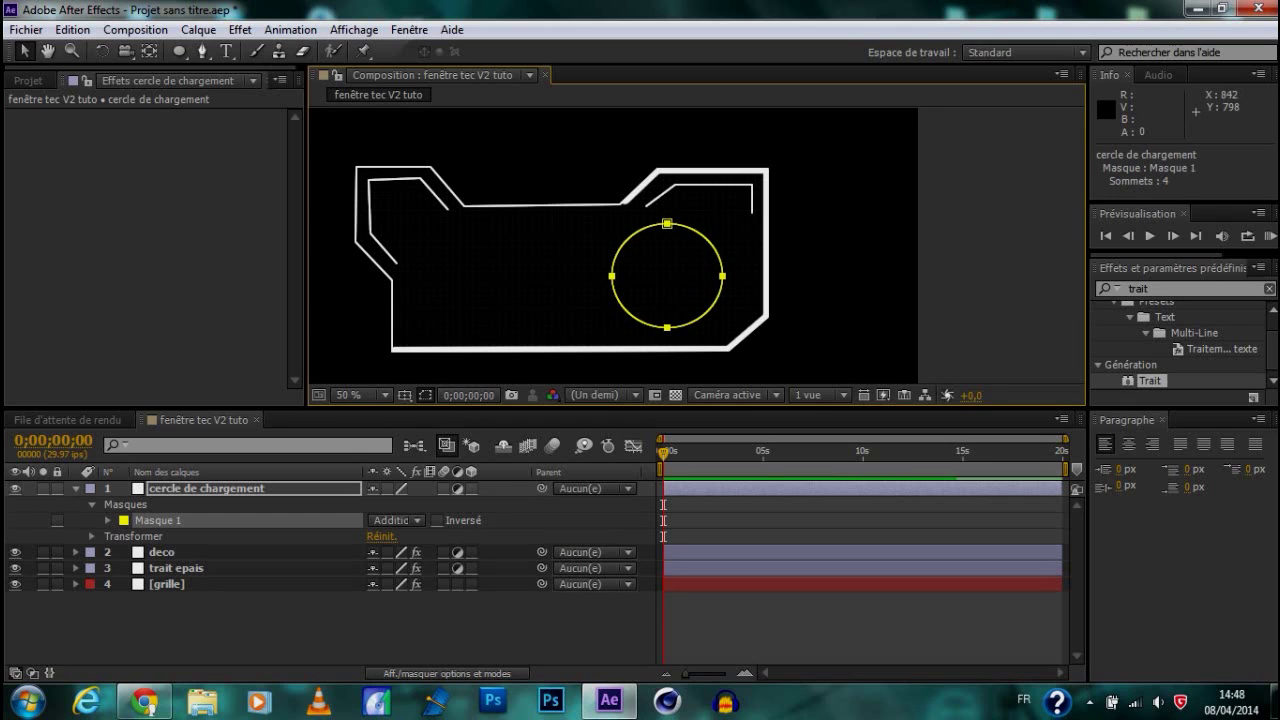
Scale the "cercle de chargement" layer to 120% and move its circular mask back inside the window's right edge
click(108, 520)
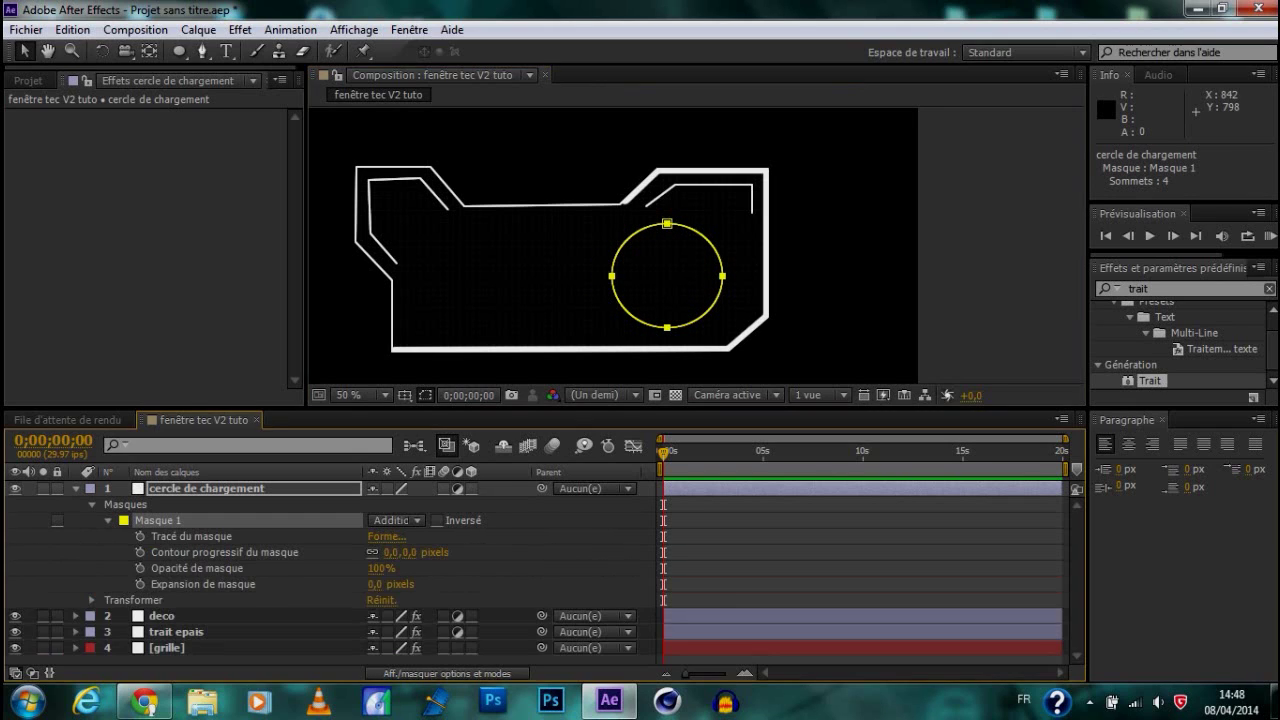
key(F2)
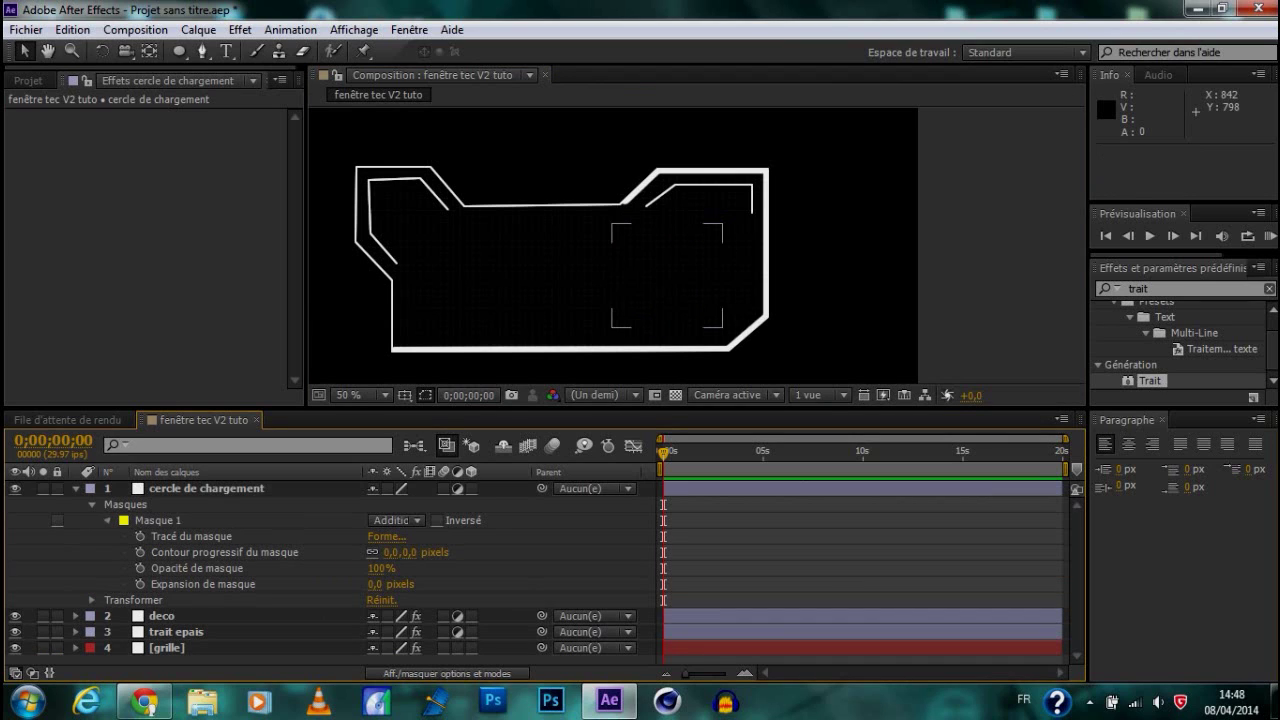
click(108, 520)
click(92, 536)
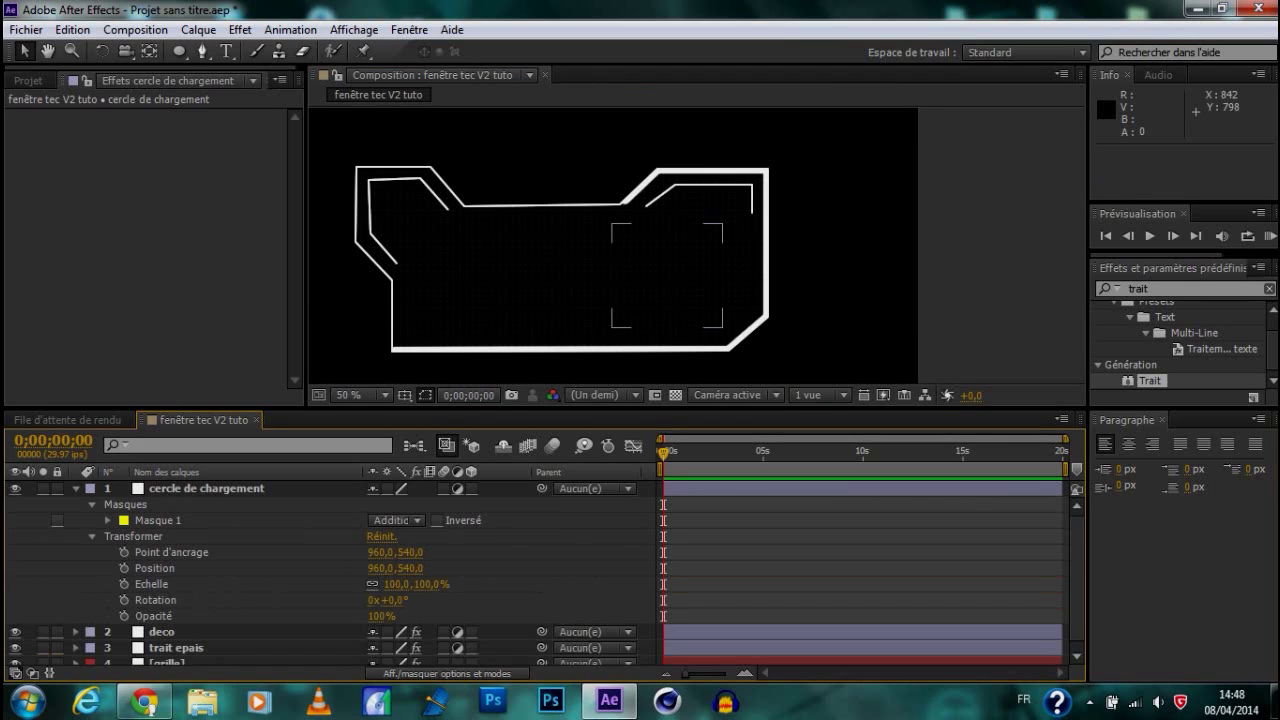
drag(398, 584, 415, 584)
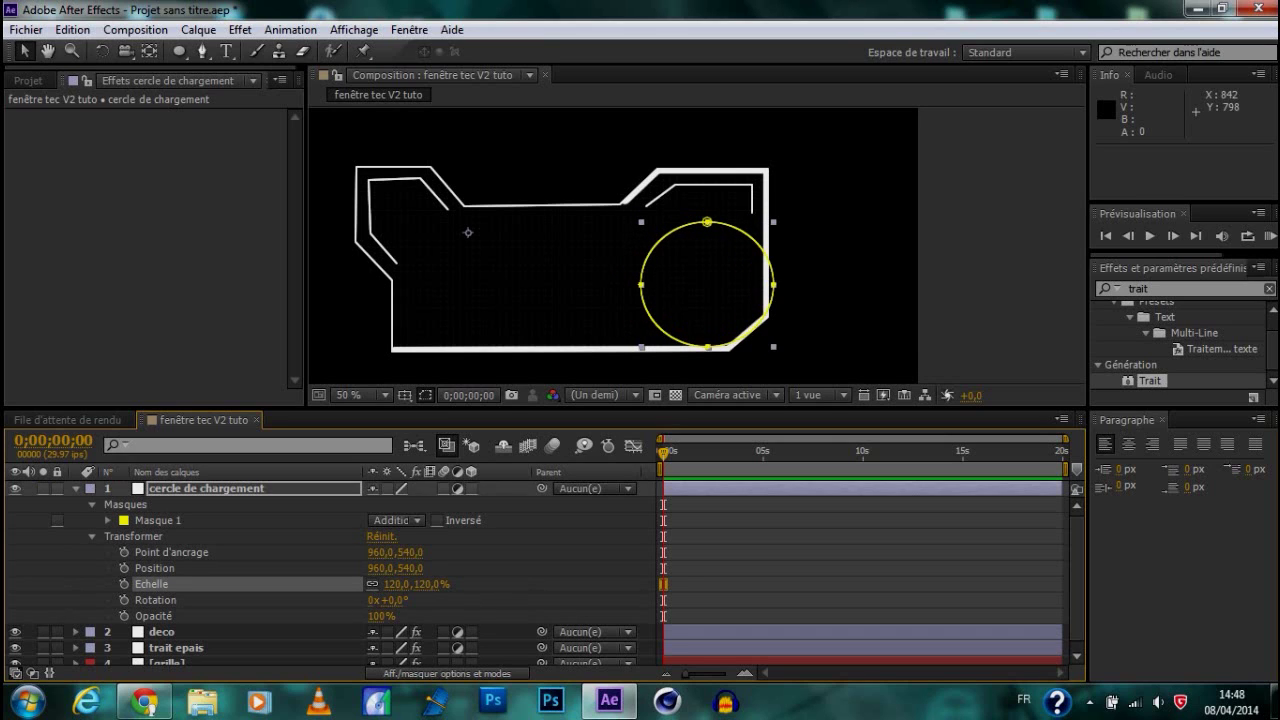
click(158, 520)
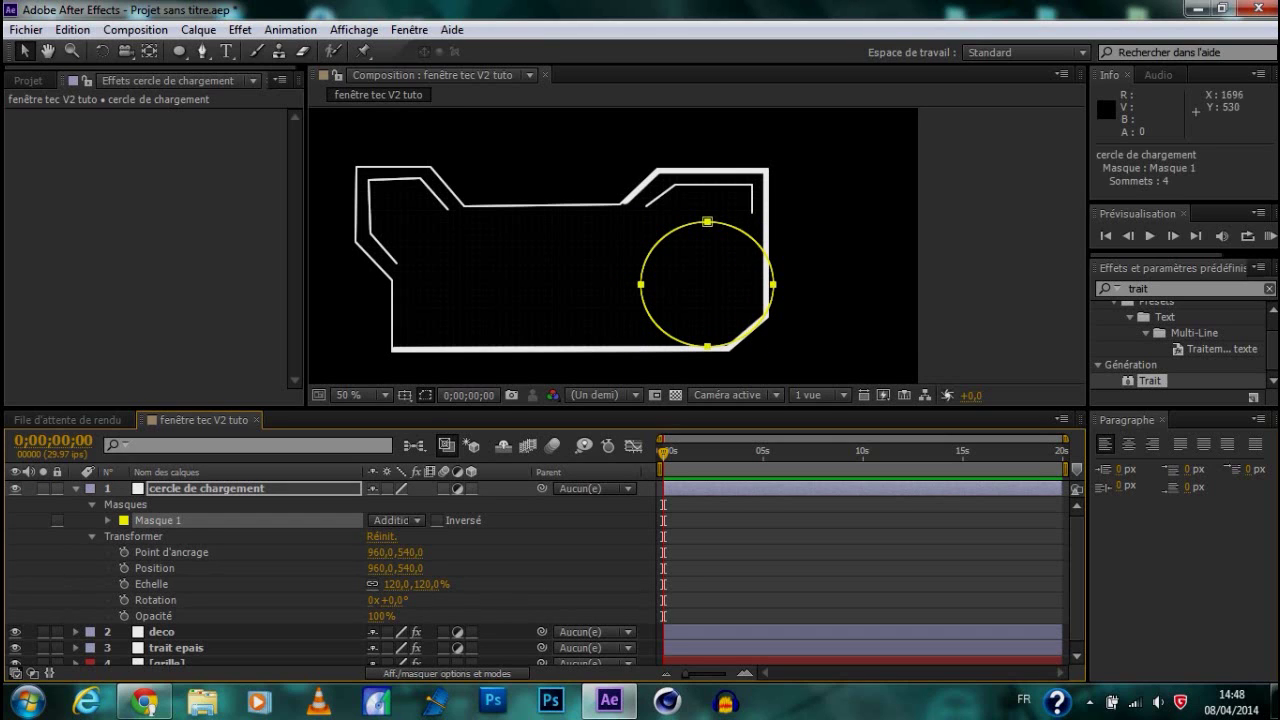
drag(747, 236, 714, 226)
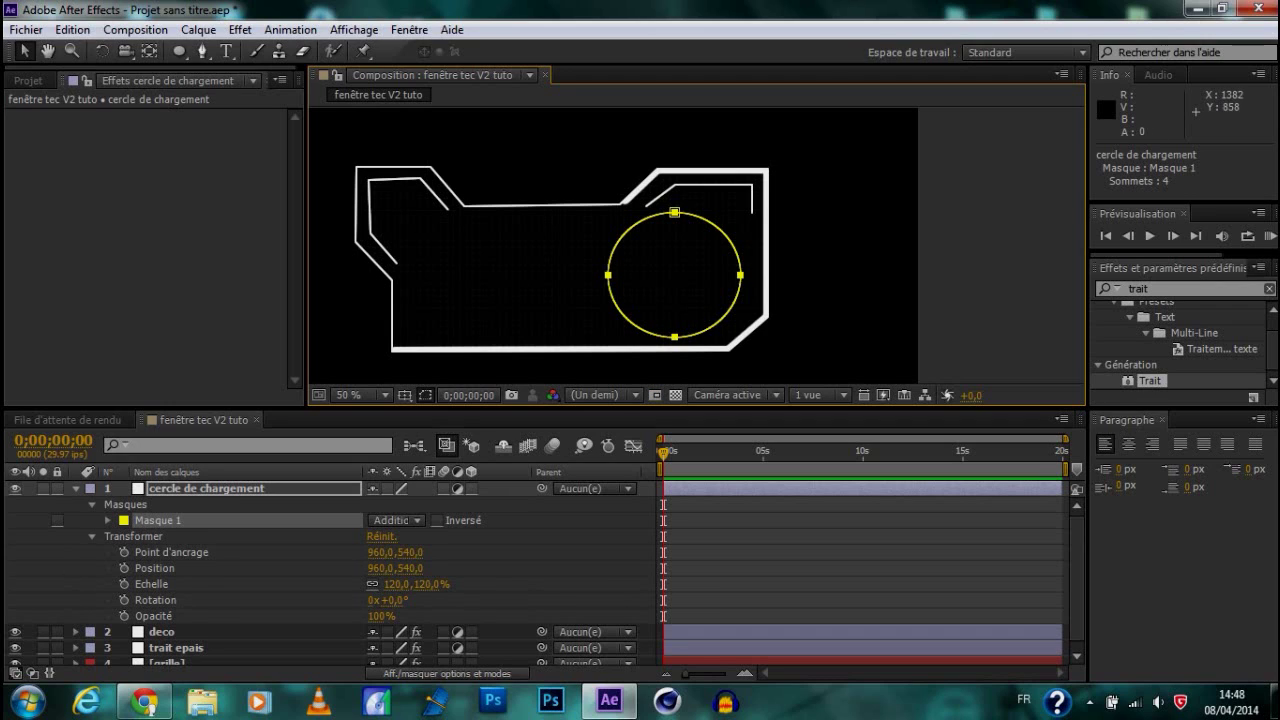
Duplicate the circular mask Masque 1 on the "cercle de chargement" layer
click(207, 489)
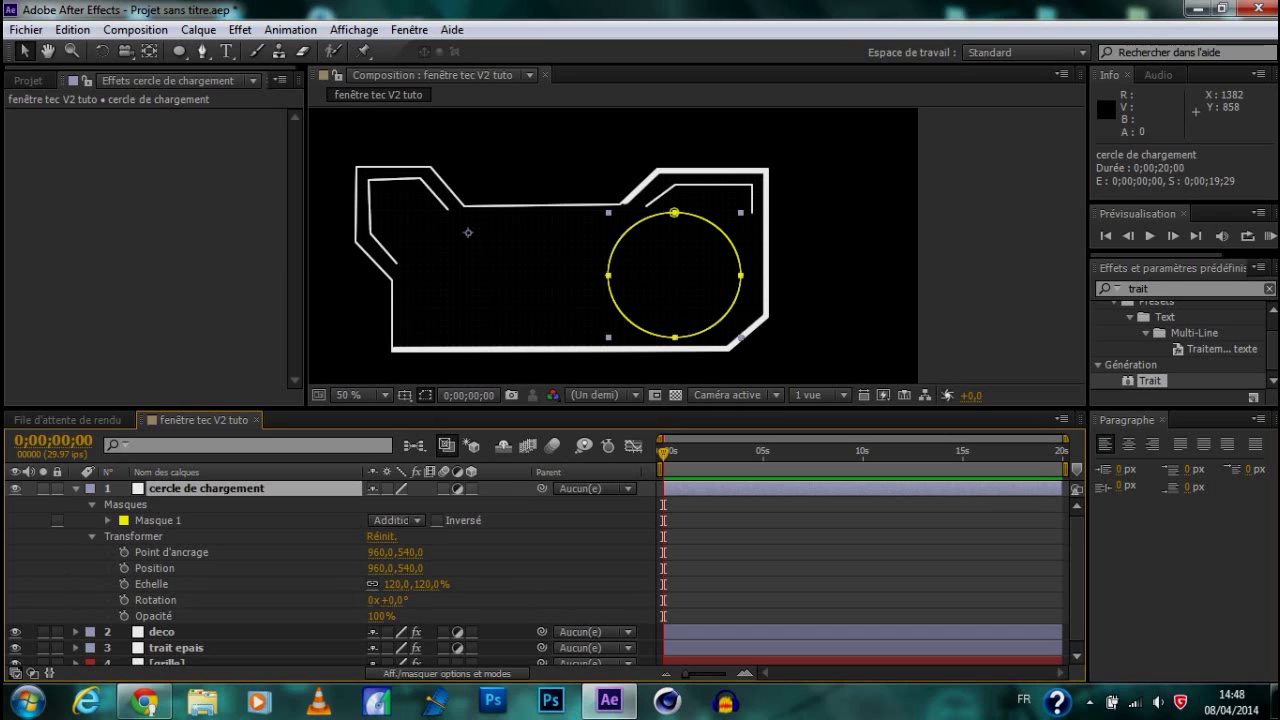
click(92, 505)
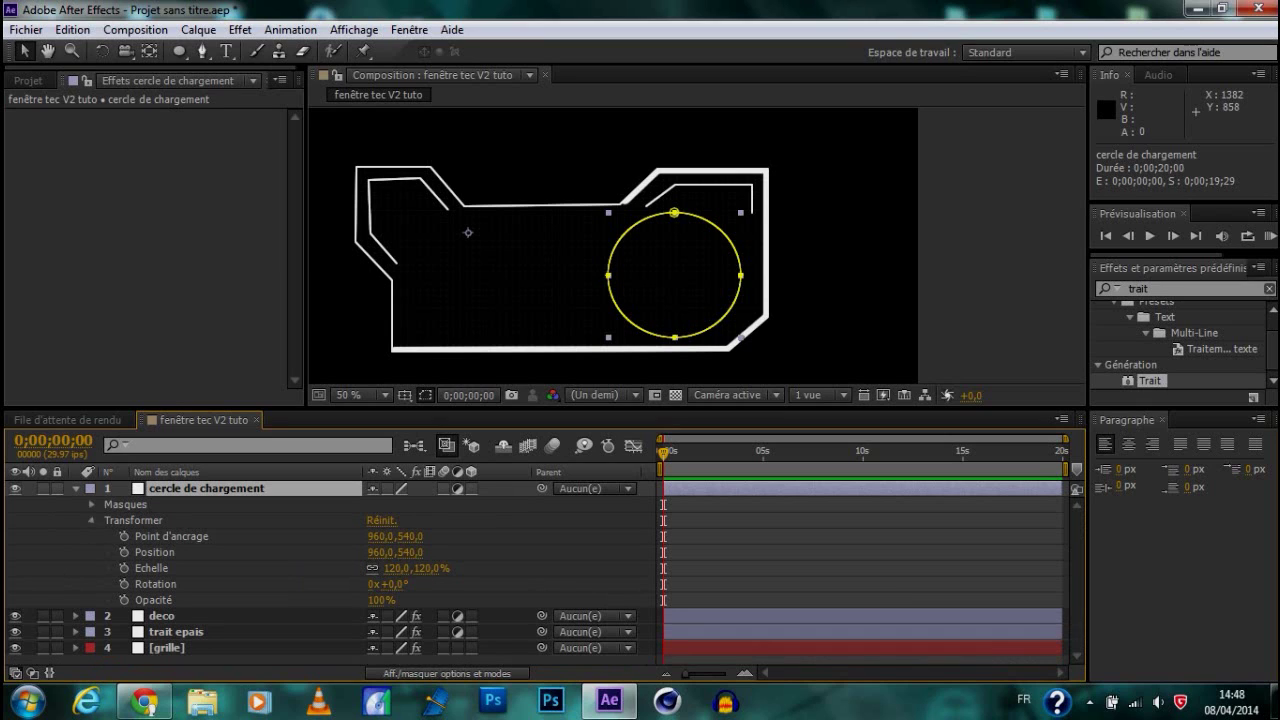
click(92, 521)
click(125, 505)
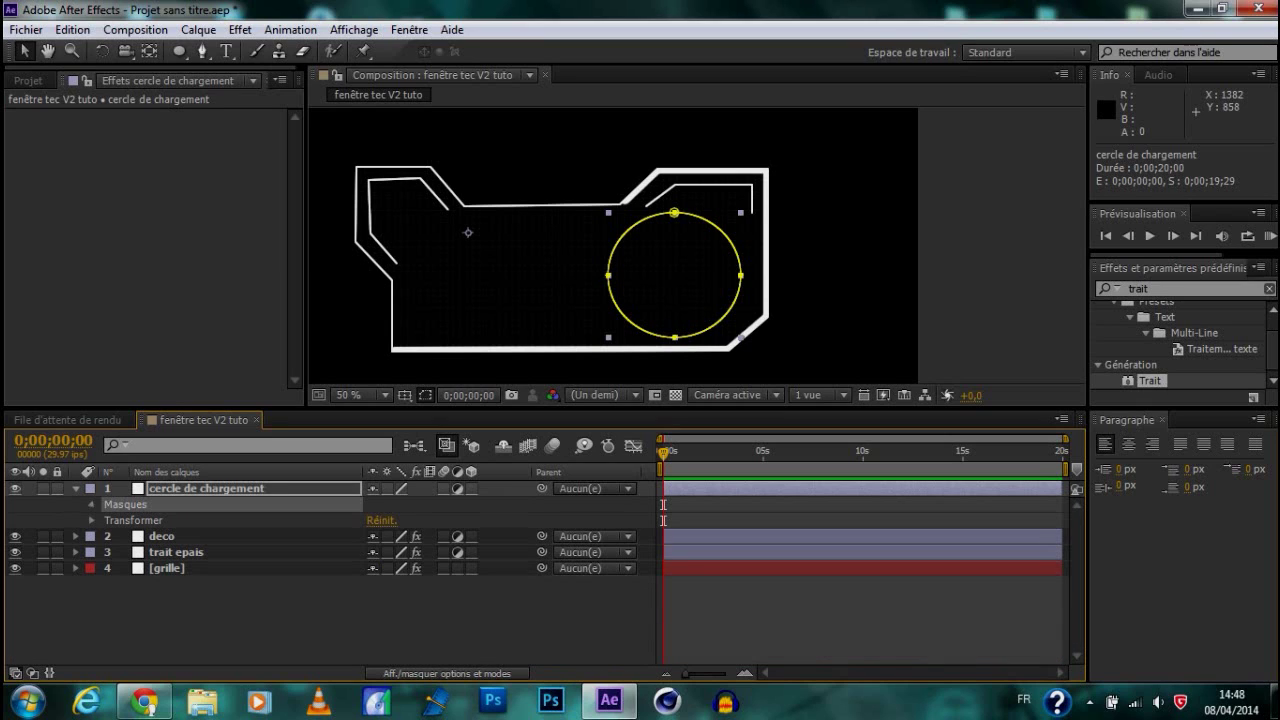
click(92, 505)
click(158, 521)
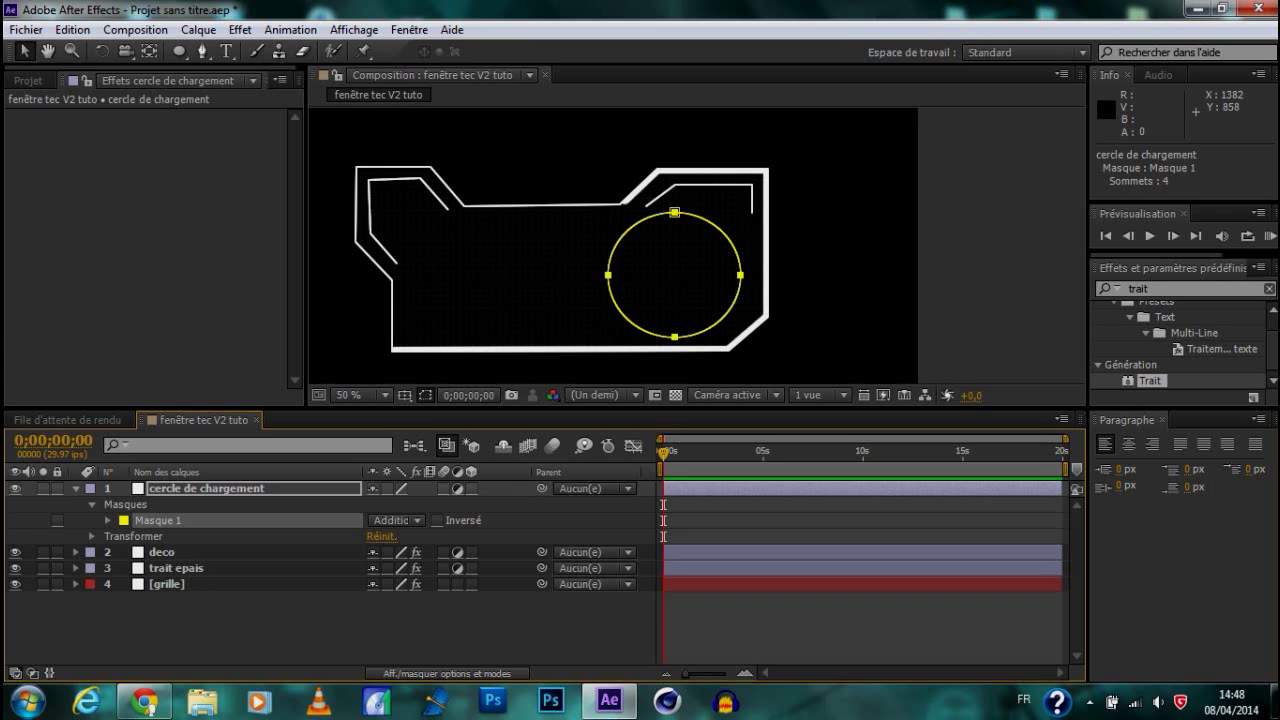
right_click(146, 523)
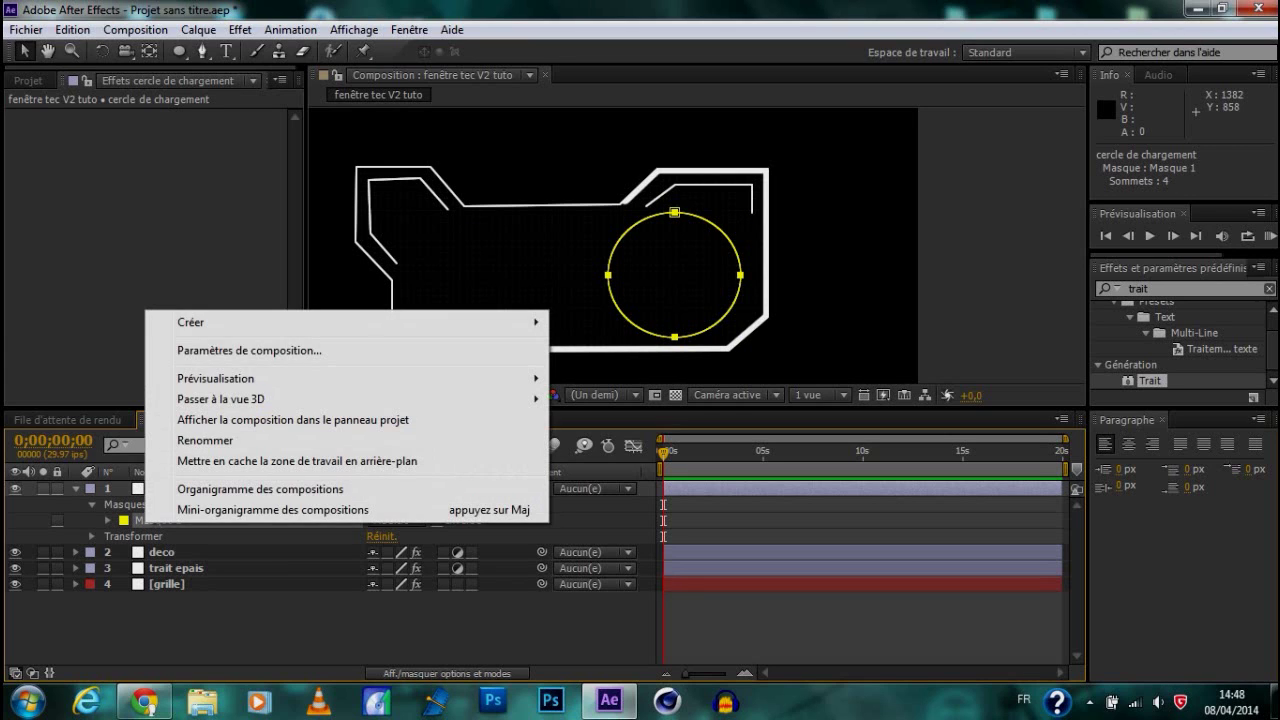
key(Escape)
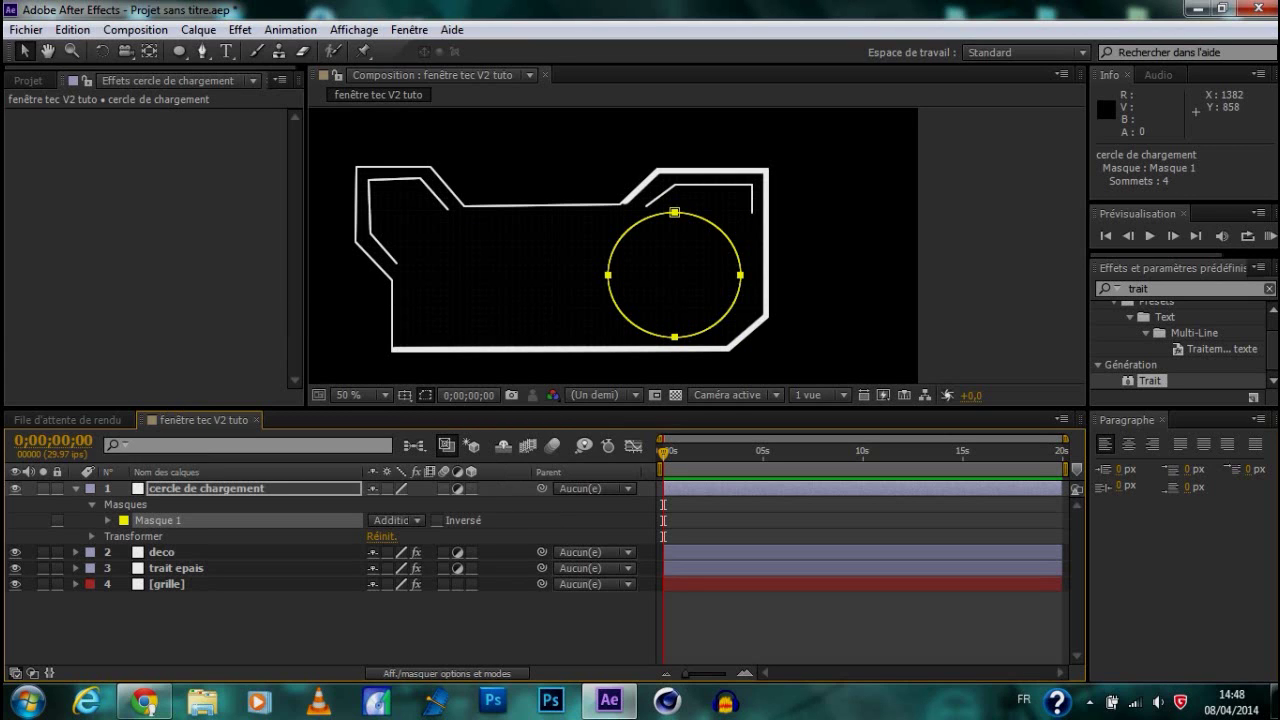
key(ctrl+d)
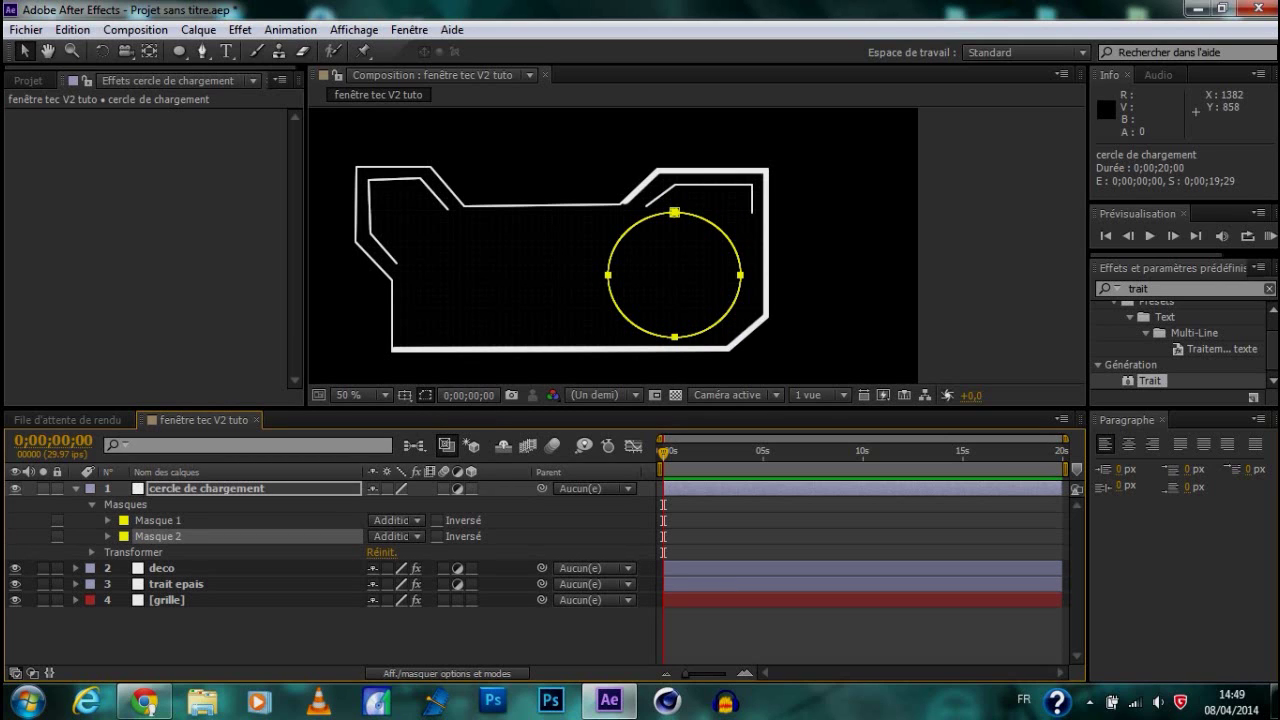
click(158, 521)
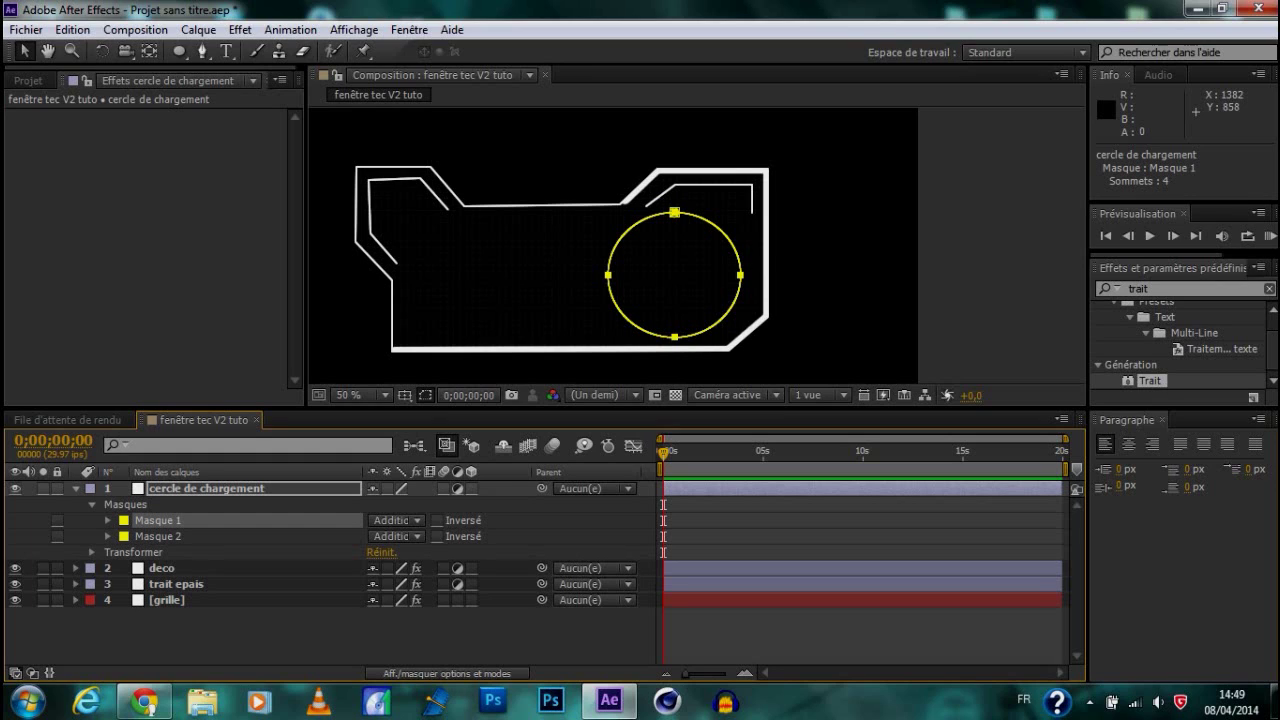
click(126, 505)
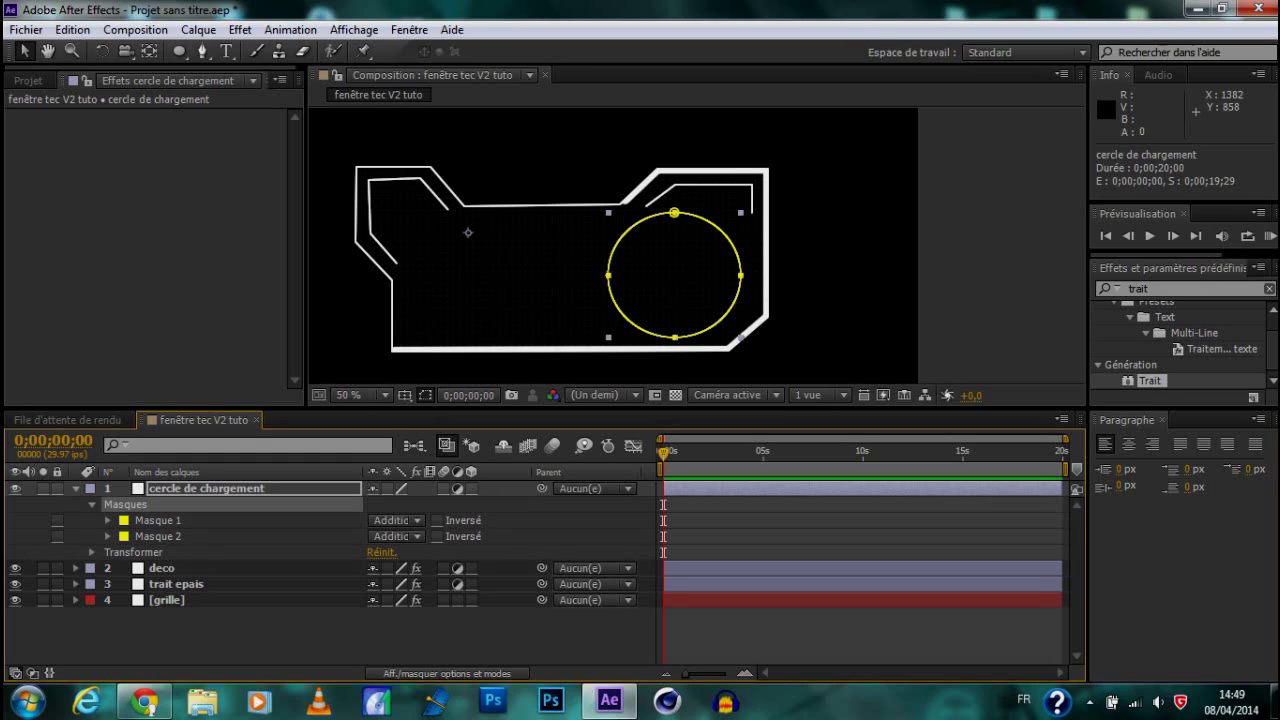
key(ctrl+d)
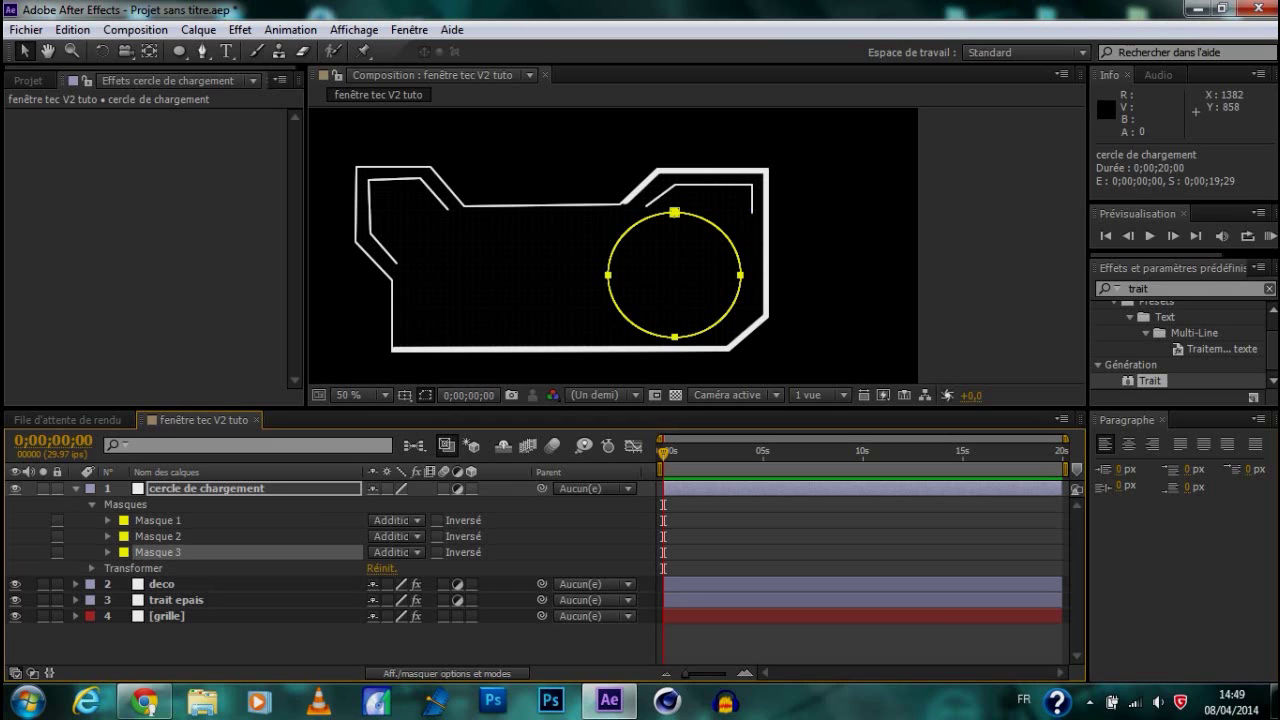
key(Delete)
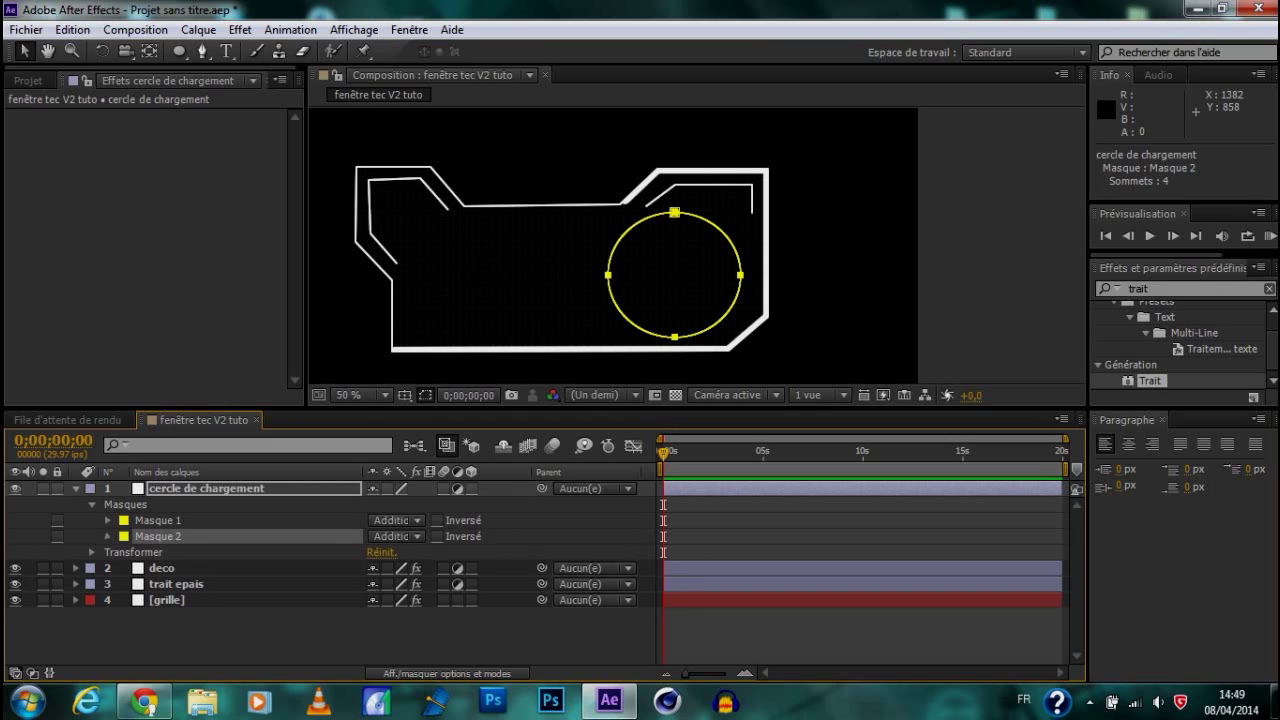
click(108, 537)
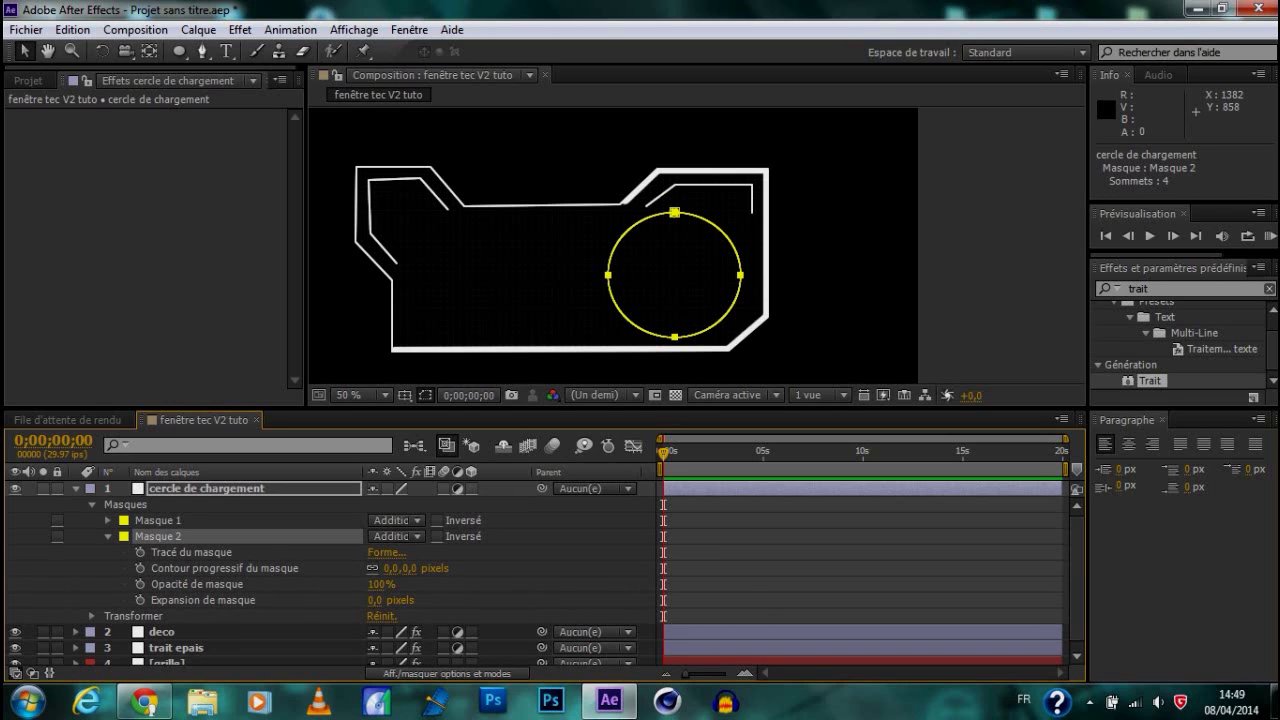
click(108, 537)
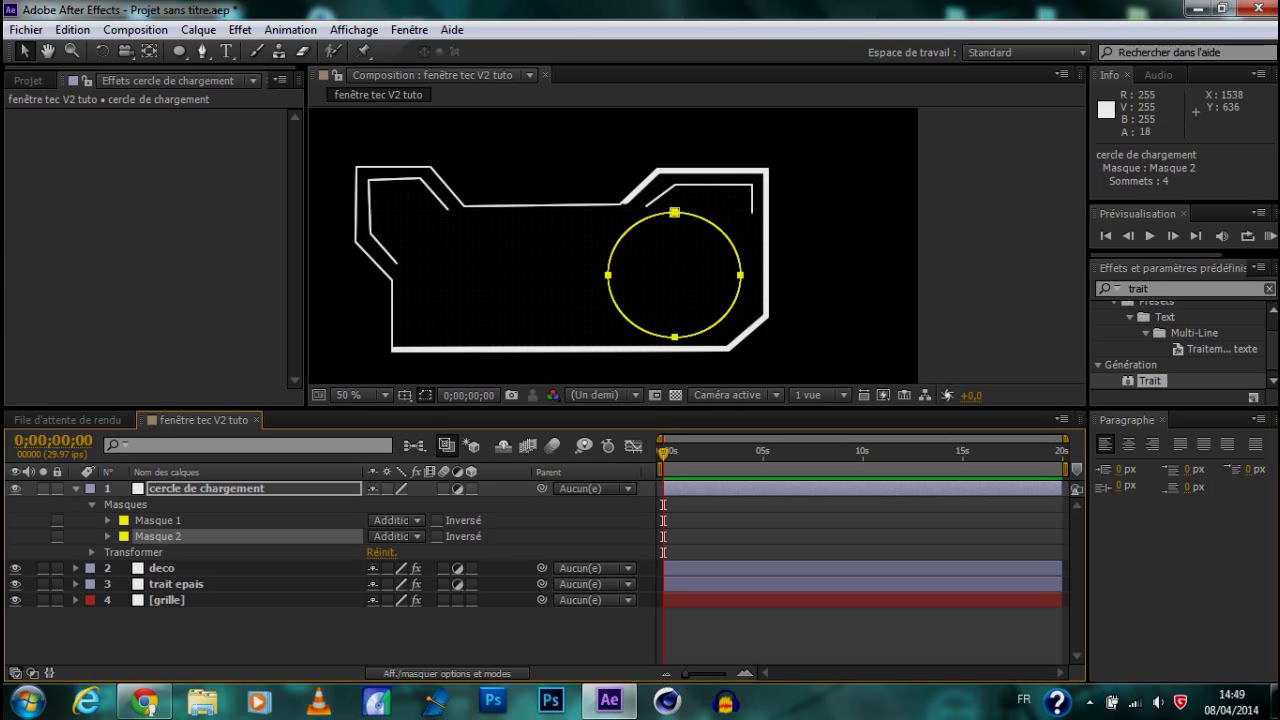
Try to adjust the duplicate mask Masque 2 by its points, shifting it slightly and then back onto the original circle
mouse_move(740, 275)
mouse_down()
mouse_move(721, 273)
mouse_move(734, 274)
mouse_up()
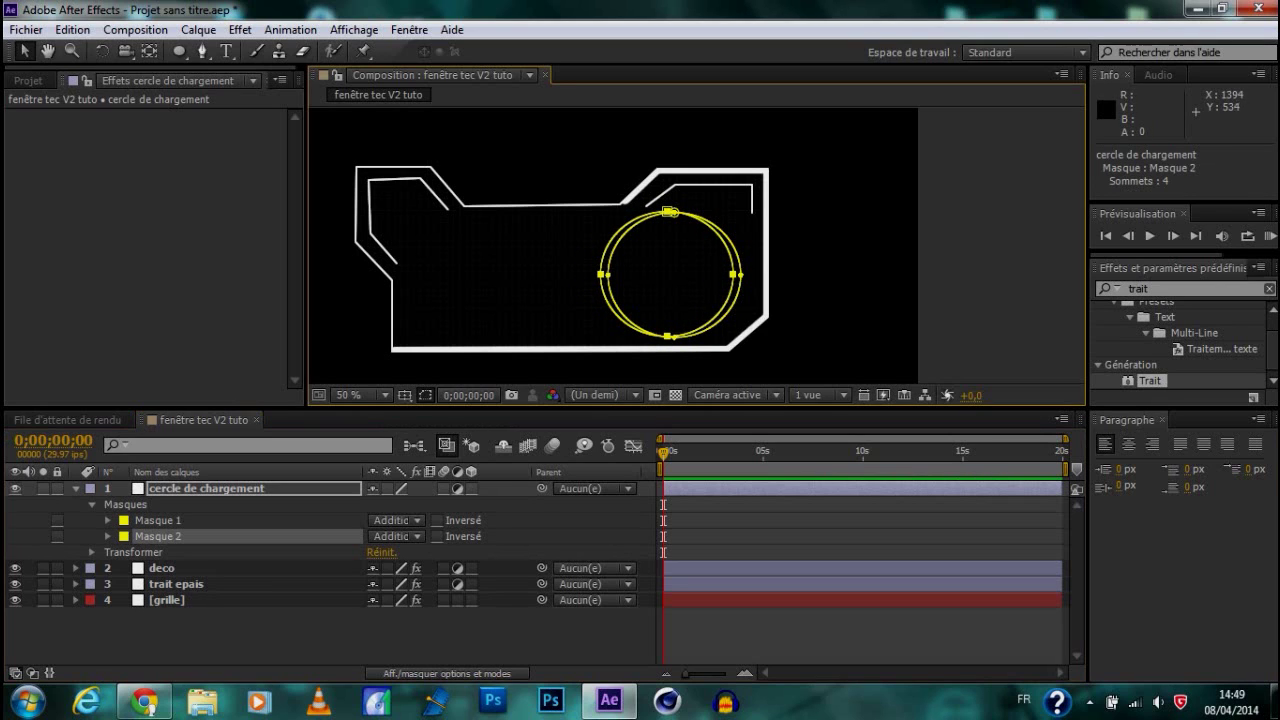
drag(667, 212, 675, 213)
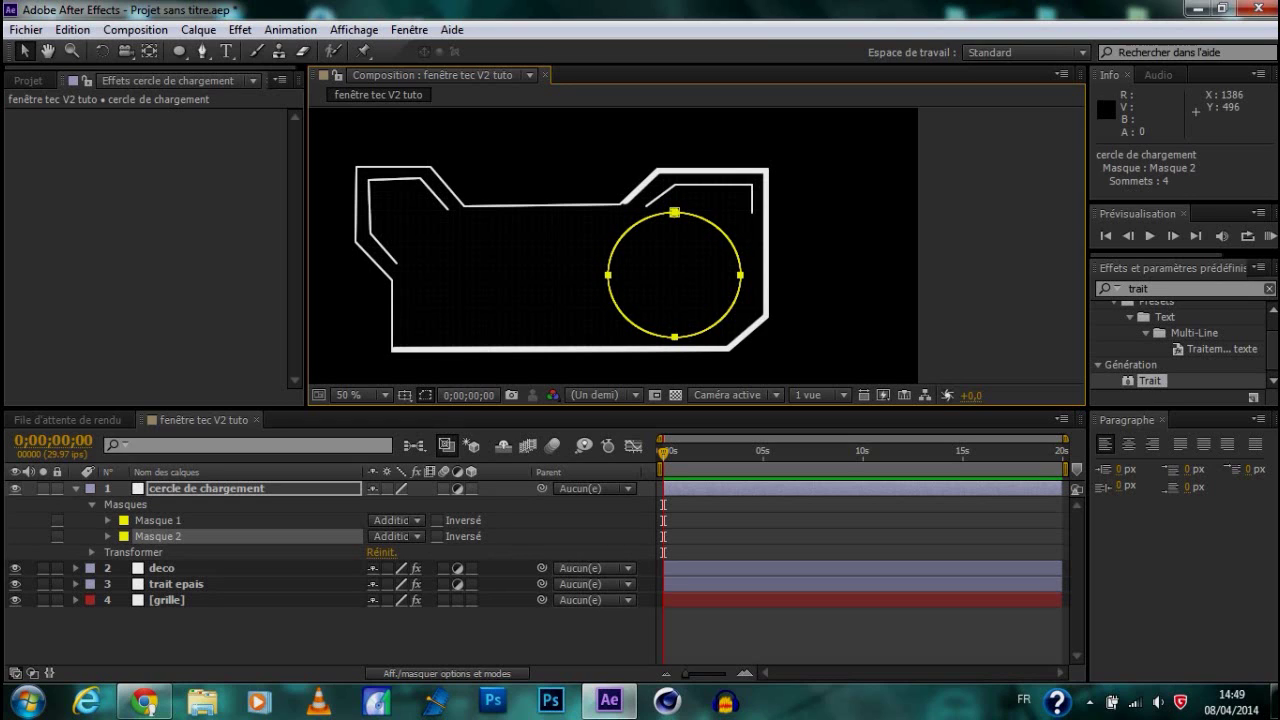
click(717, 292)
click(740, 275)
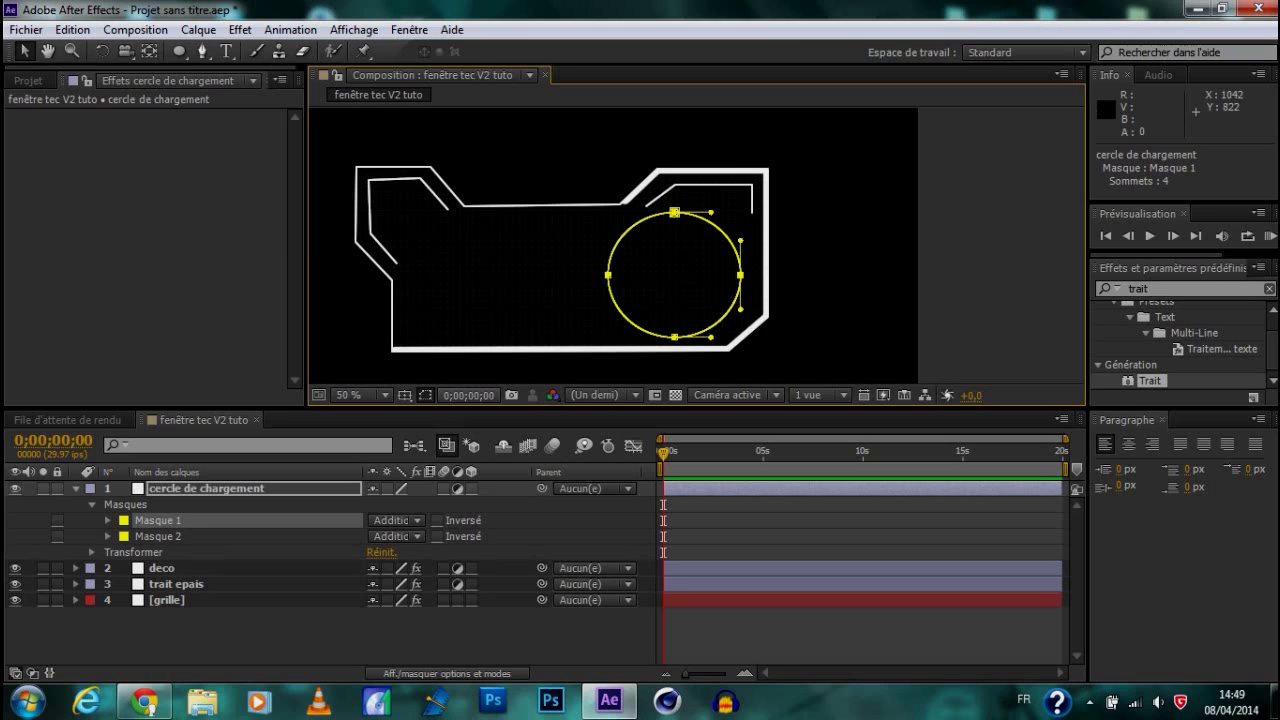
Lock Masque 1 and try to shift only the rightmost point of the duplicate circle Masque 2 inward
click(57, 520)
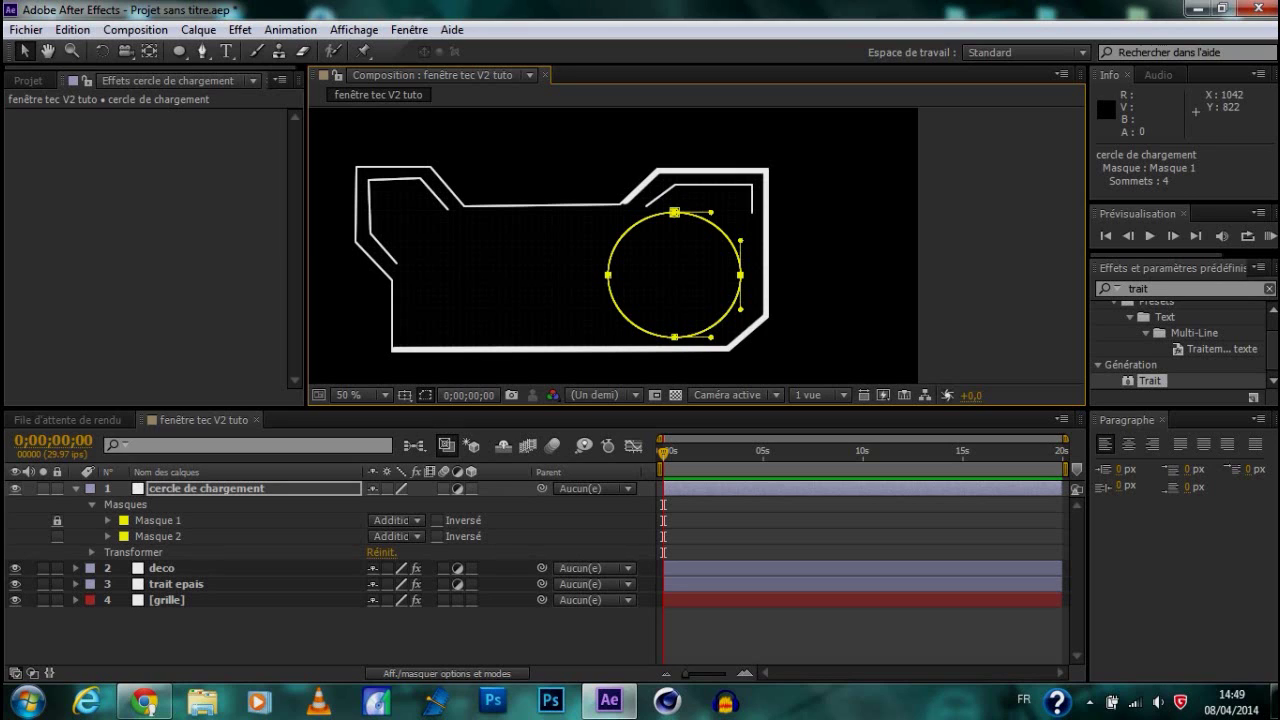
click(158, 536)
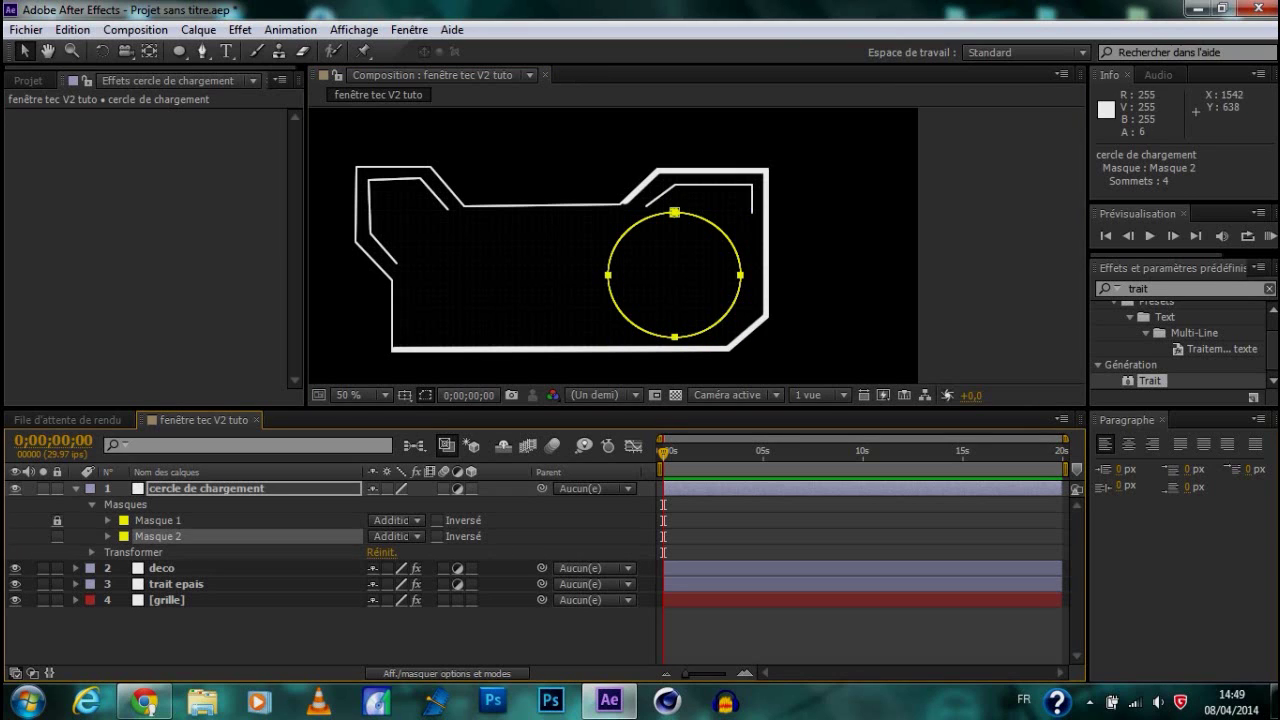
click(744, 274)
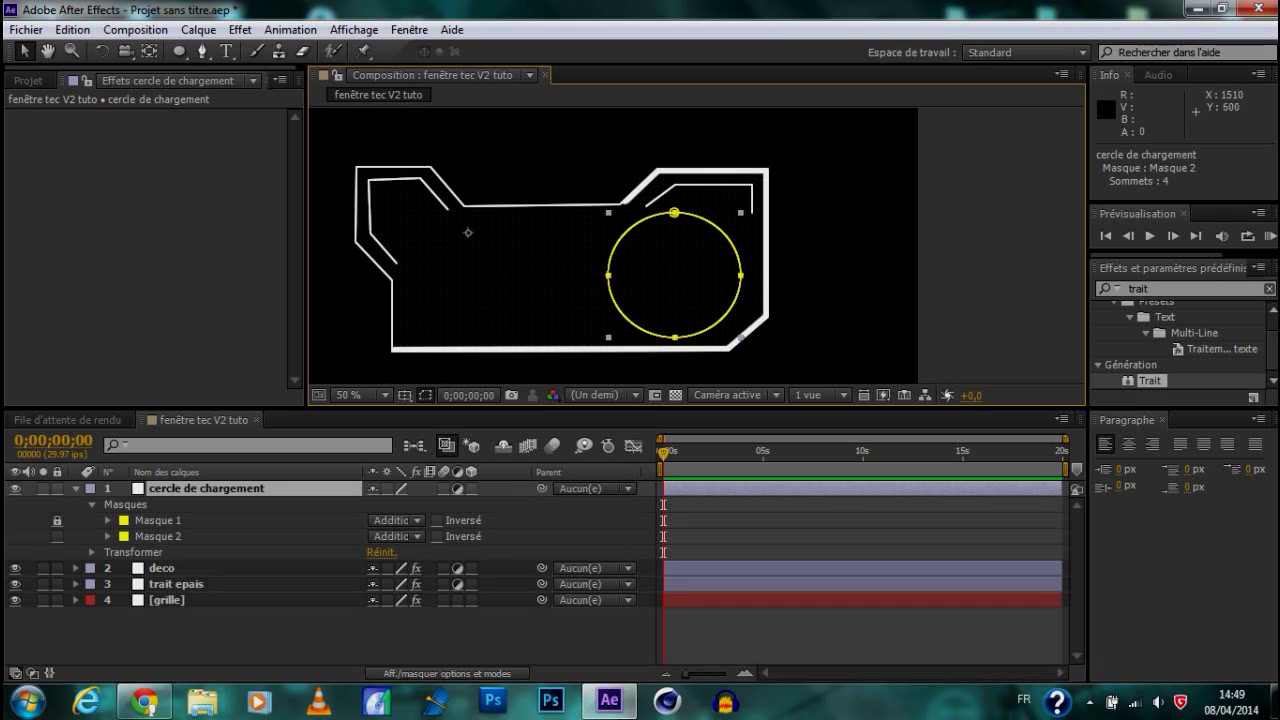
click(740, 275)
key(Left)
key(Left)
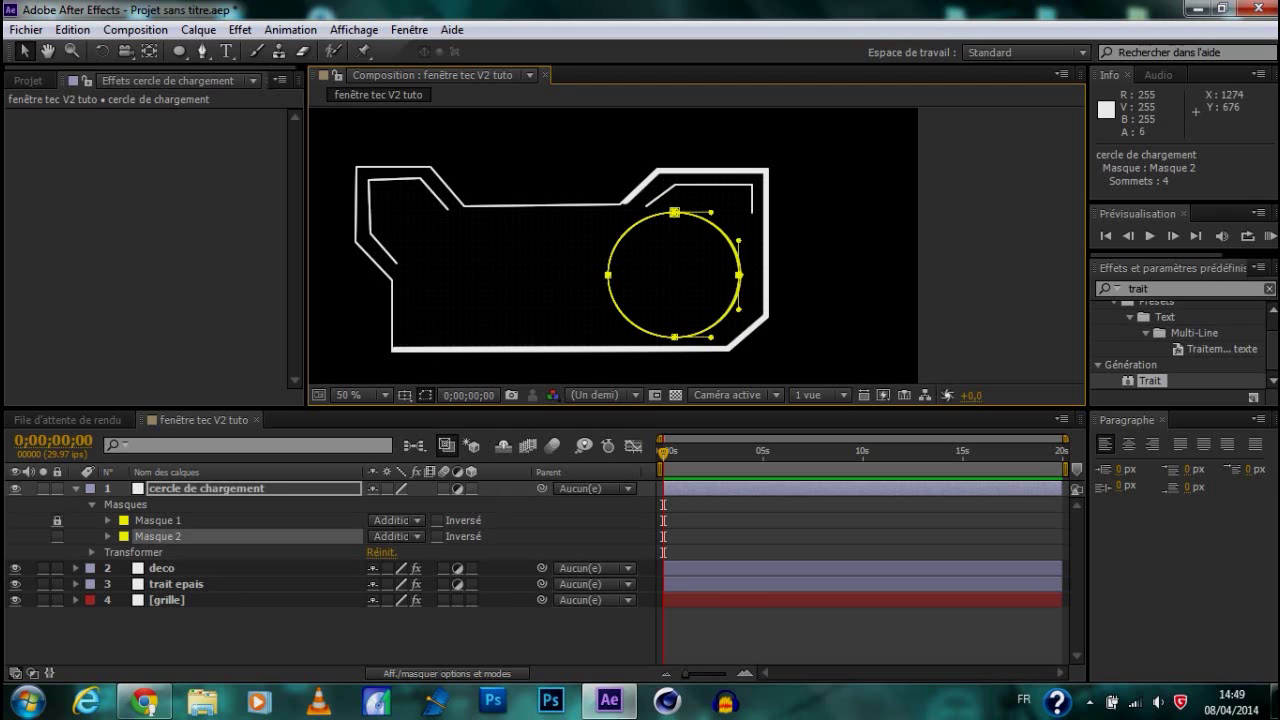
key(Left)
key(Left)
key(Left)
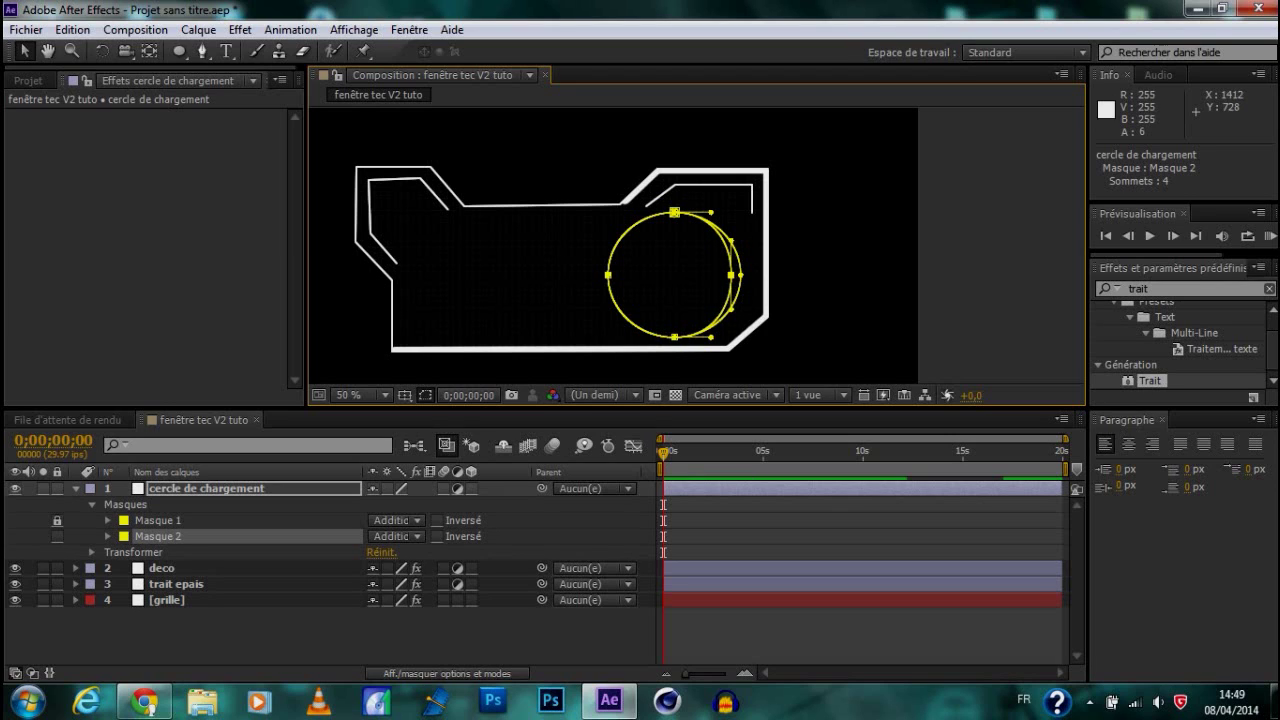
Try to move the bottom point of Masque 2 up and its left point inward, away from the original circle
click(675, 337)
key(Up)
key(Up)
key(Up)
key(Up)
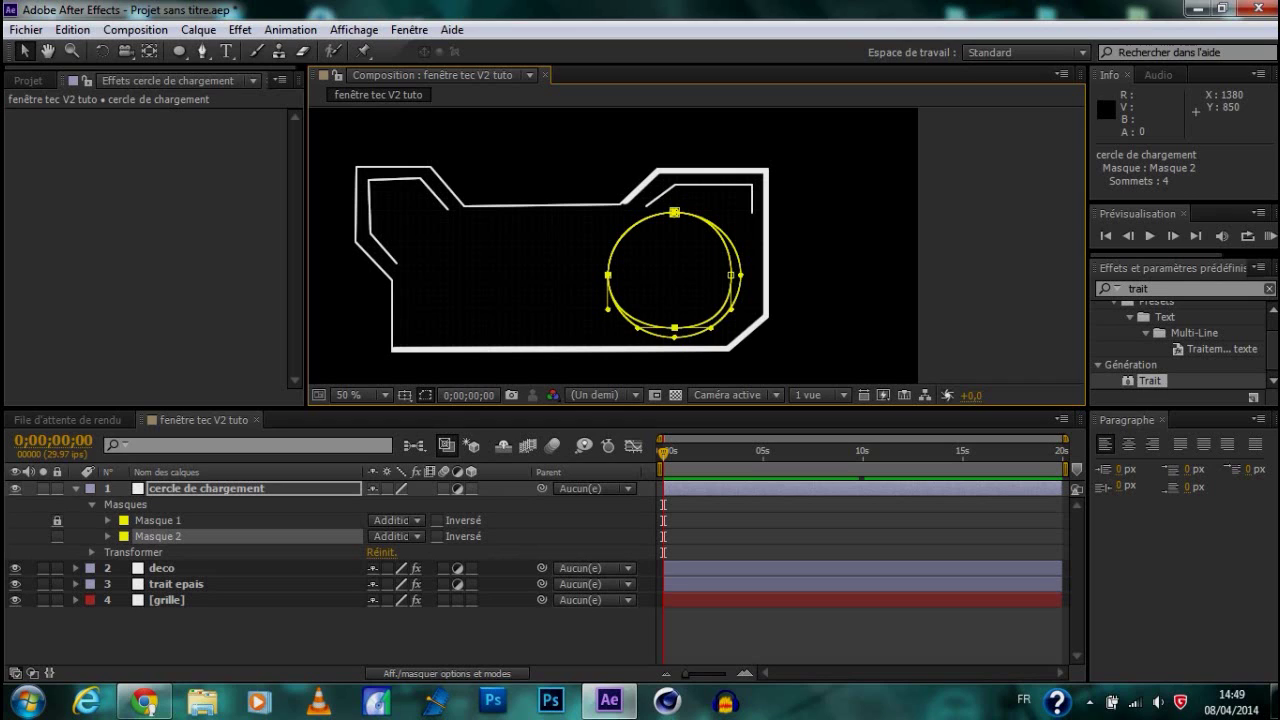
click(609, 274)
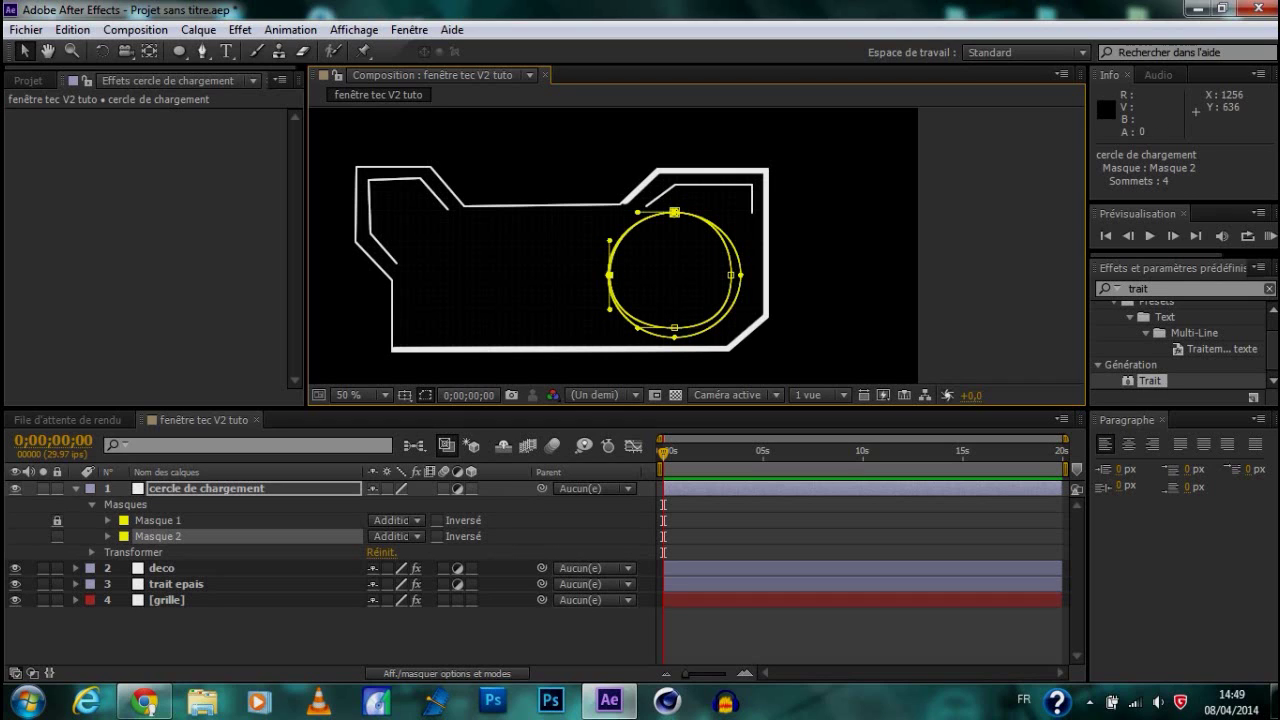
key(Right)
key(Right)
key(Right)
key(Right)
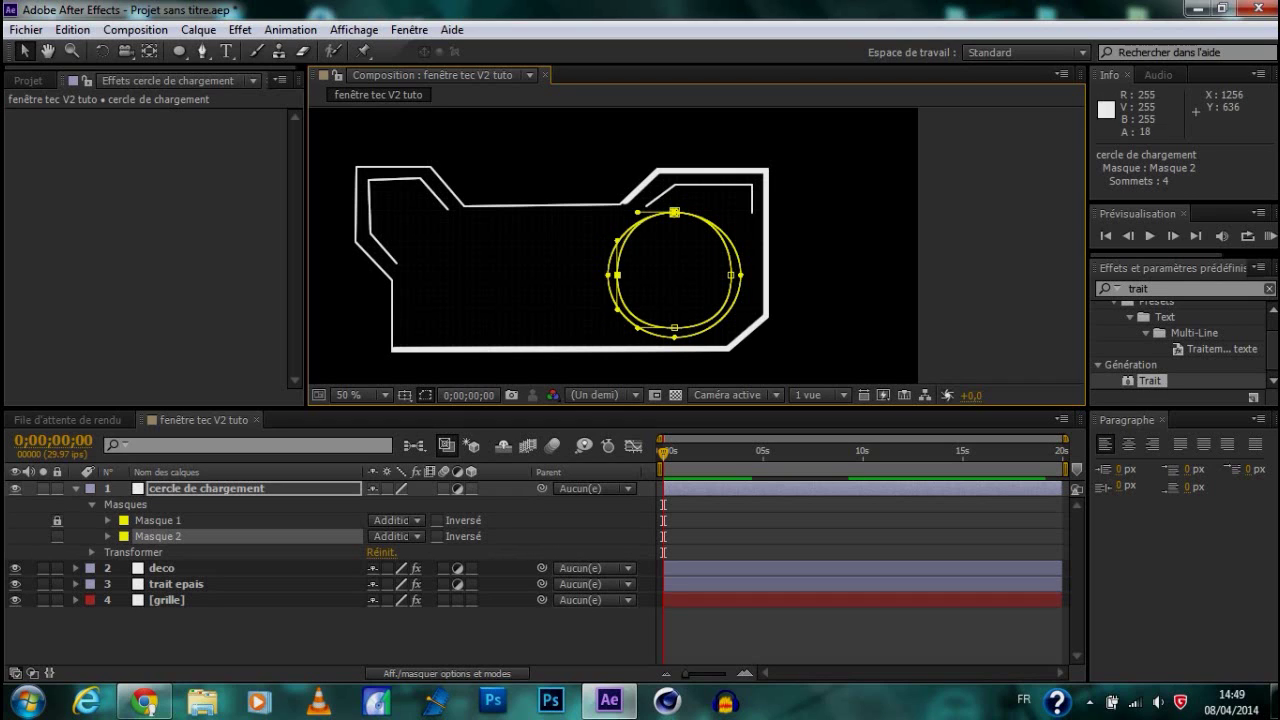
Try to lower the top point of Masque 2 to complete a smaller inner circle
click(675, 212)
key(Down)
key(Down)
key(Down)
key(Down)
key(Down)
key(Down)
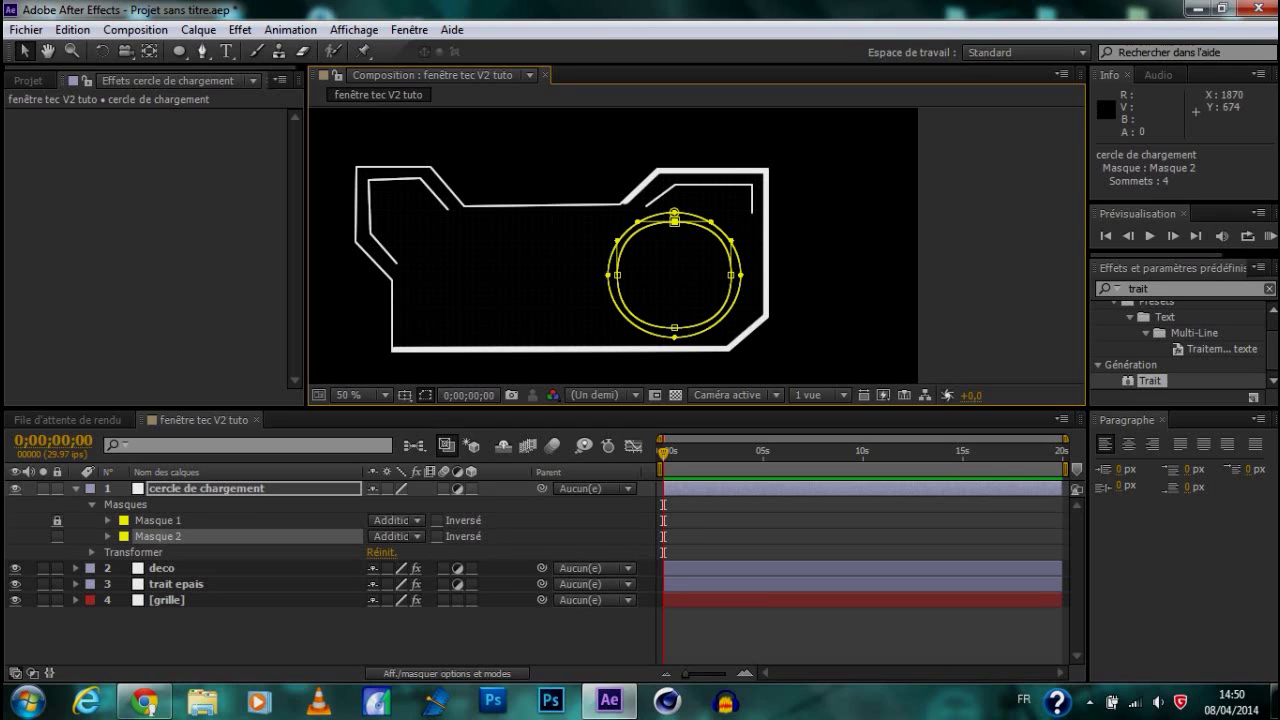
click(794, 292)
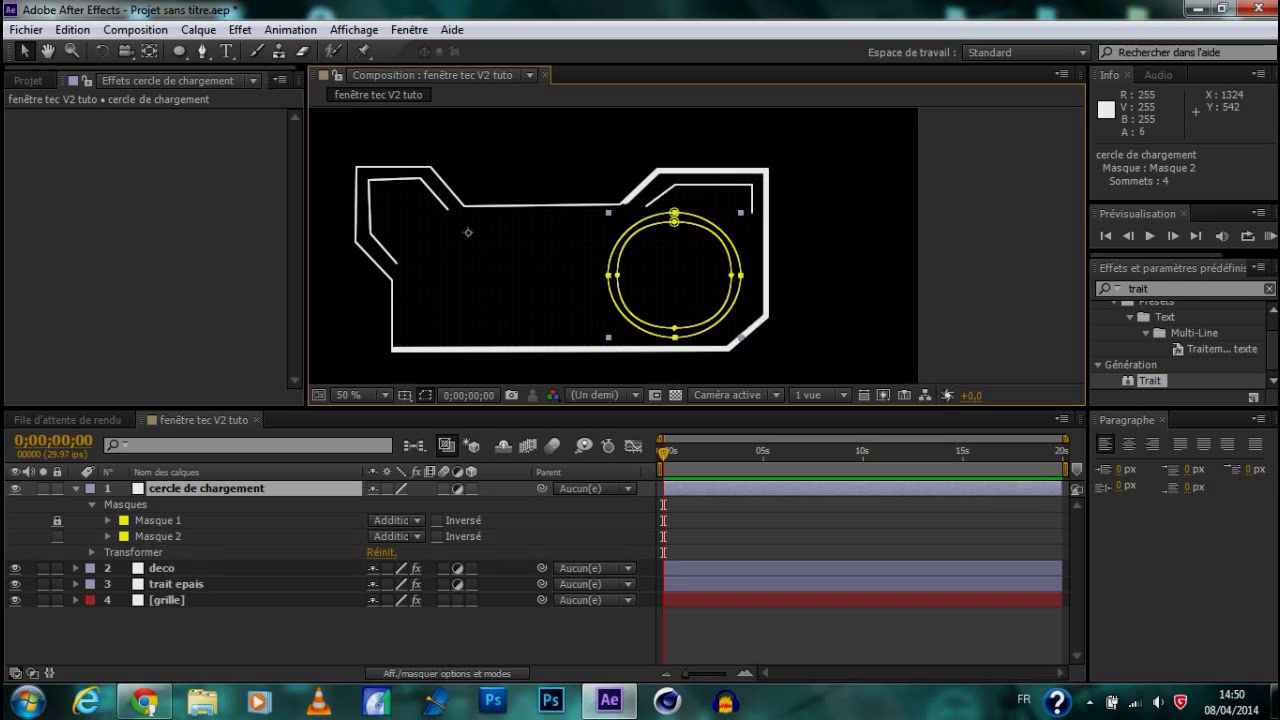
Delete Masque 2 from the "cercle de chargement" layer
click(631, 235)
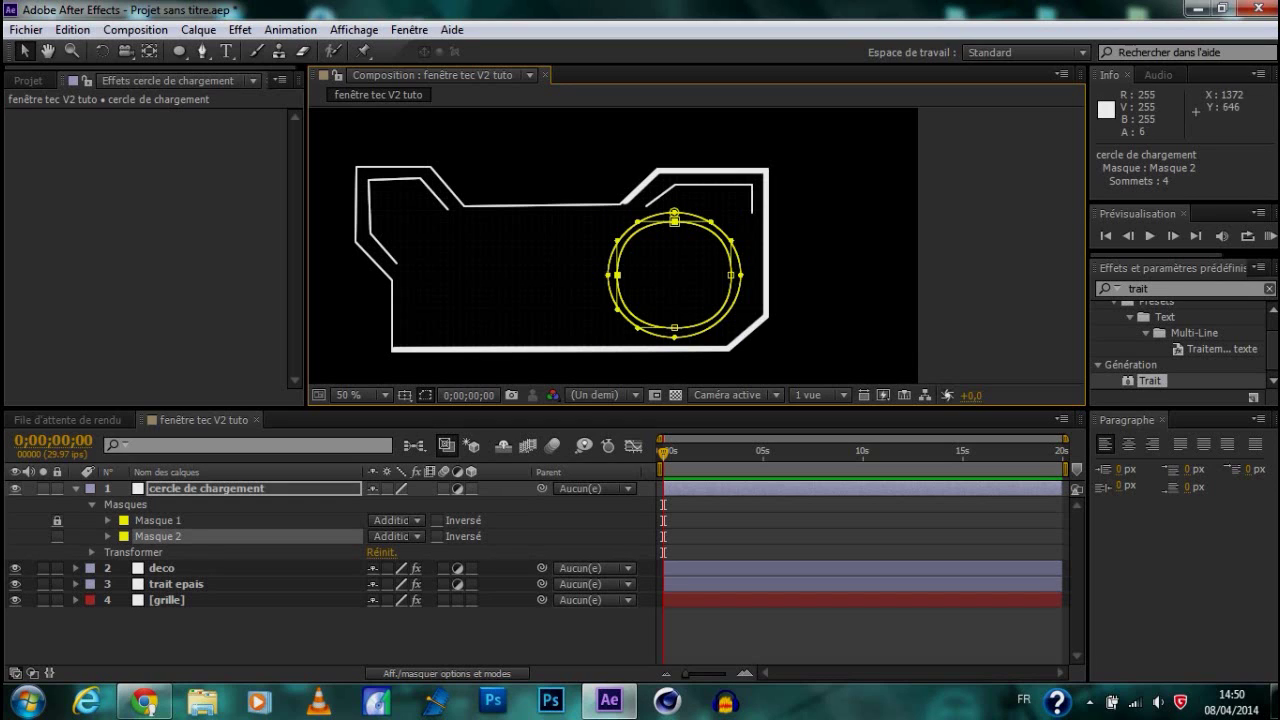
key(Delete)
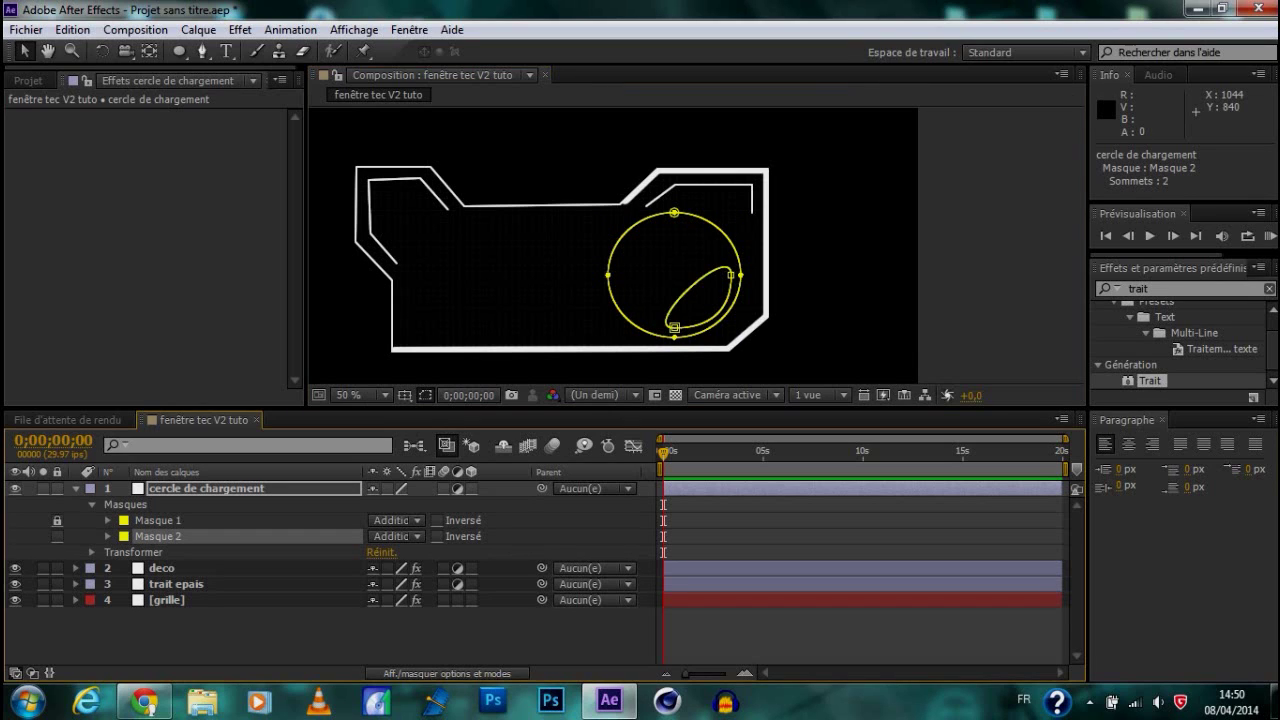
key(Delete)
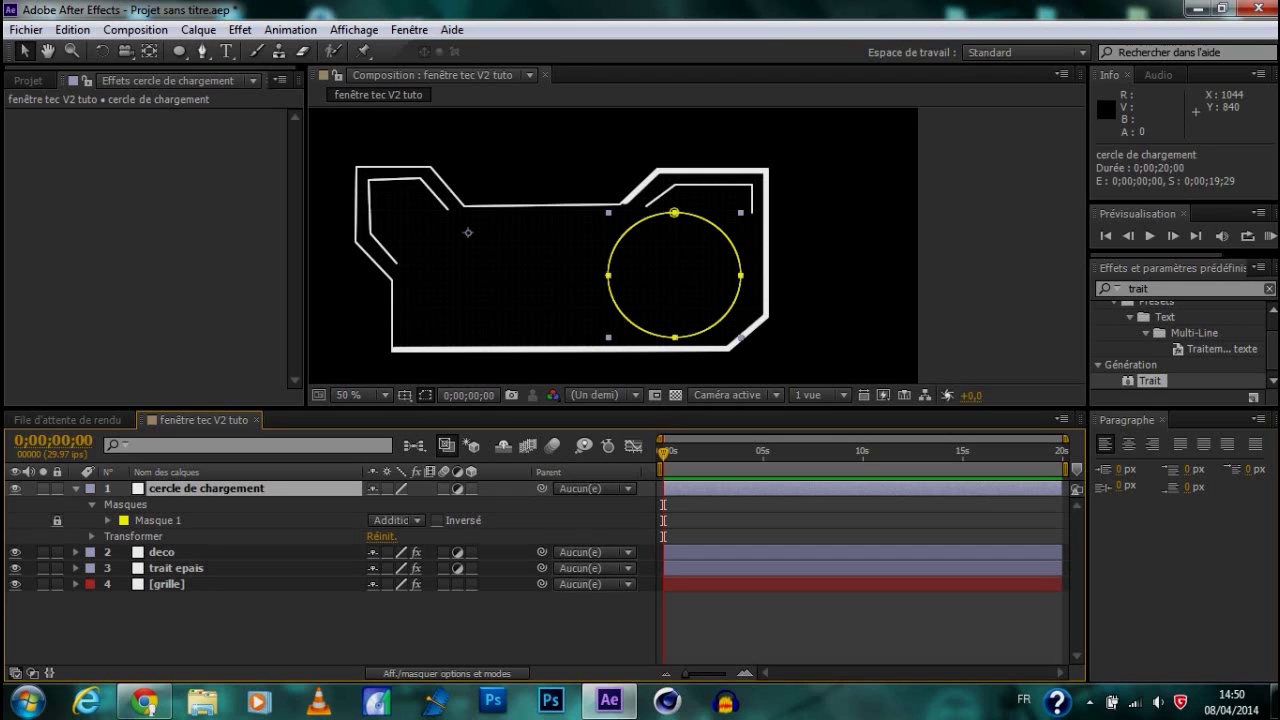
Duplicate the "cercle de chargement" layer and unlock Masque 1 on the original
key(ctrl+d)
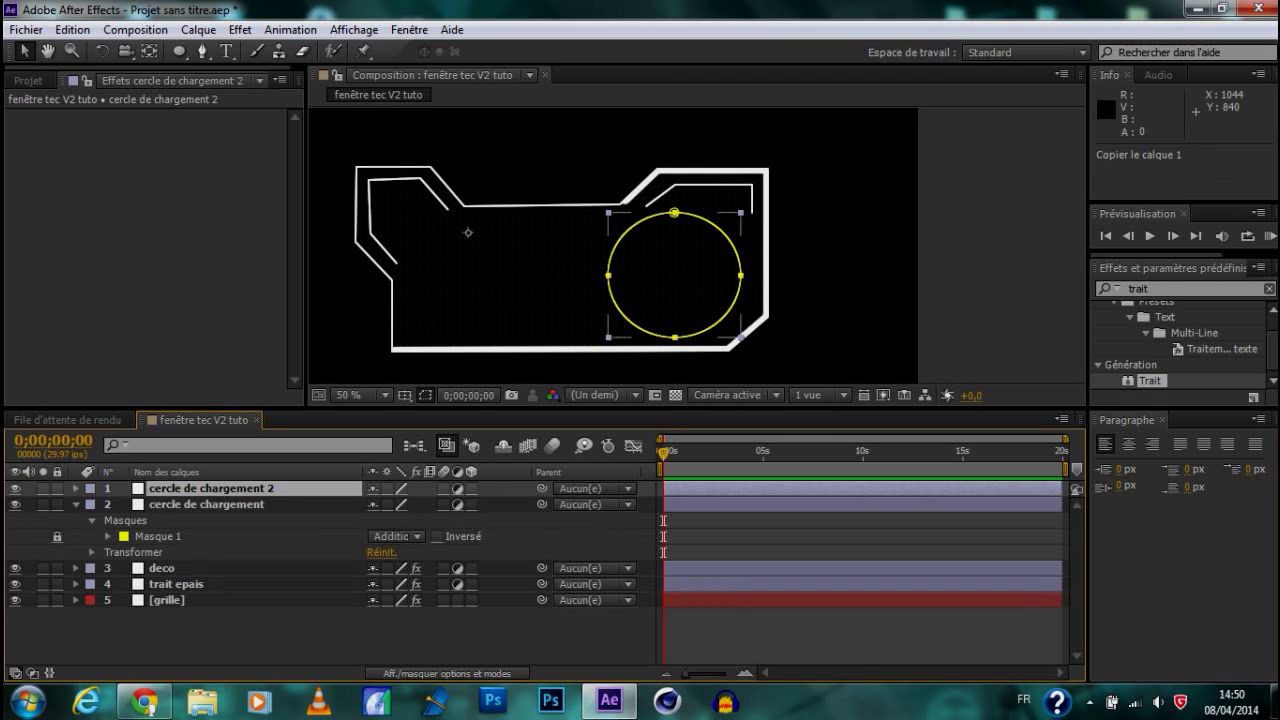
click(57, 537)
click(76, 505)
Scale the duplicate layer "cercle de chargement 2" to 106%
click(76, 489)
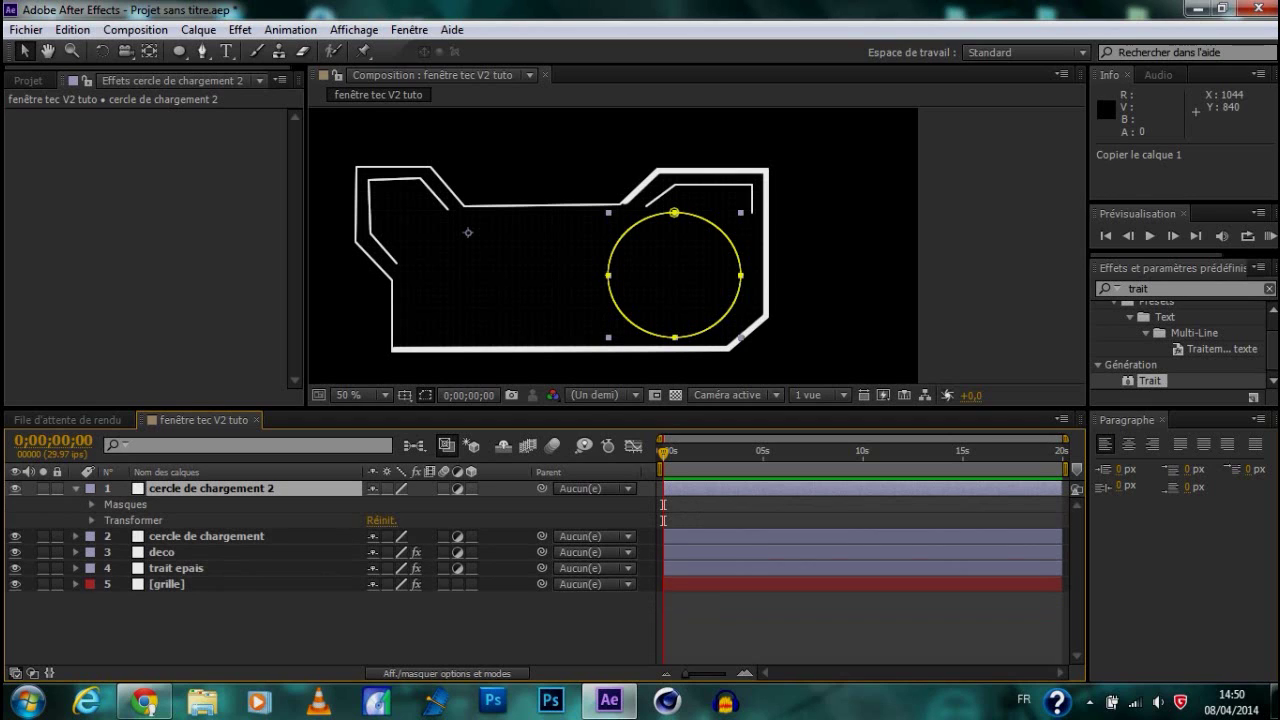
click(92, 520)
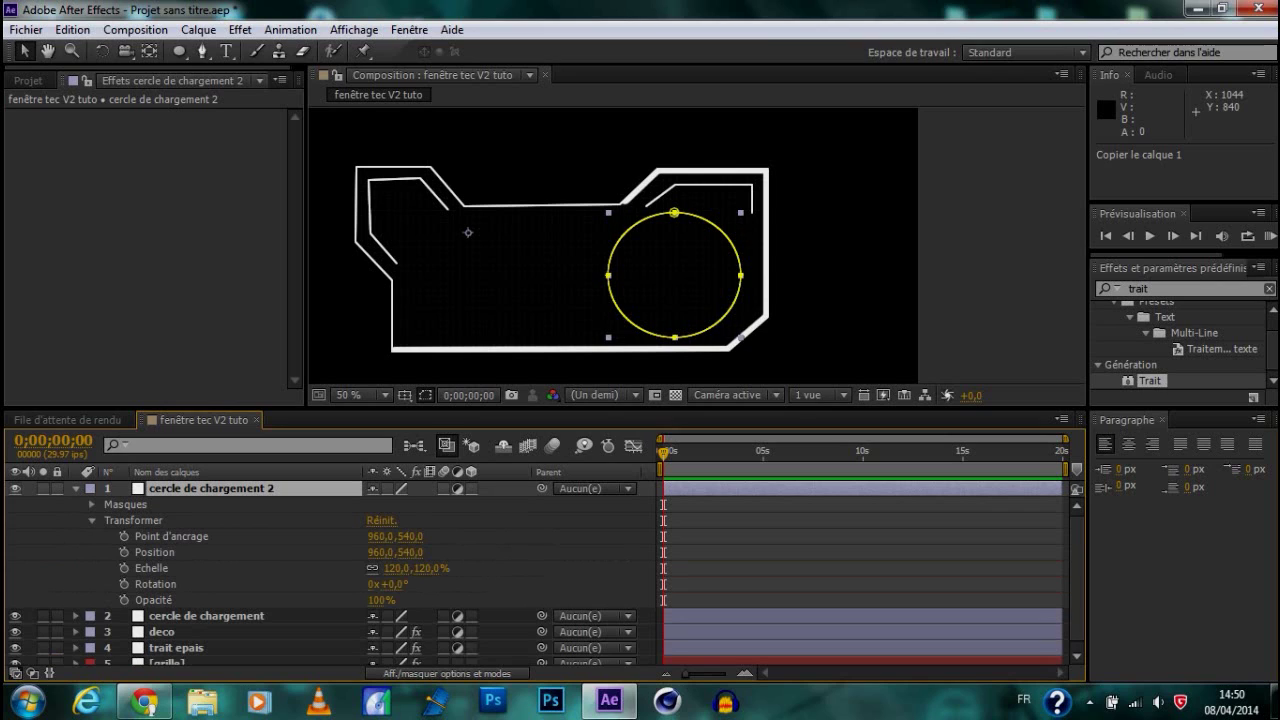
click(427, 568)
text(106)
key(Return)
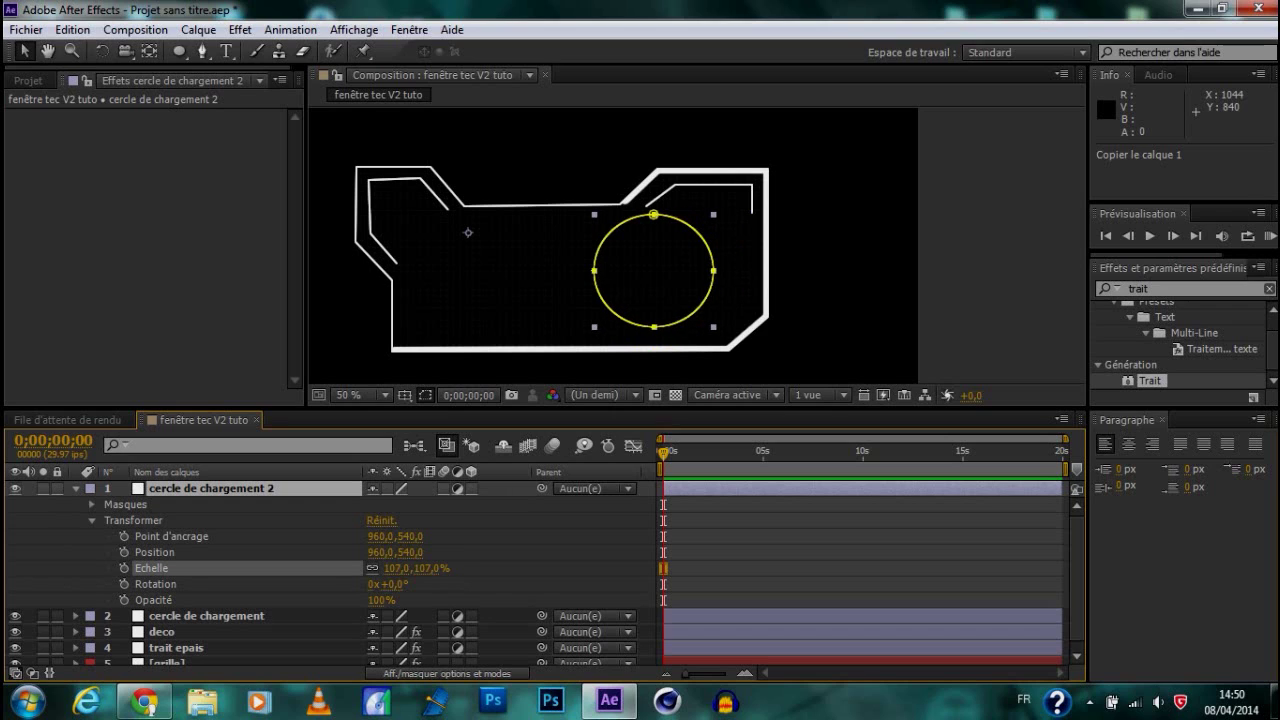
drag(427, 568, 426, 568)
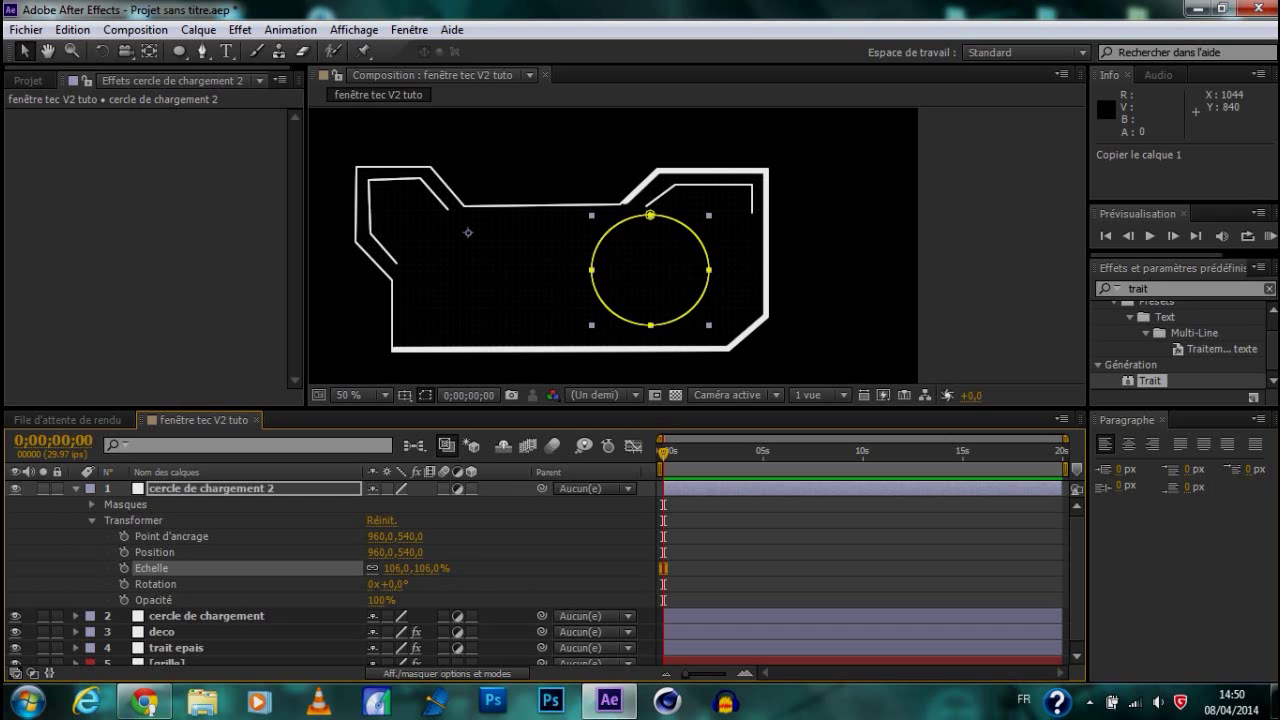
key(F2)
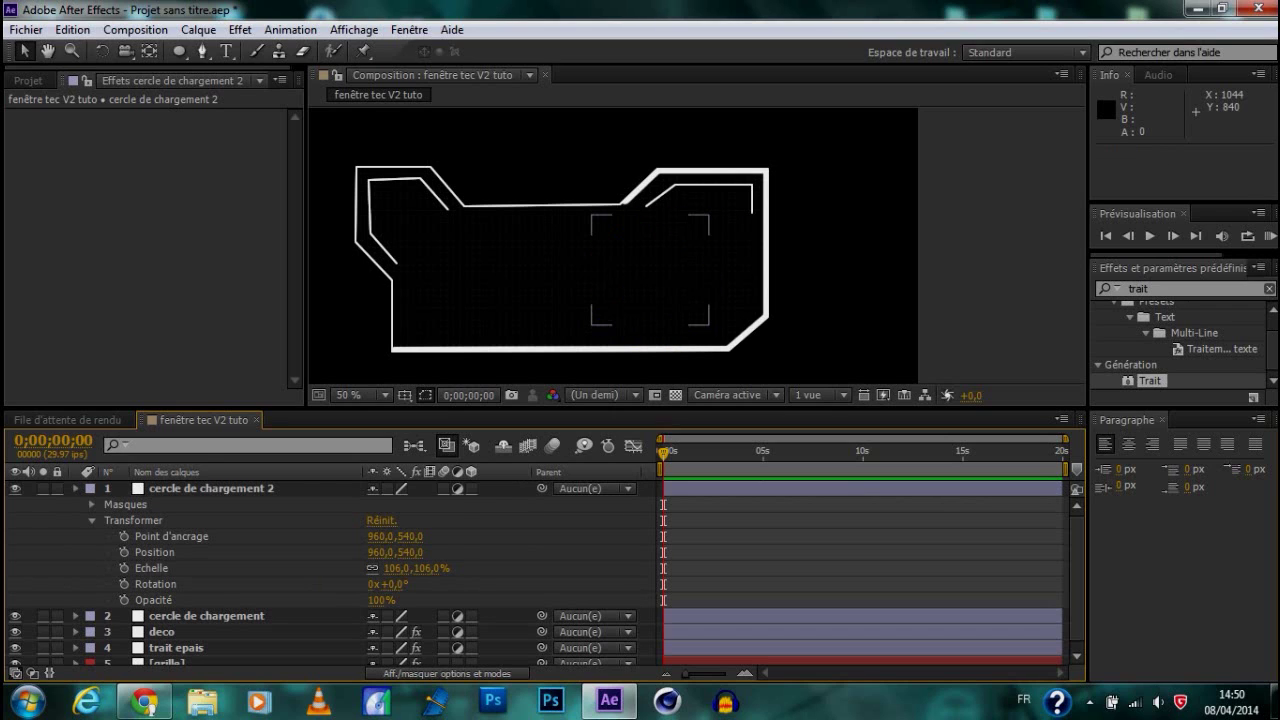
click(75, 489)
Apply the Trait effect to the "cercle de chargement" layer with a thickness (Epaisseur) of 5
click(206, 505)
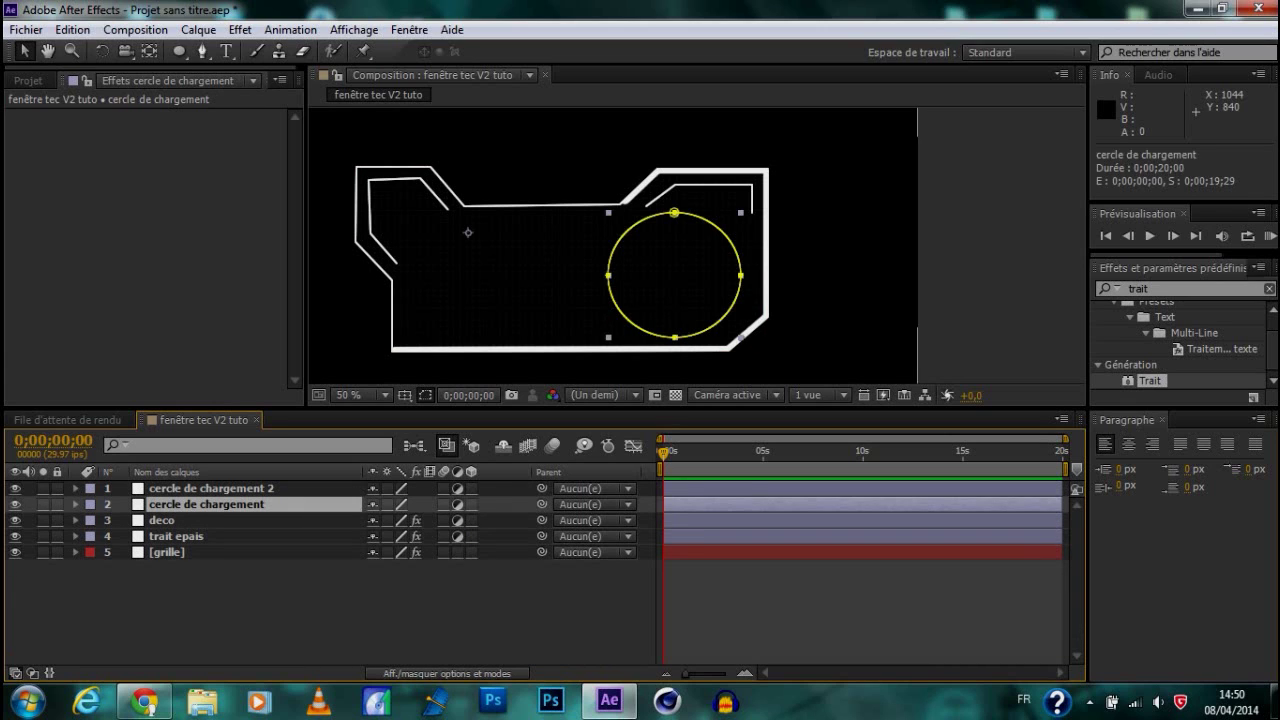
mouse_move(1150, 381)
mouse_down()
mouse_move(1110, 375)
mouse_move(1028, 328)
mouse_move(187, 197)
mouse_up()
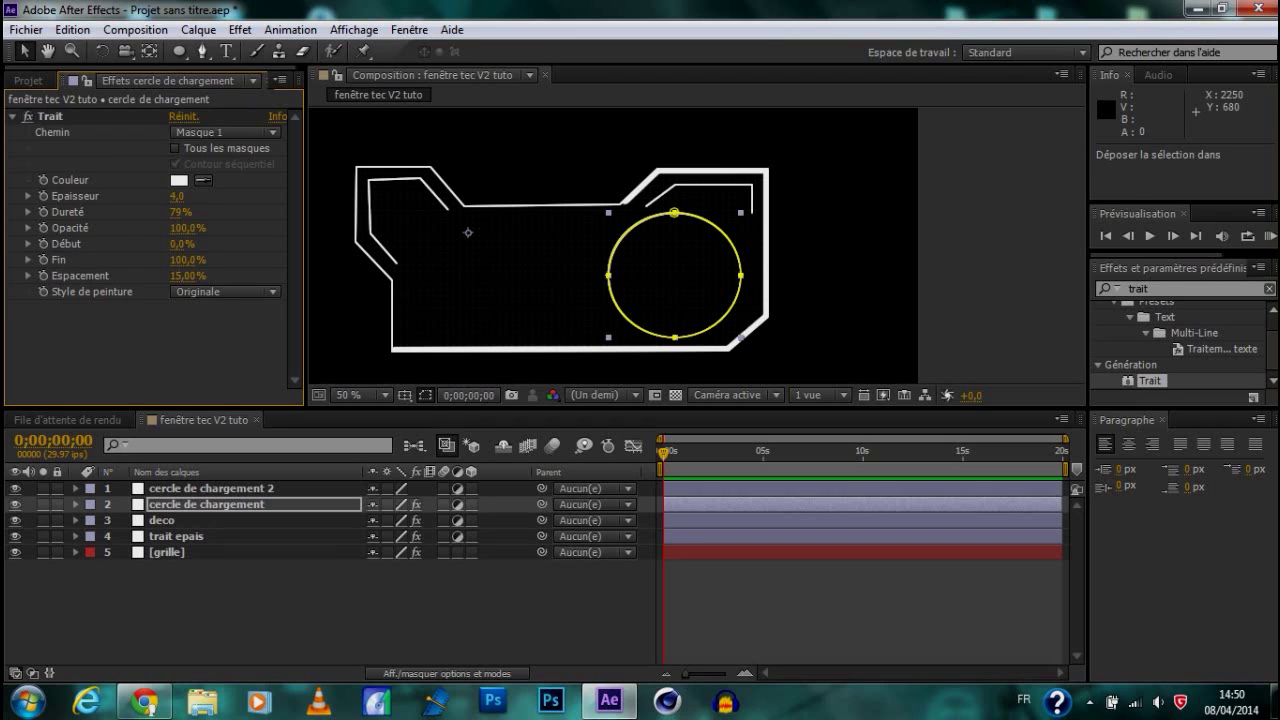
click(507, 261)
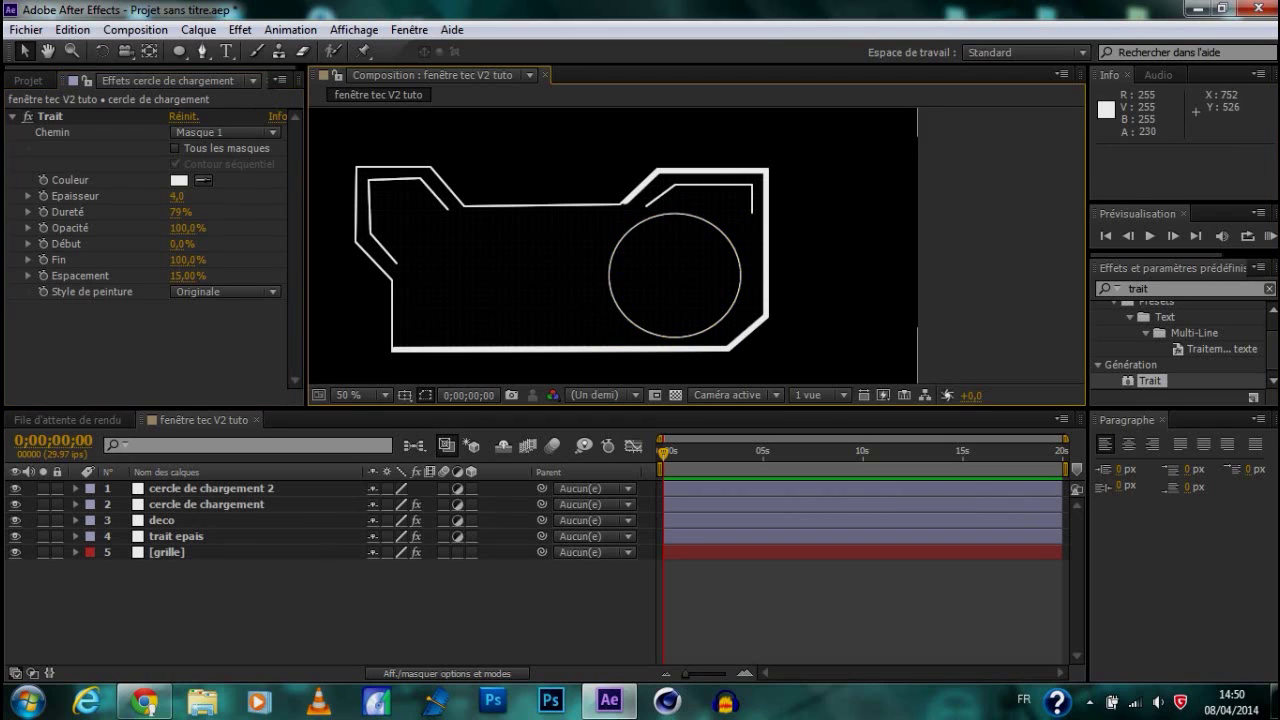
click(177, 196)
text(5)
key(Return)
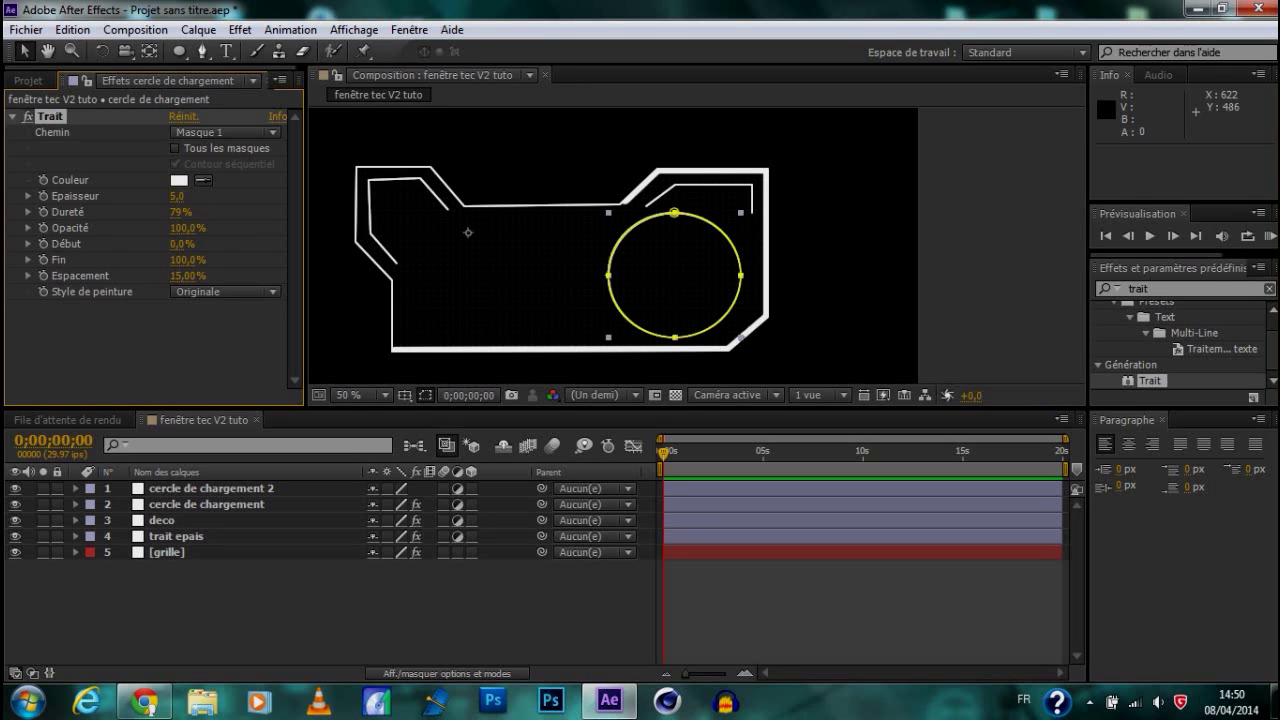
Apply the Trait effect to the "cercle de chargement 2" layer with a thickness (Epaisseur) of 2,5
click(12, 117)
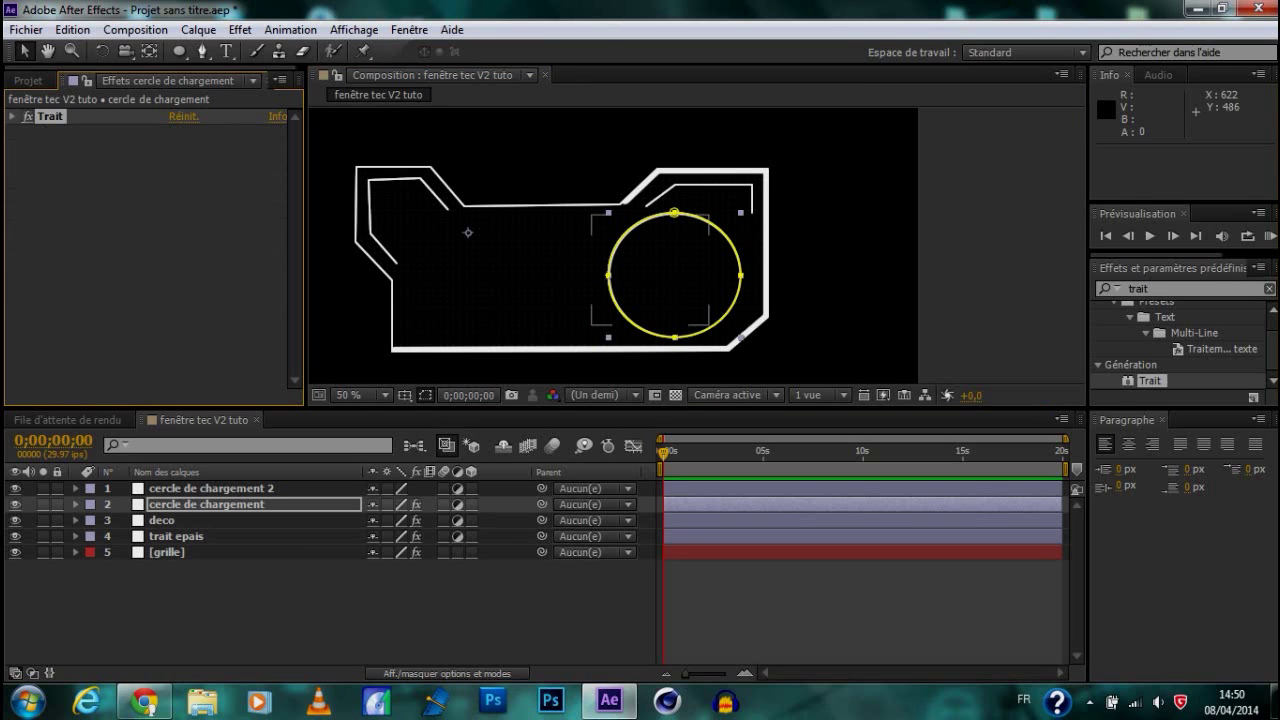
click(211, 489)
drag(1150, 381, 115, 190)
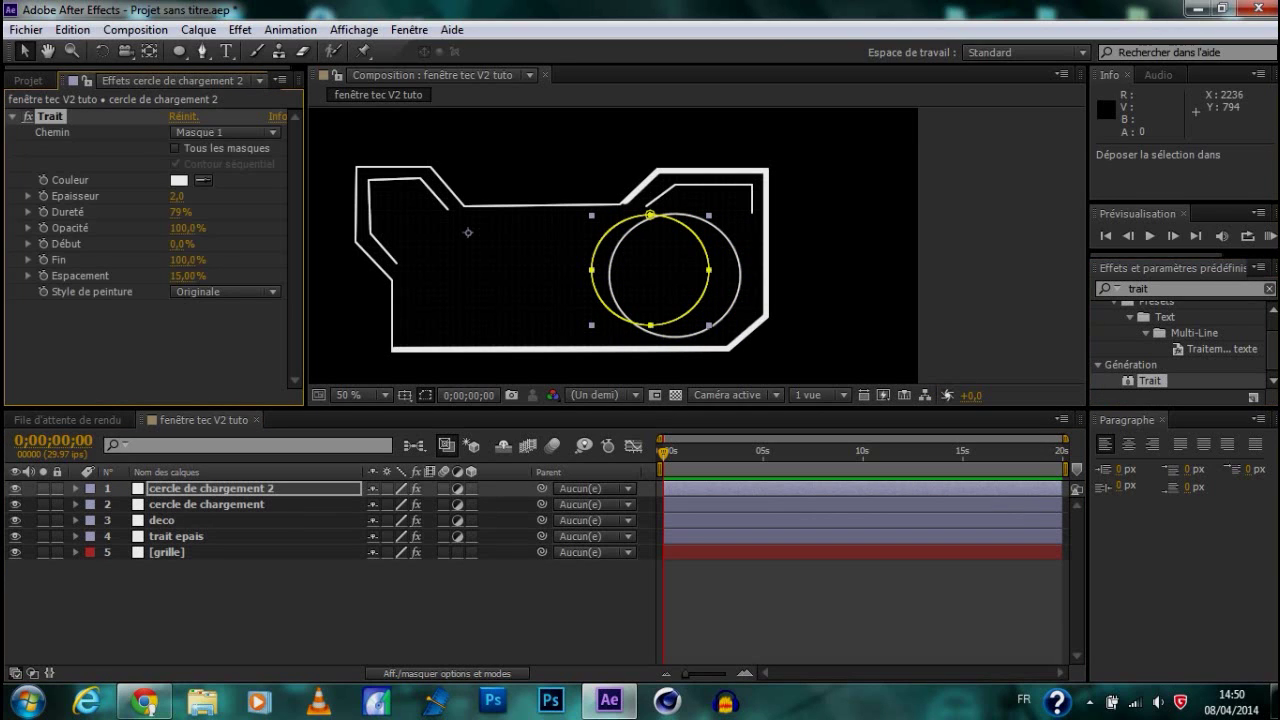
click(177, 196)
text(,5)
key(Return)
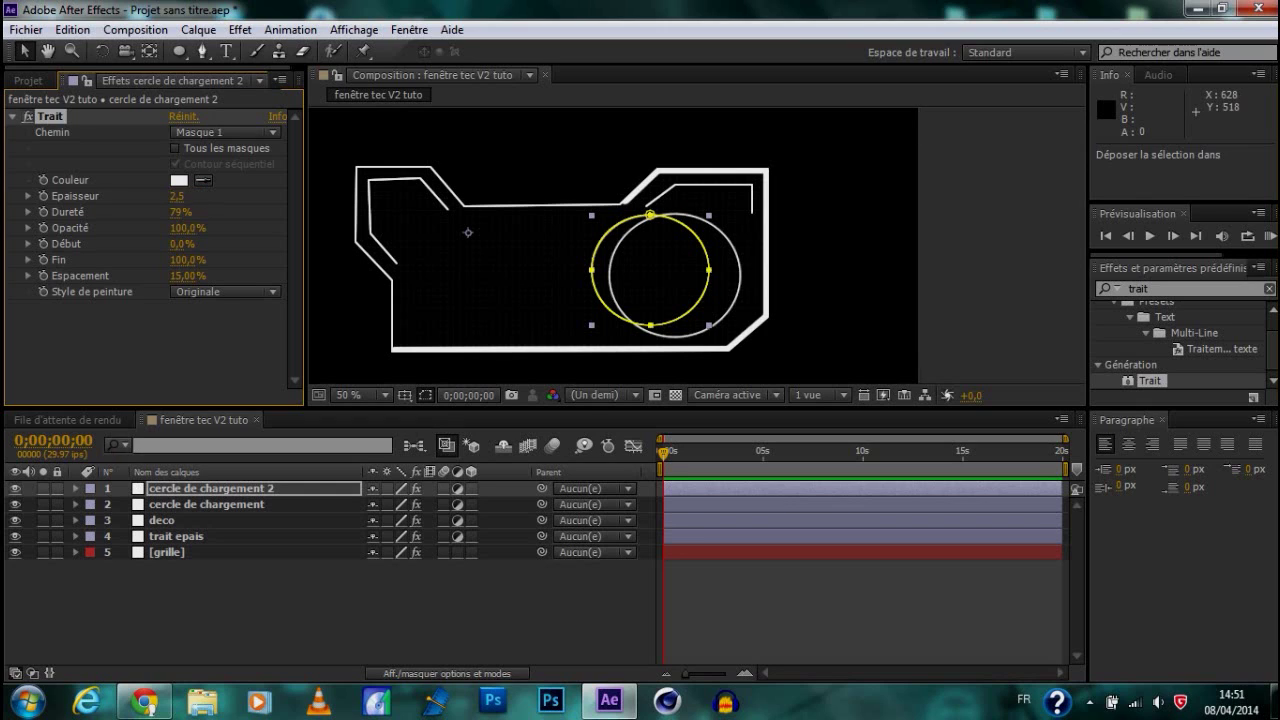
key(ctrl+s)
key(Return)
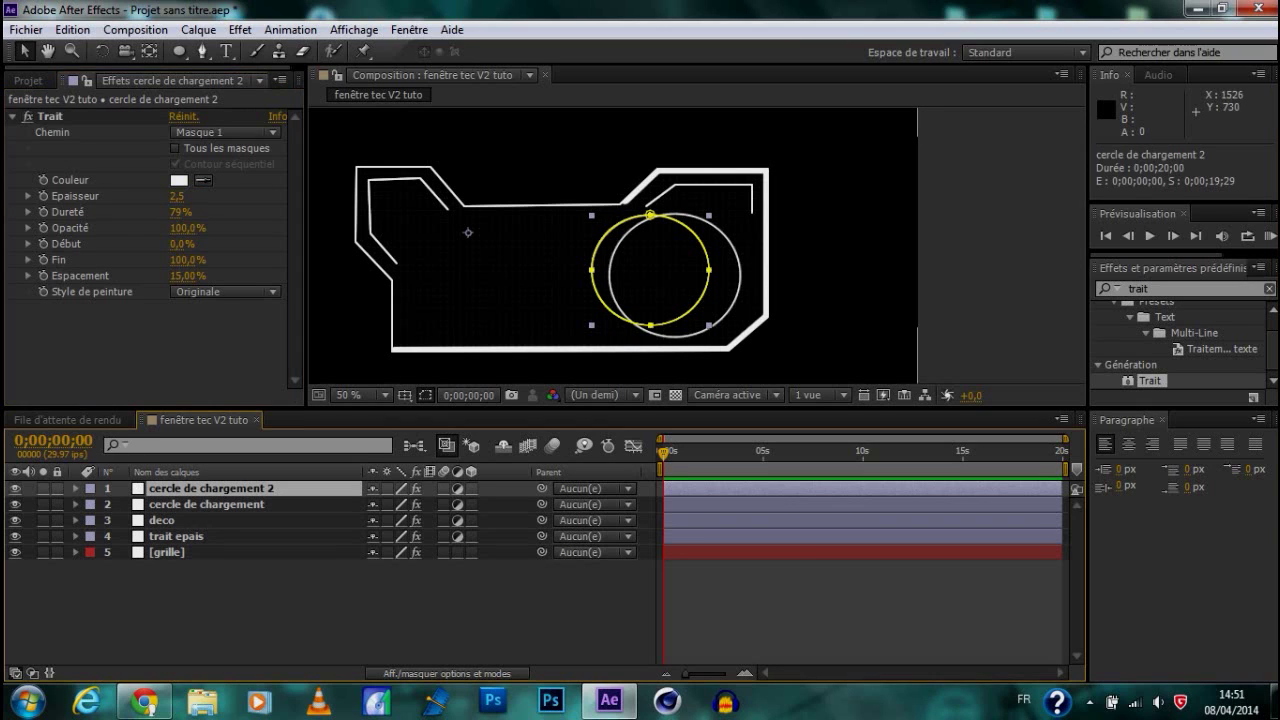
key(ctrl+s)
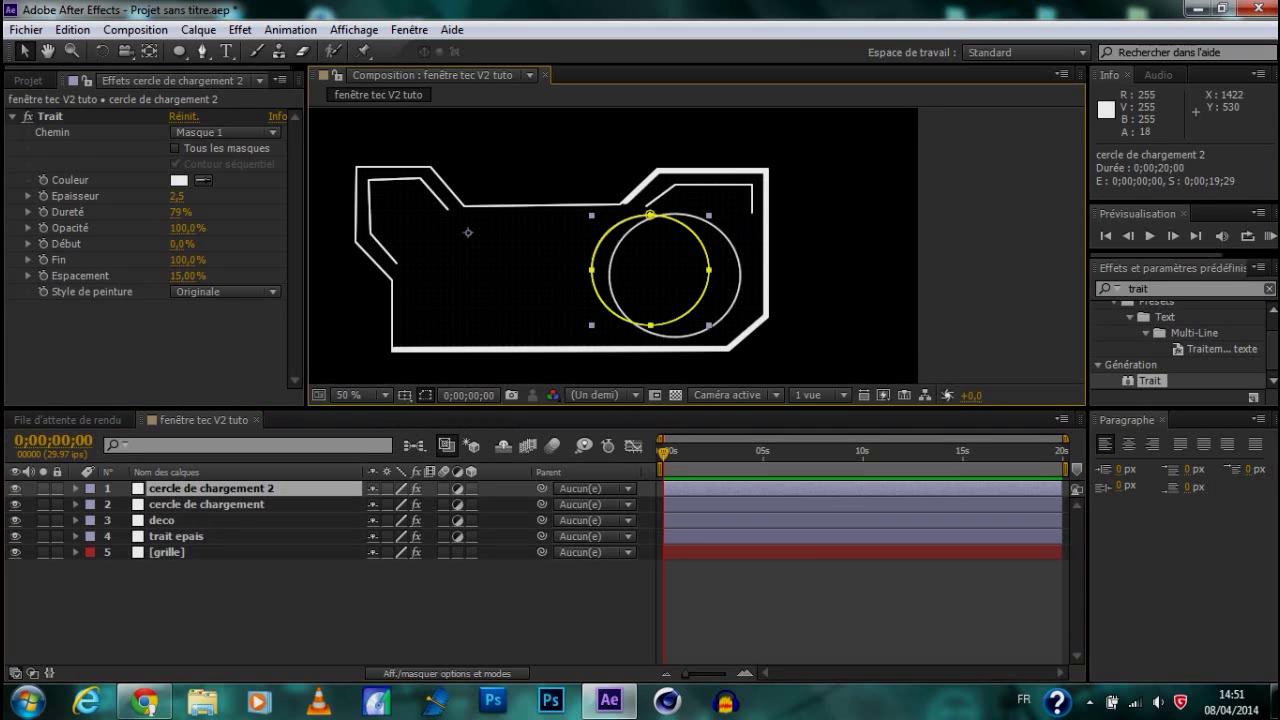
key(ctrl+s)
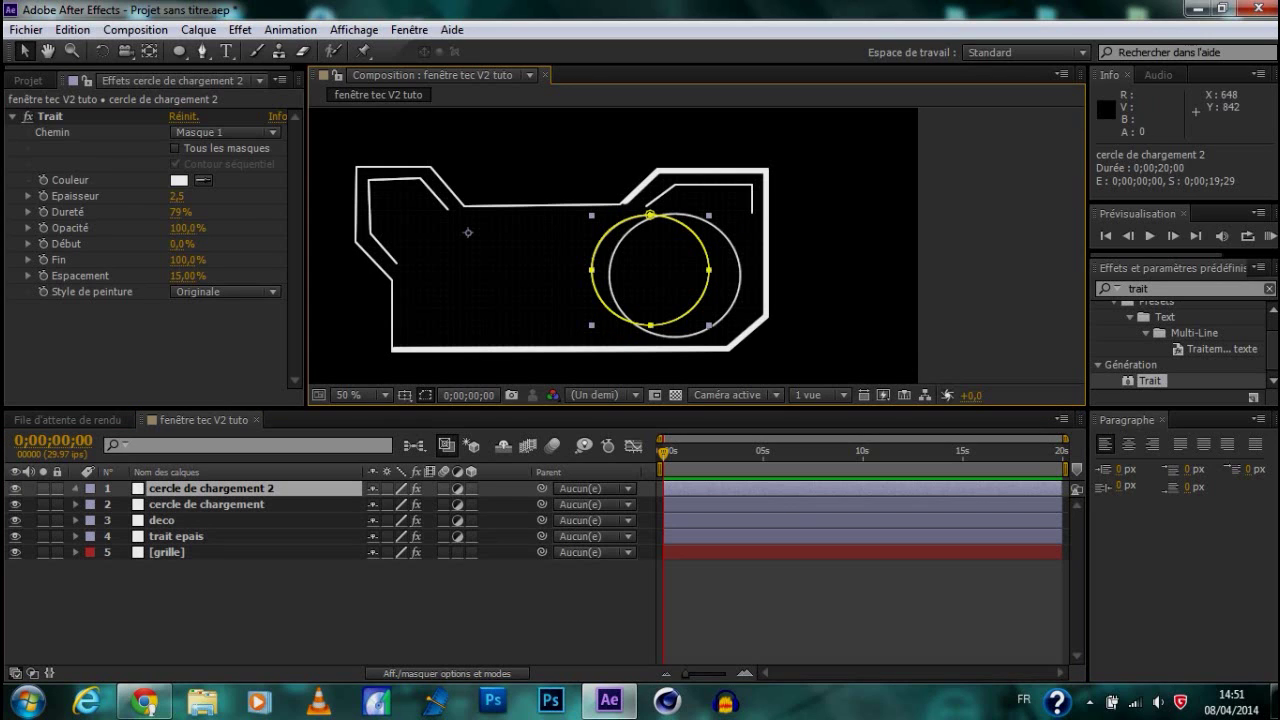
Unlock Masque 1 on "cercle de chargement 2" and move the smaller circle inside the larger stroked circle
click(76, 489)
click(125, 505)
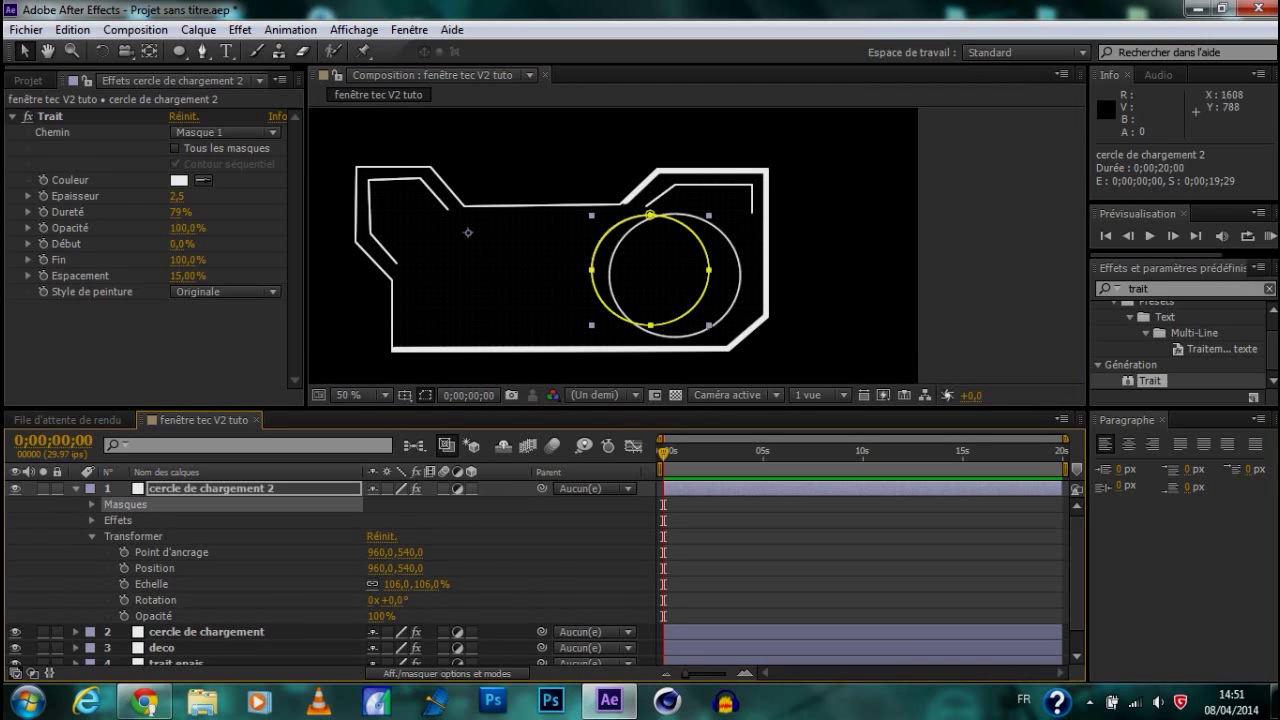
click(92, 505)
click(57, 521)
click(57, 521)
click(158, 520)
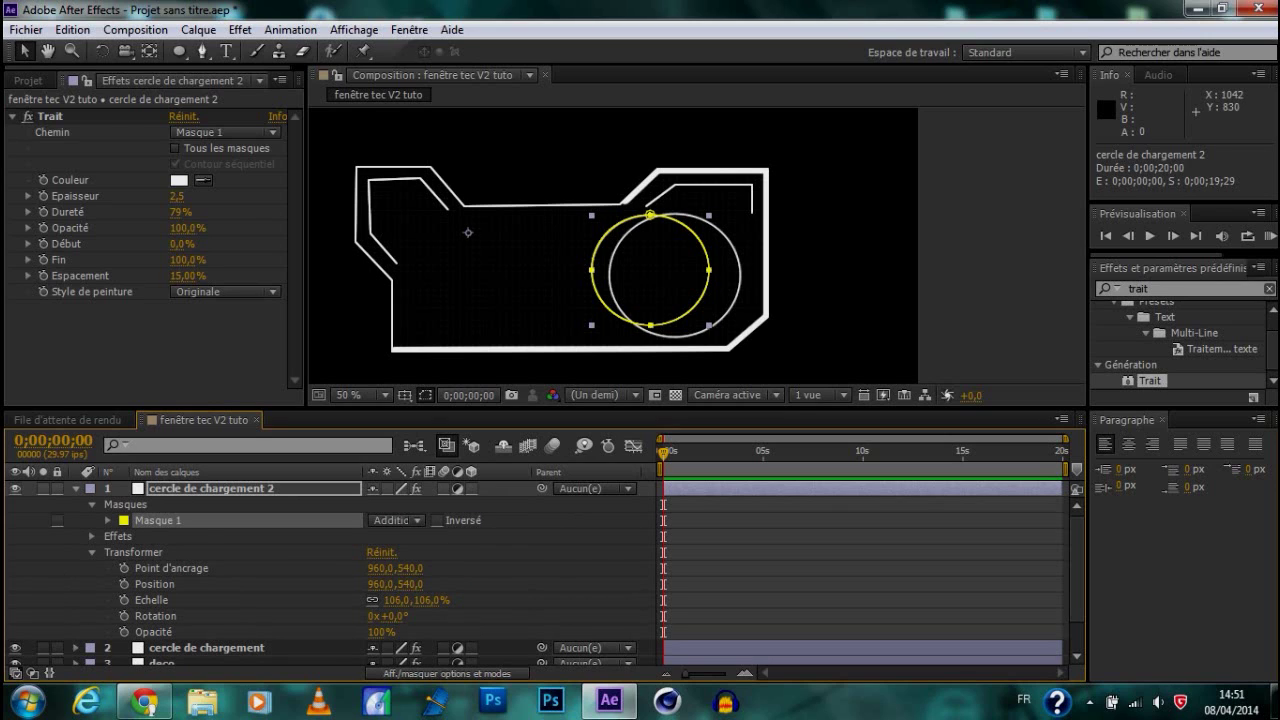
drag(651, 215, 676, 221)
drag(734, 289, 732, 289)
key(Right)
key(Right)
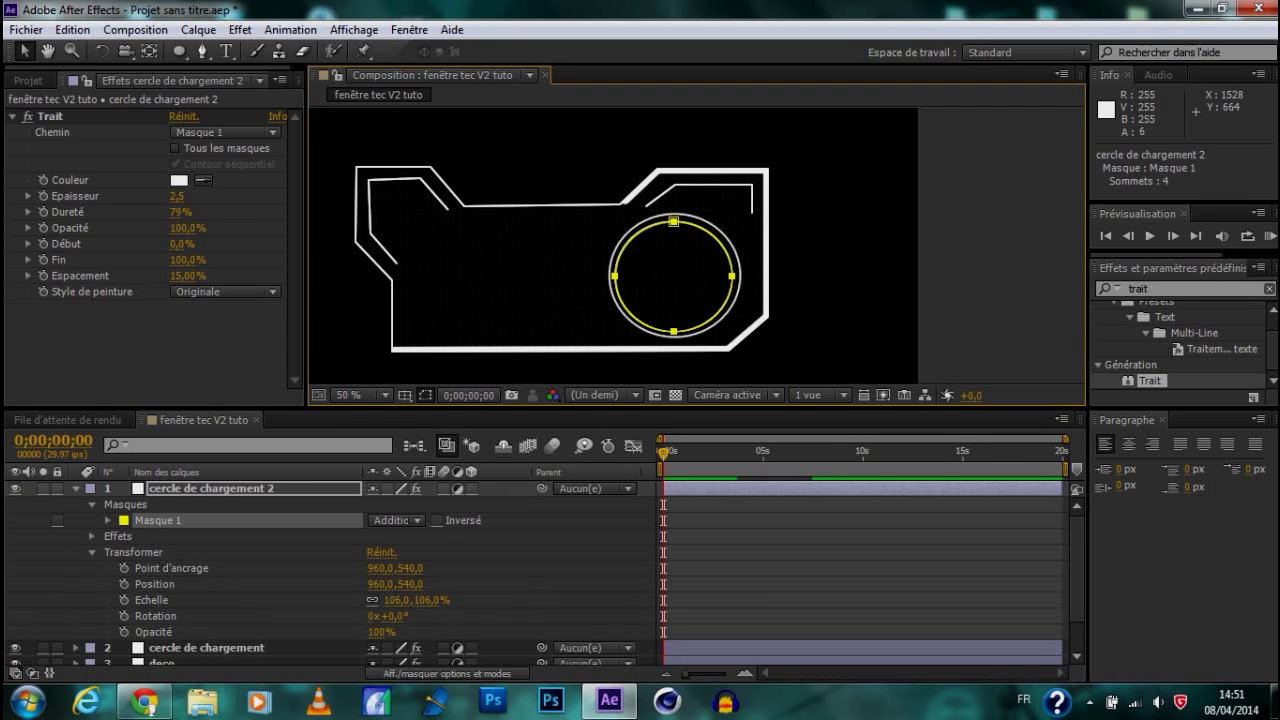
Nudge Masque 1 of "cercle de chargement 2" slightly left and up to centre the smaller circle inside the larger one
key(z)
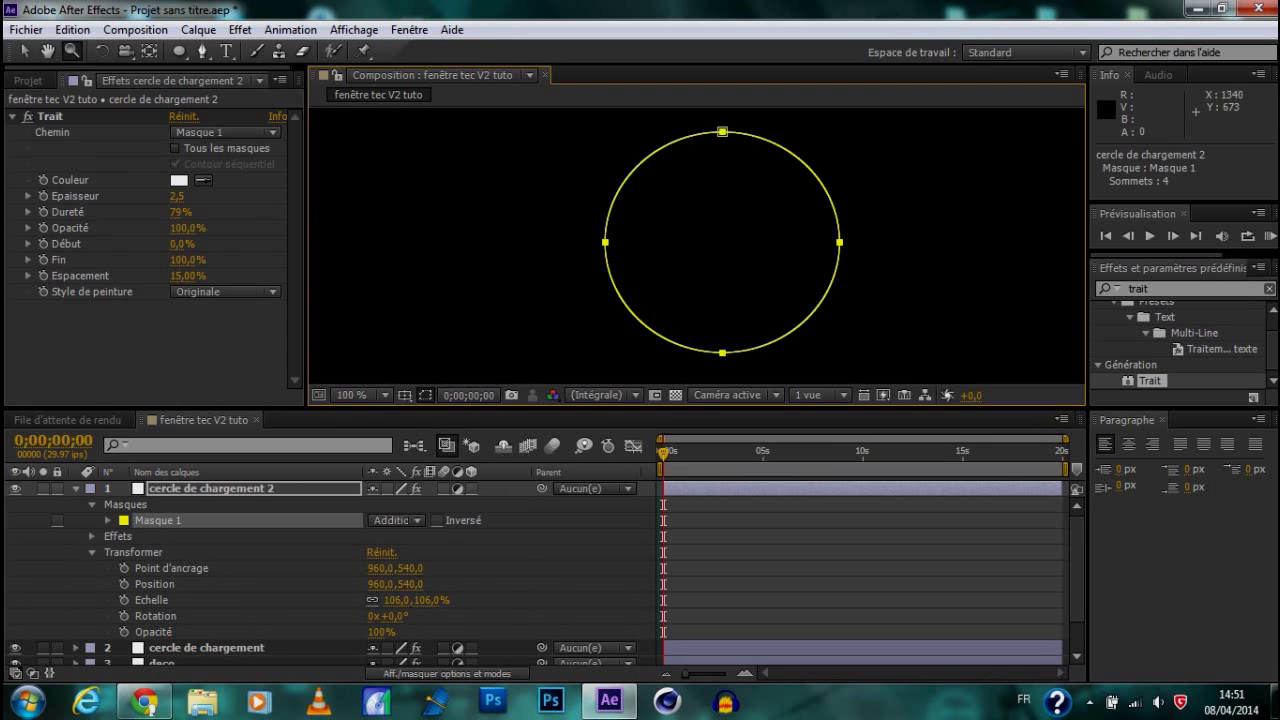
click(665, 278)
key(v)
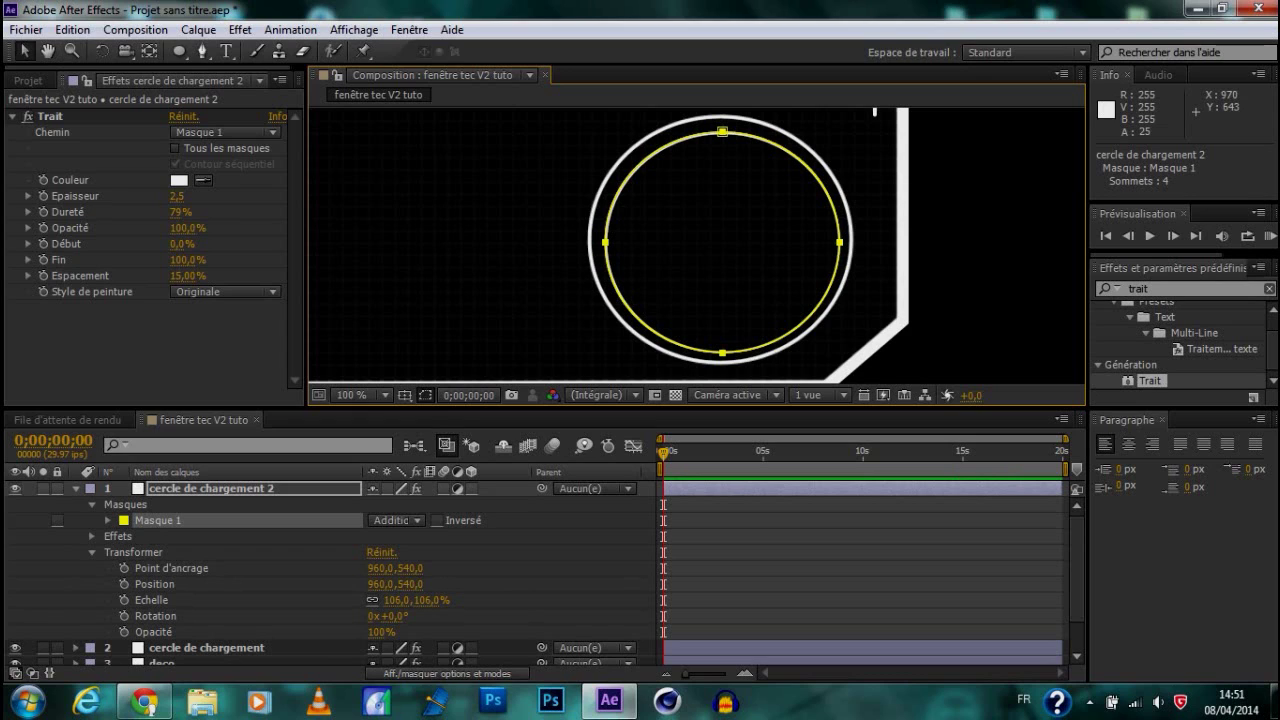
key(Left)
key(Left)
key(Left)
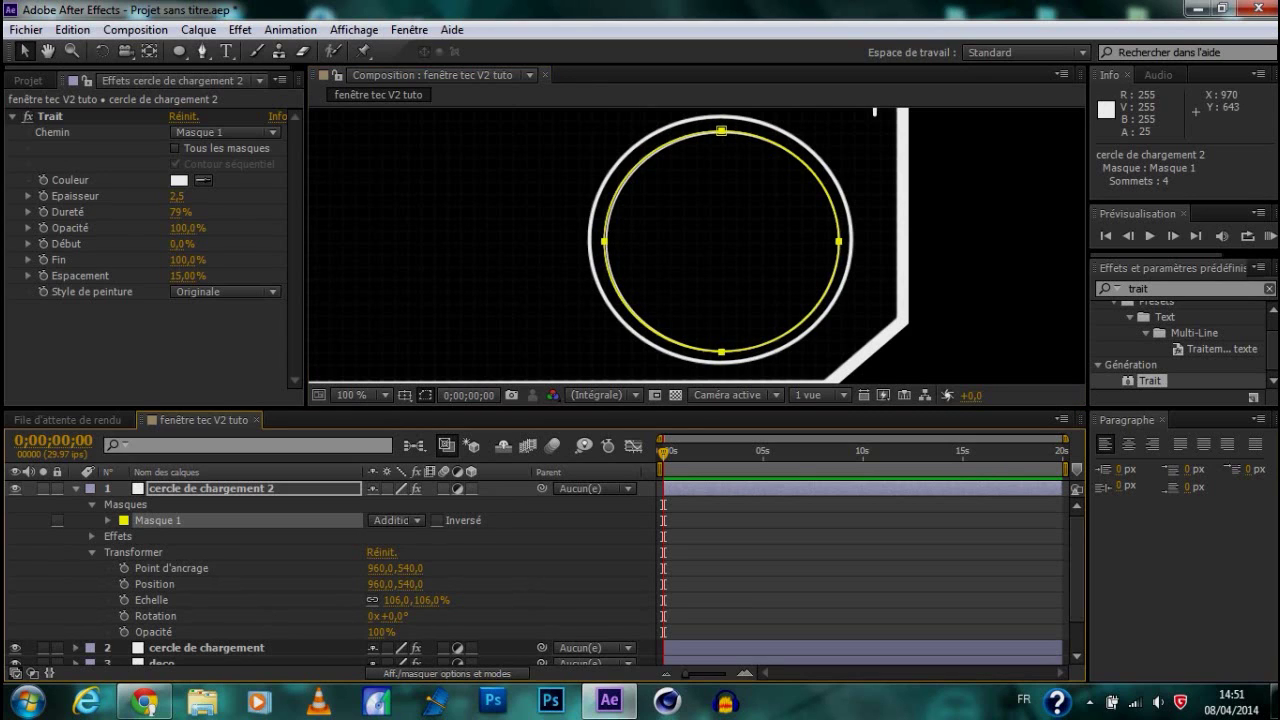
key(Up)
key(Up)
key(Up)
key(Up)
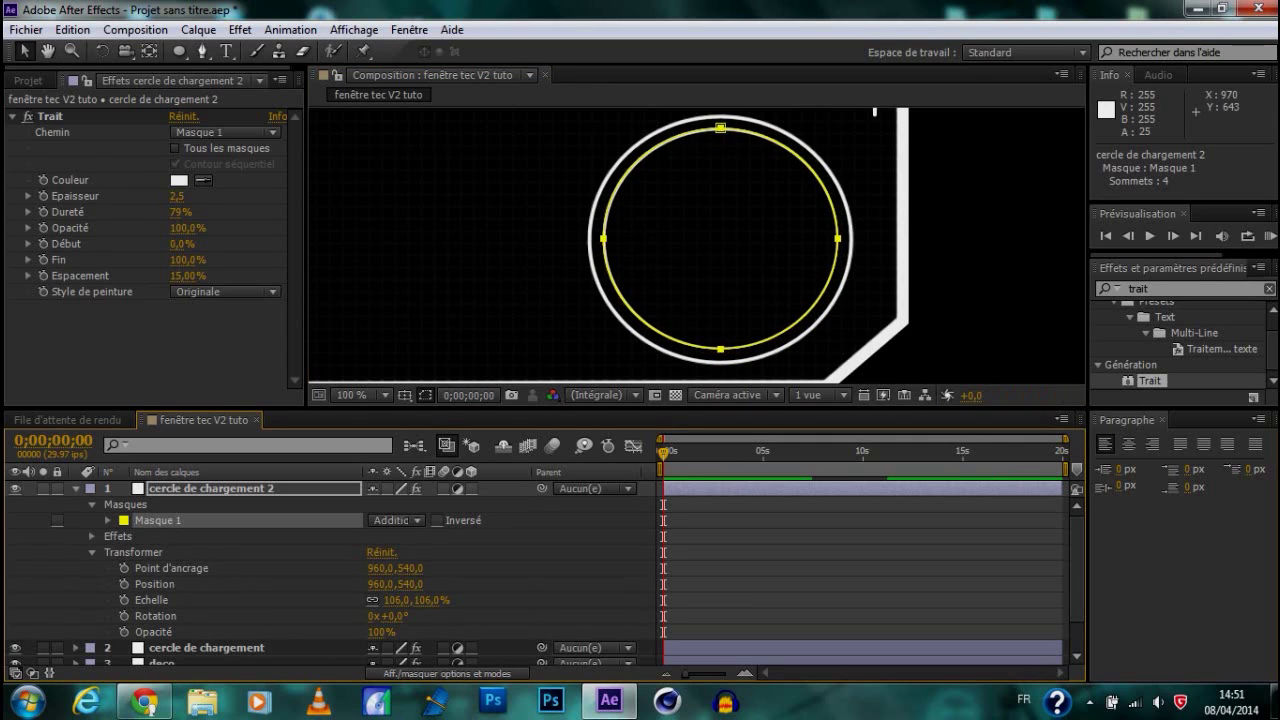
key(Down)
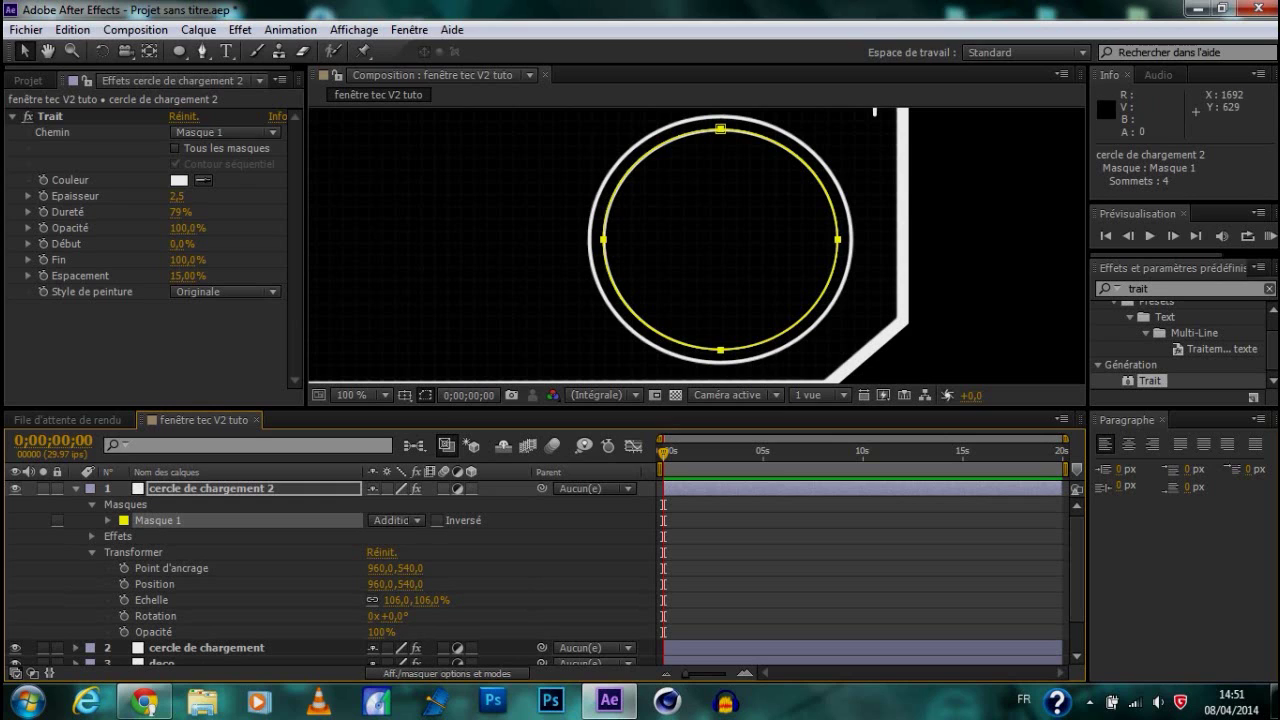
click(874, 112)
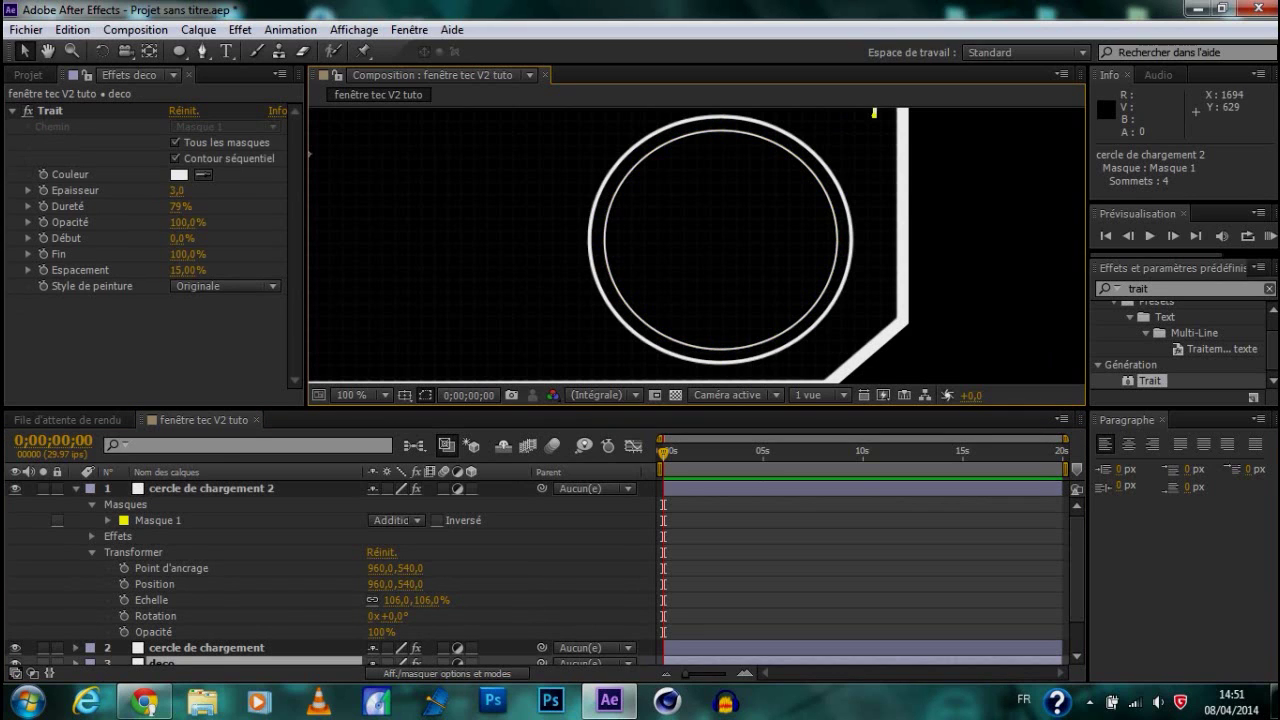
key(z)
key(comma)
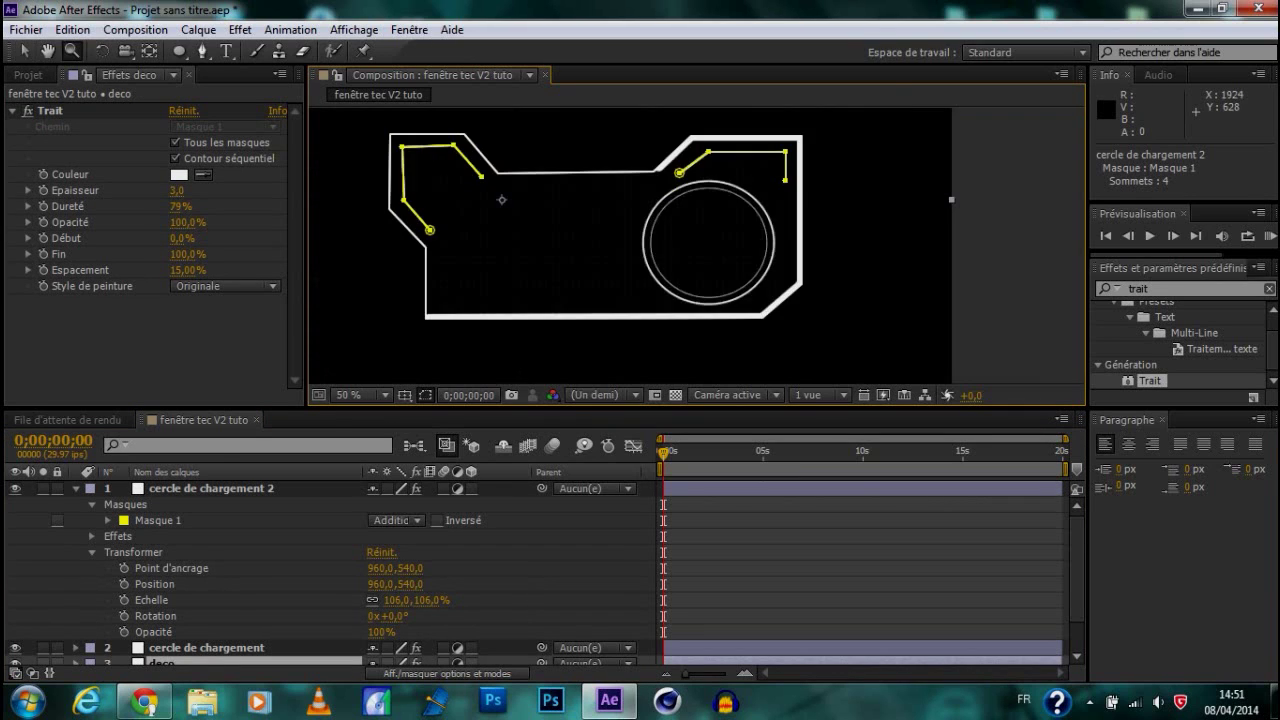
key(v)
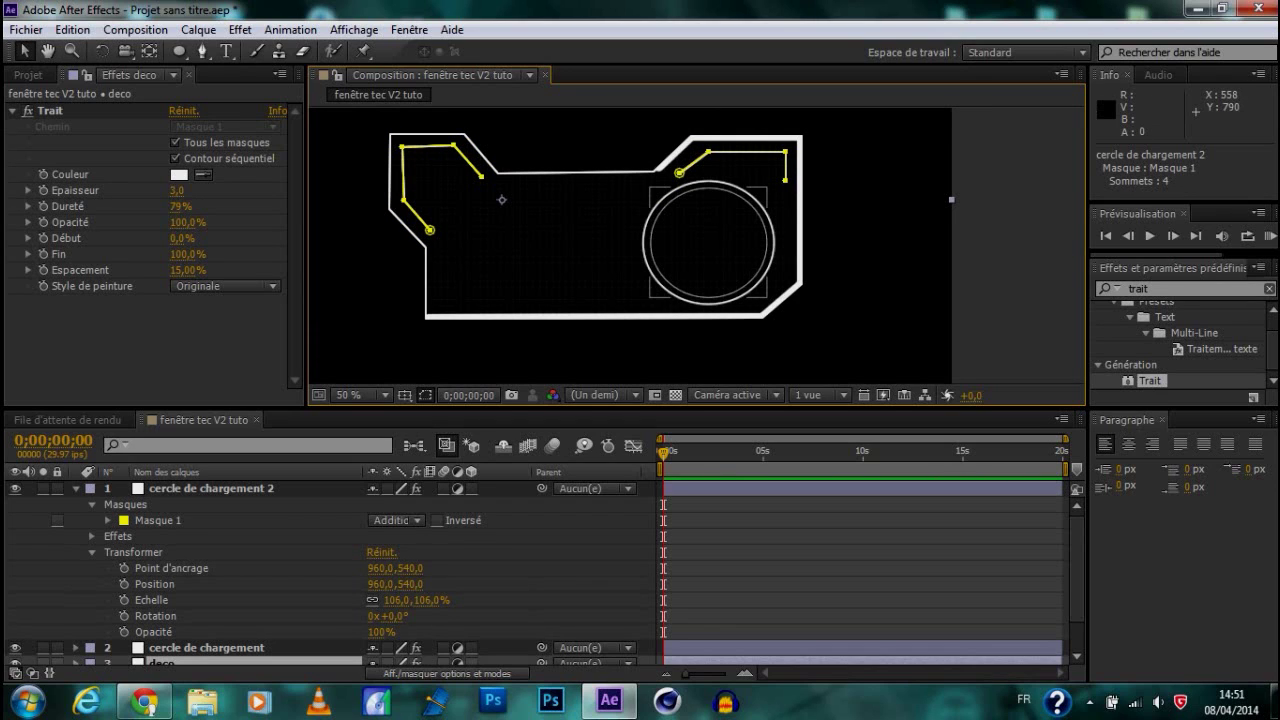
click(75, 489)
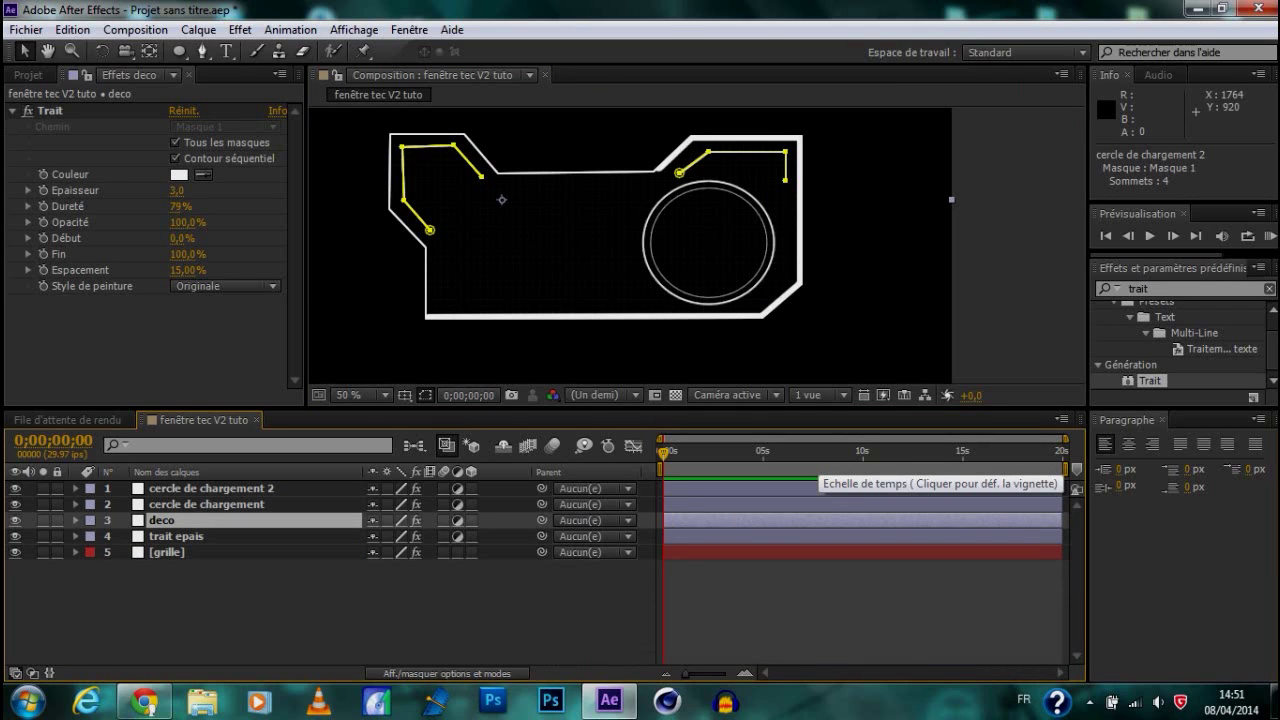
At 0;00;08;00, start keyframing the Trait effect's Début on "cercle de chargement" and its Fin on "cercle de chargement 2"
click(817, 453)
mouse_move(817, 453)
mouse_down()
mouse_move(665, 453)
mouse_move(829, 453)
mouse_up()
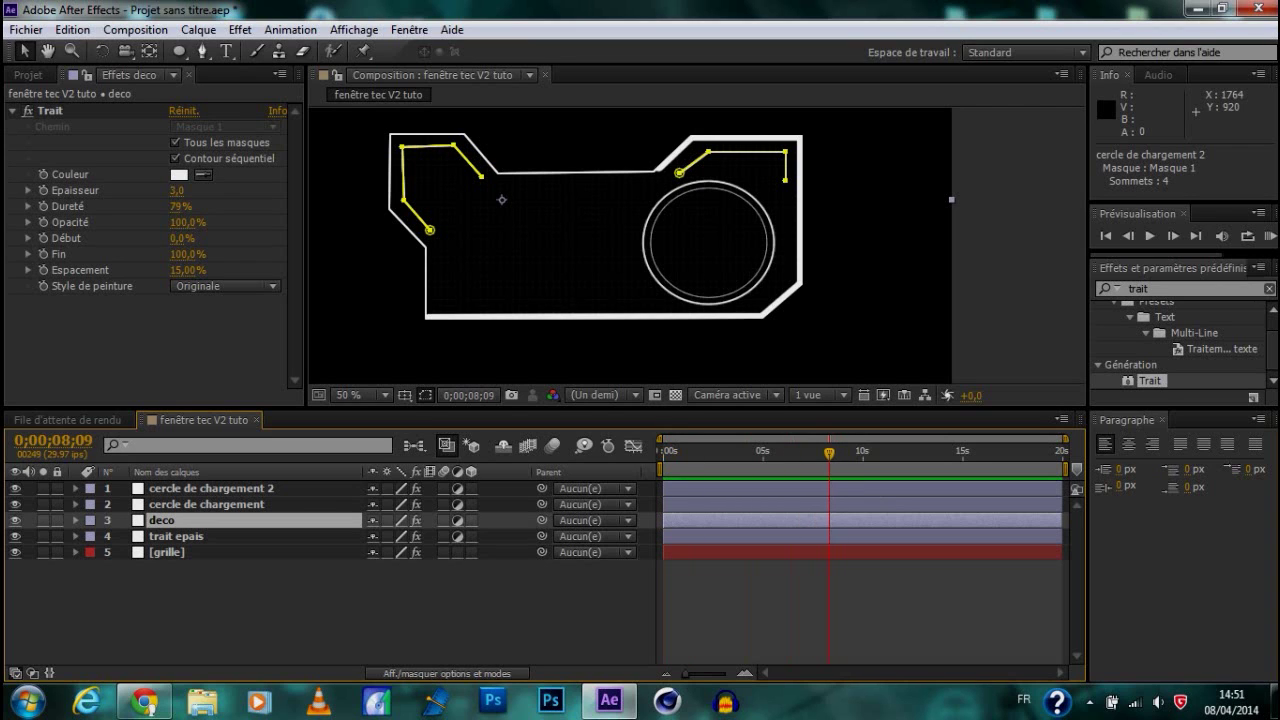
key(alt+shift+j)
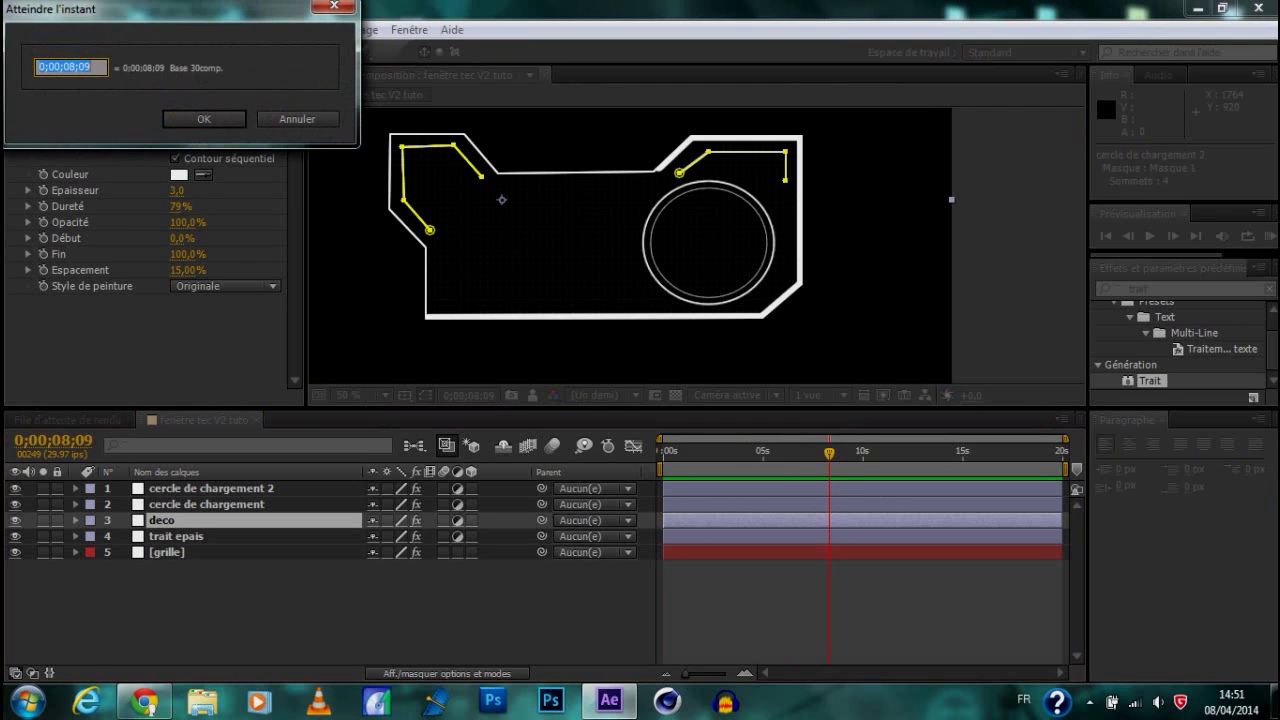
click(92, 67)
key(BackSpace)
text(0)
key(Return)
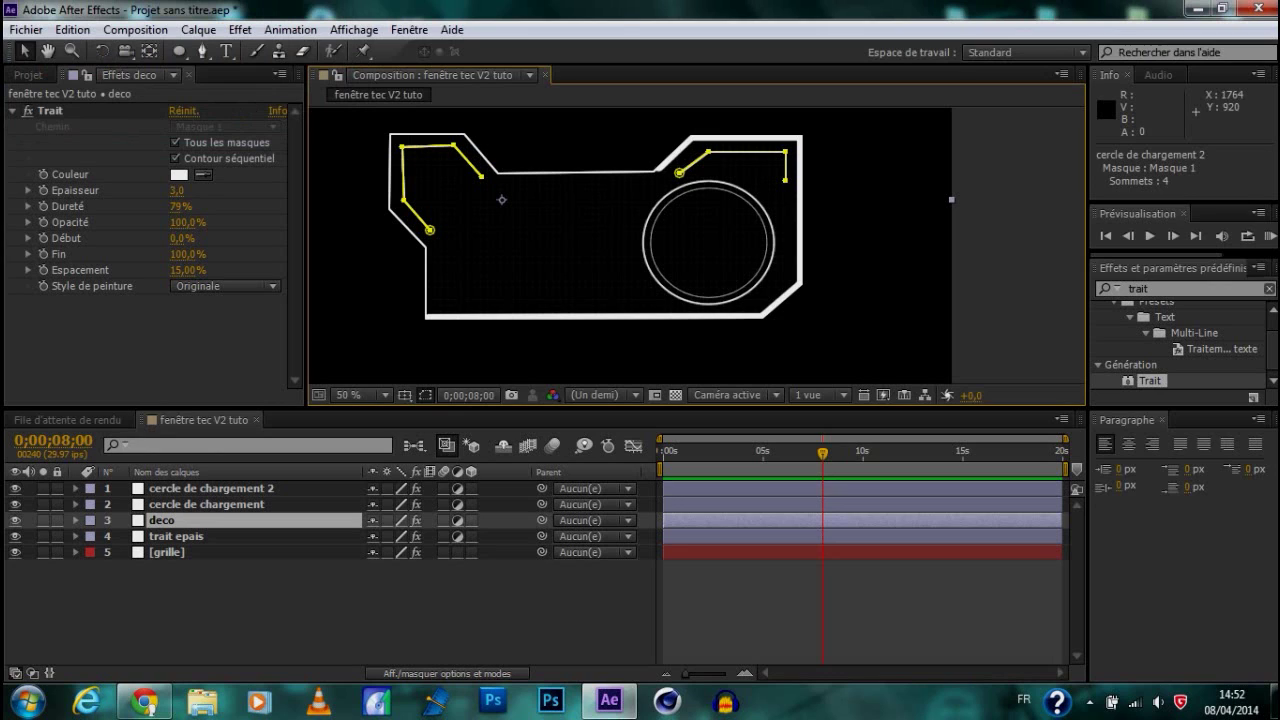
click(773, 303)
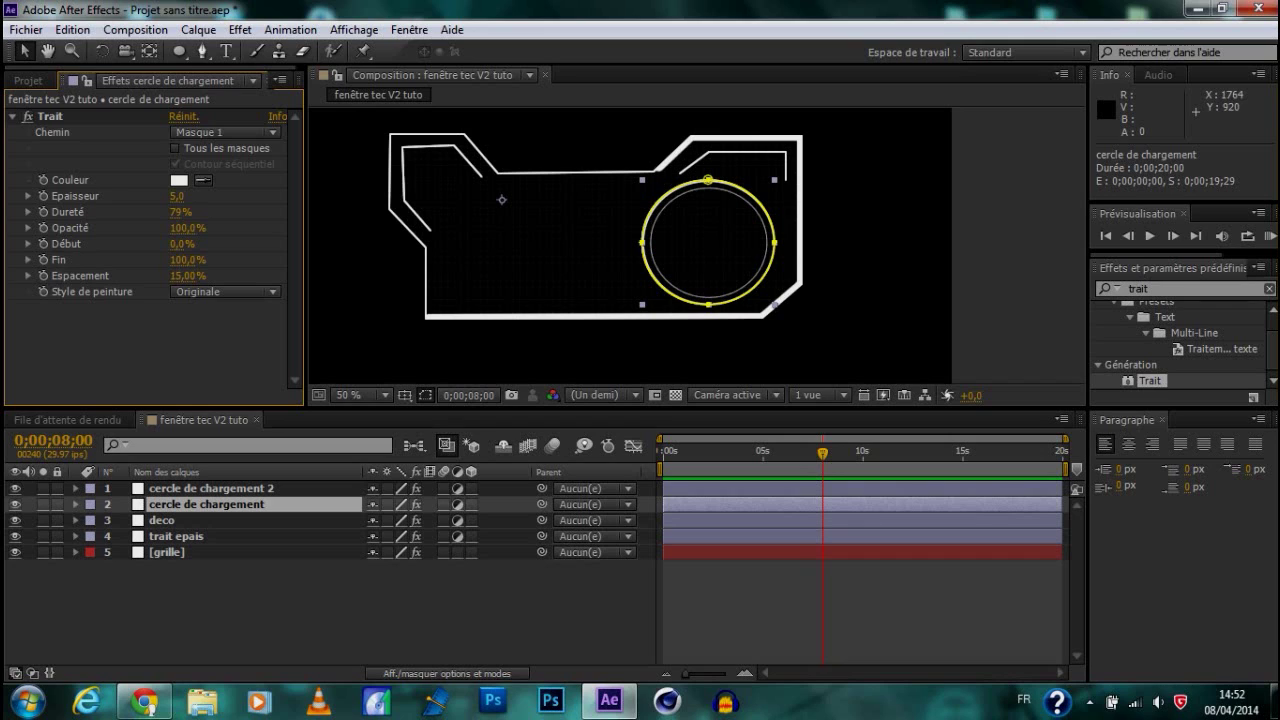
click(43, 243)
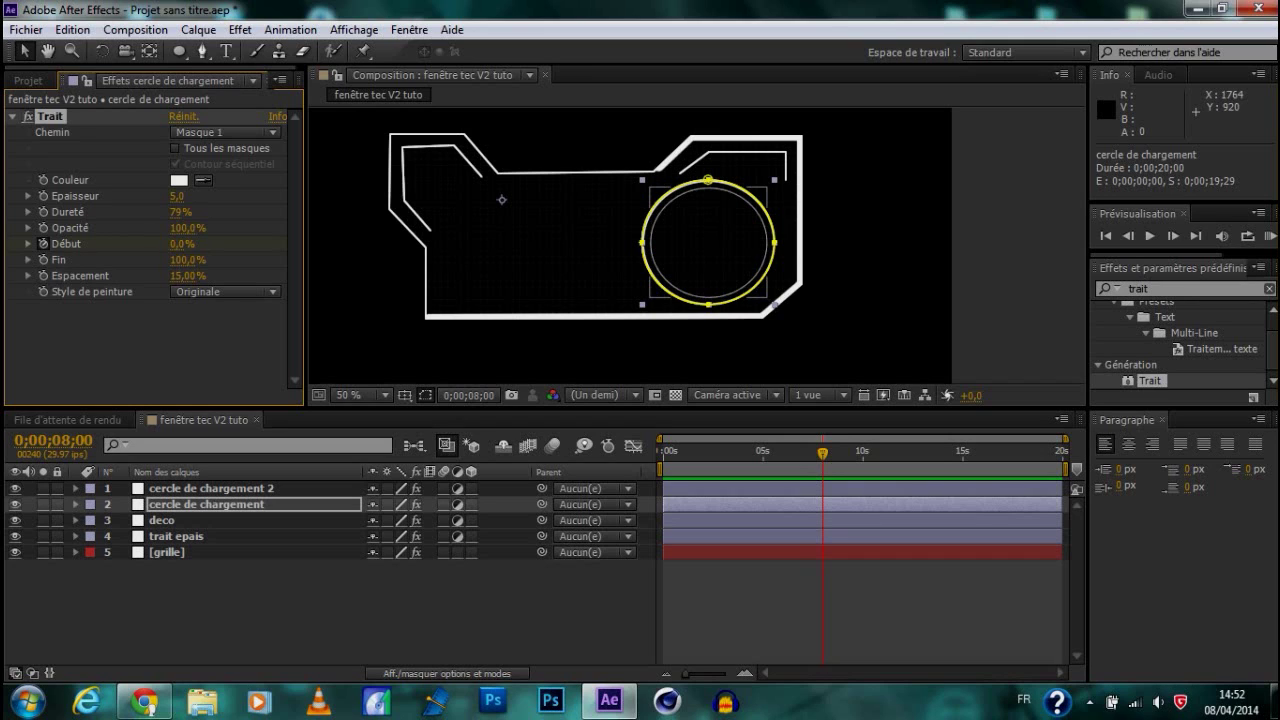
click(211, 489)
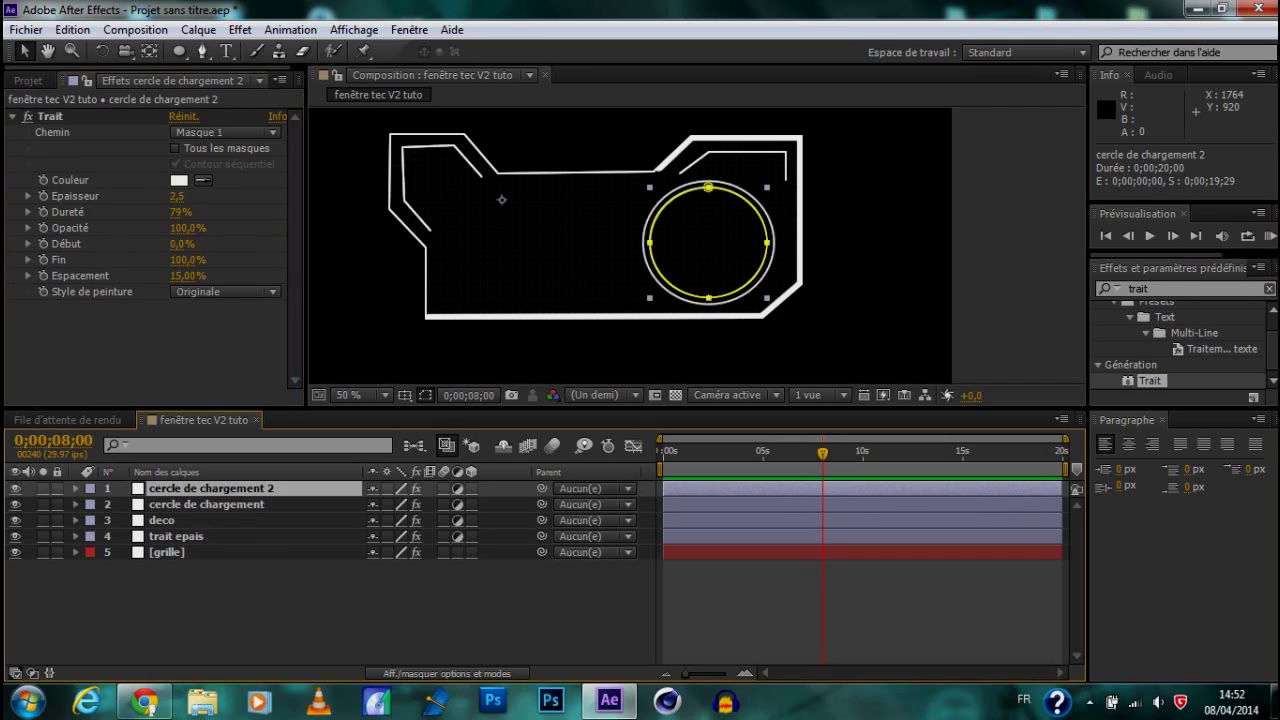
click(43, 260)
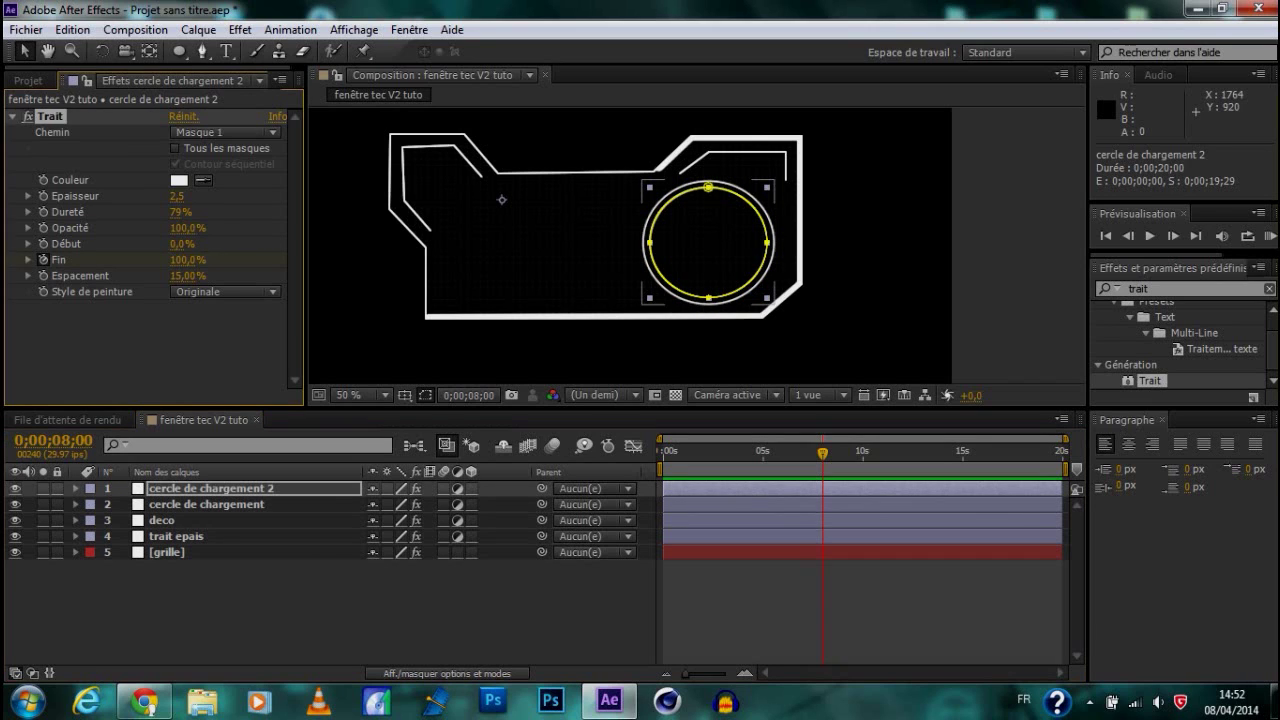
At 0;00;00;00, set Début to 100% on "cercle de chargement" and Fin to 1% on "cercle de chargement 2", and preview the animation
click(207, 505)
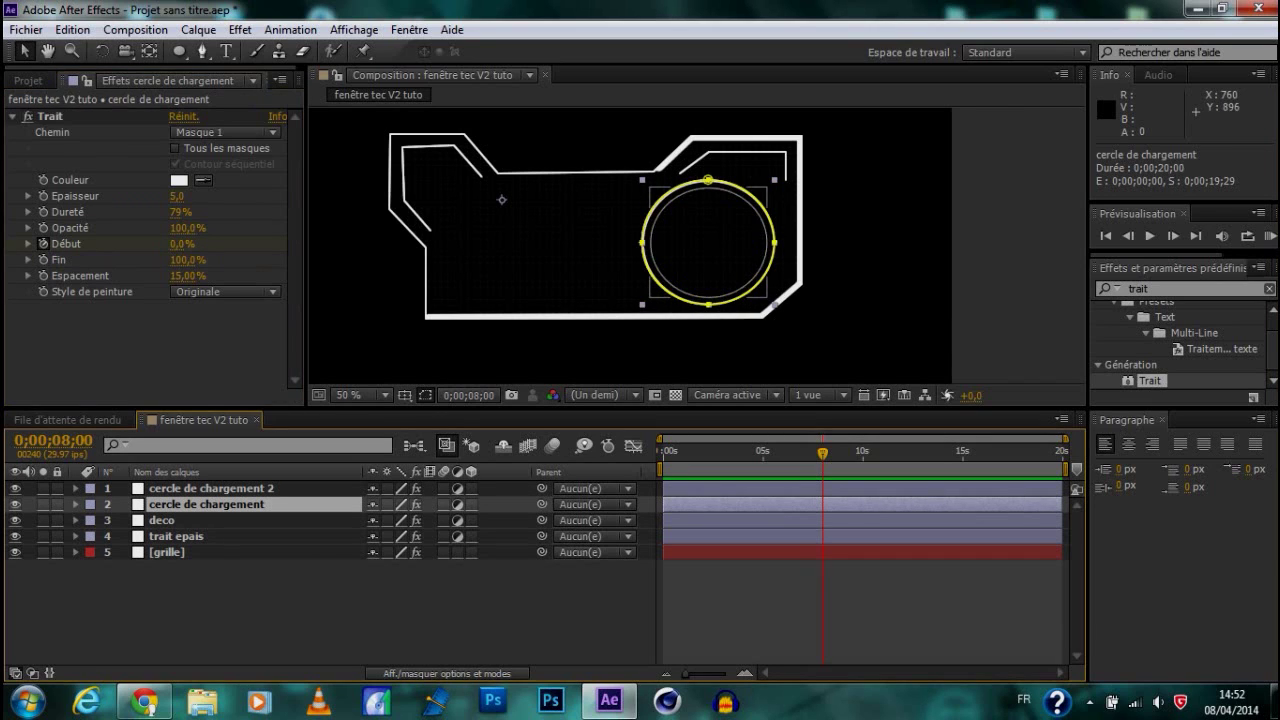
drag(823, 453, 714, 453)
key(Home)
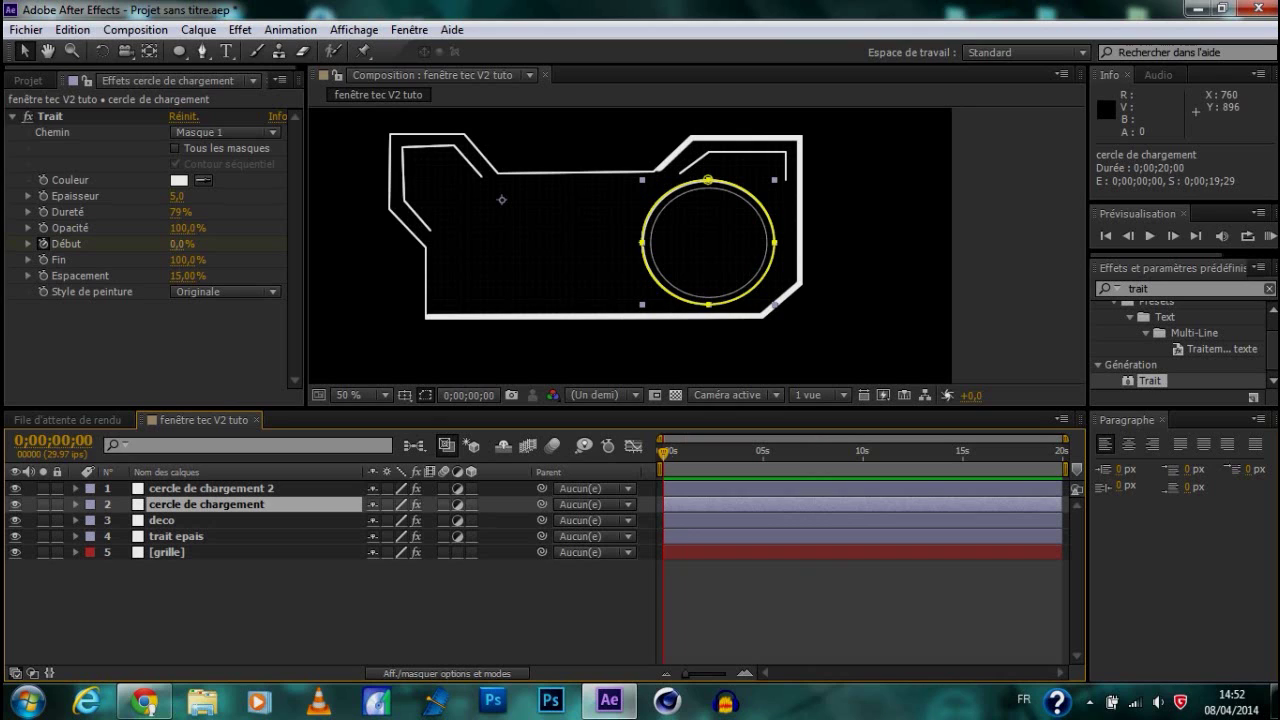
drag(177, 244, 410, 244)
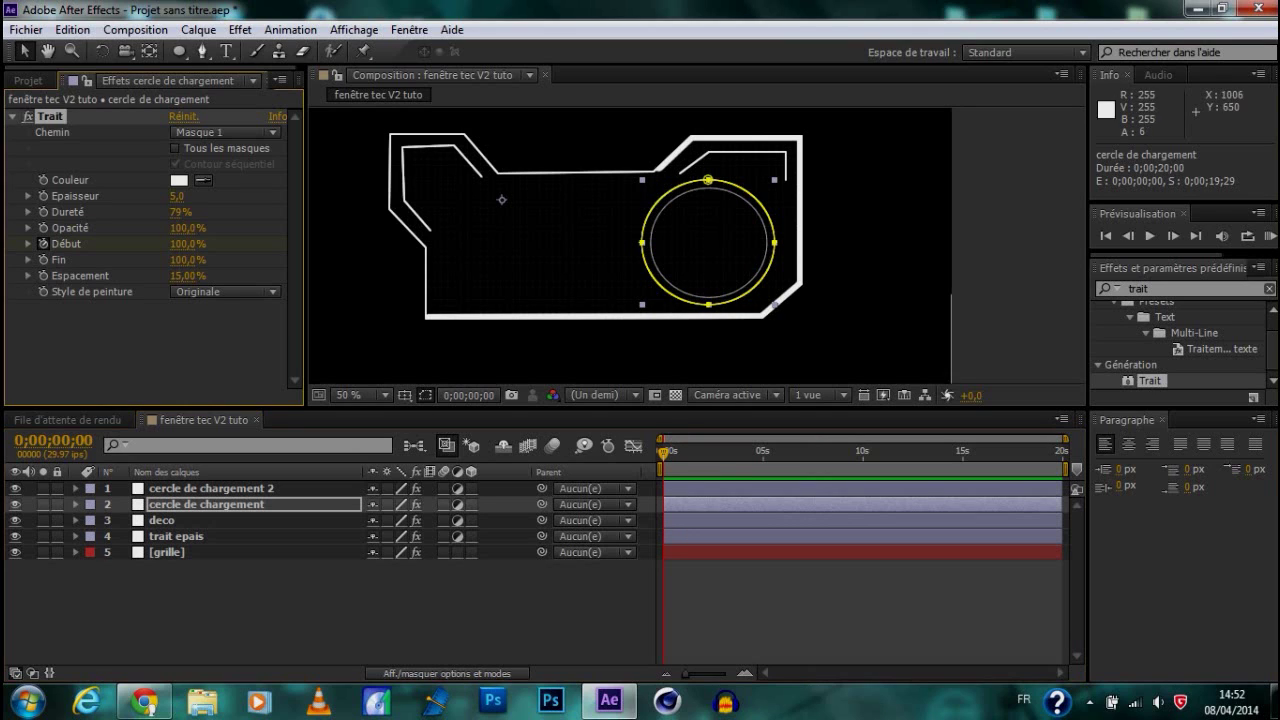
click(211, 489)
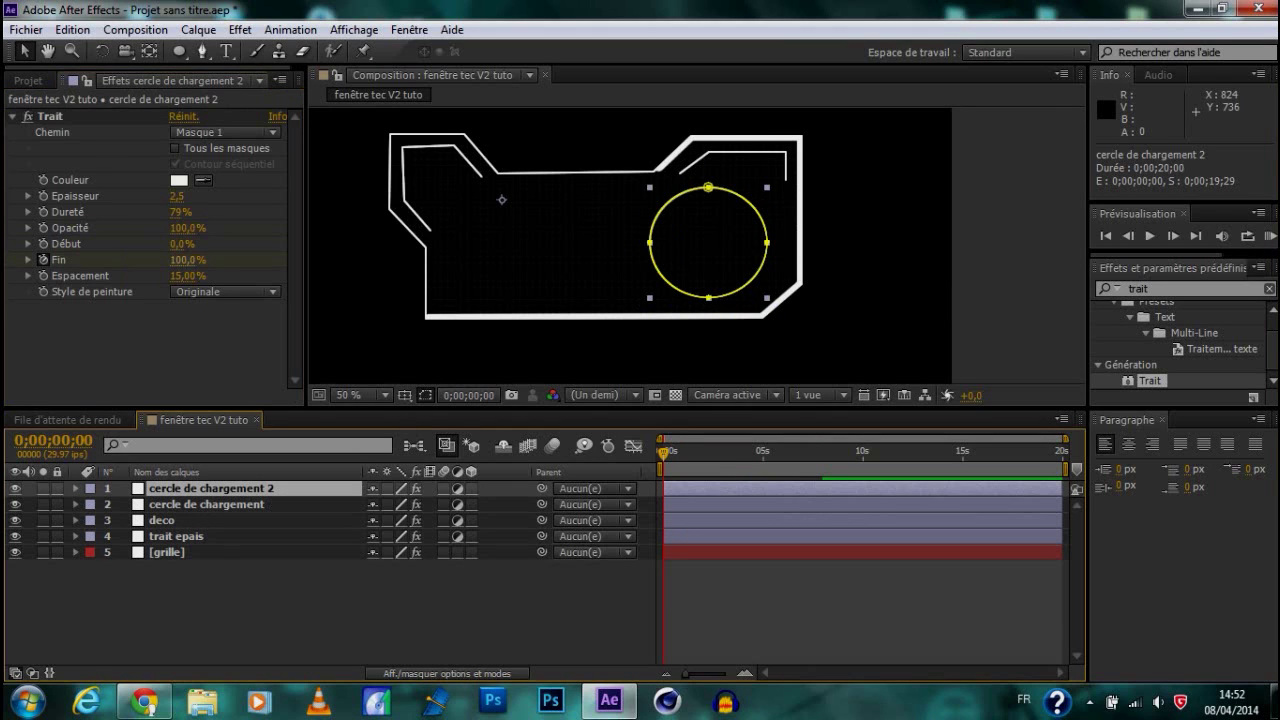
drag(187, 260, 94, 260)
click(886, 376)
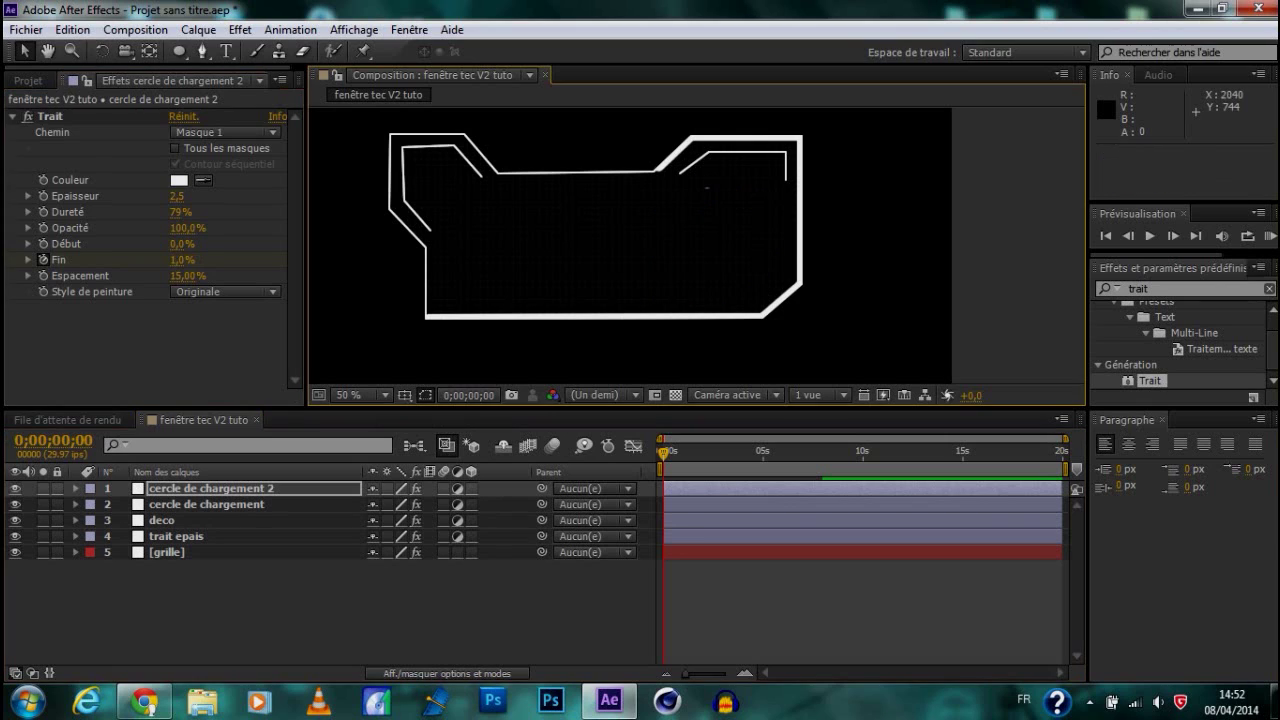
key(space)
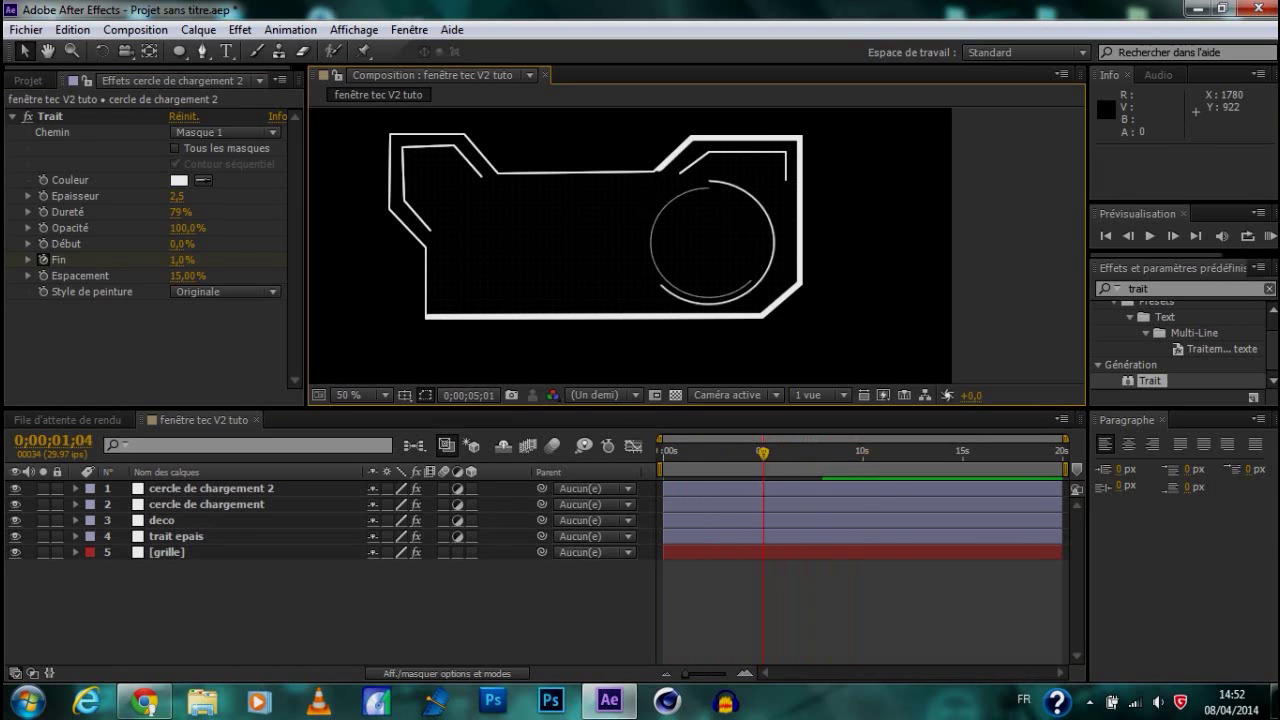
At 0;00;08;05, create an empty text layer inside the circles and rename it "chargement"
click(826, 452)
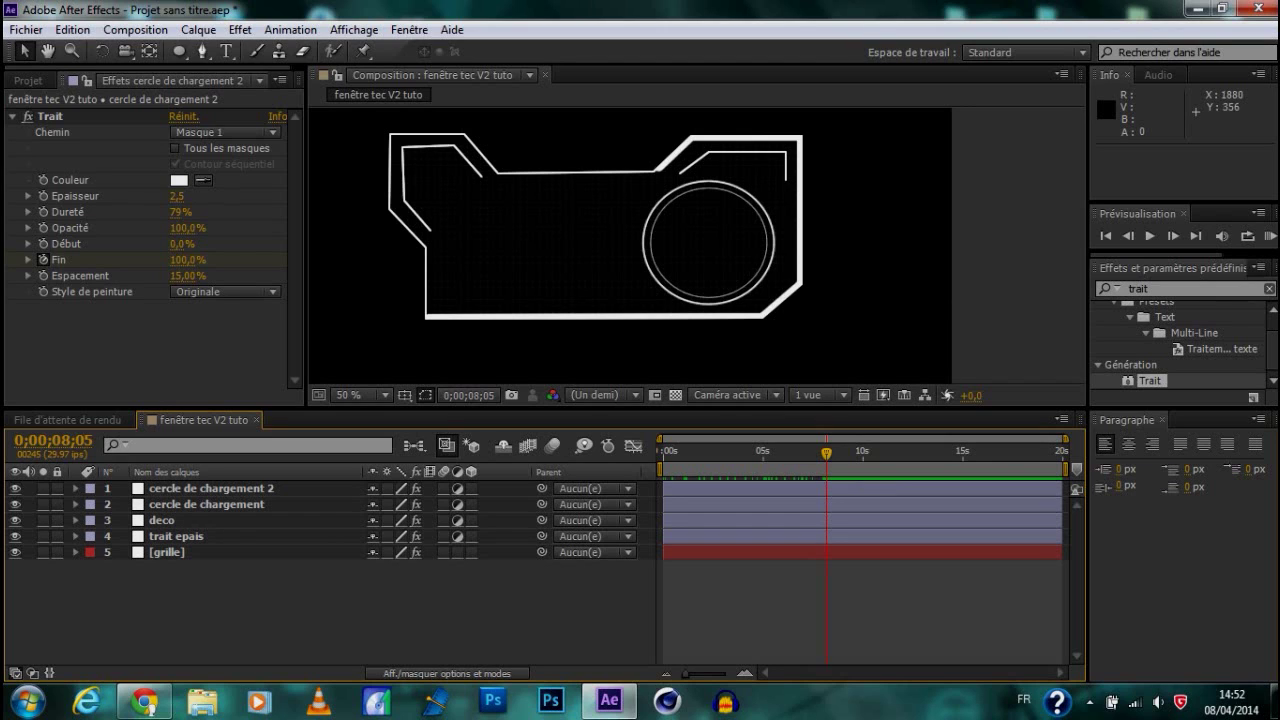
key(ctrl+t)
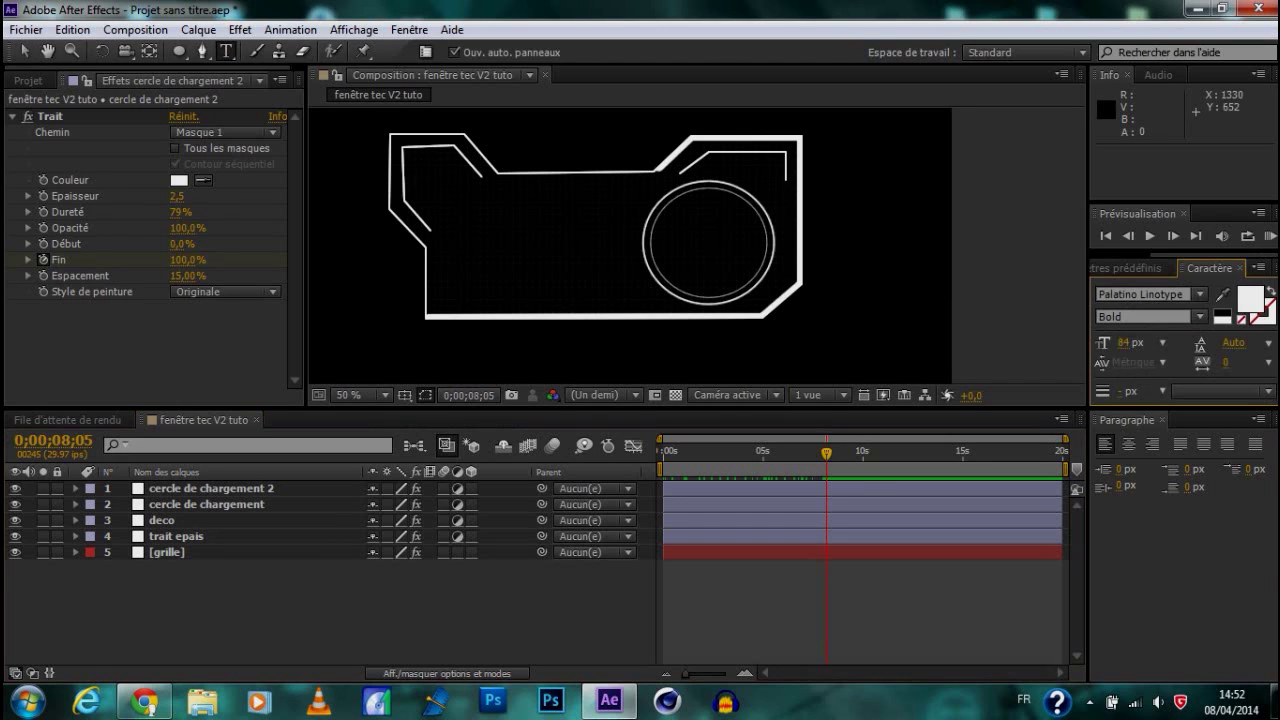
click(675, 252)
click(860, 489)
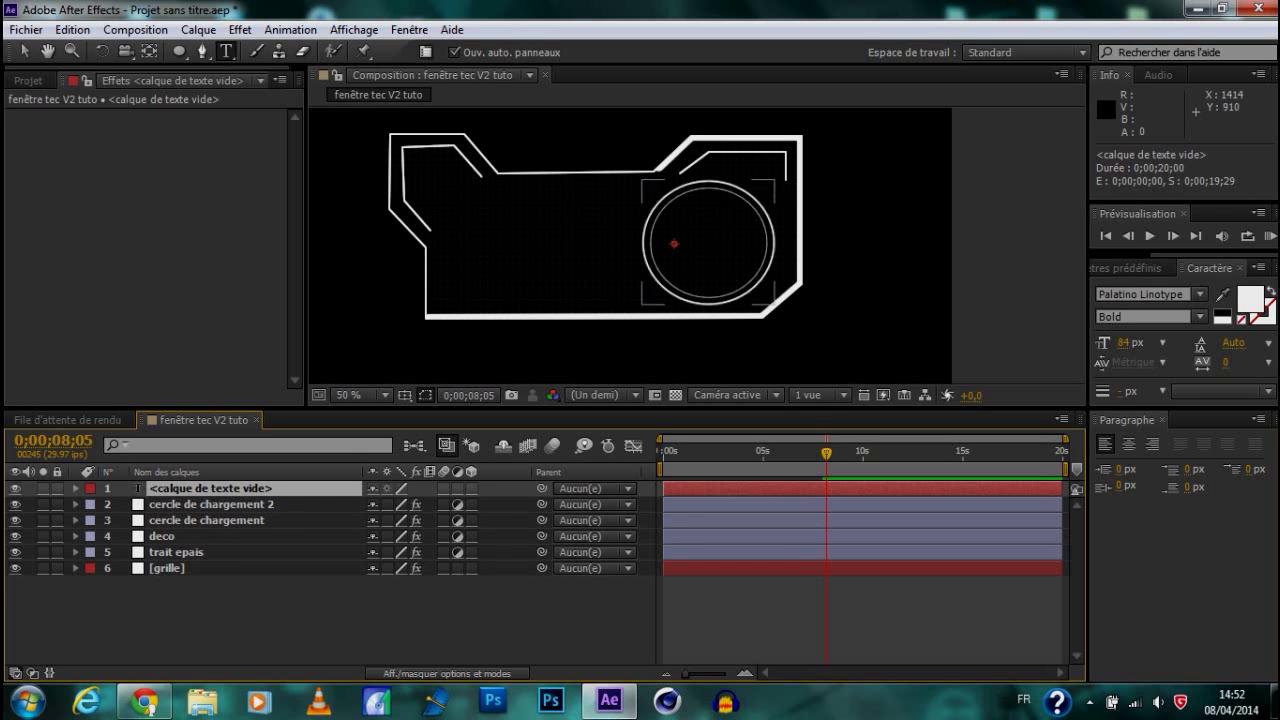
right_click(256, 488)
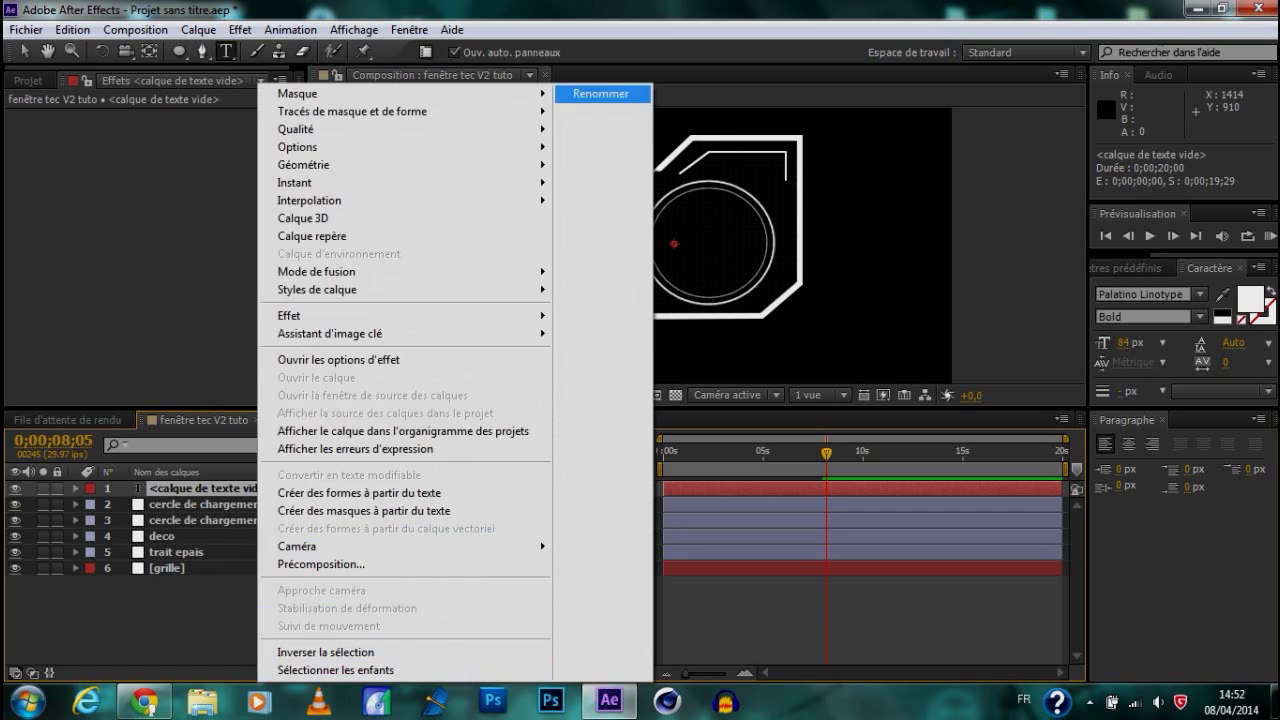
click(600, 93)
text(chargement)
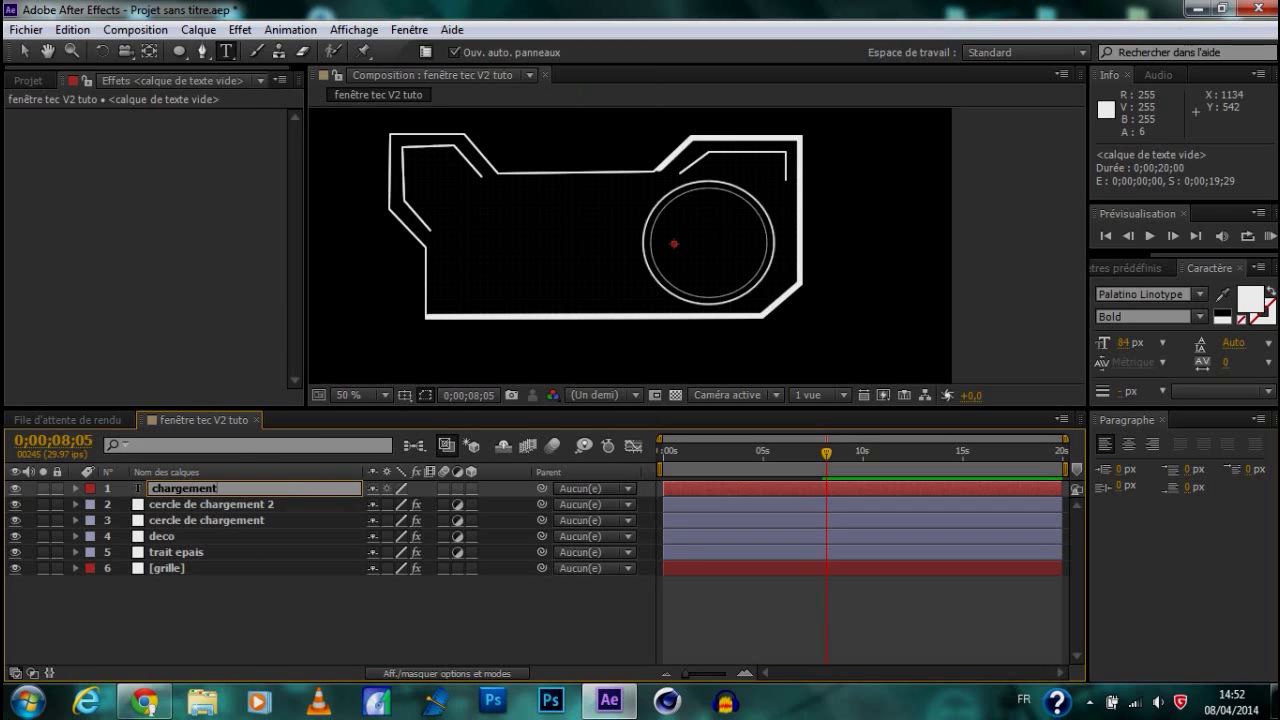
key(Return)
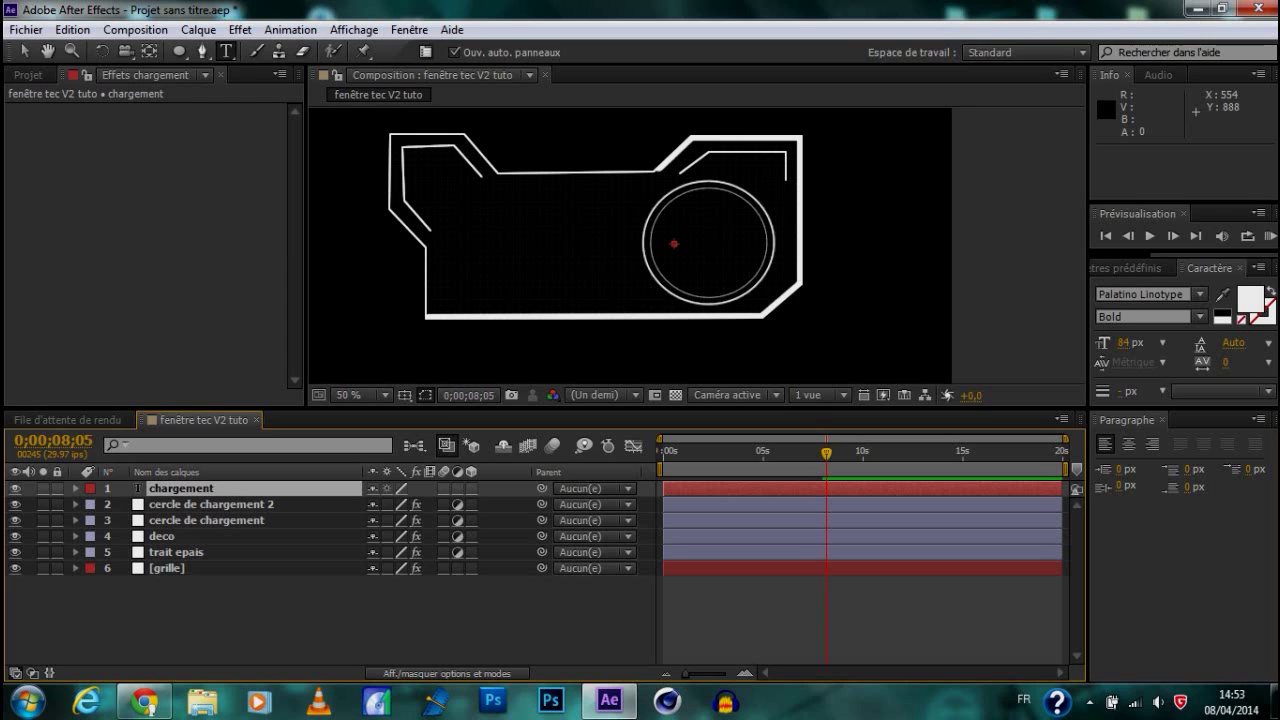
click(240, 29)
mouse_move(320, 603)
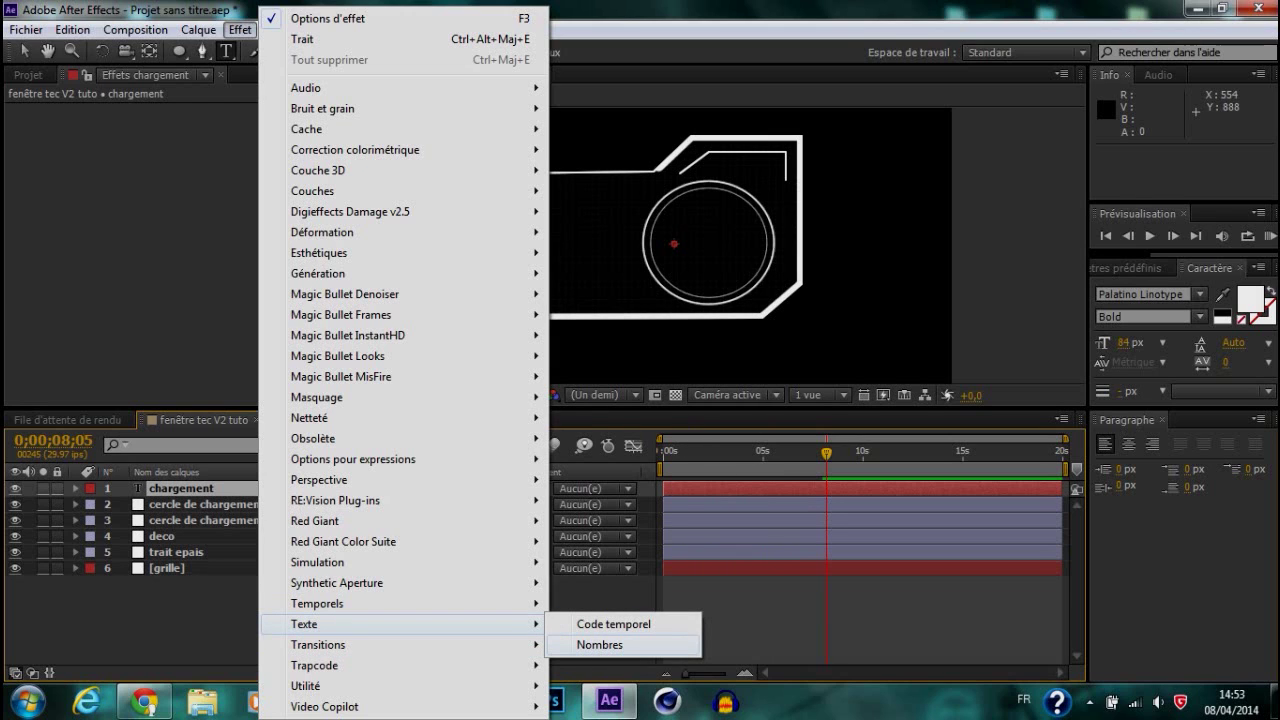
click(600, 645)
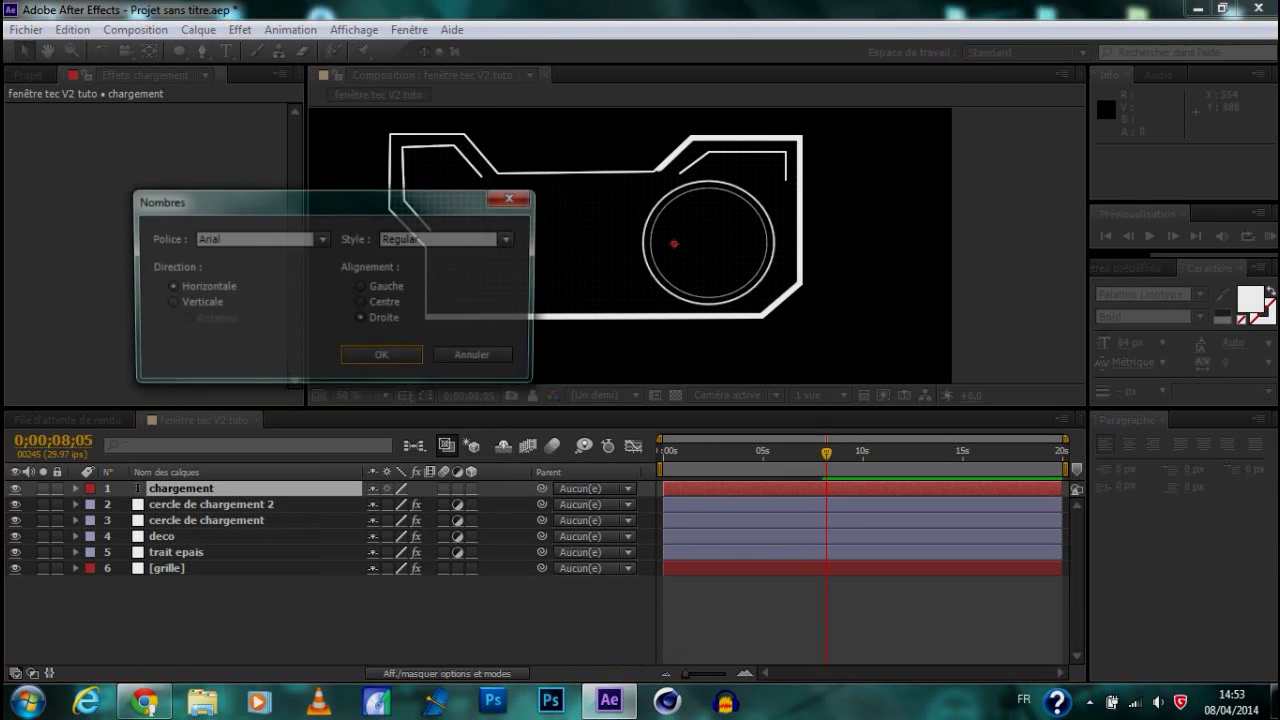
click(250, 239)
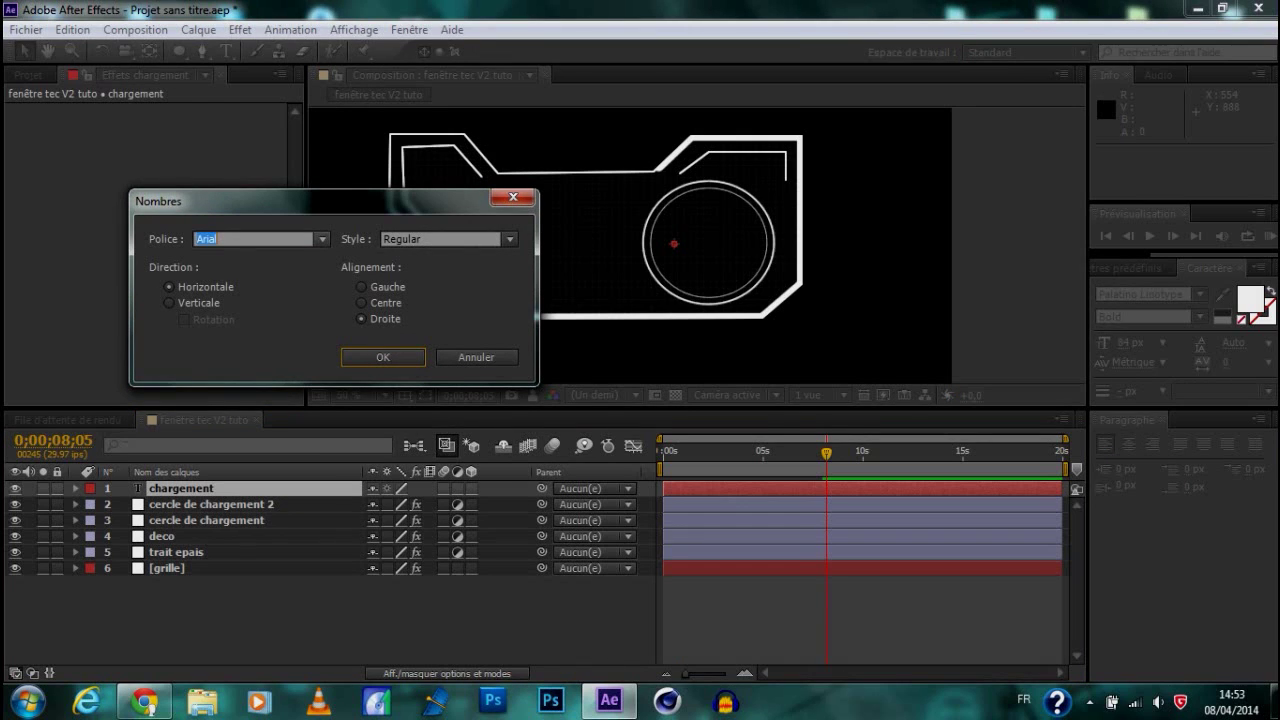
text(Zombie Holocaust)
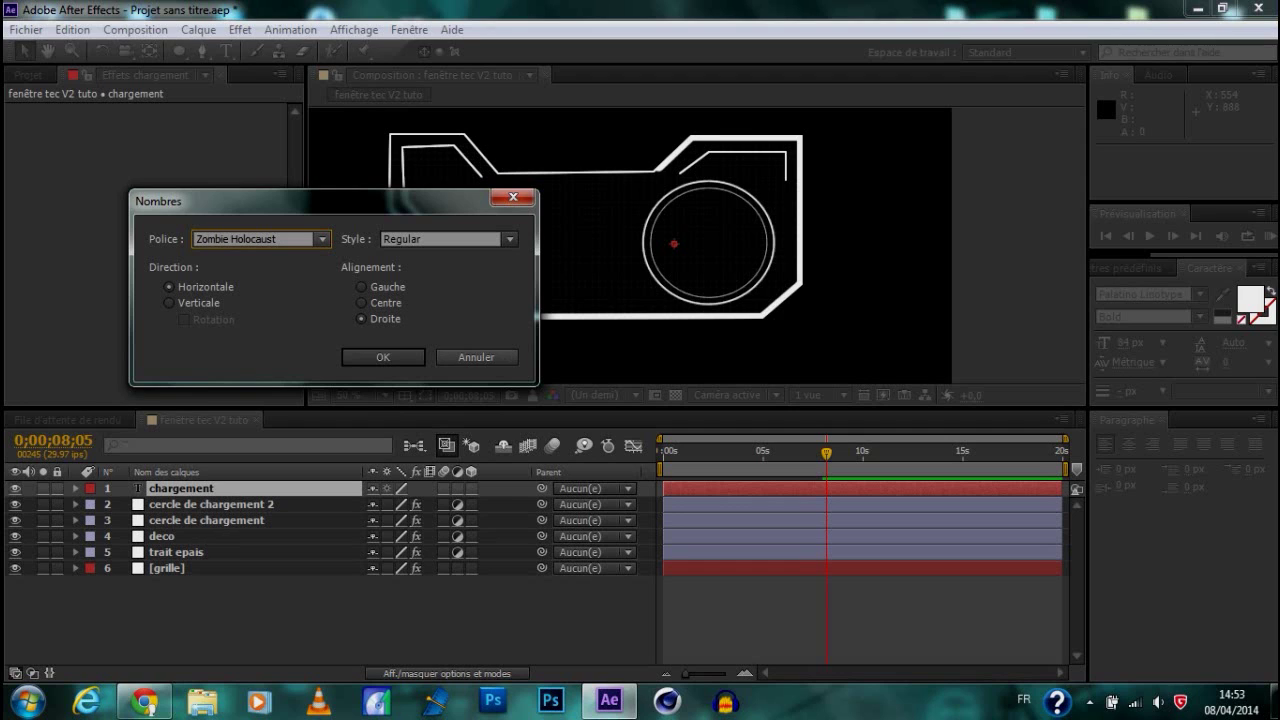
key(Return)
Change the font of the "chargement" text layer to OmegaForce in the Expanded style
click(1143, 294)
key(Up)
key(Up)
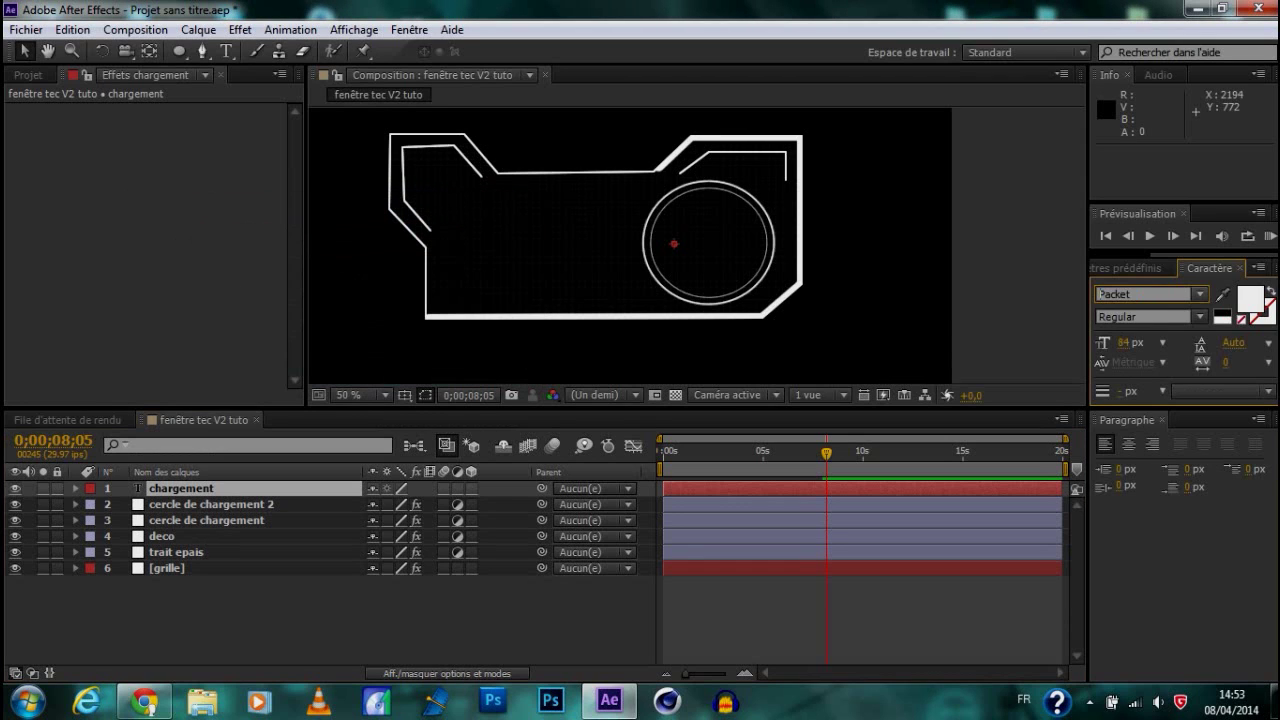
key(Up)
key(Up)
key(Up)
key(Up)
key(Up)
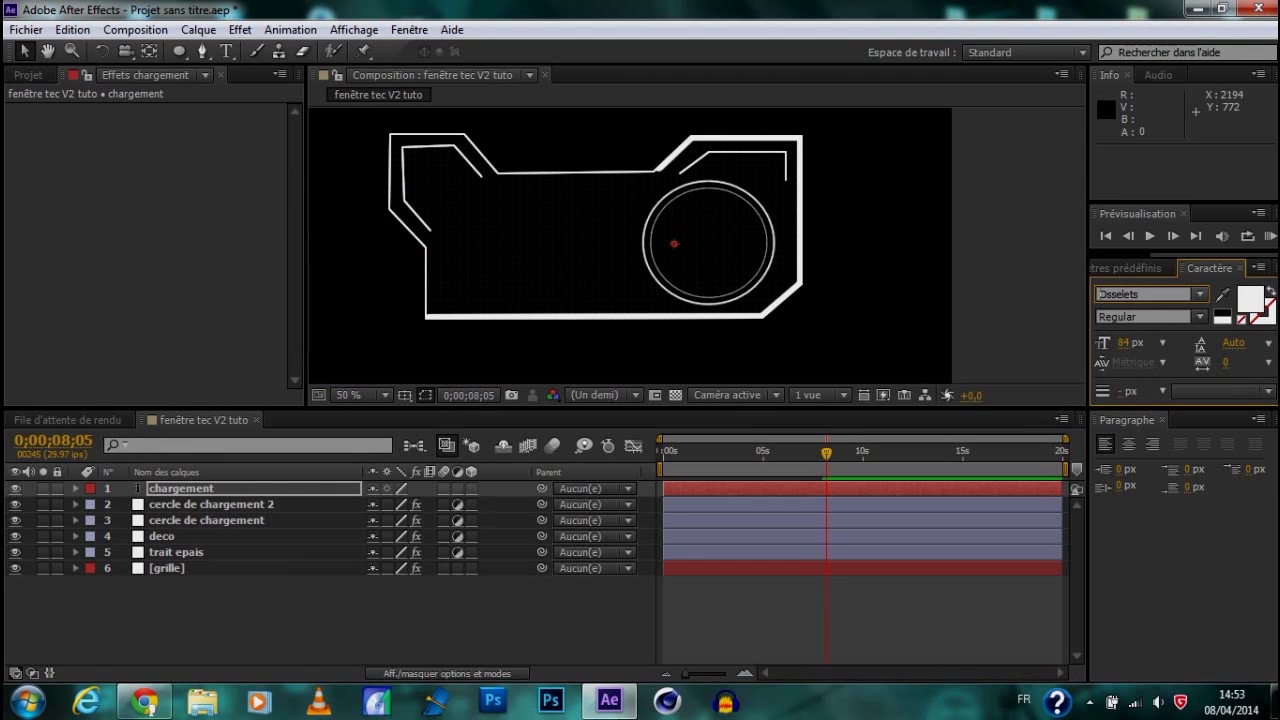
key(Up)
key(Up)
key(Up)
key(Up)
key(Up)
key(Up)
key(Up)
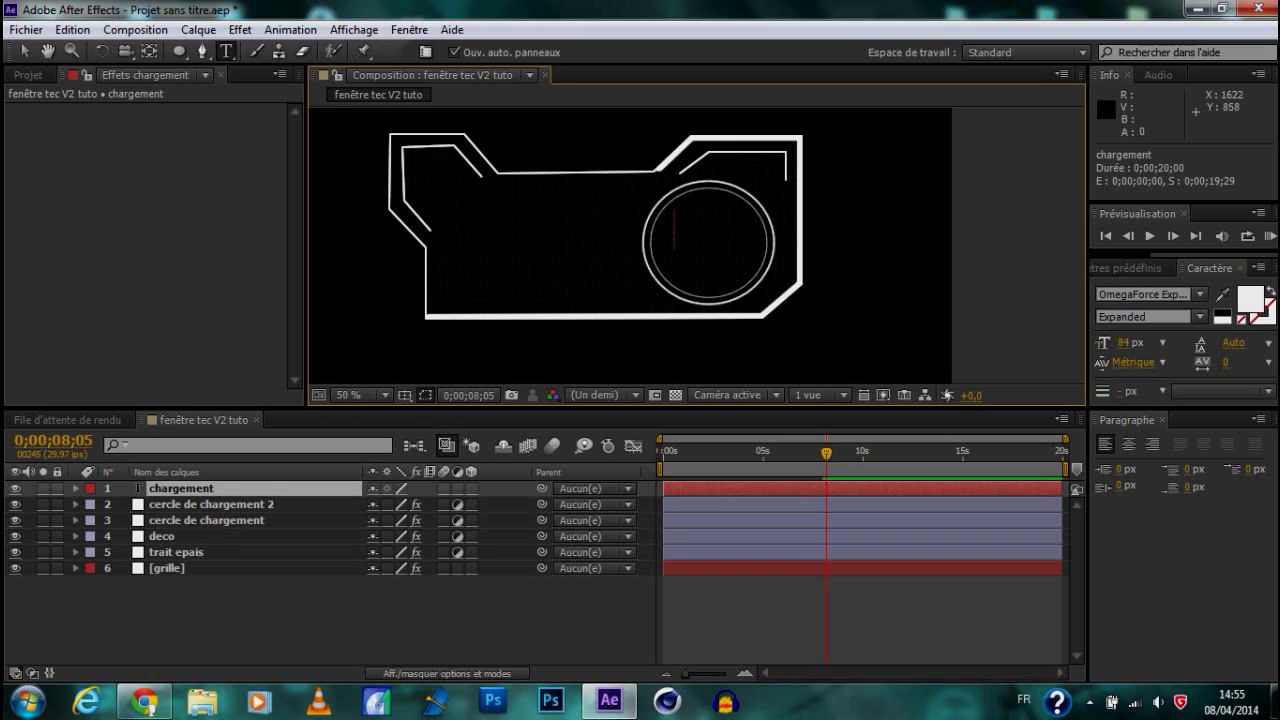
Enter 100 in the "chargement" text layer and choose the OmegaForce Gradient font
text(100)
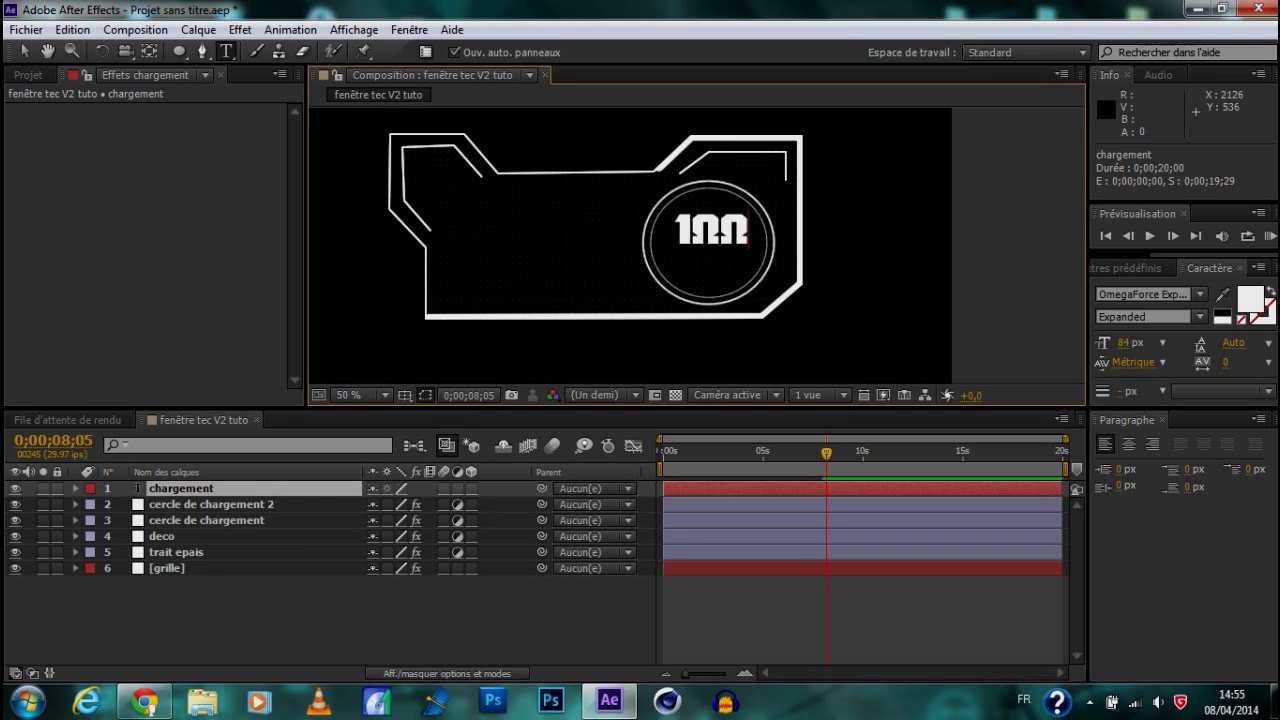
click(1144, 295)
key(Down)
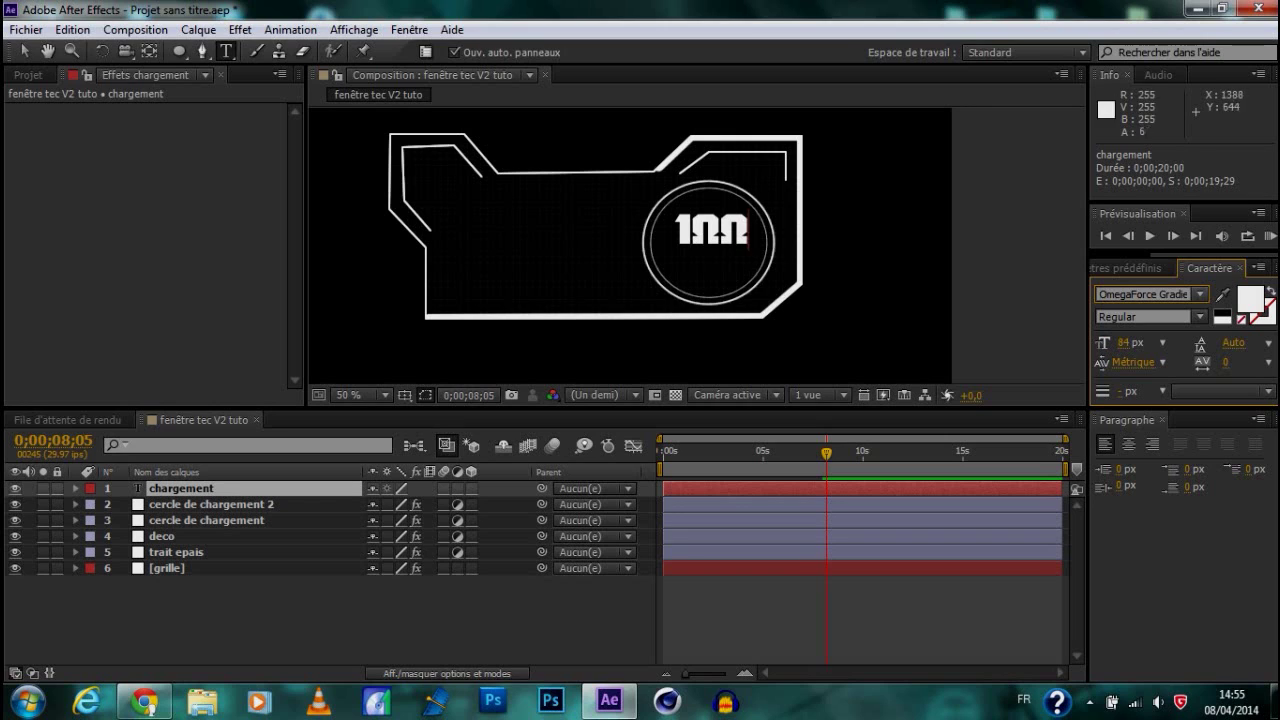
Try successive fonts on the whole 100 text, from OmegaForce Expanded through Opium to Outer zone
drag(746, 233, 679, 233)
click(1144, 295)
key(Down)
key(Down)
key(Down)
key(Down)
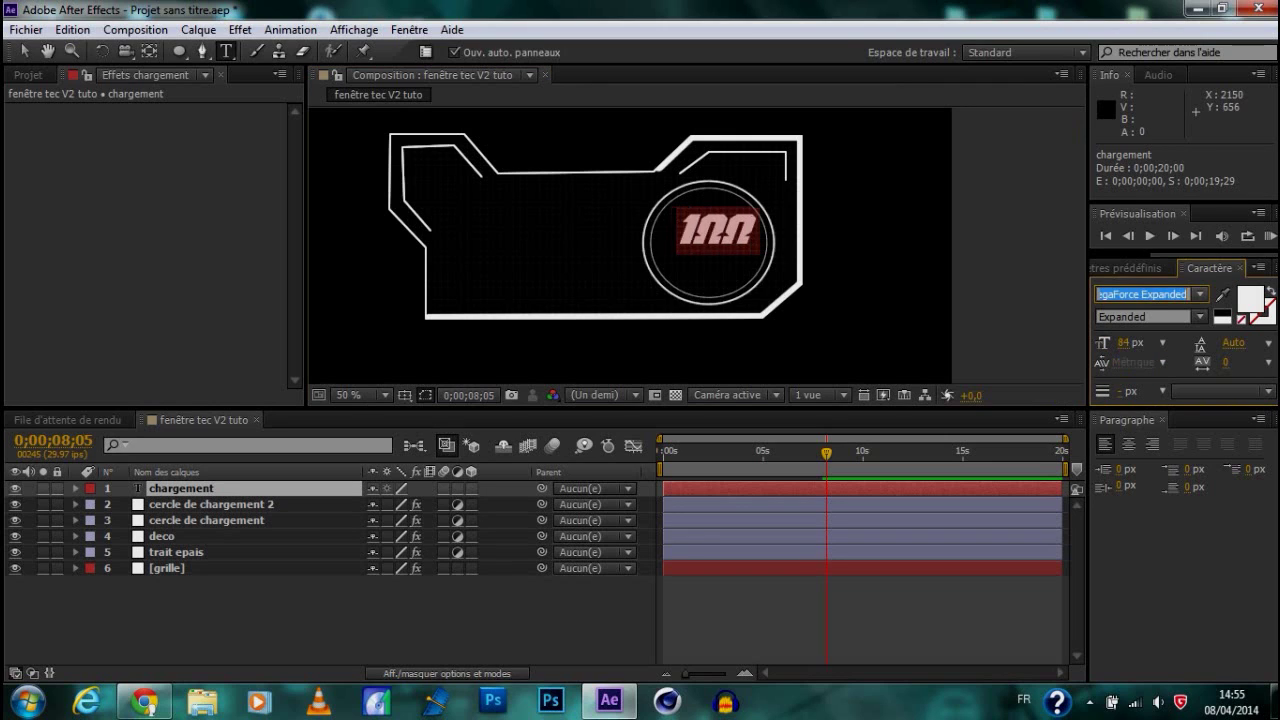
key(Down)
key(Down)
key(Down)
key(Down)
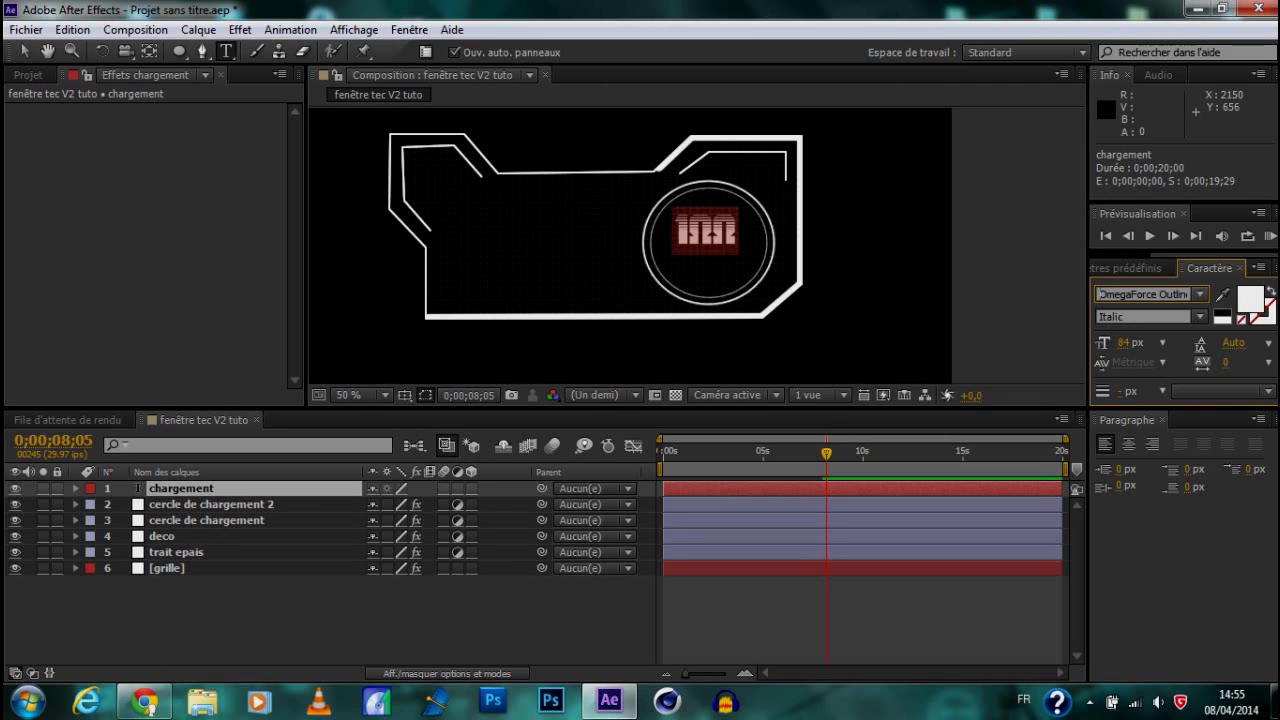
key(Down)
key(Down)
key(Down)
key(Down)
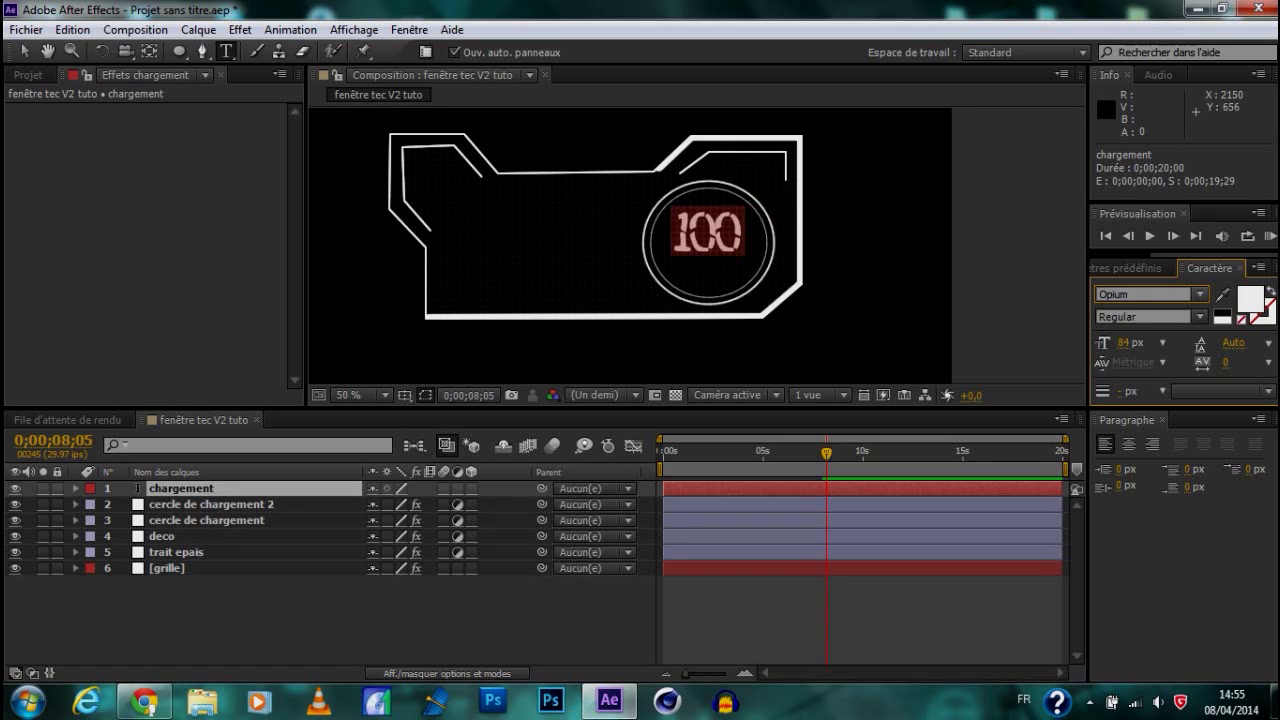
key(Down)
key(Down)
key(Down)
key(Up)
key(Up)
key(Up)
key(Up)
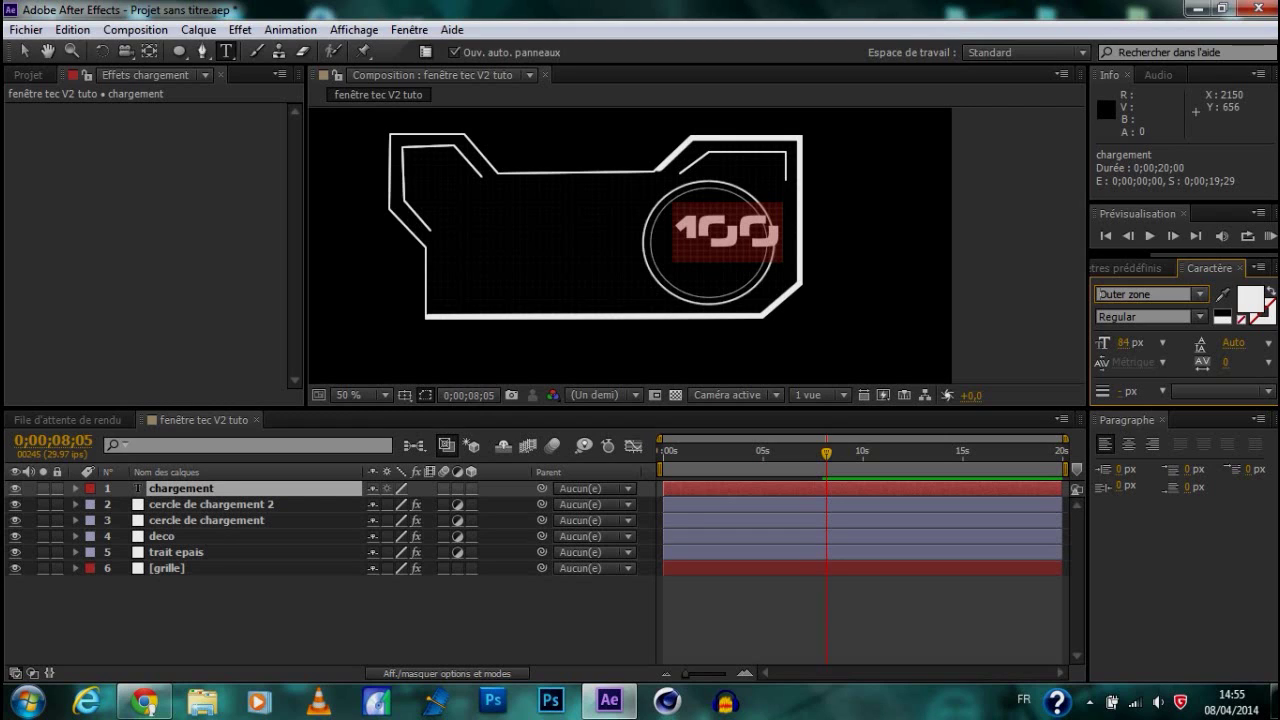
Set the text's font to 04b_19 and delete the 100 from the "chargement" layer
drag(1153, 295, 1093, 295)
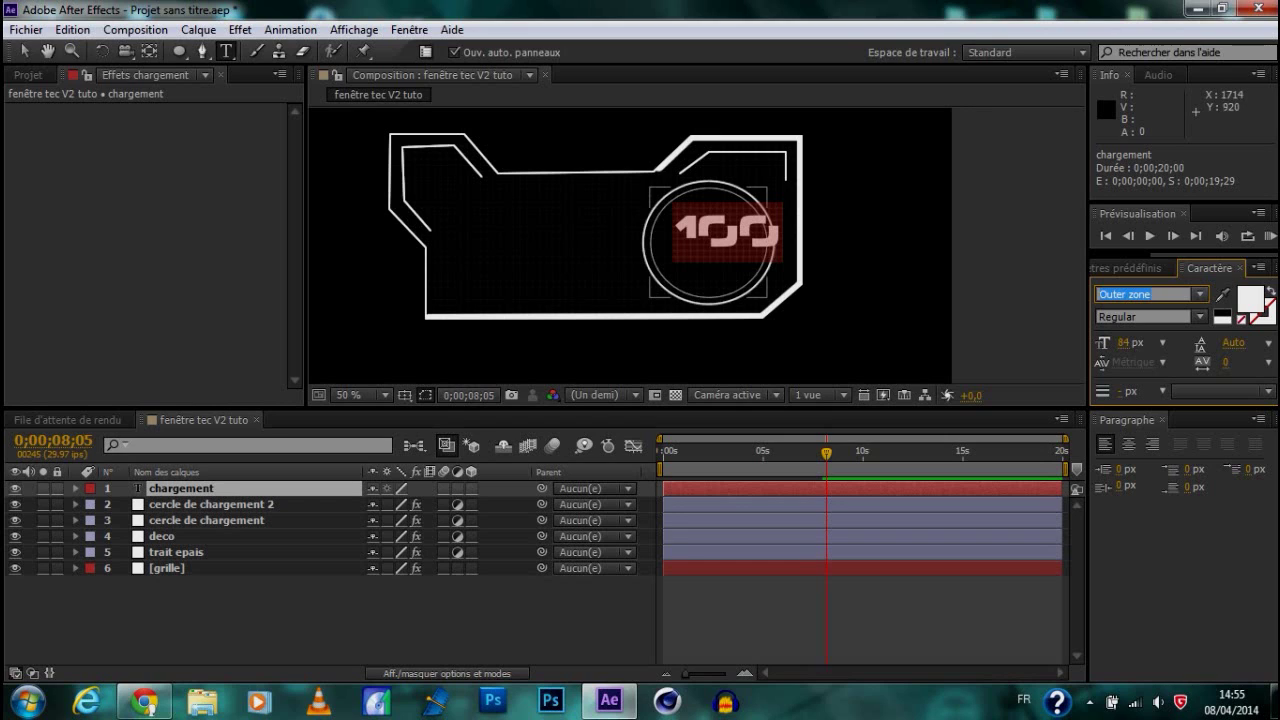
text(04b_19)
key(Return)
key(BackSpace)
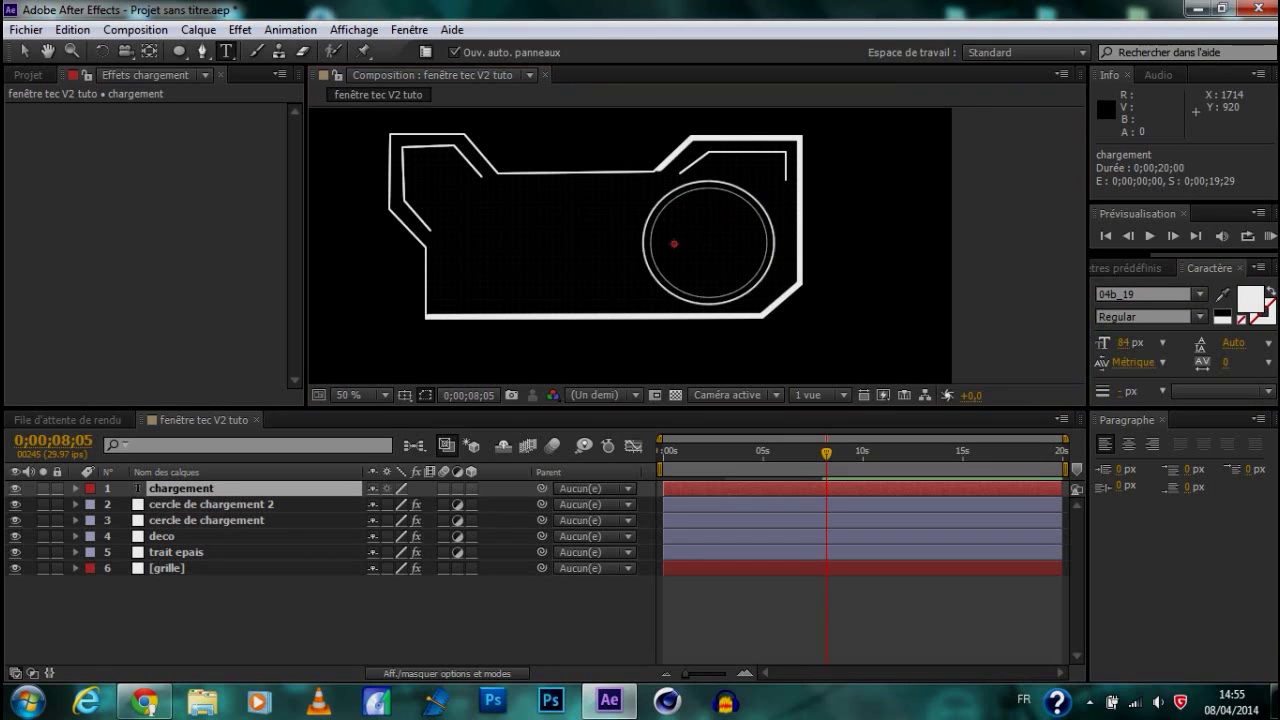
Apply the Nombres effect to "chargement" with the Outer zone font, Regular style and Centre alignment
click(240, 29)
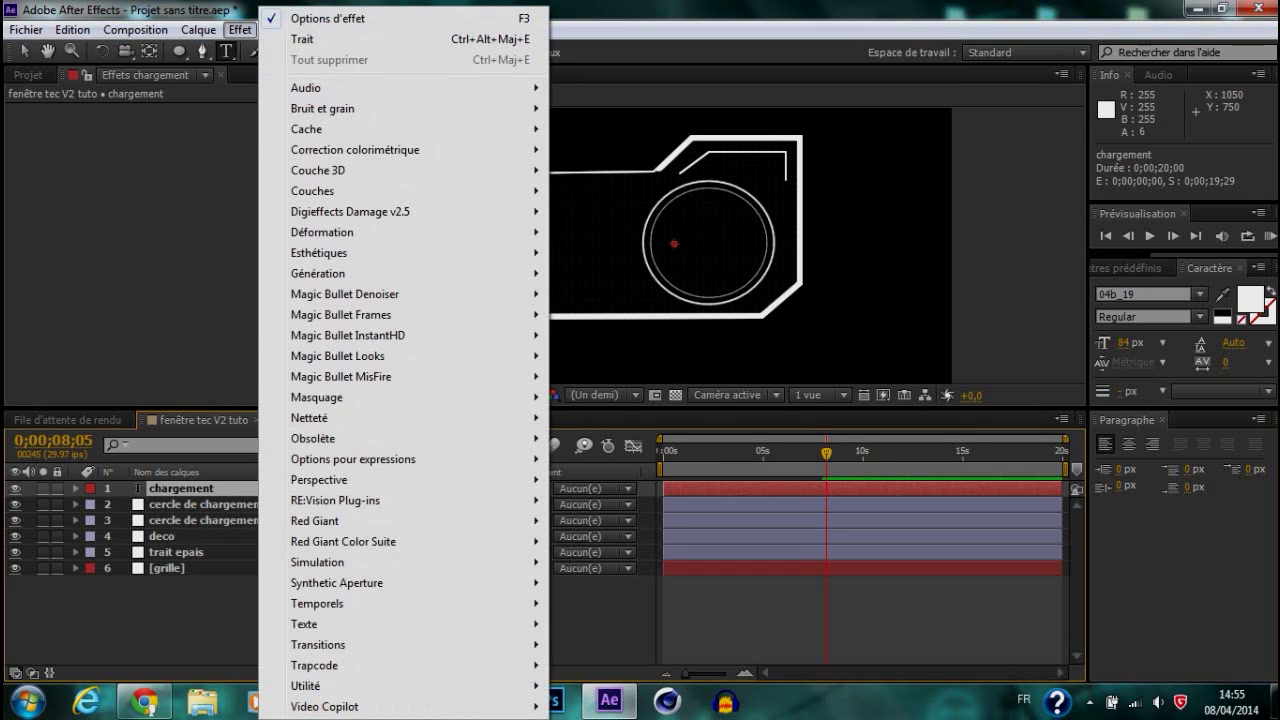
mouse_move(310, 624)
click(600, 645)
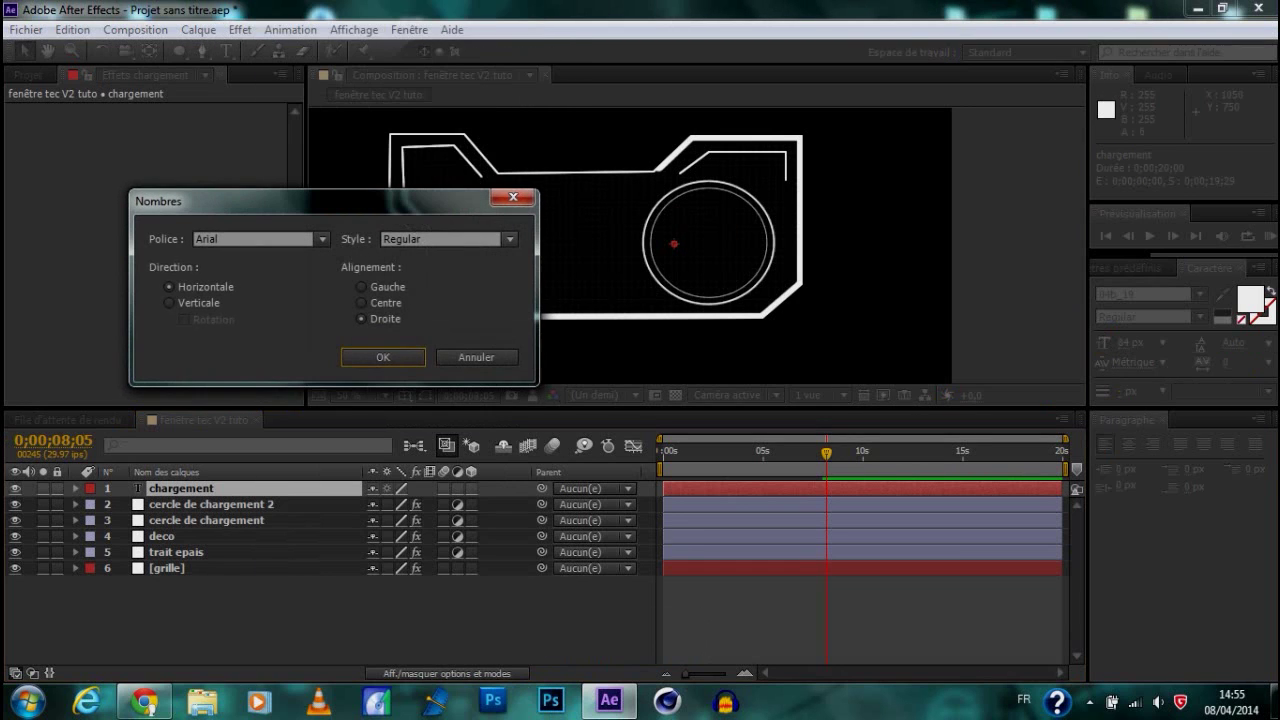
click(255, 239)
text(Outer zone)
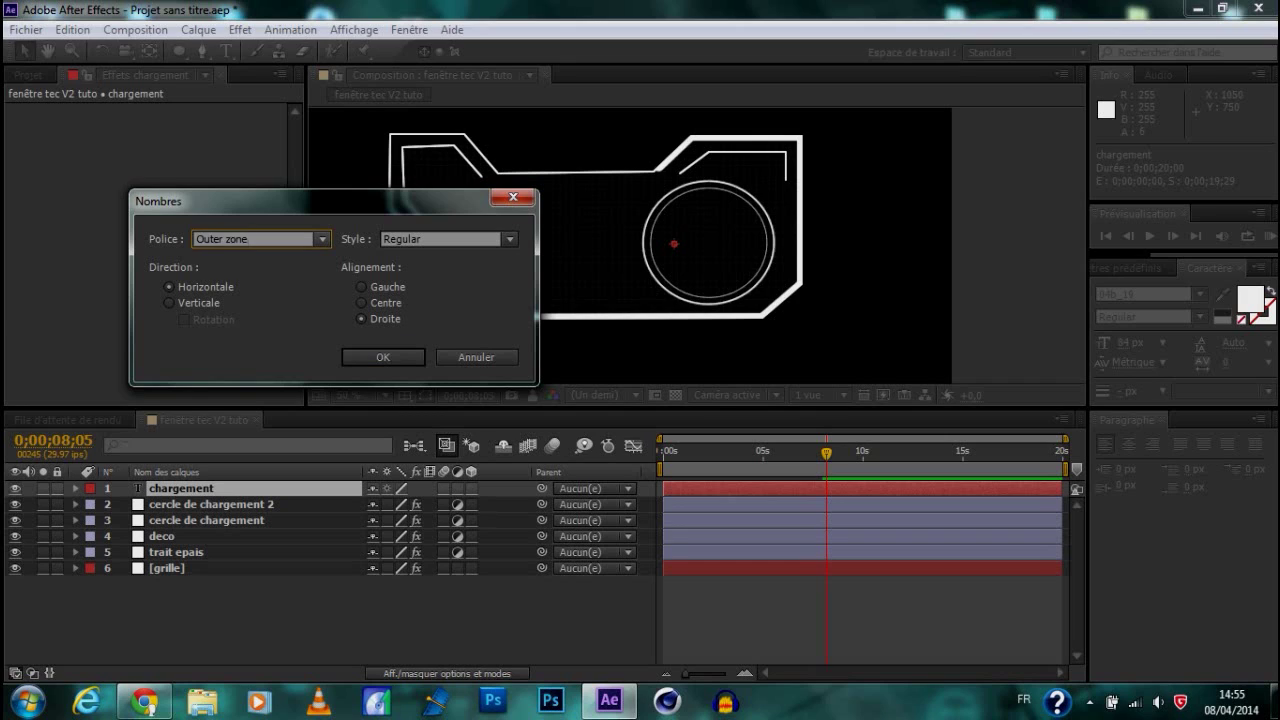
click(361, 302)
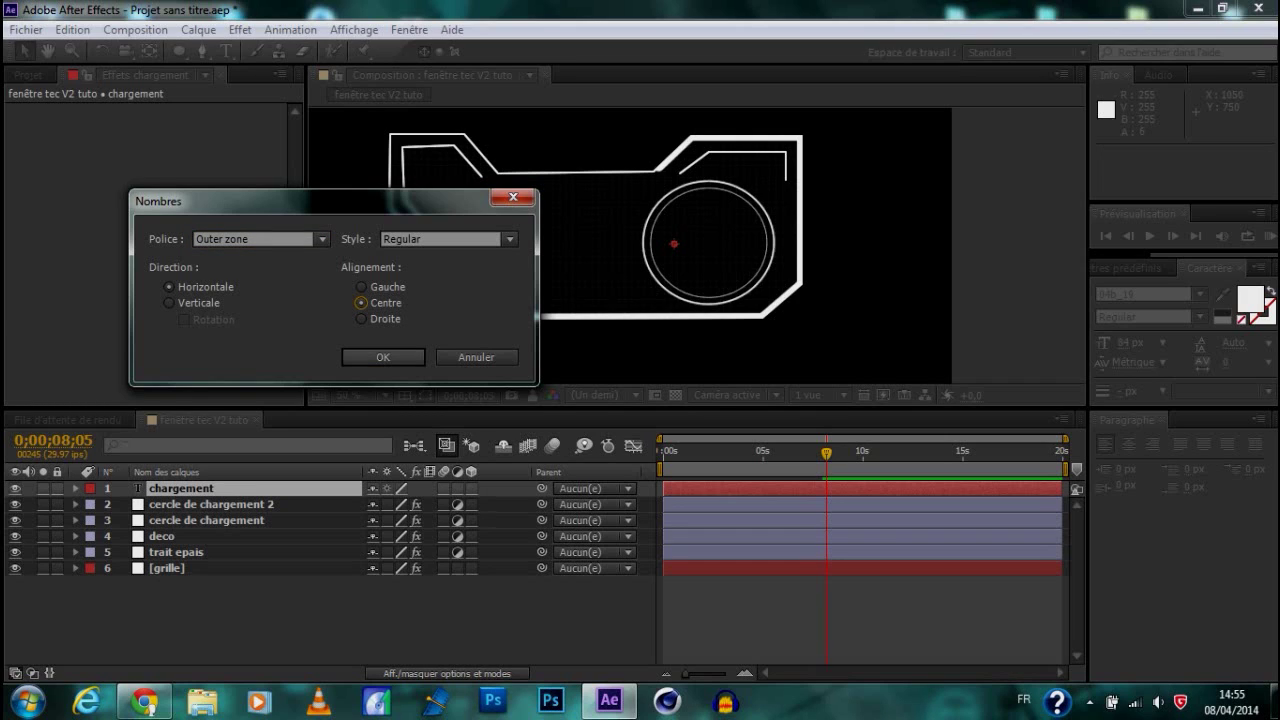
key(Return)
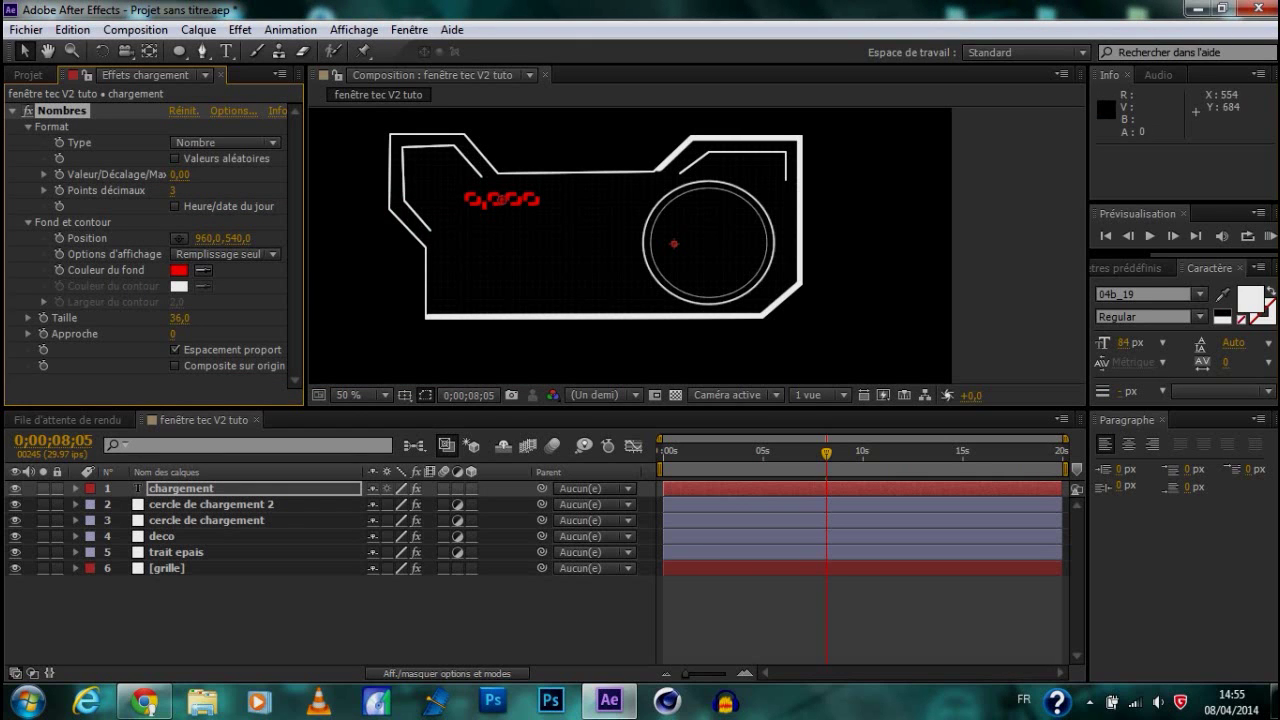
Set the fill colour of the Nombres effect to white (FFFFFF)
click(179, 270)
drag(158, 100, 22, 40)
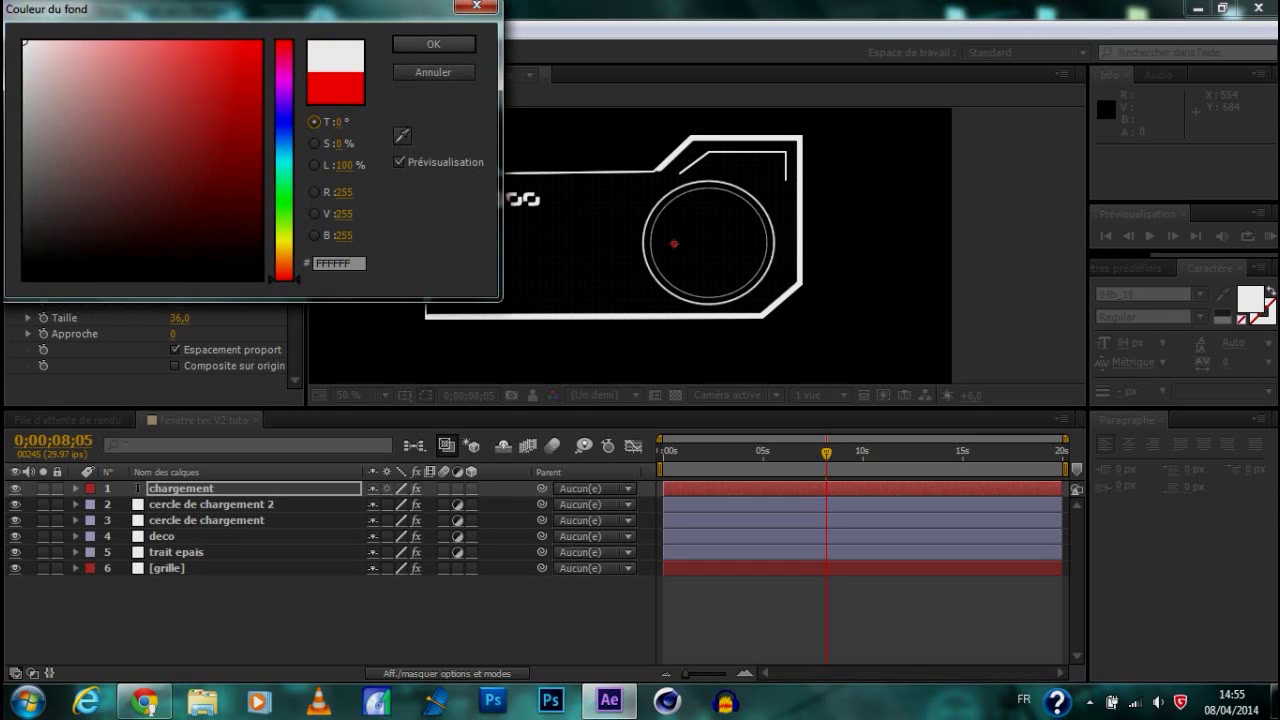
key(Return)
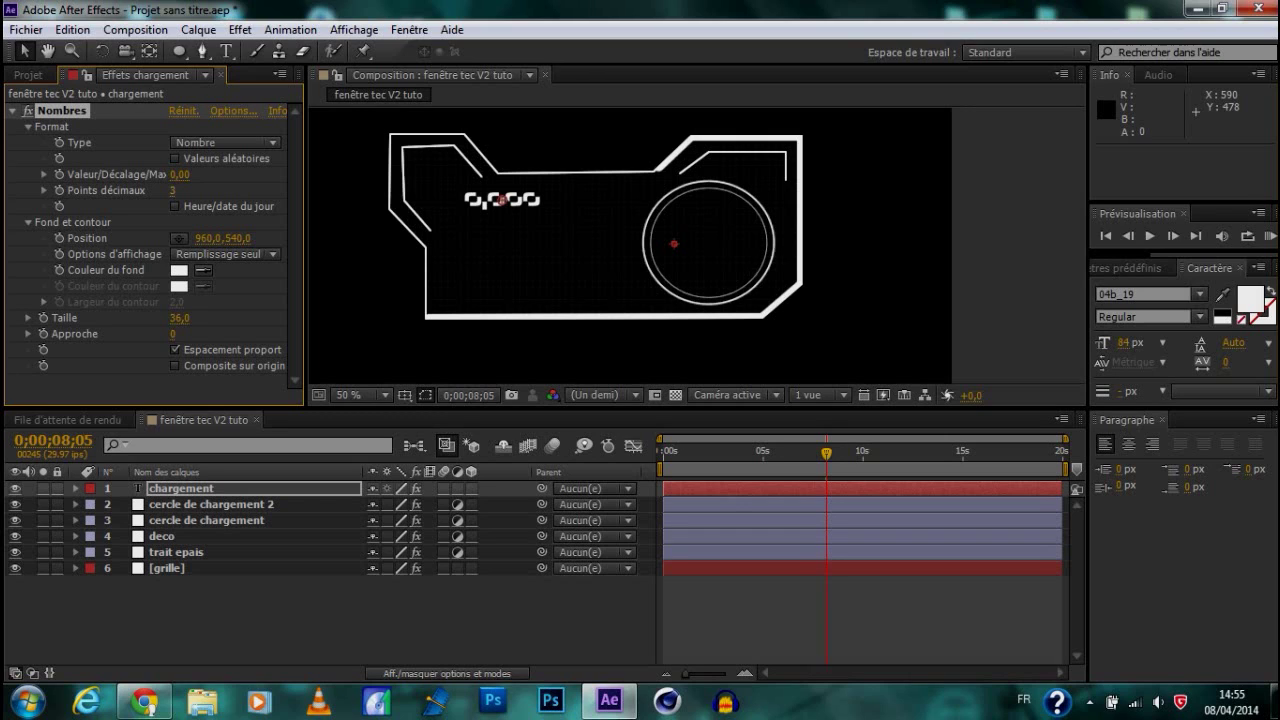
Set the number's Points décimaux to 0 and its value to 100
drag(173, 190, 150, 190)
click(179, 175)
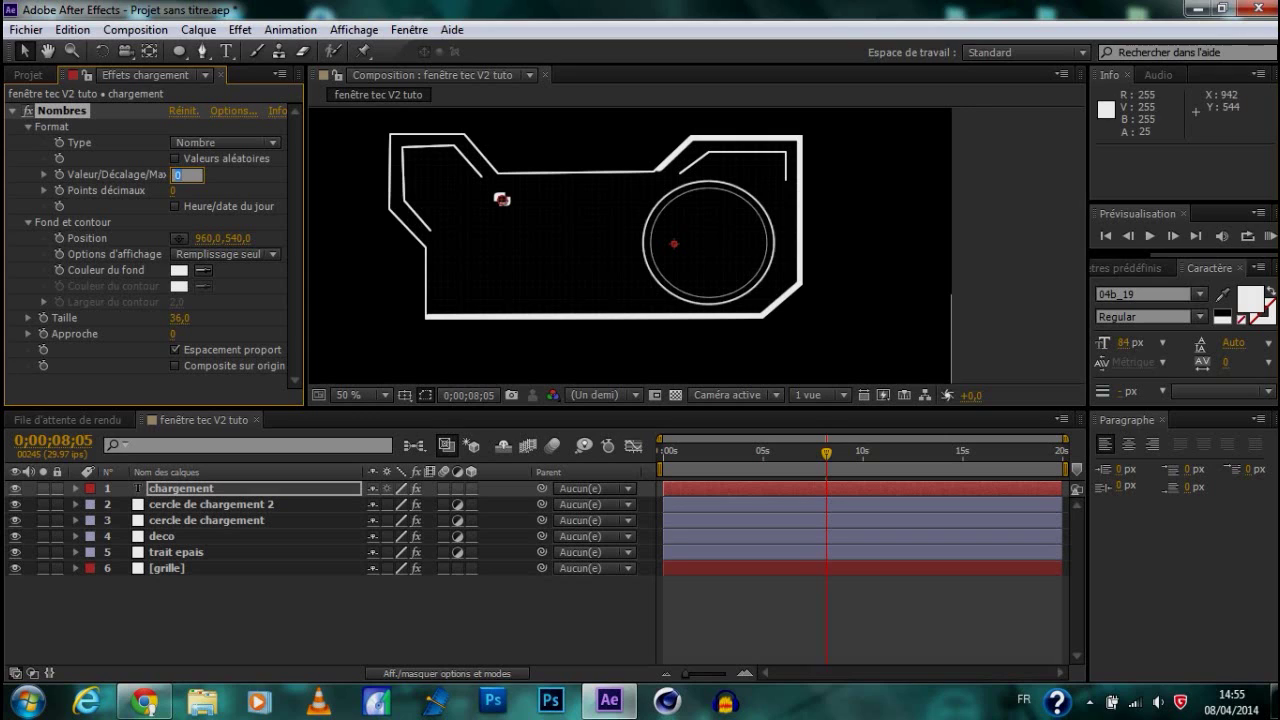
text(100)
key(Return)
Place the number inside the loading circles at about 1392, 632 and set its Taille to 76
drag(178, 318, 246, 318)
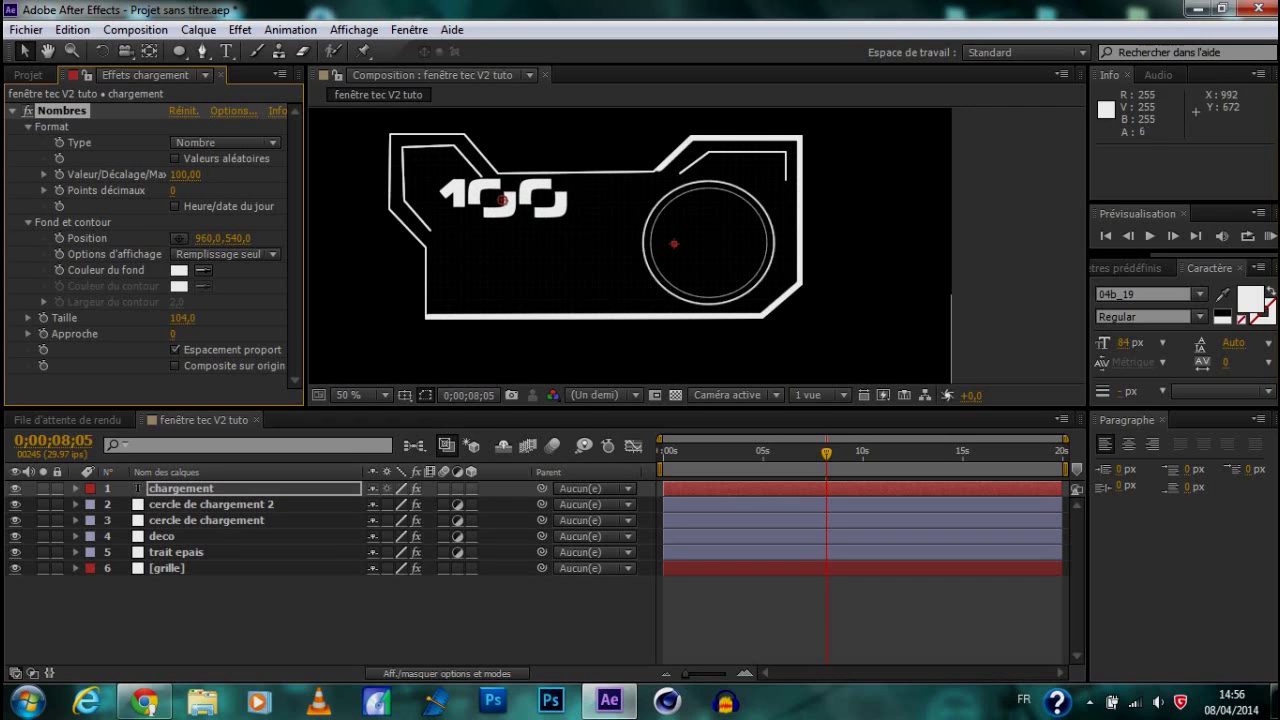
drag(502, 200, 703, 244)
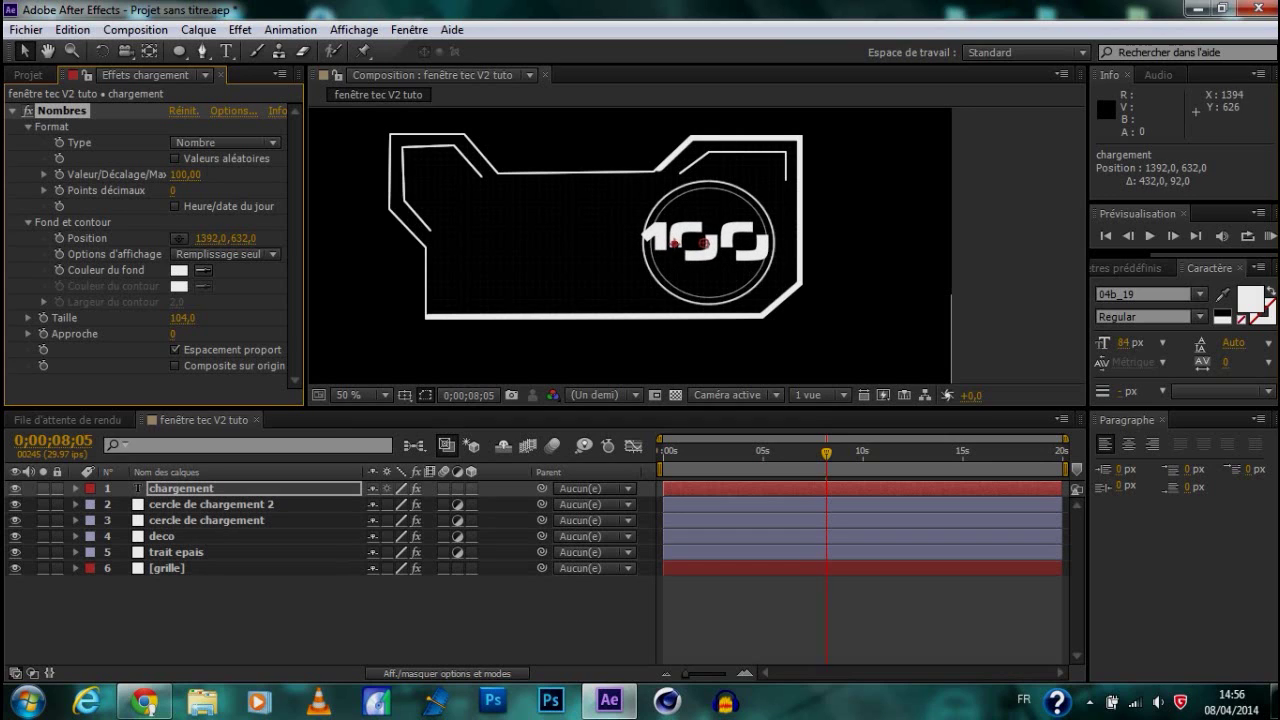
drag(182, 318, 154, 318)
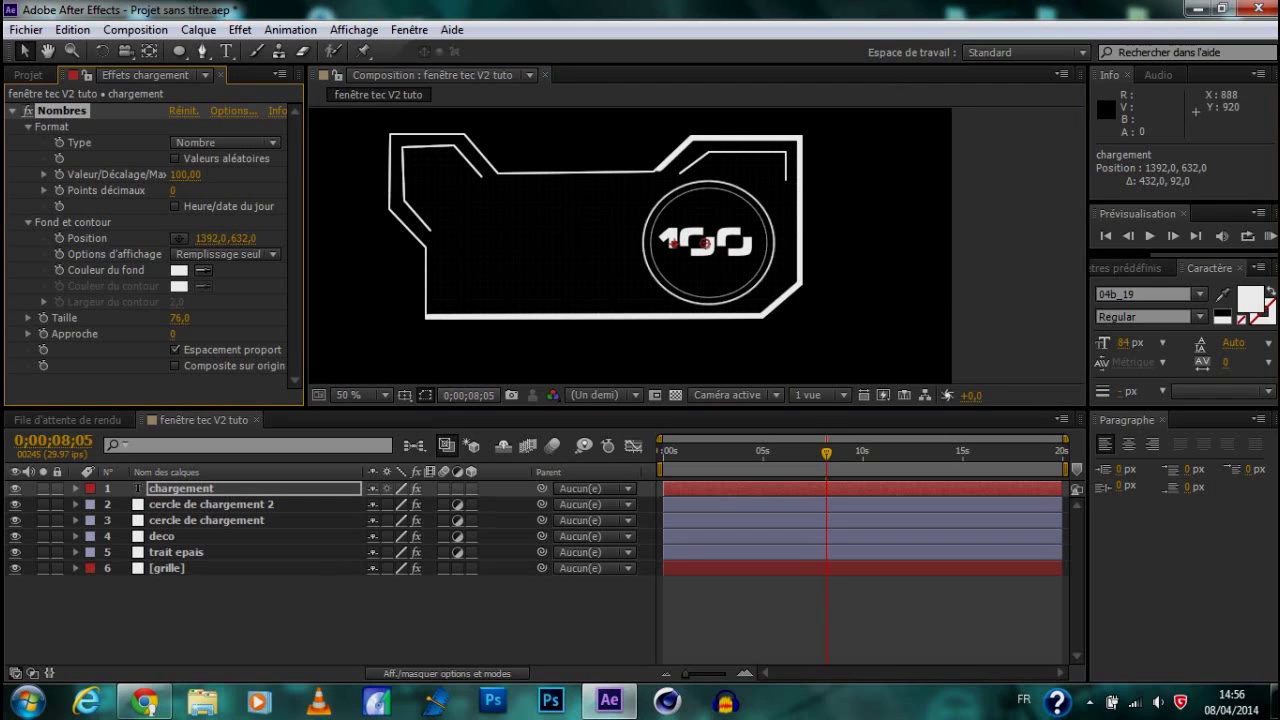
At 0;00;08;00, start keyframing the Nombres effect's Valeur/Décalage/Max on "chargement"
key(alt+shift+j)
click(92, 67)
key(BackSpace)
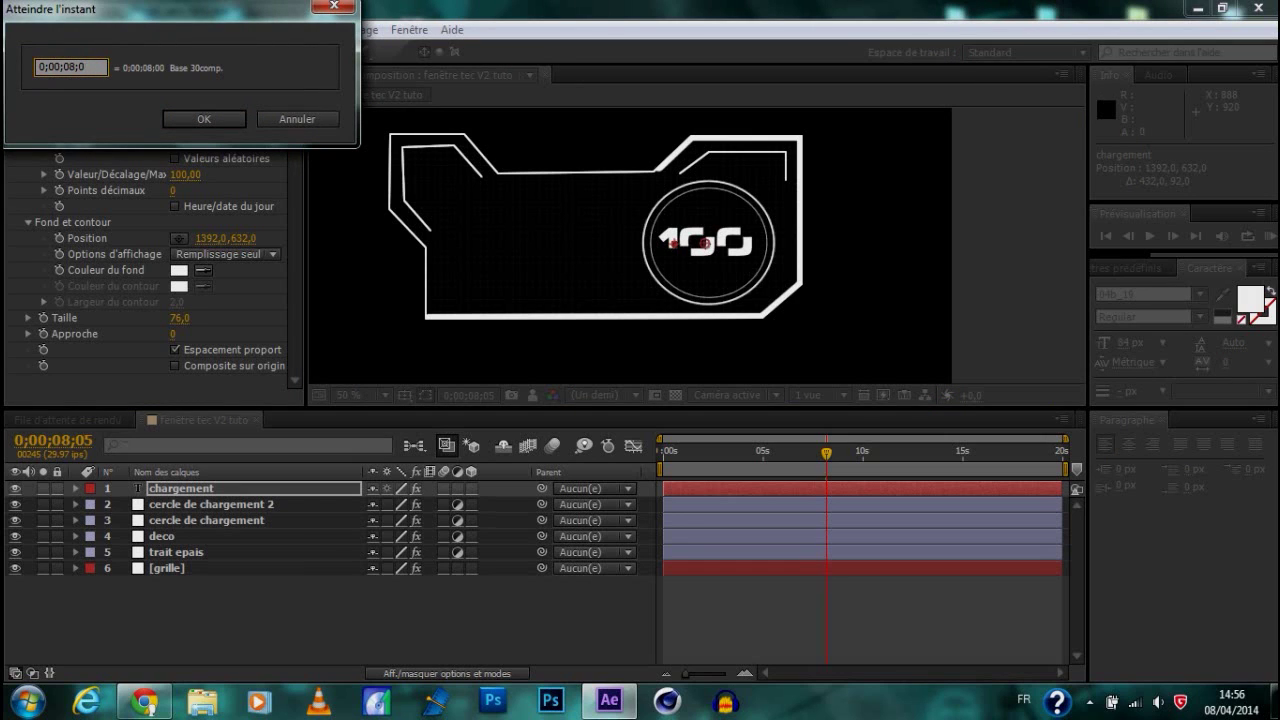
text(0)
key(Return)
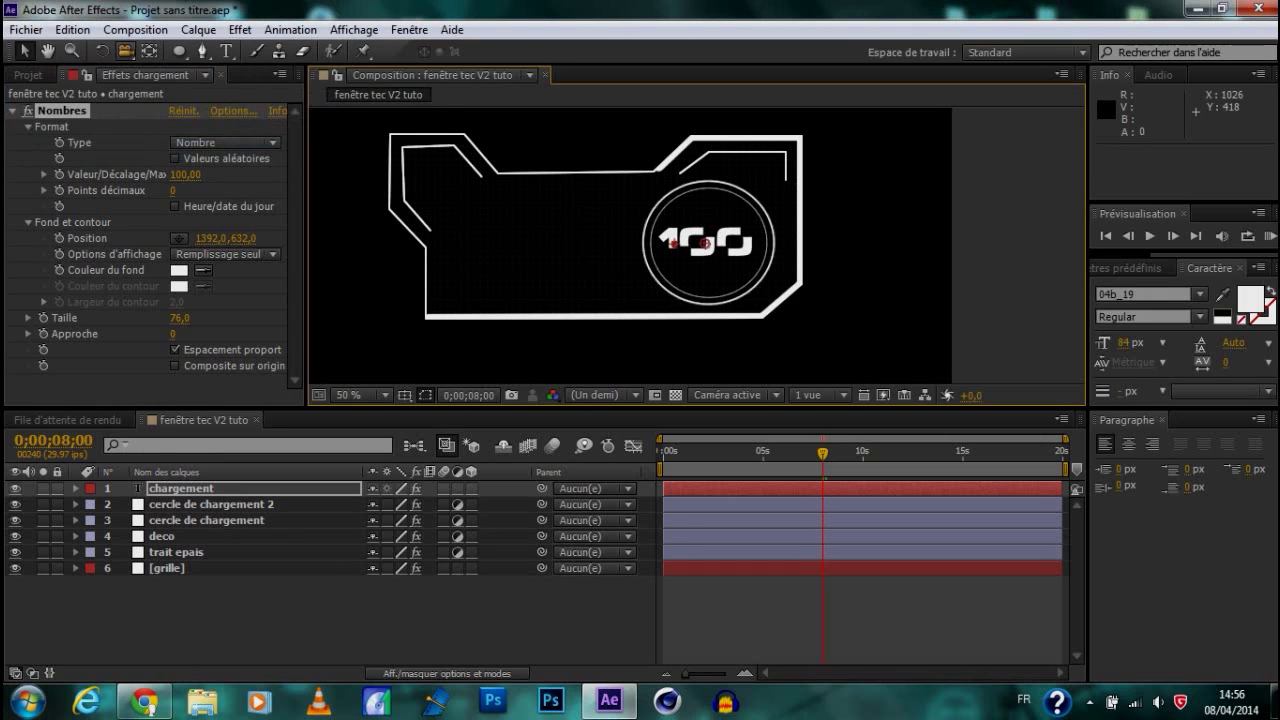
click(59, 174)
At 0;00;00;00, set the Nombres value to 0 and preview the counting animation
key(Home)
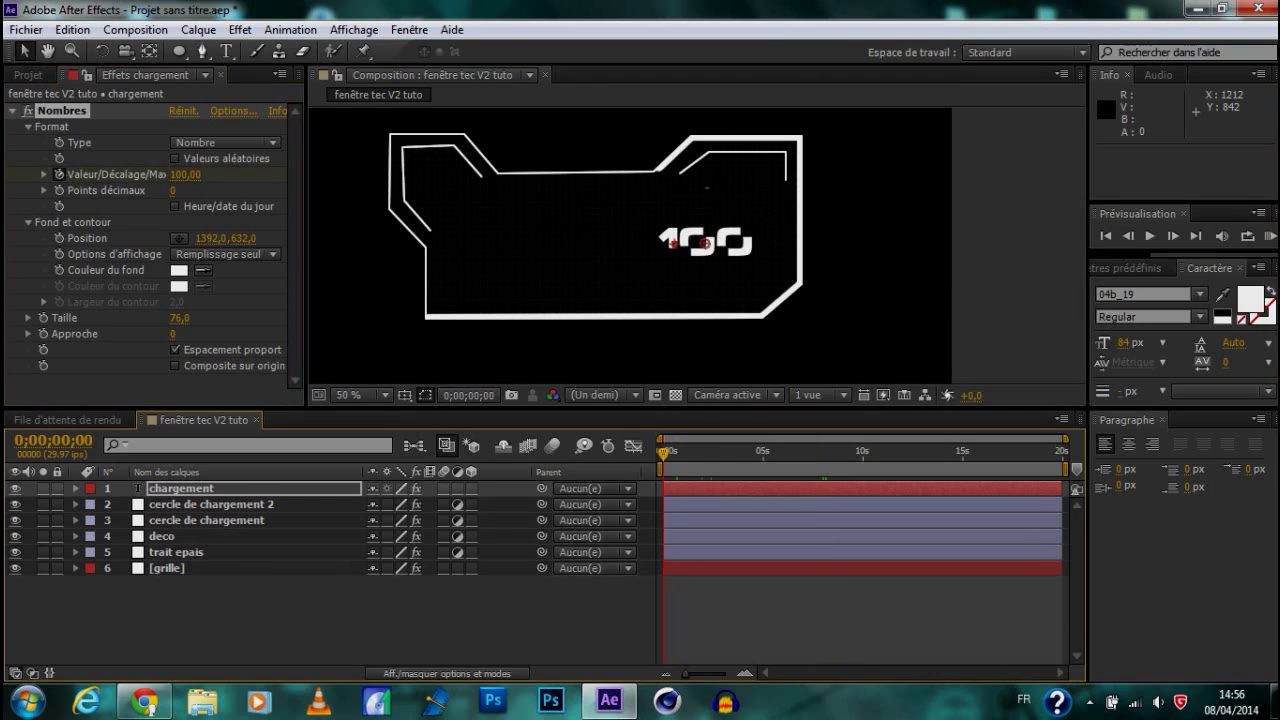
drag(185, 174, 151, 174)
click(186, 174)
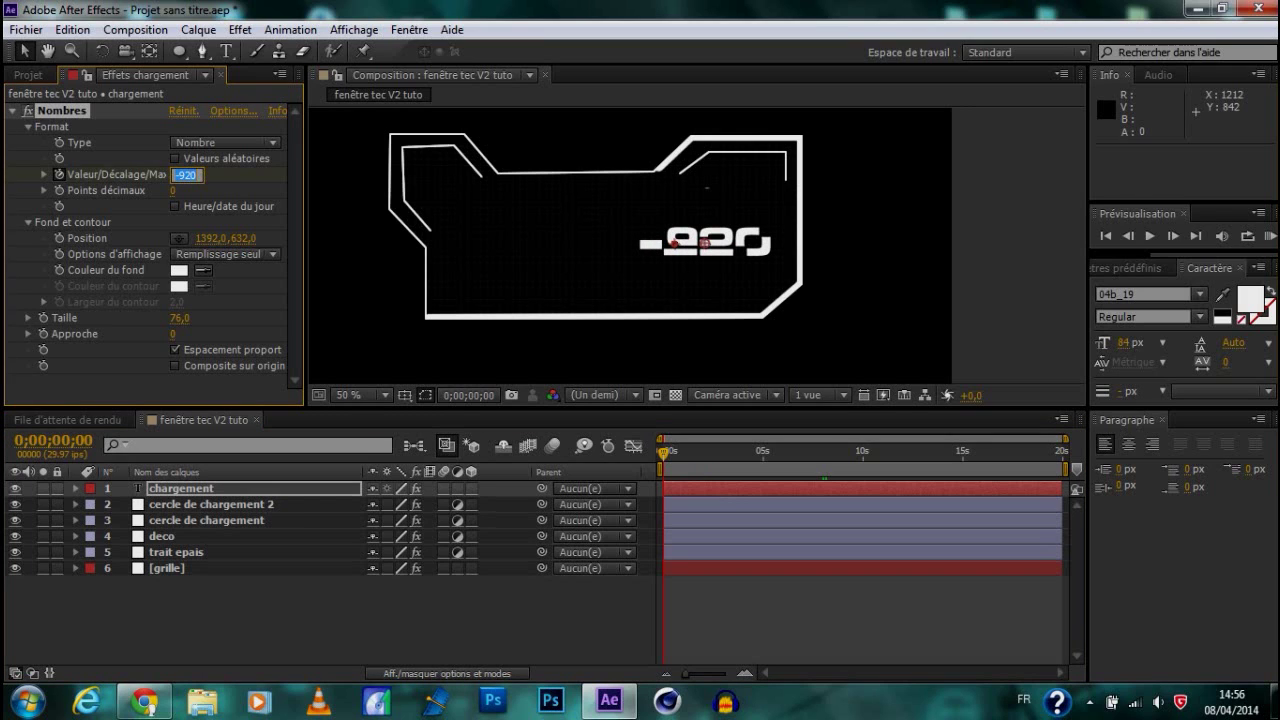
text(0)
key(Return)
key(space)
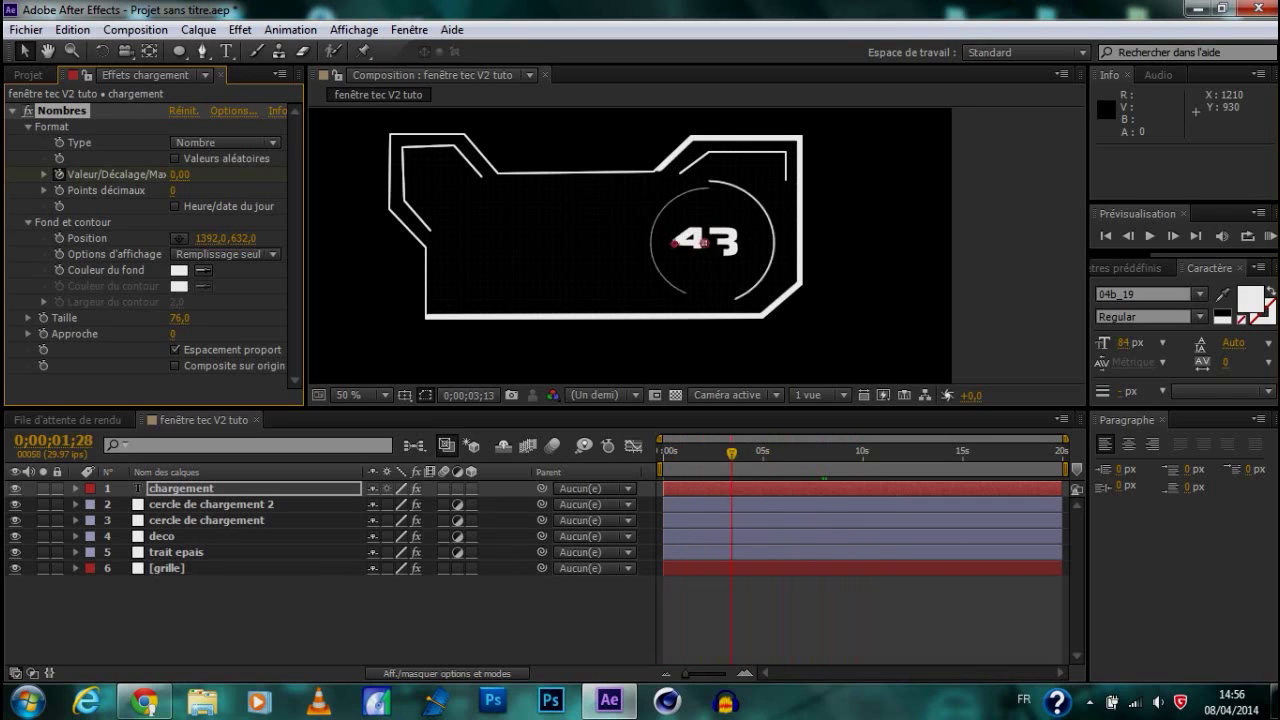
key(space)
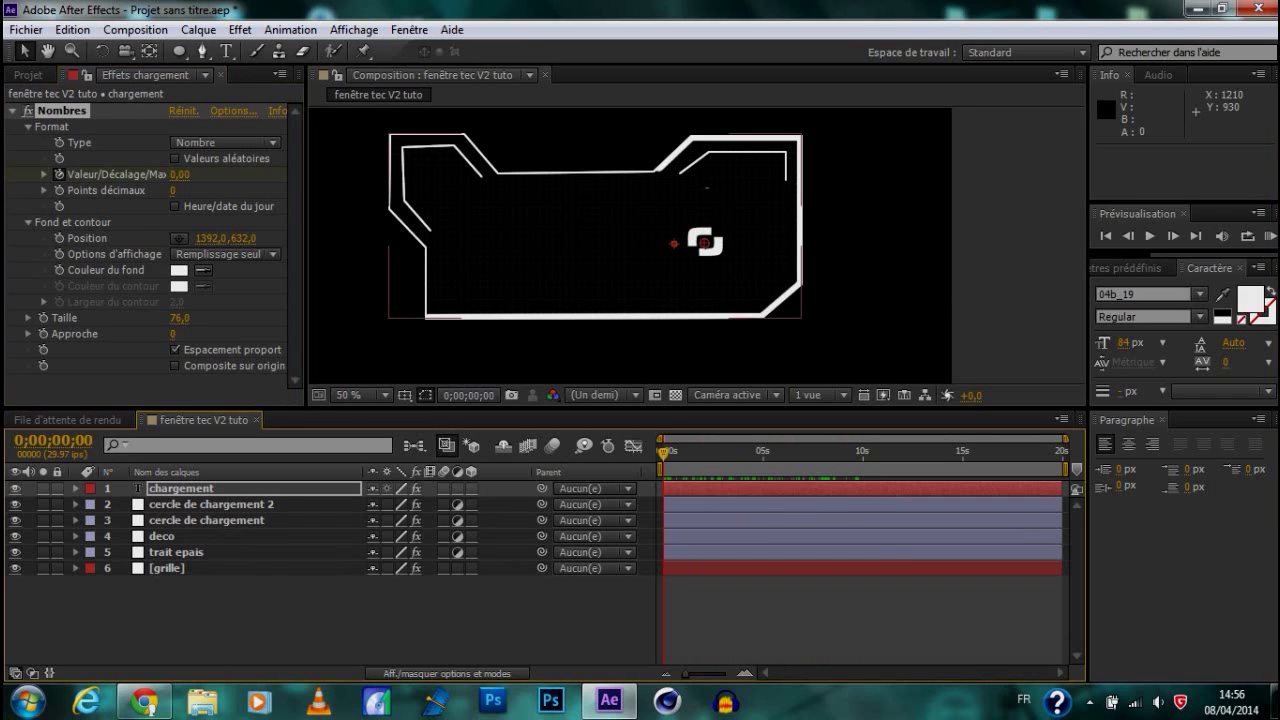
Create a separate text layer reading LOADING beside the loading circles and position it at about 884, 596
key(ctrl+shift+a)
key(ctrl+t)
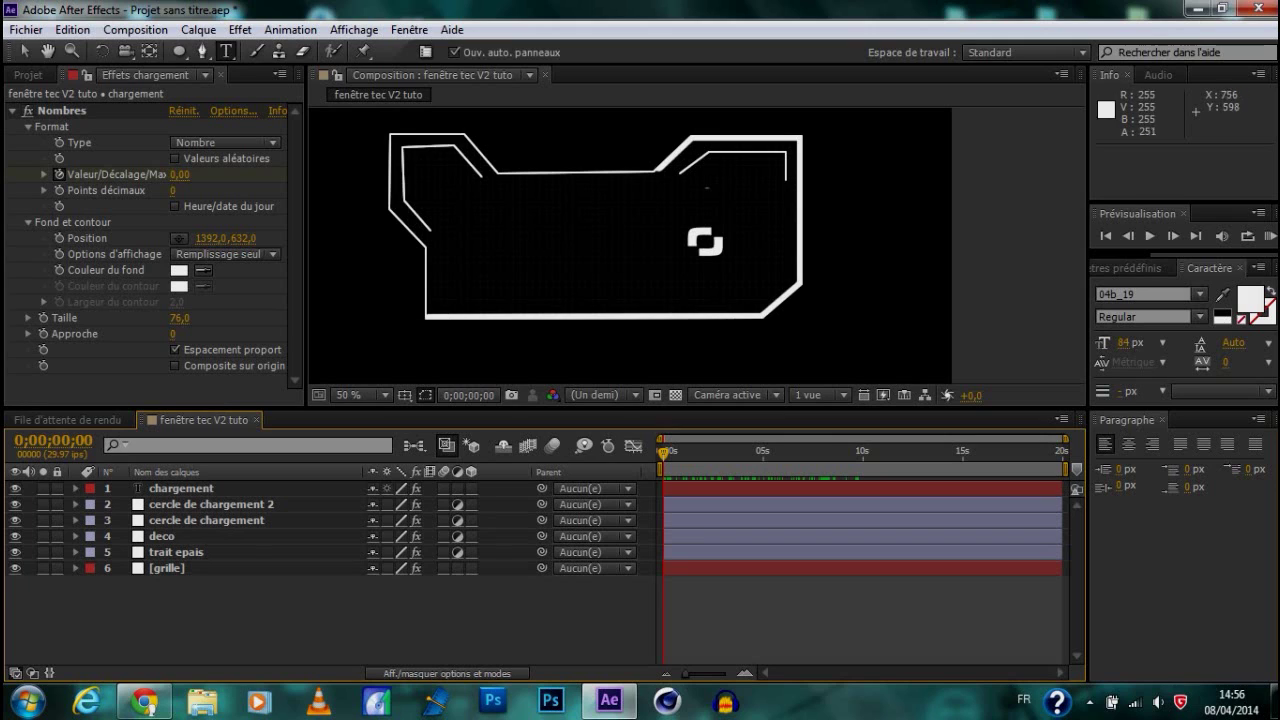
click(460, 215)
text(LOA)
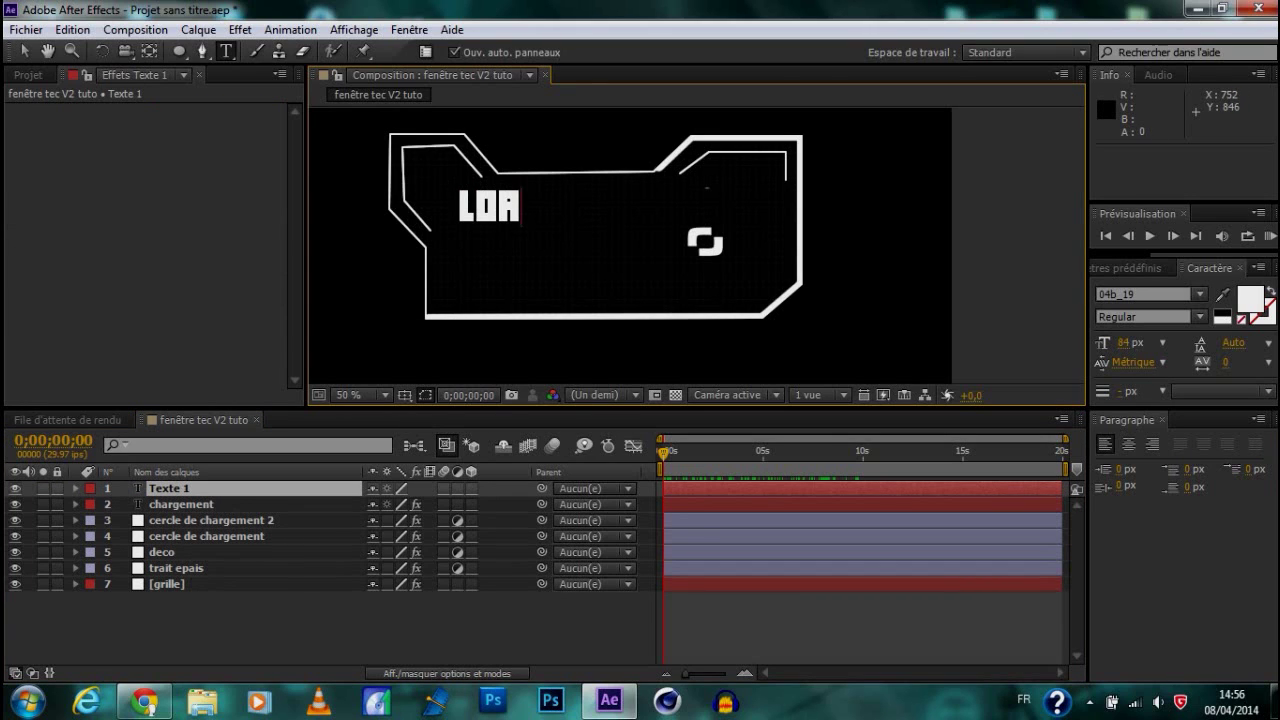
text(DING)
click(24, 51)
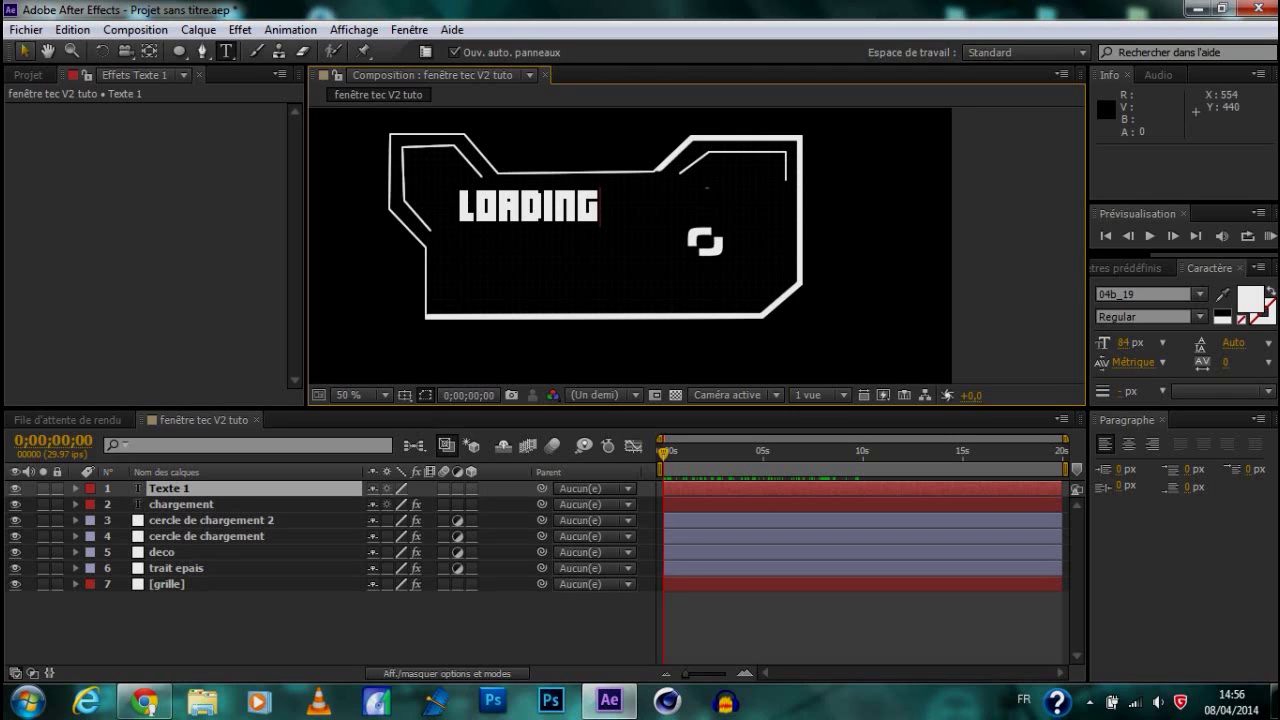
click(24, 51)
drag(482, 206, 489, 211)
Preview the animation, enlarge the LOADING text to 115 px and move it to about 846, 608
key(space)
key(space)
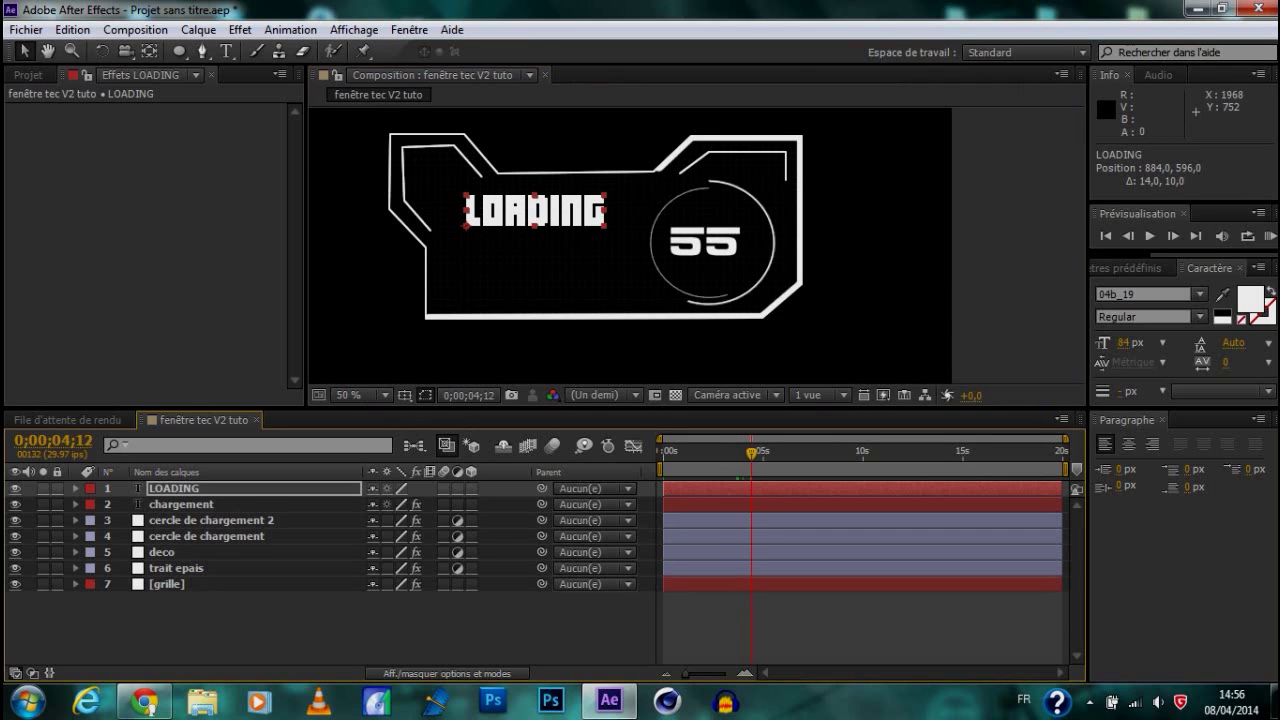
drag(1124, 342, 1144, 342)
drag(577, 218, 565, 222)
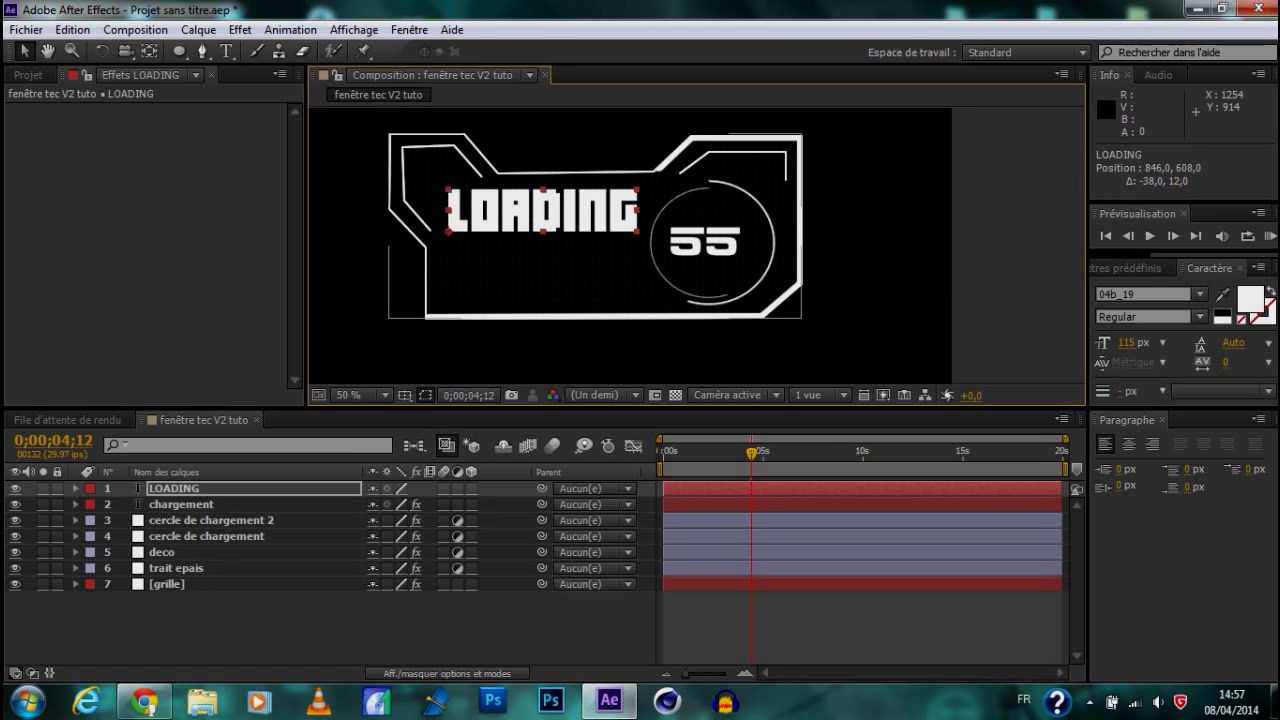
Move the current time to 0;00;10;18 and create a white solid layer above the LOADING text
drag(751, 453, 875, 453)
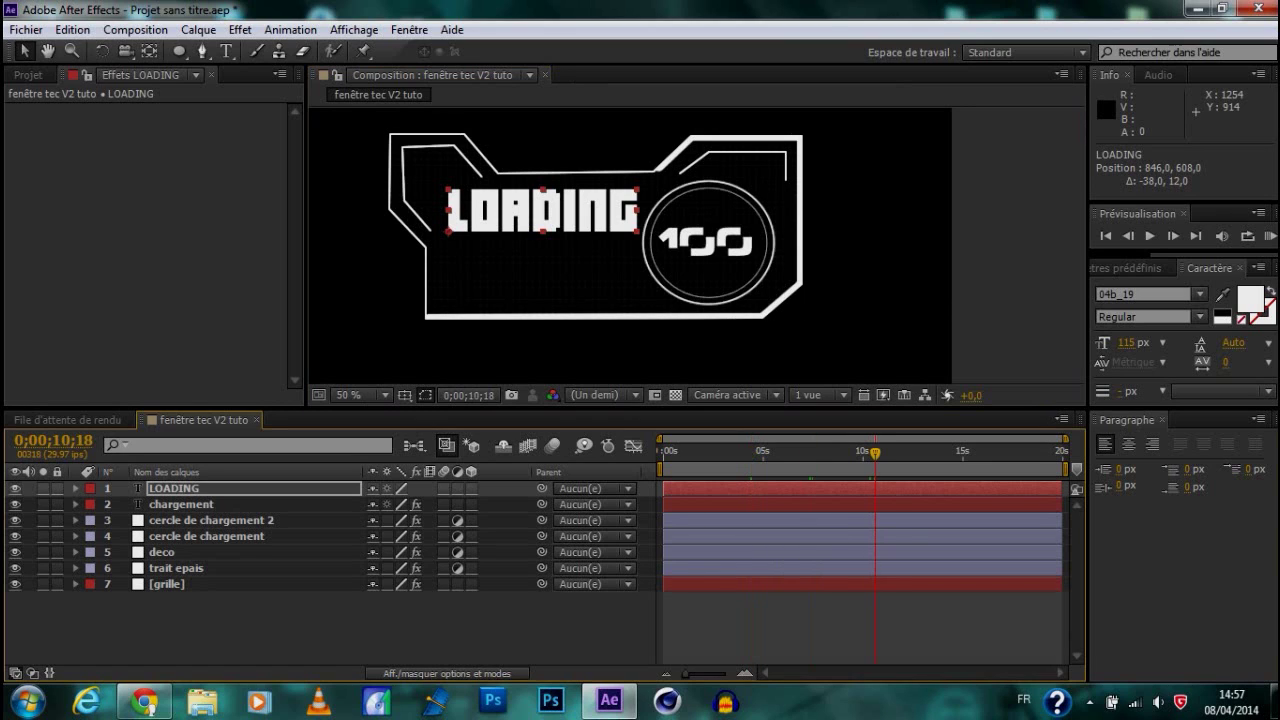
click(860, 625)
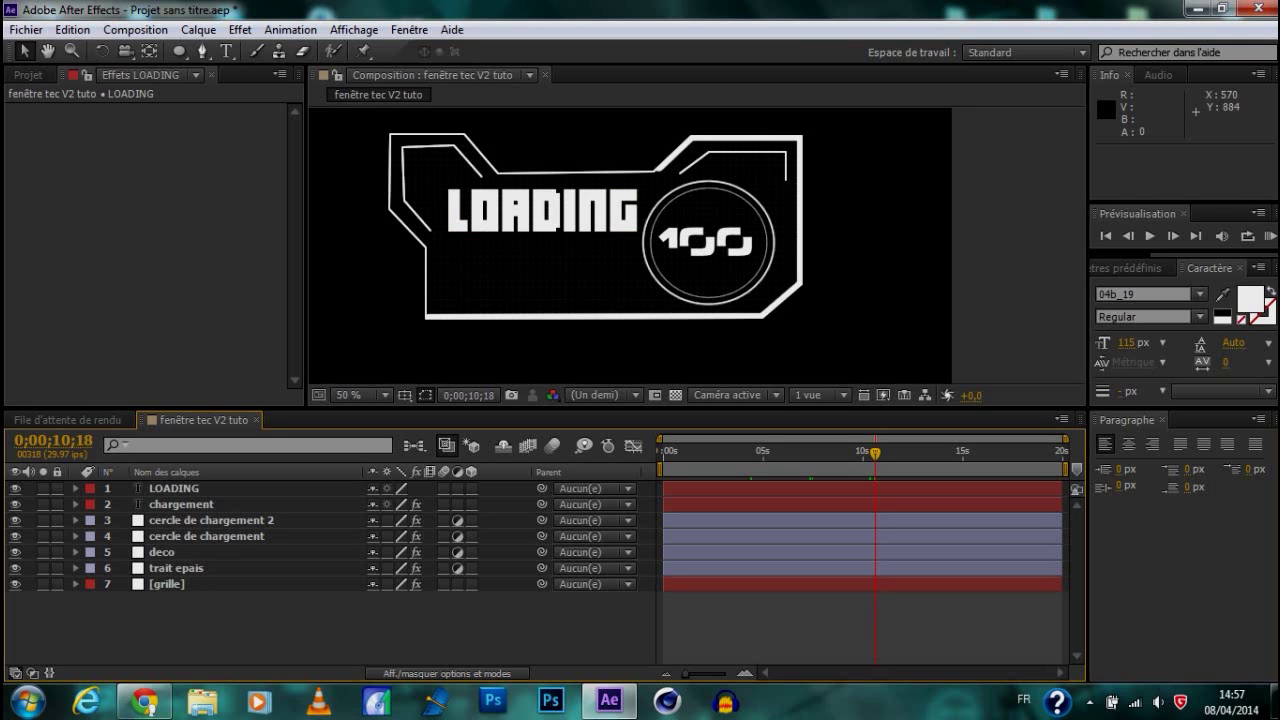
click(198, 29)
mouse_move(300, 43)
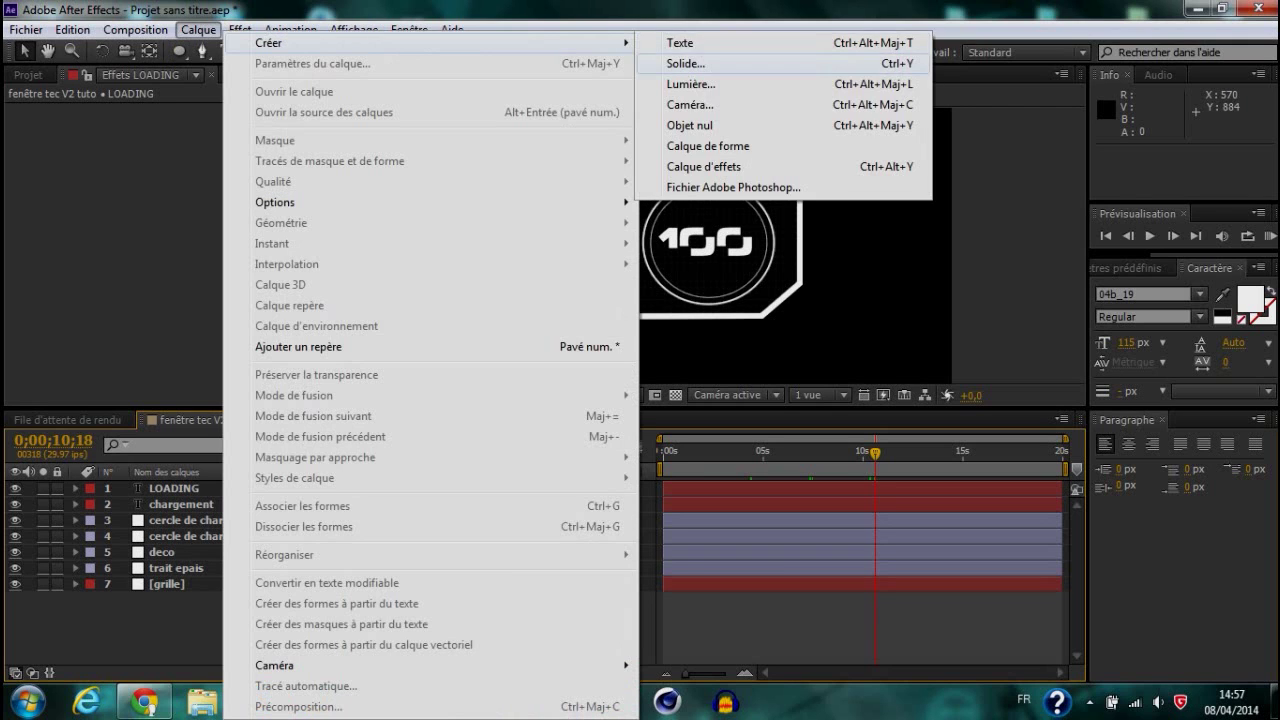
click(686, 63)
click(290, 372)
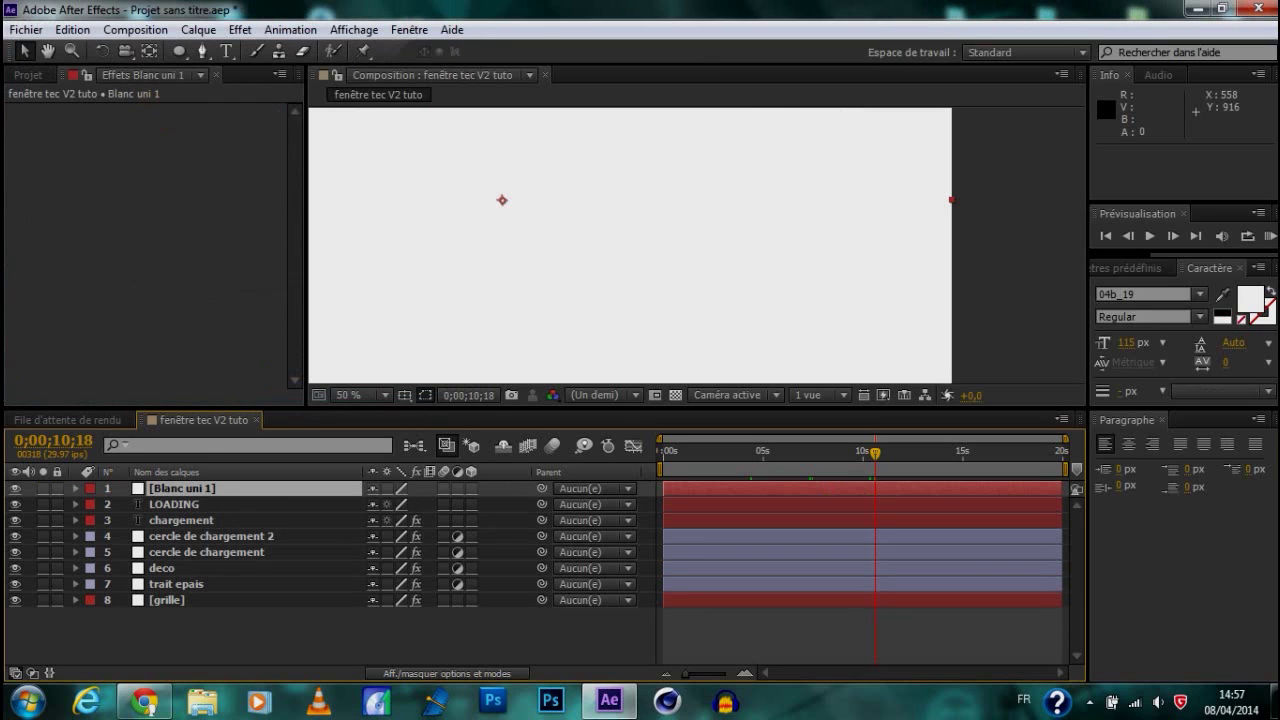
Add a rectangular mask covering the whole white solid layer
key(q)
drag(179, 51, 235, 50)
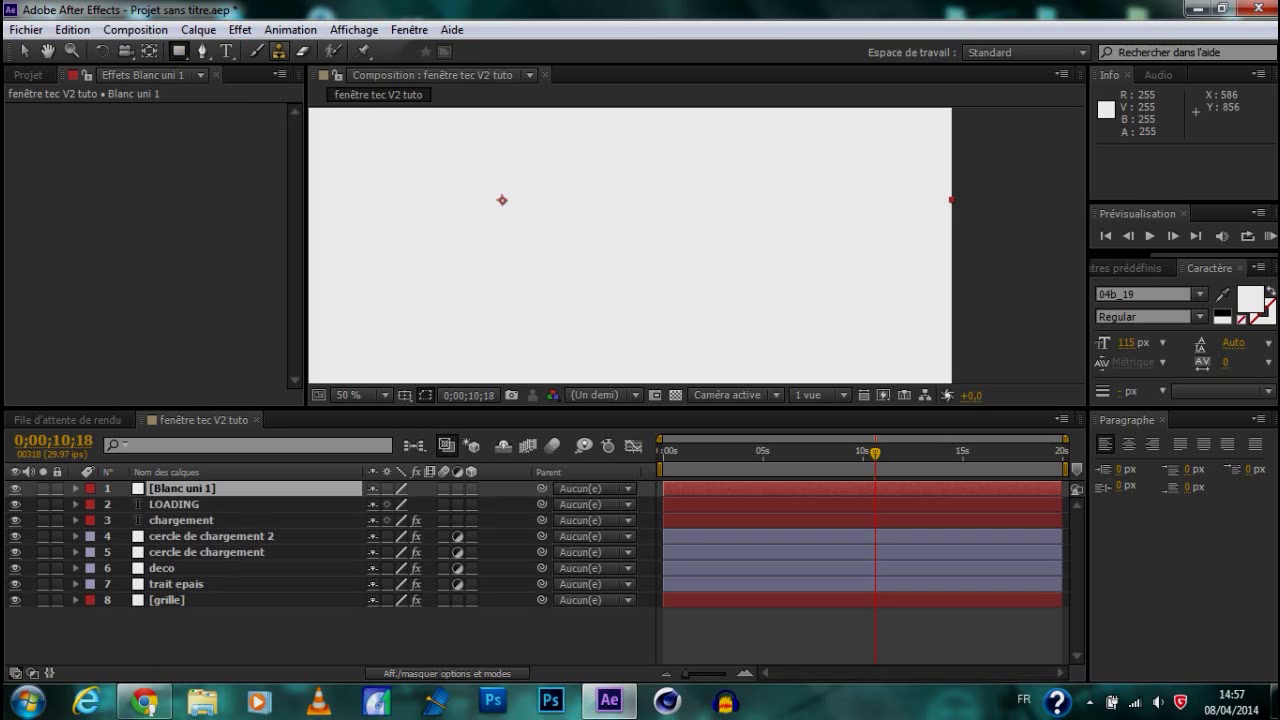
double_click(179, 51)
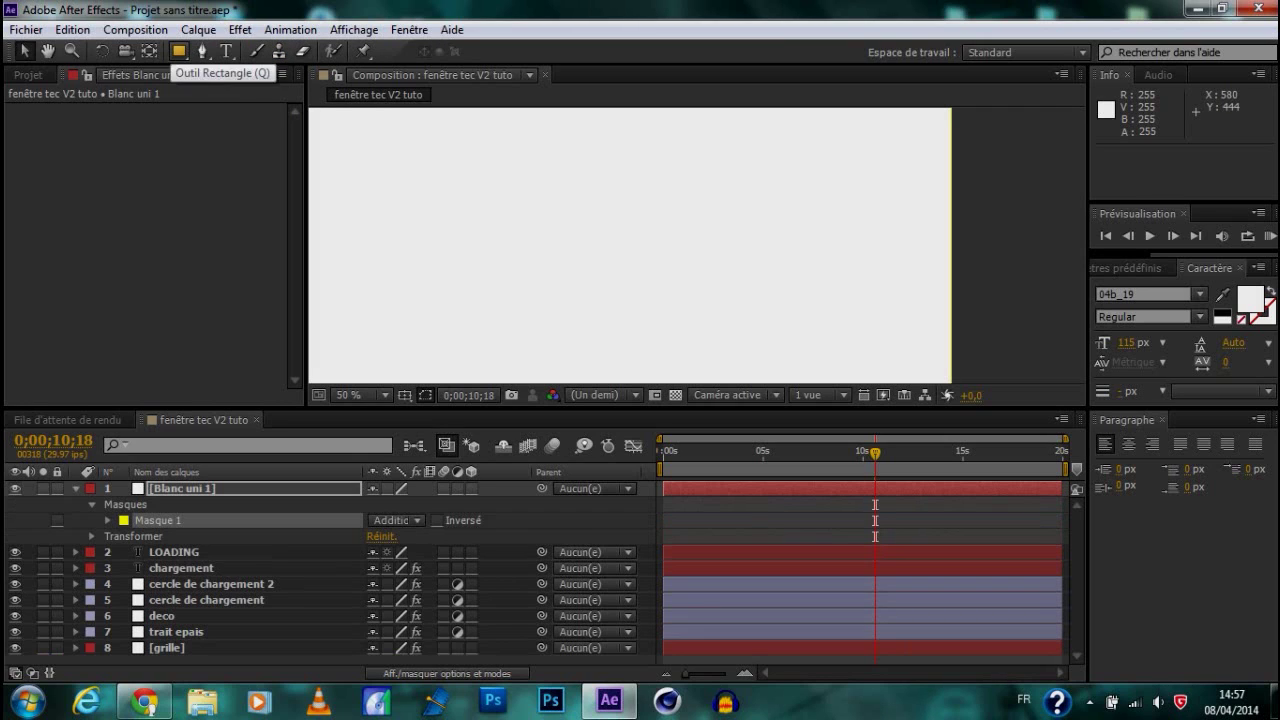
scroll(680, 310, down, 2)
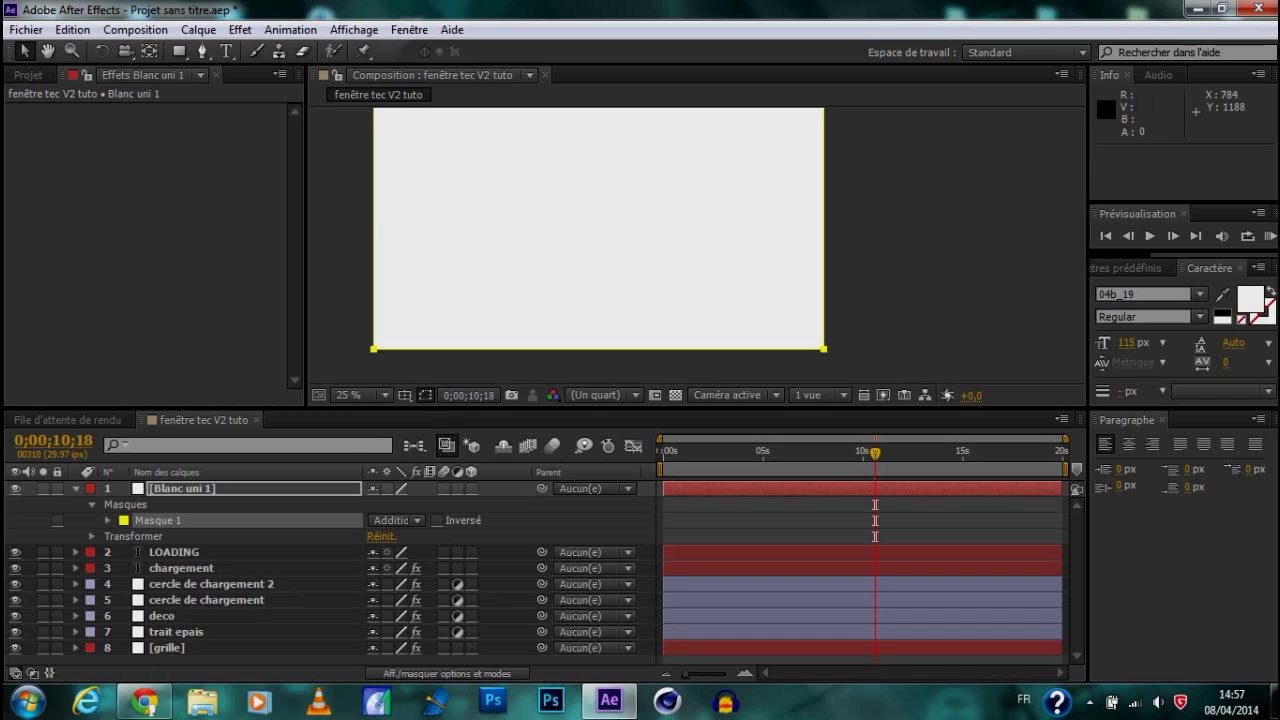
Scale the masked white solid to 23% and move it to about 1046, 646, over the LOADING text
click(92, 536)
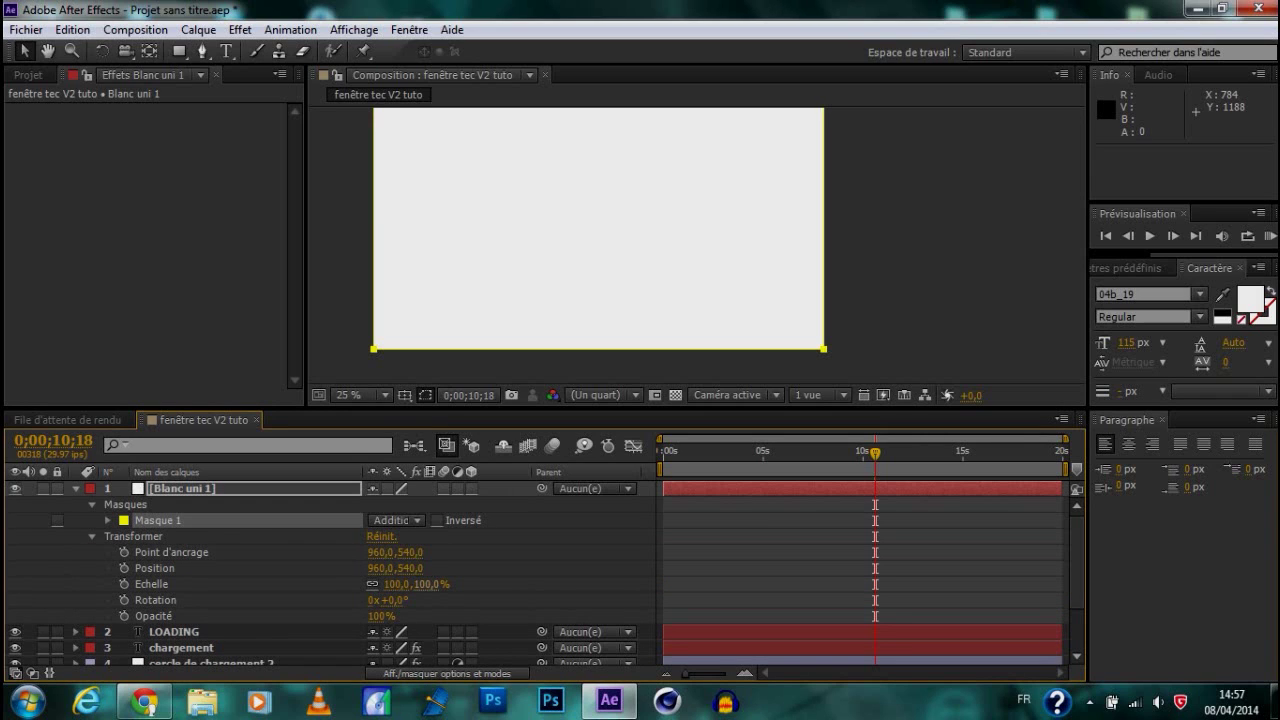
drag(397, 584, 355, 584)
scroll(600, 240, up, 1)
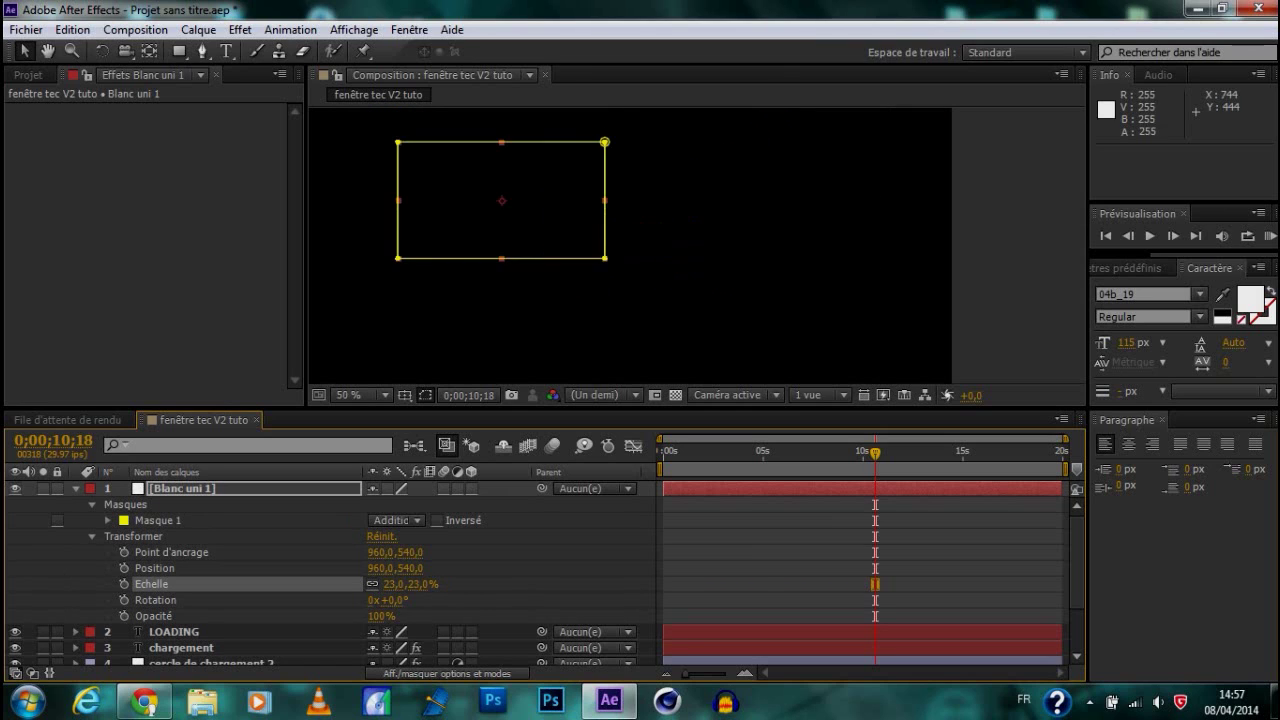
scroll(700, 240, up, 1)
scroll(700, 240, down, 1)
drag(515, 190, 554, 240)
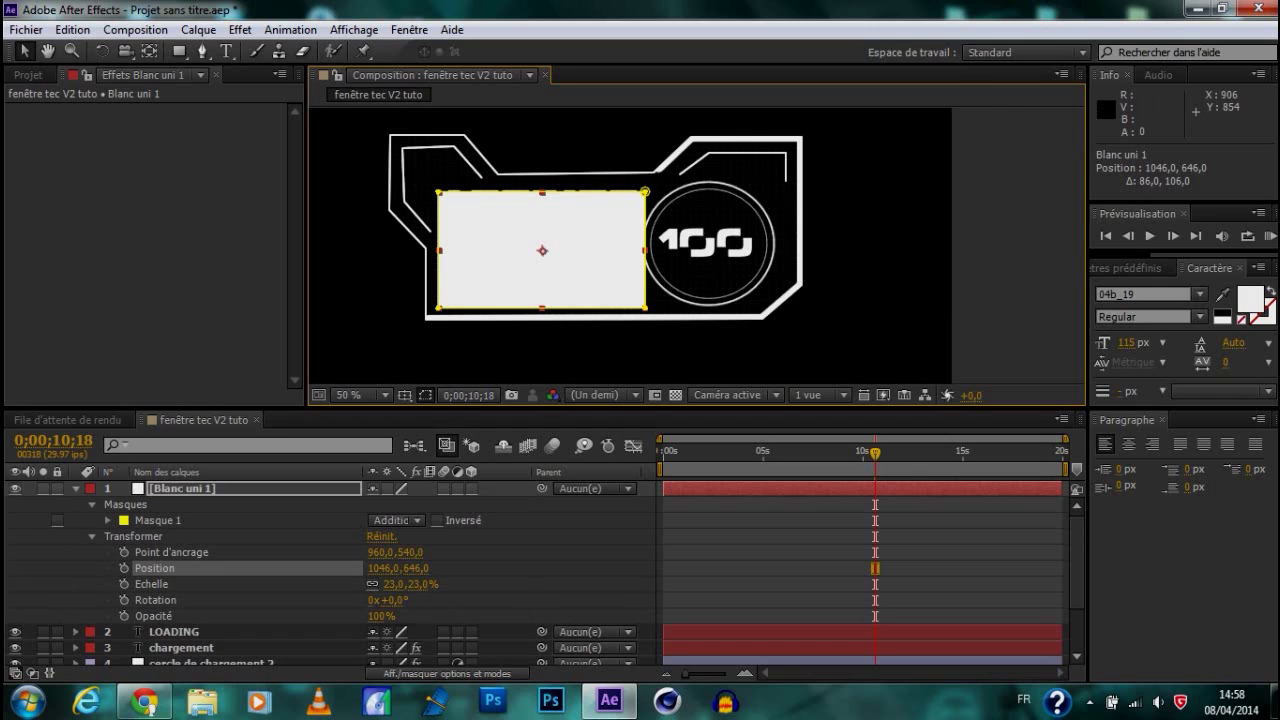
Unlink the solid's scale proportions, set its vertical scale to 10% and move it below the LOADING text to 1046, 710
click(372, 584)
mouse_move(419, 584)
mouse_down()
mouse_move(404, 584)
mouse_move(420, 584)
mouse_up()
key(Down)
key(Down)
key(Down)
key(Down)
key(Down)
key(Down)
key(Down)
key(Down)
key(Down)
key(Down)
key(Down)
key(Down)
key(Down)
key(Down)
key(Down)
key(Down)
key(Down)
key(Down)
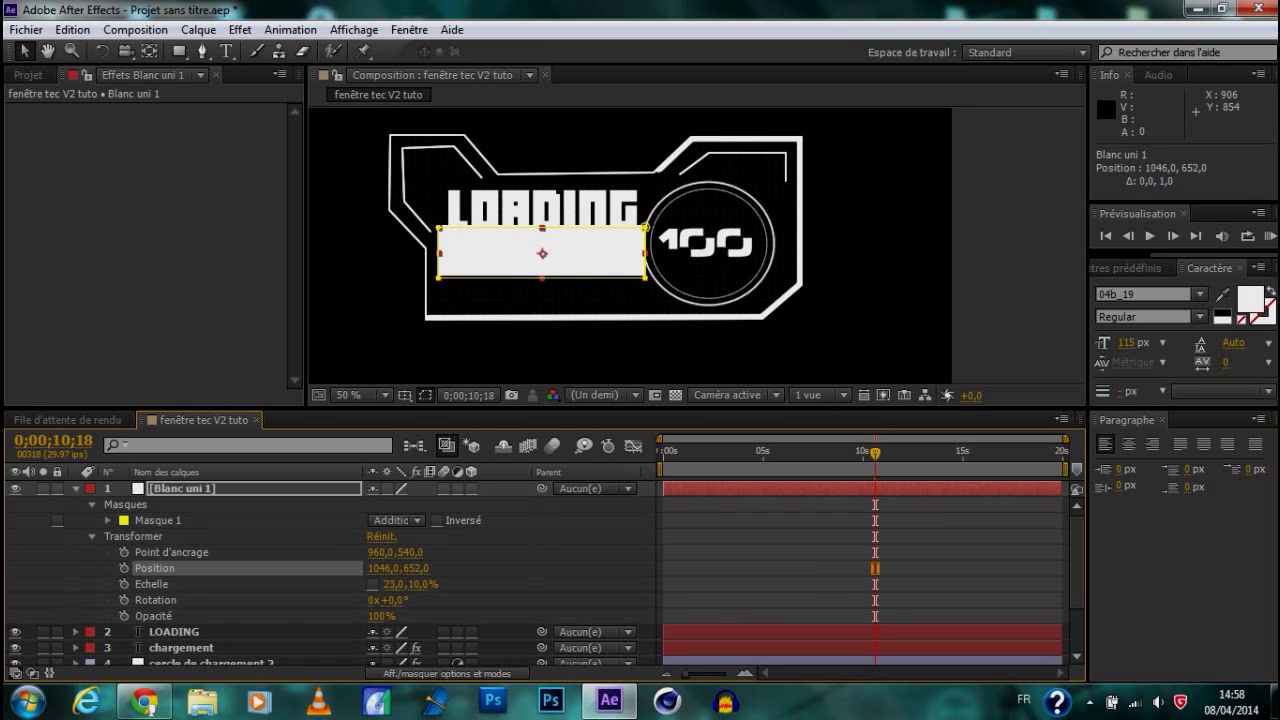
key(Down)
key(Down)
key(Down)
key(Down)
key(Down)
key(Down)
key(Down)
key(Down)
key(Down)
key(Down)
key(Down)
key(Down)
key(Down)
key(Down)
key(Down)
key(Down)
key(Down)
key(Down)
key(Down)
key(Down)
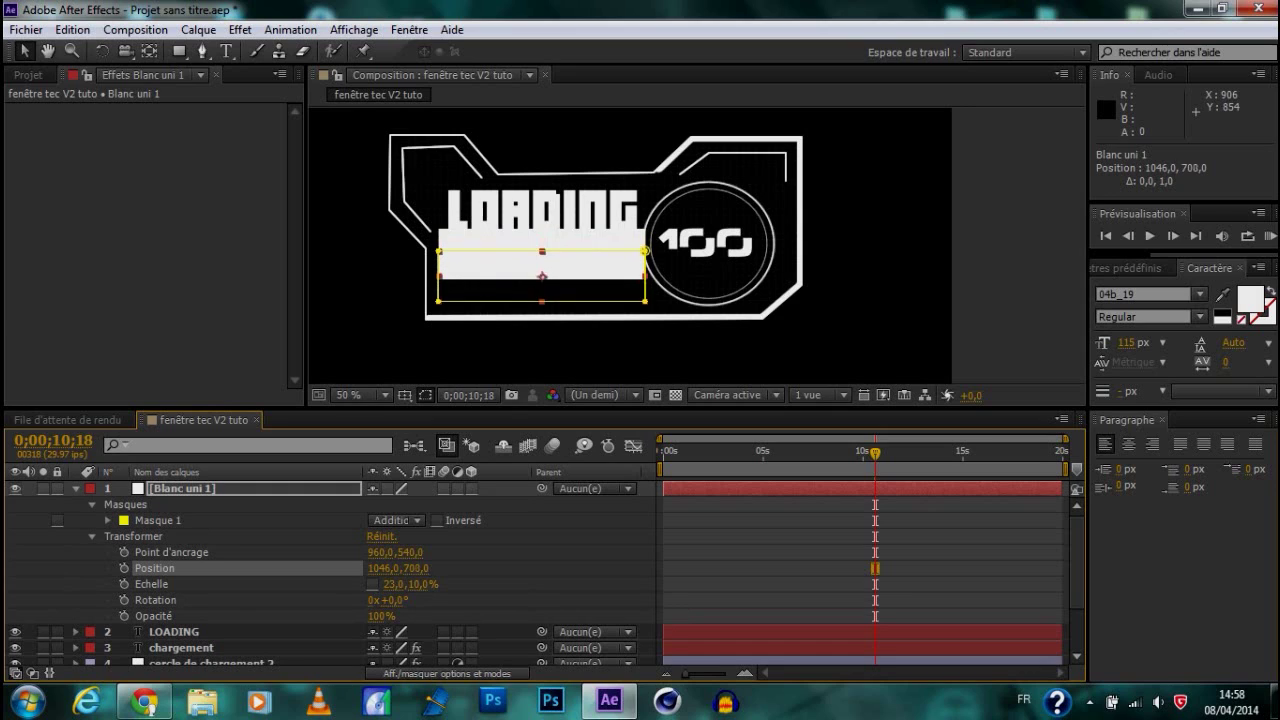
key(Up)
key(Up)
key(Up)
key(Up)
key(Up)
key(Up)
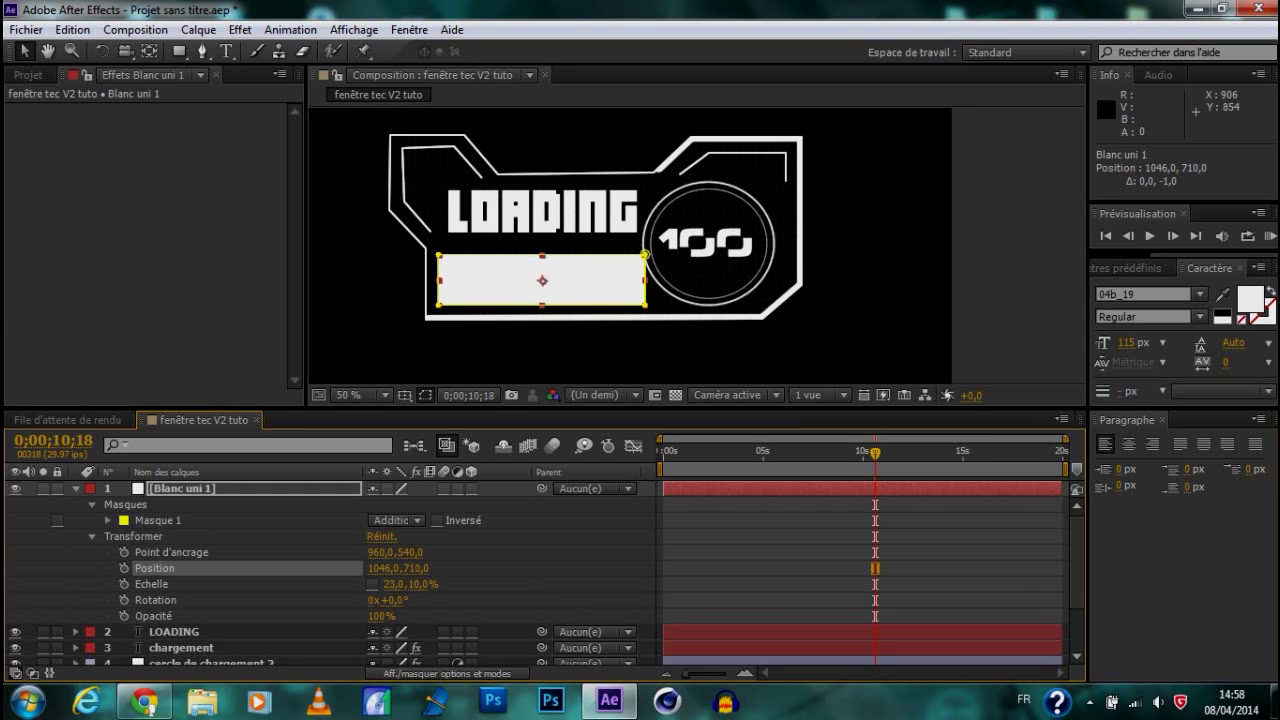
Set the solid's horizontal scale to 27% and reposition the bar at 1084, 698
drag(391, 584, 395, 584)
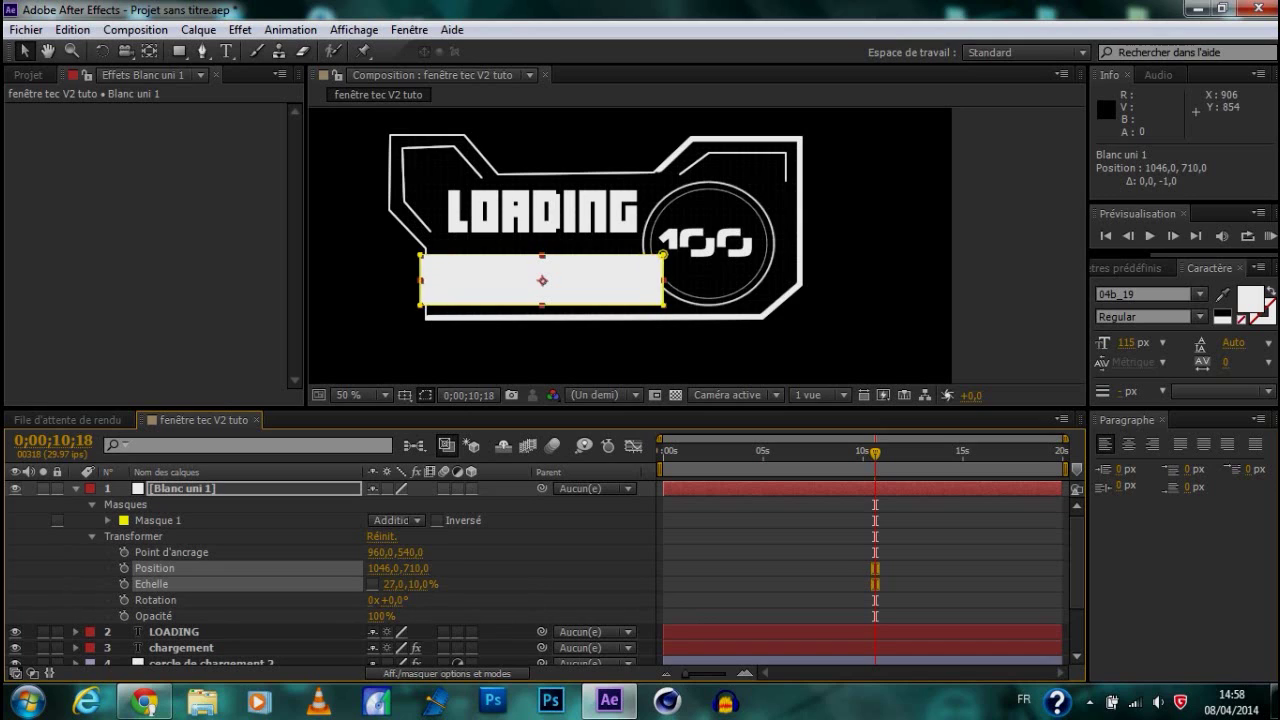
key(Right)
key(Right)
key(Right)
key(Right)
key(Right)
key(Right)
key(Right)
key(Right)
key(Right)
key(Right)
key(Right)
key(Right)
key(Right)
key(Right)
key(Right)
key(Right)
key(Right)
key(Right)
key(Right)
key(Right)
key(Right)
key(Right)
key(Right)
key(Right)
key(Right)
key(Right)
key(Right)
key(Right)
key(Right)
key(Right)
key(Right)
key(Right)
key(Right)
key(Right)
key(Right)
key(Right)
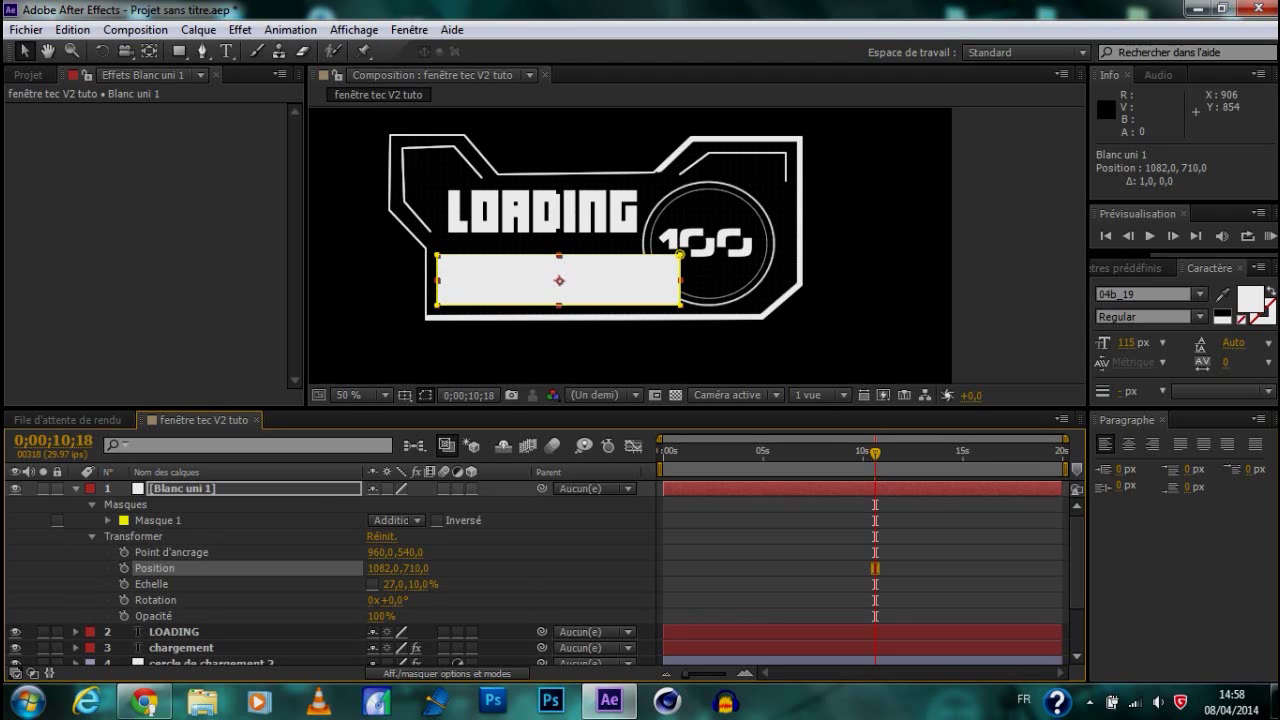
key(Up)
key(Up)
key(Up)
key(Up)
key(Up)
key(Up)
key(Up)
key(Up)
key(Up)
key(Up)
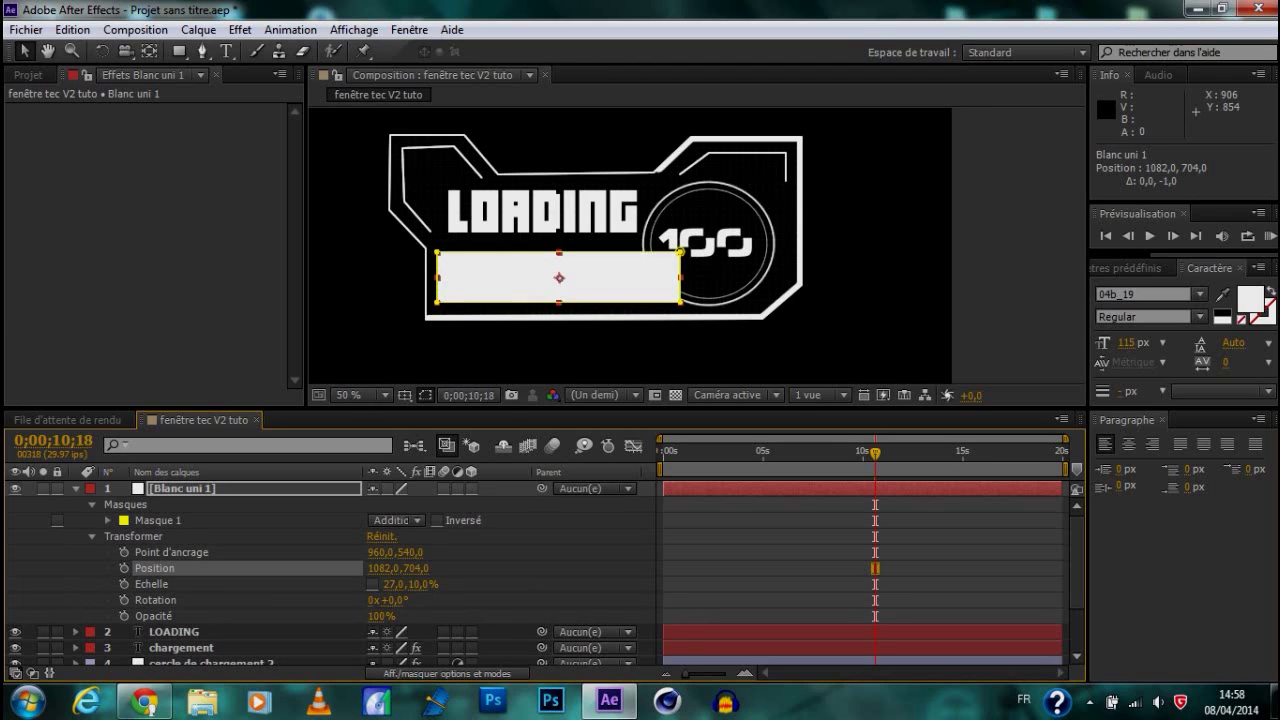
key(Up)
key(Up)
key(Right)
key(Right)
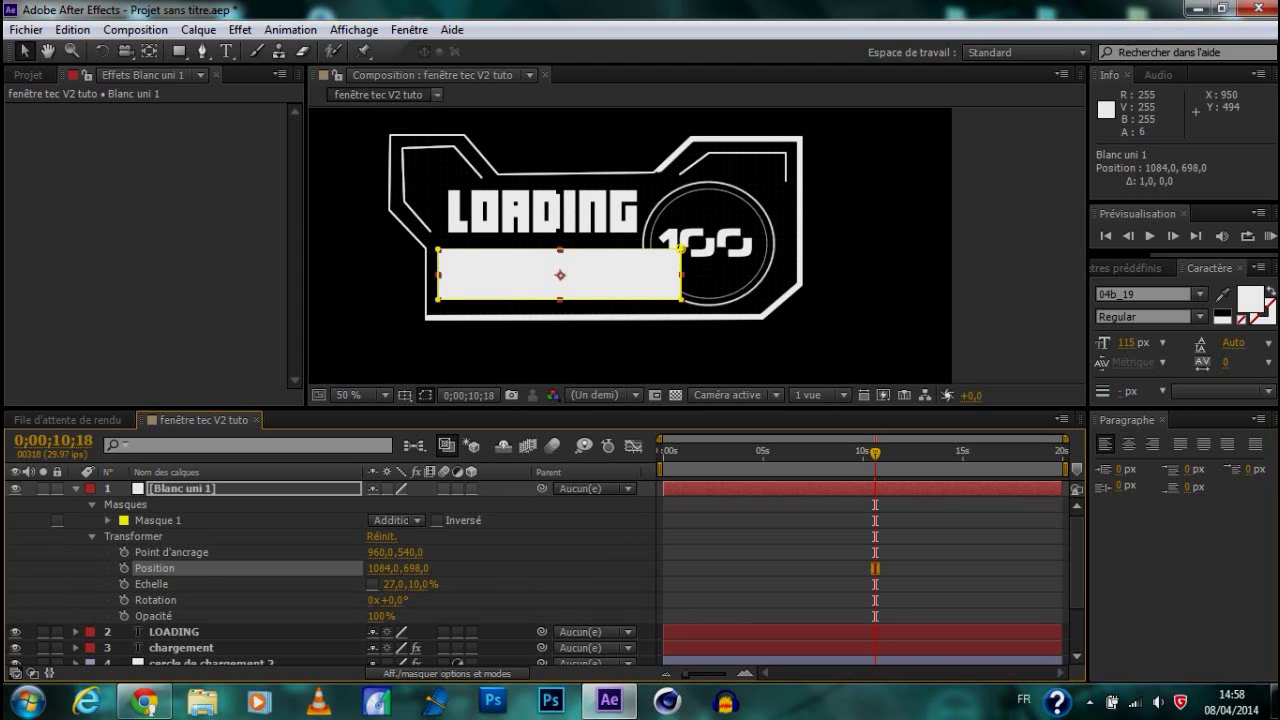
Invert the bar's rectangular mask, unlink its feather values and set them to 504 and 510 pixels
click(437, 521)
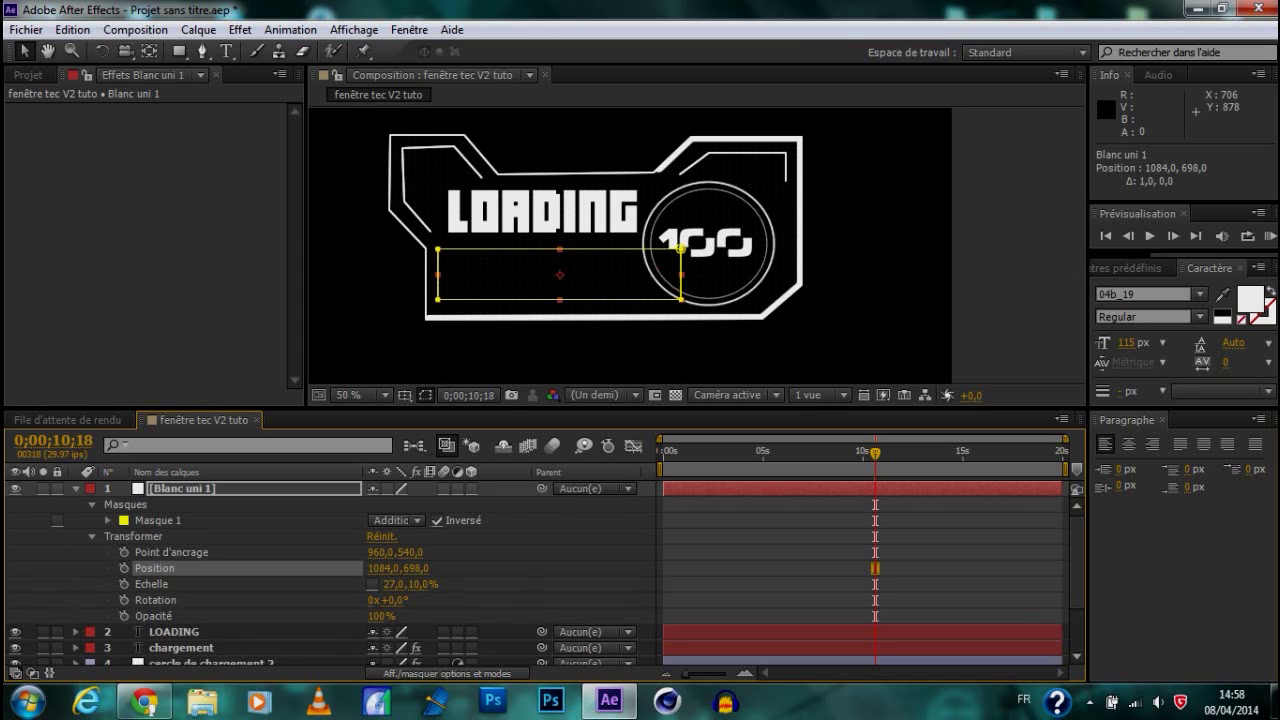
click(92, 536)
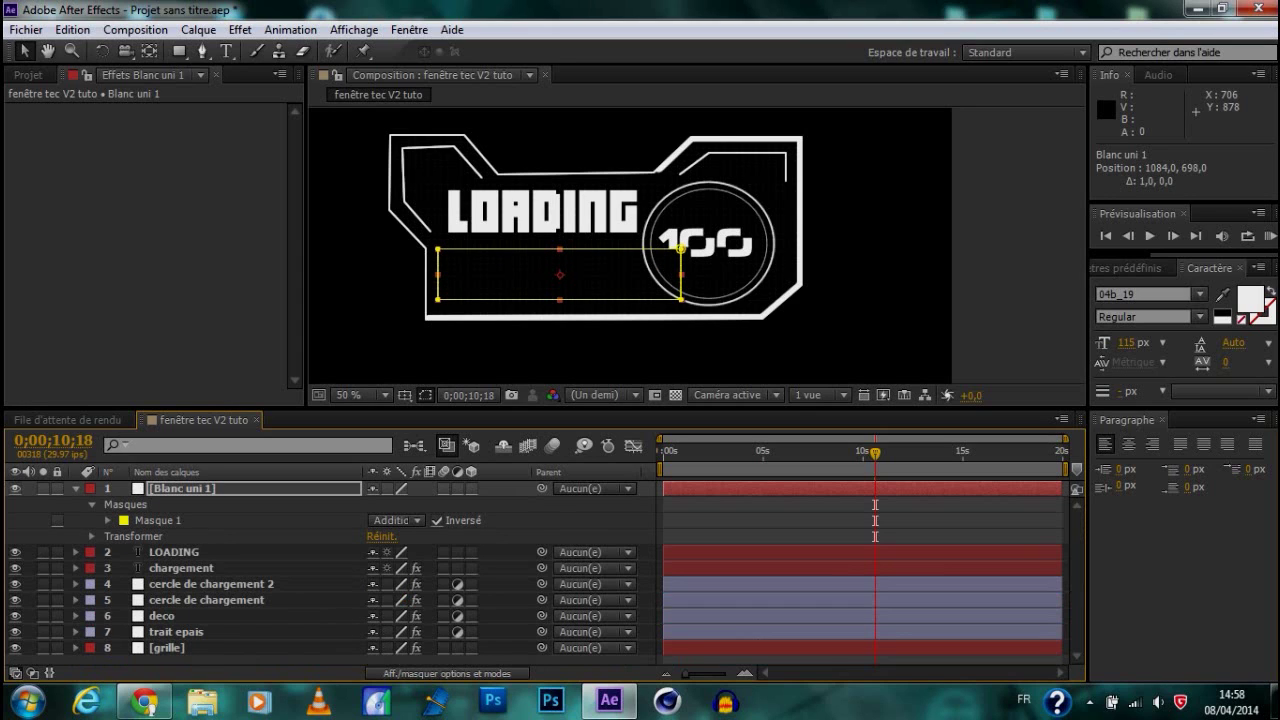
click(107, 520)
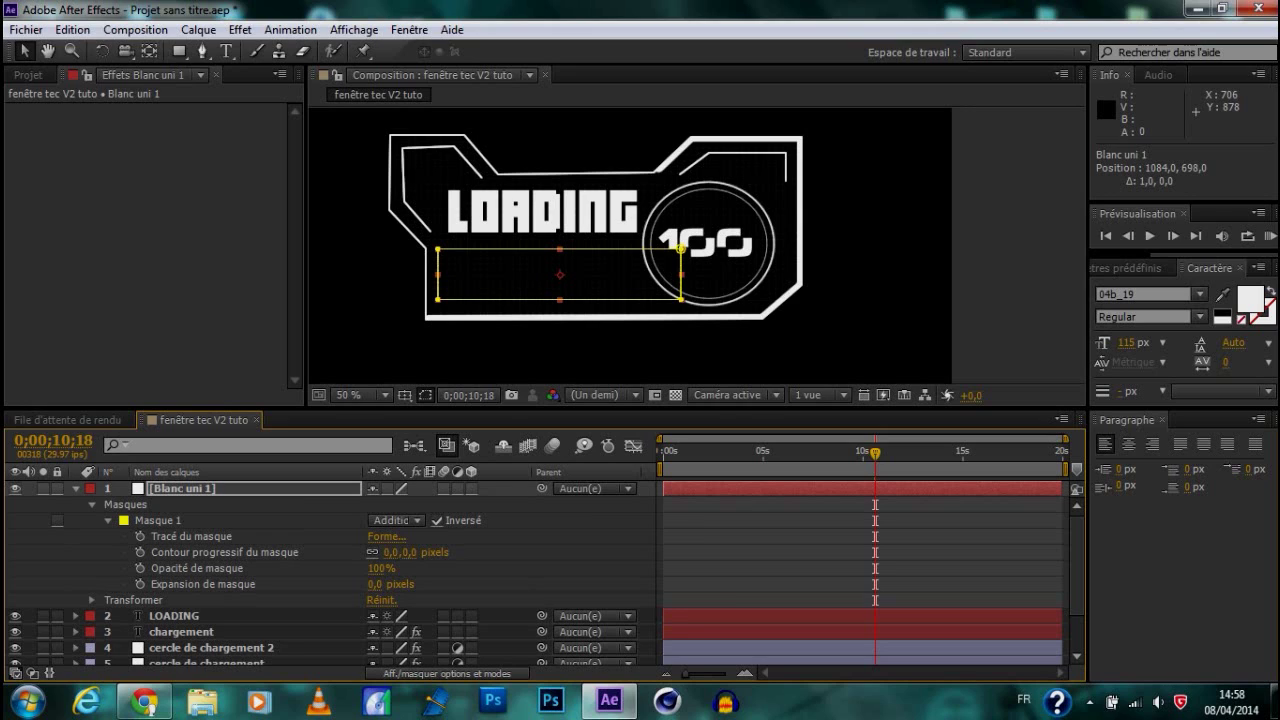
click(409, 553)
drag(395, 552, 575, 552)
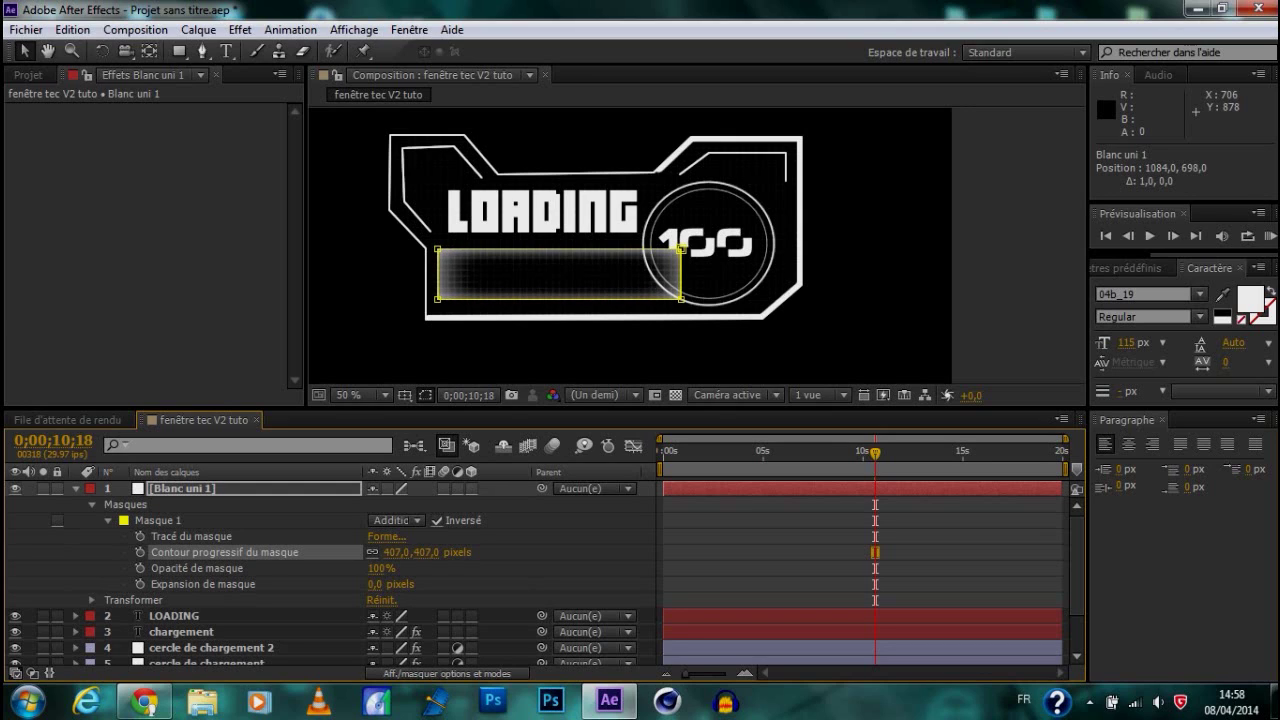
drag(372, 552, 375, 552)
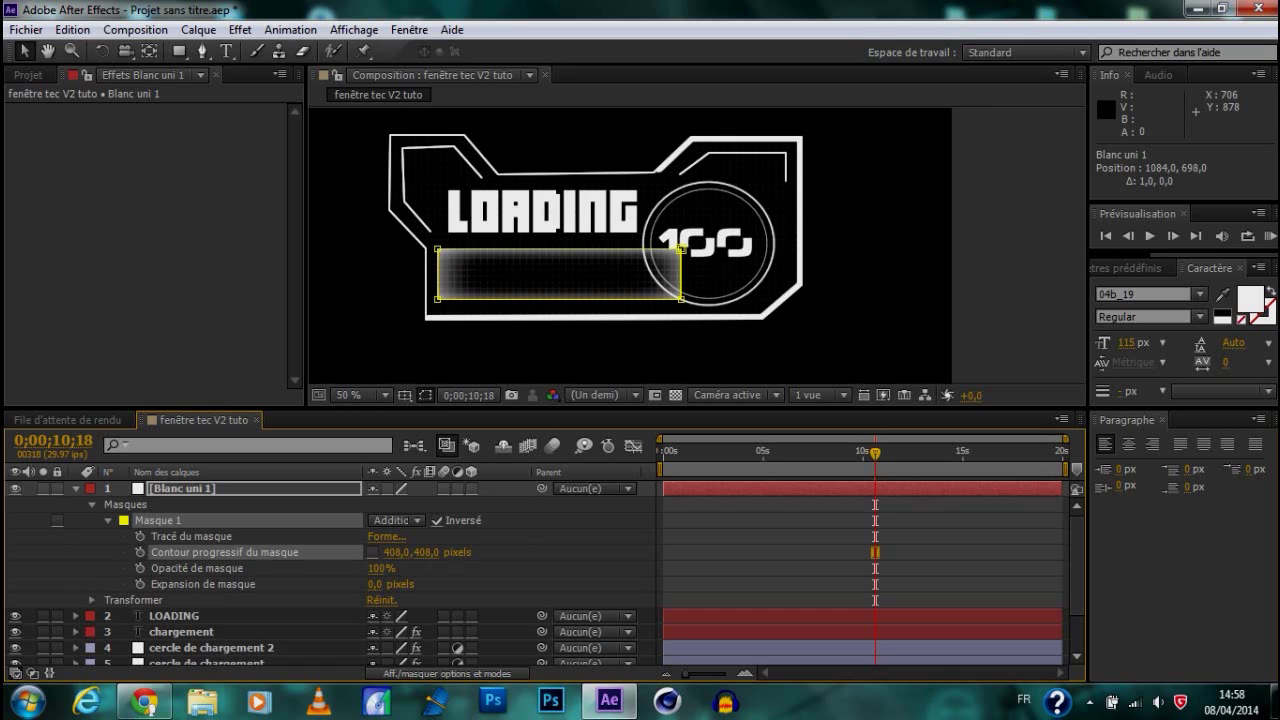
drag(423, 552, 445, 552)
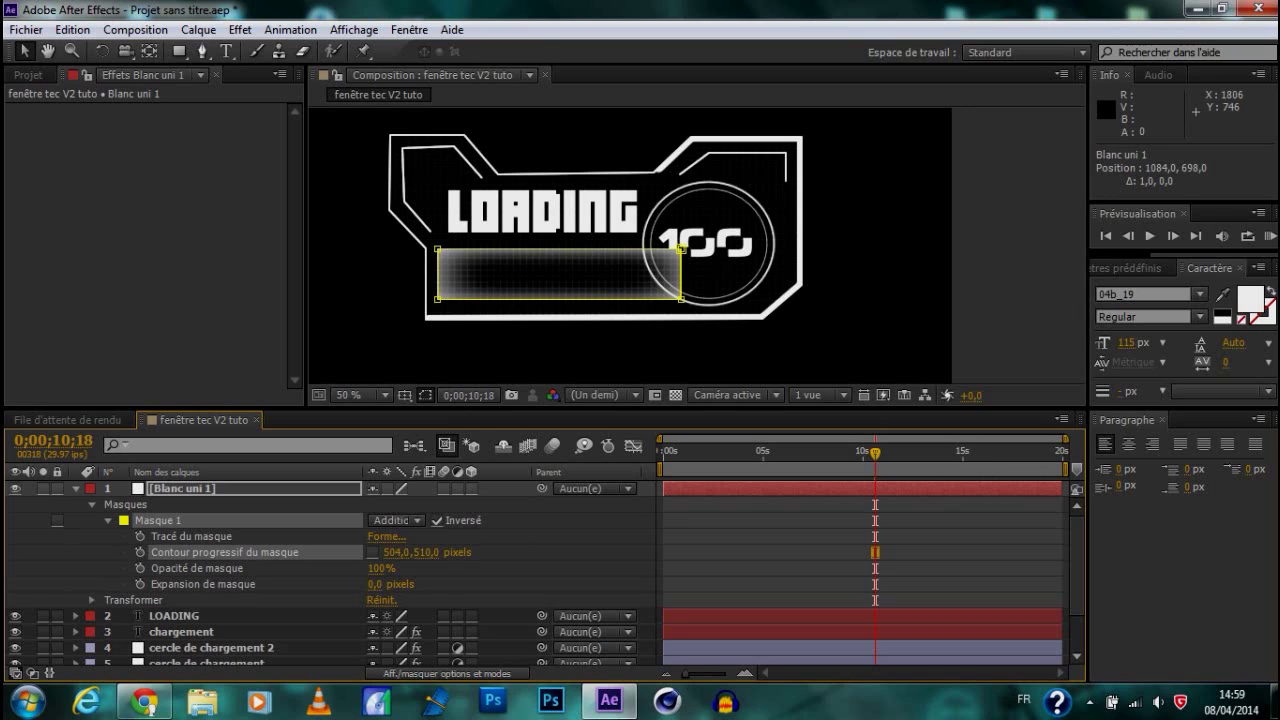
click(981, 270)
click(981, 270)
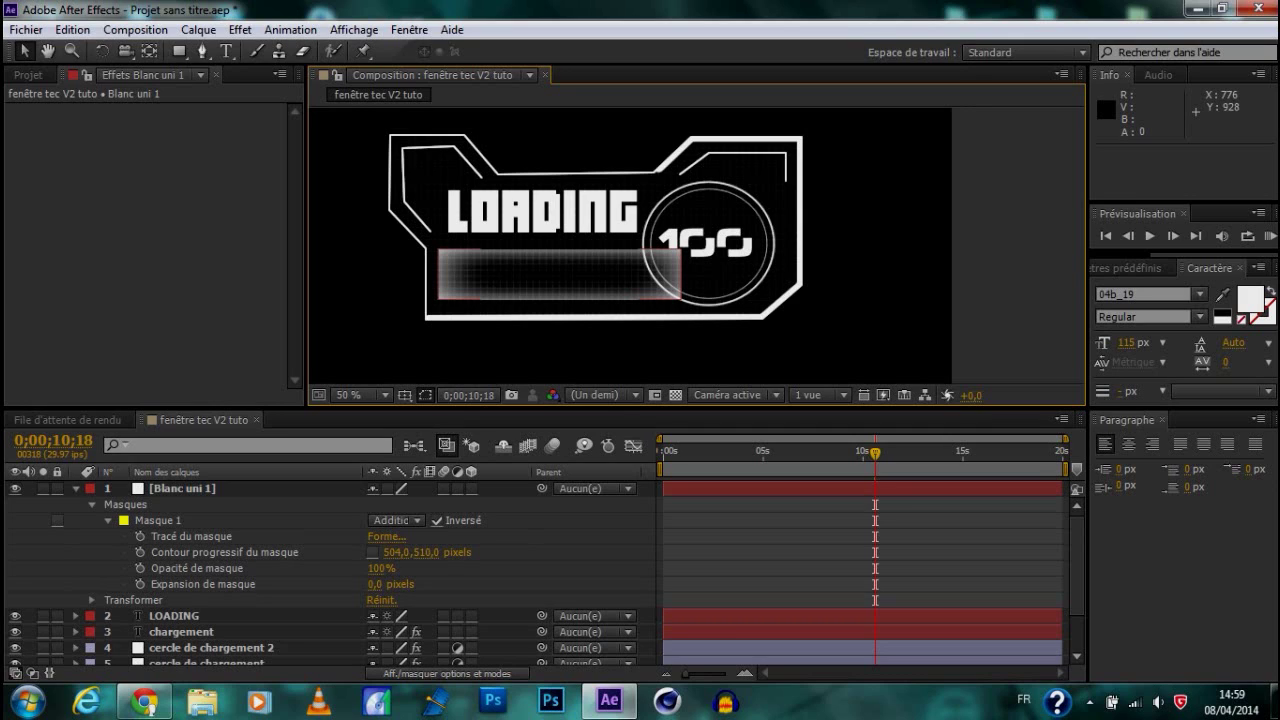
Set the rectangular mask's expansion to -78 pixels and its feather to 162 and 175 pixels
drag(375, 584, 390, 584)
click(840, 325)
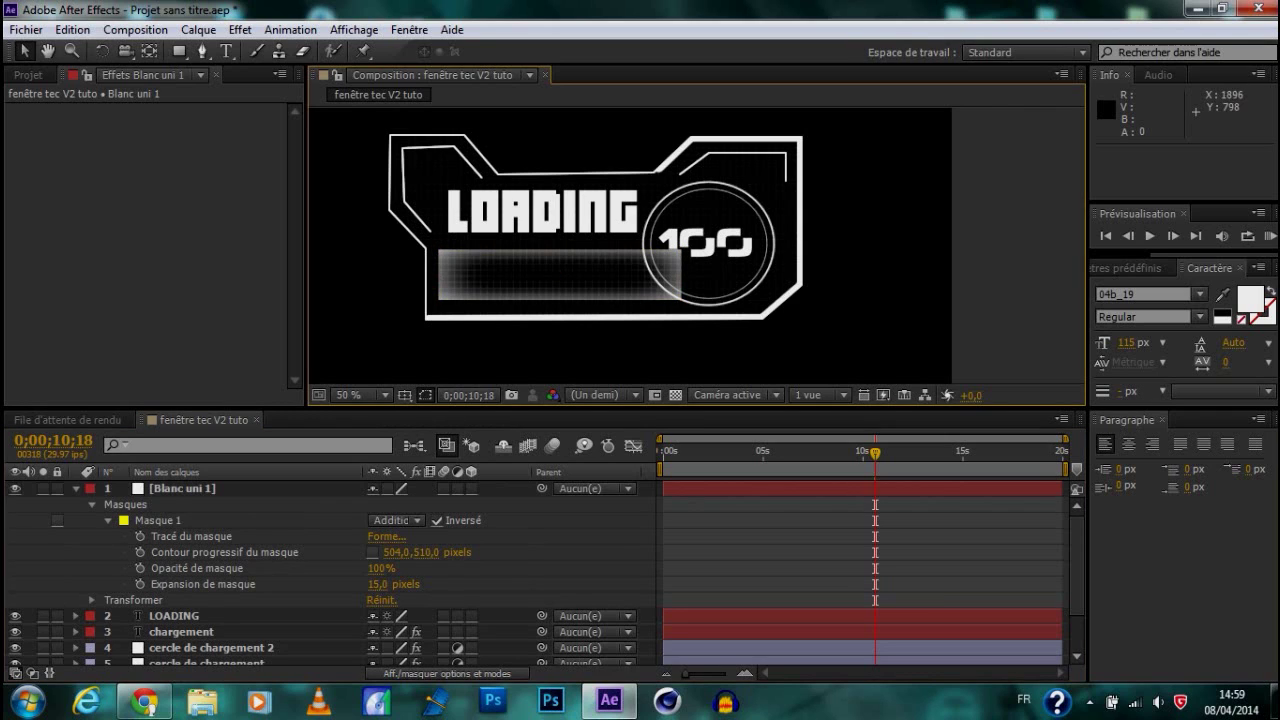
drag(378, 584, 290, 584)
drag(427, 552, 87, 552)
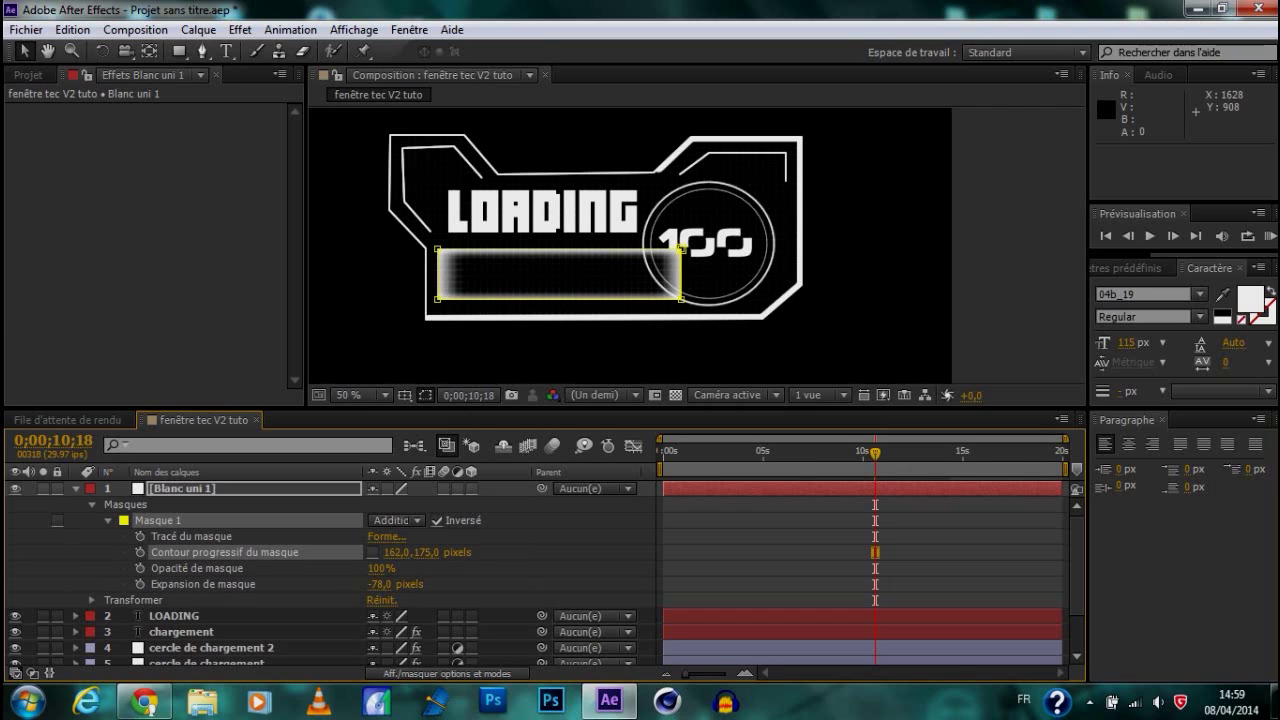
key(F2)
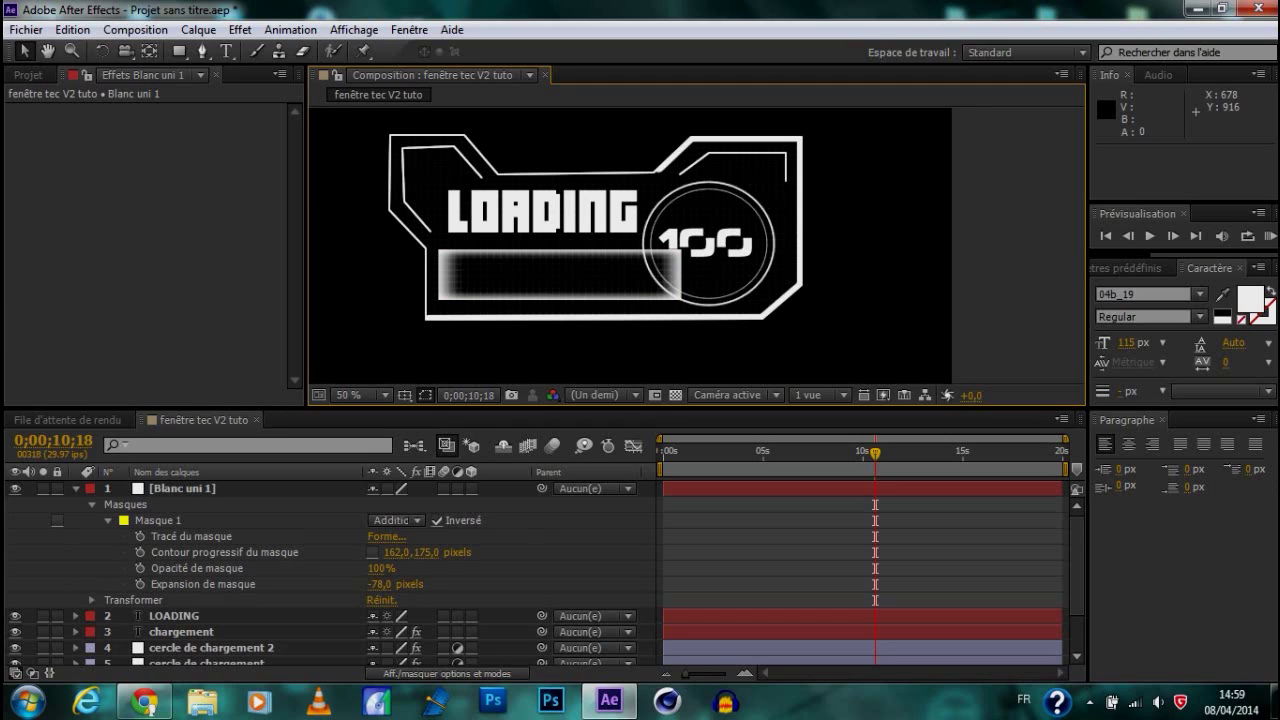
Draw a circular mask on the white bar where it overlaps the loading circles and set its mode to Soustraction
key(q)
drag(179, 51, 258, 92)
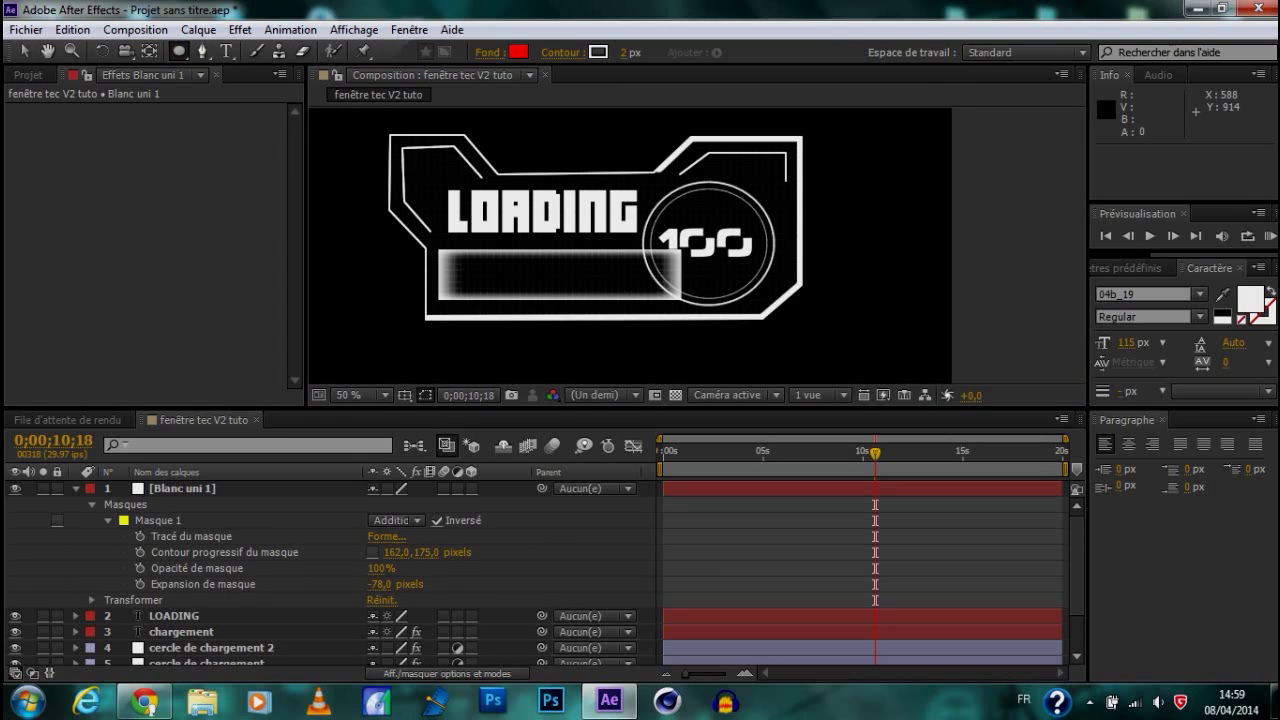
click(182, 489)
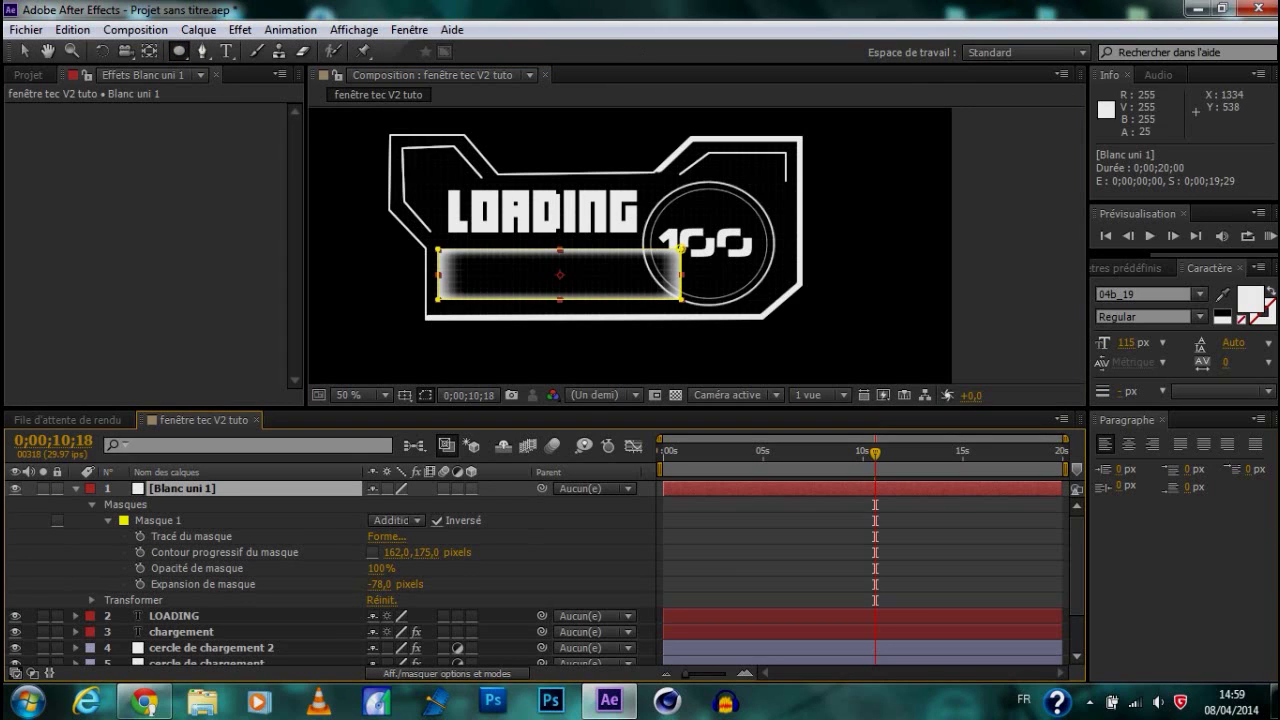
drag(700, 186, 734, 284)
key(v)
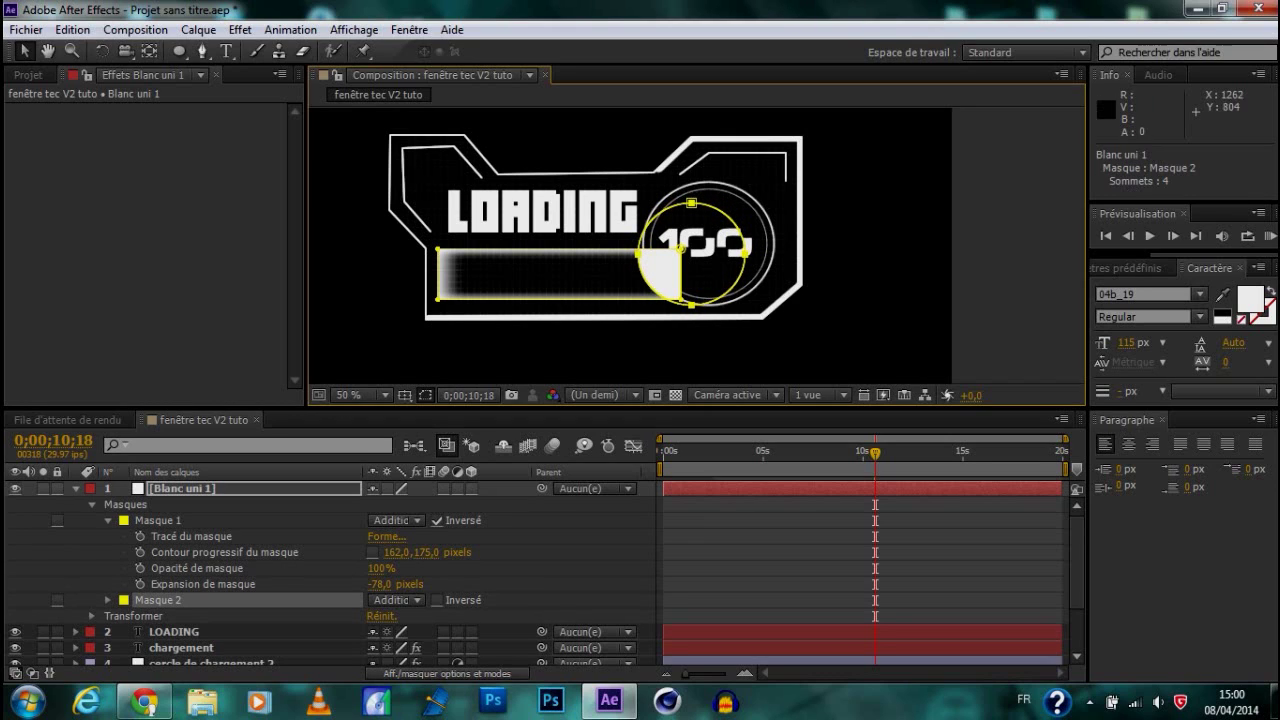
click(398, 600)
click(430, 497)
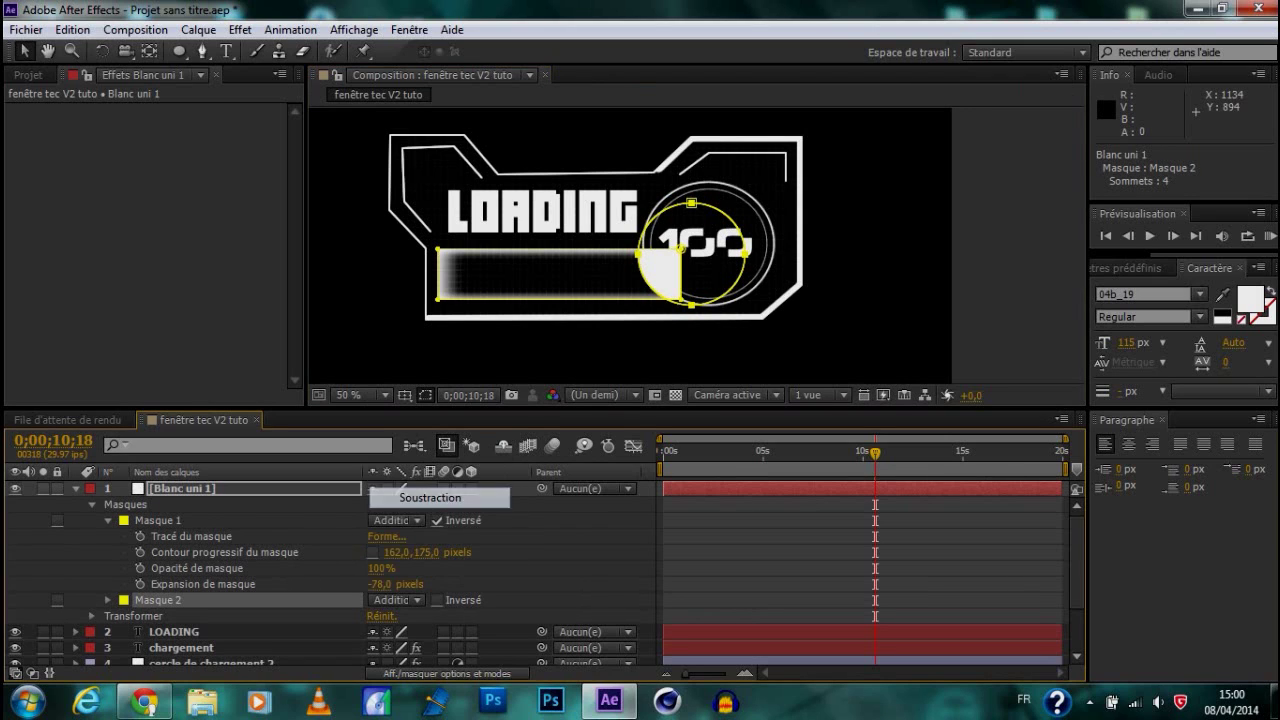
click(974, 272)
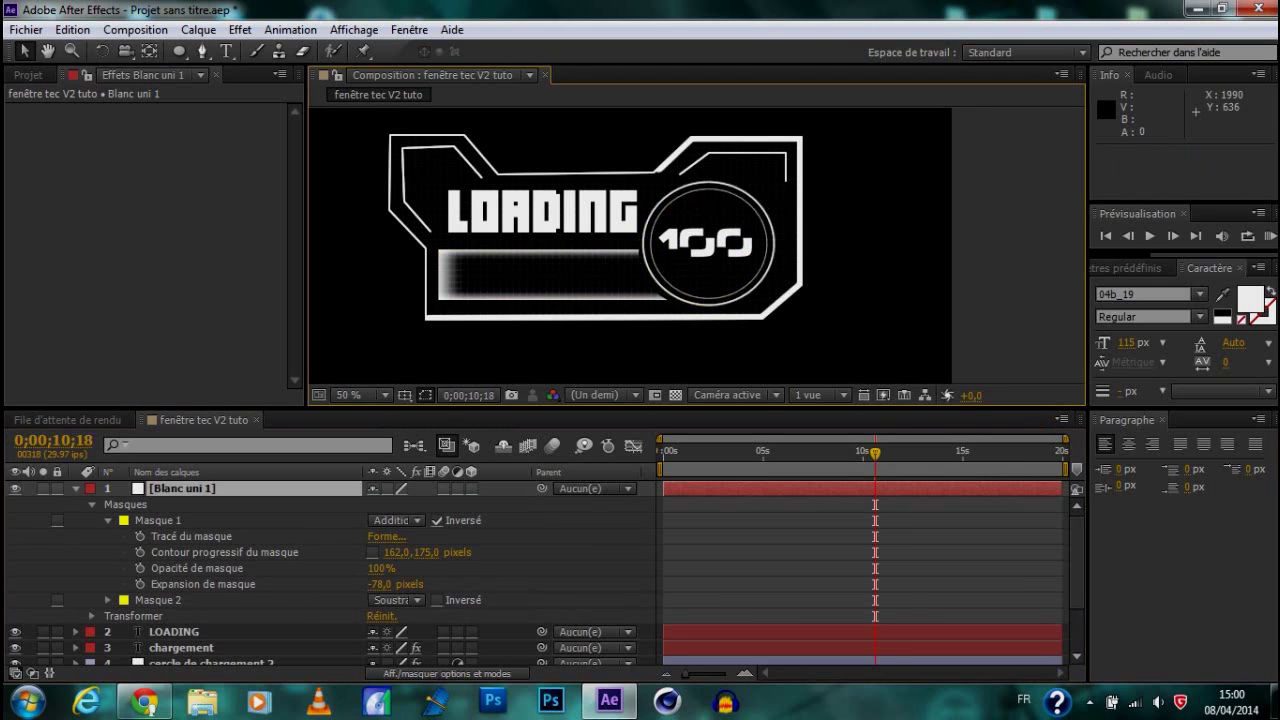
click(974, 272)
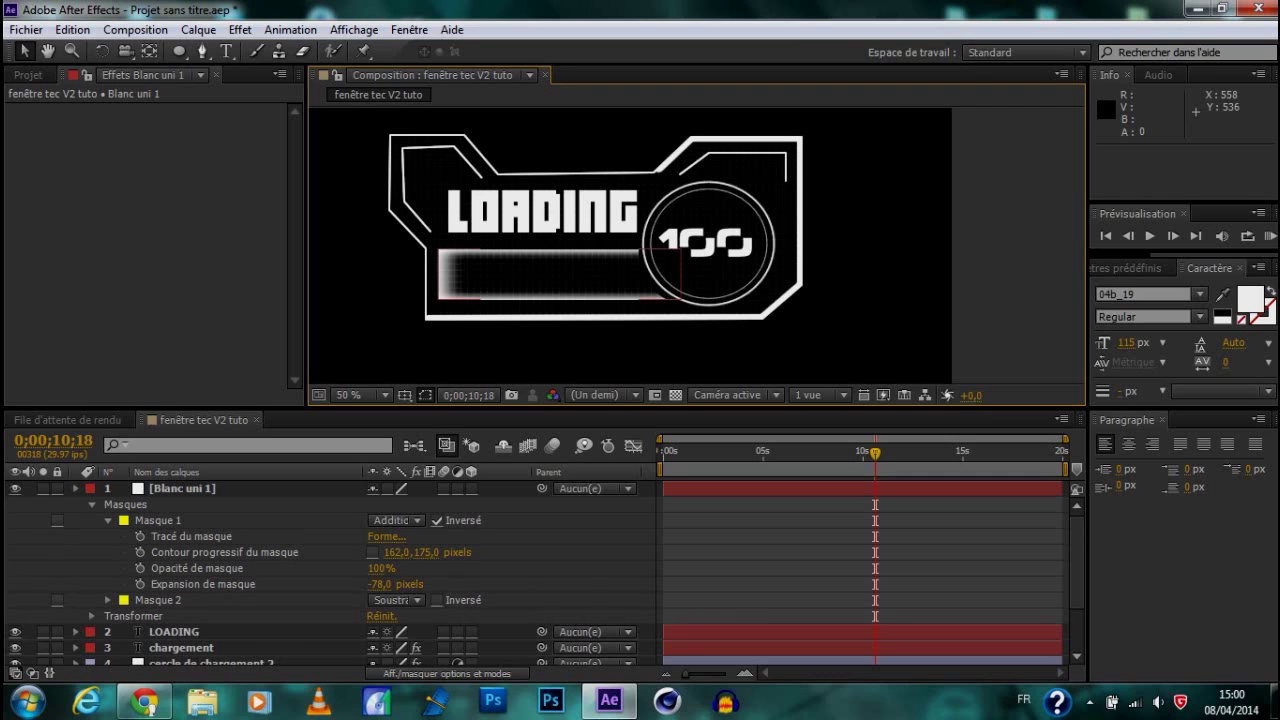
Collapse the white solid's properties and rename the layer bar flou
click(75, 489)
click(182, 489)
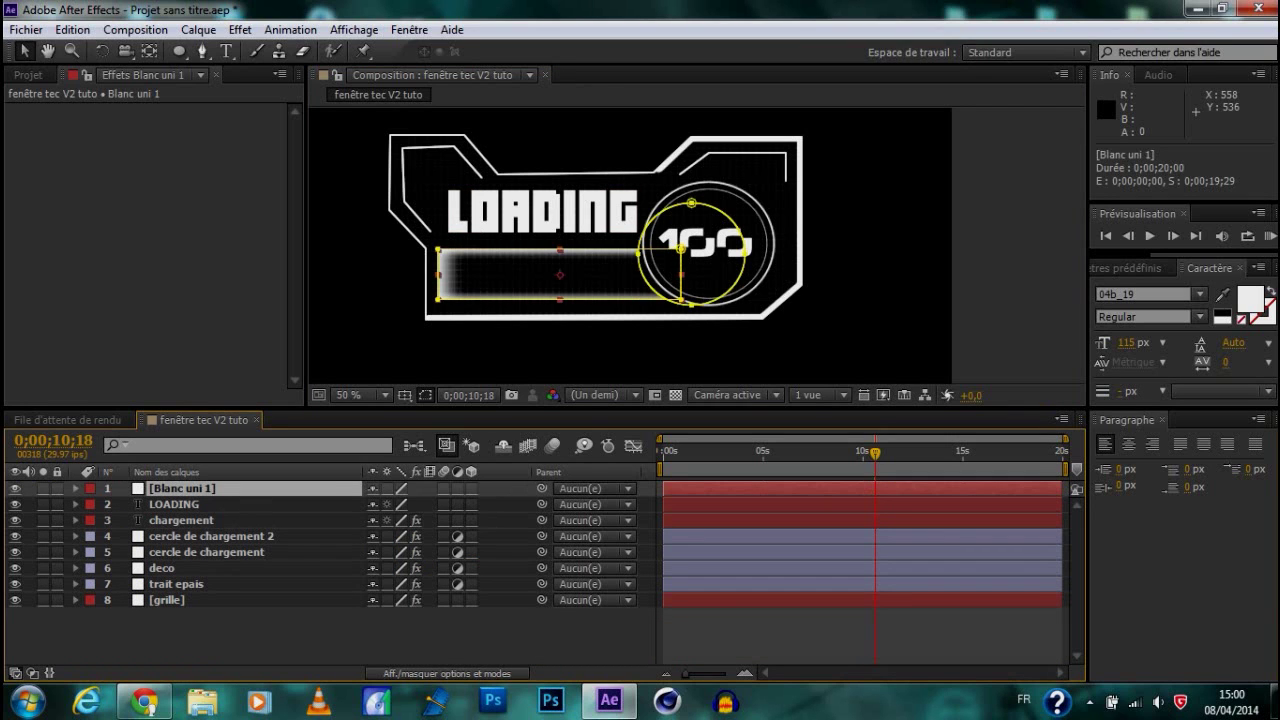
right_click(187, 489)
click(531, 93)
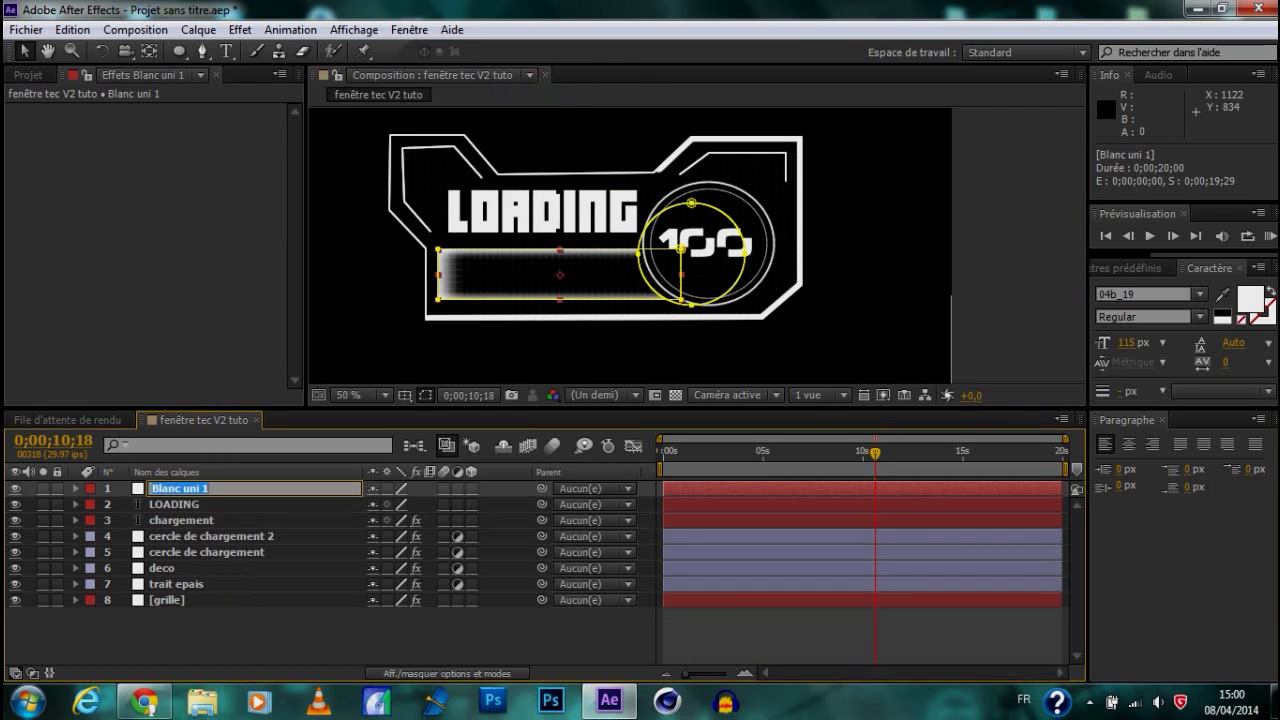
text(bar flou)
key(Return)
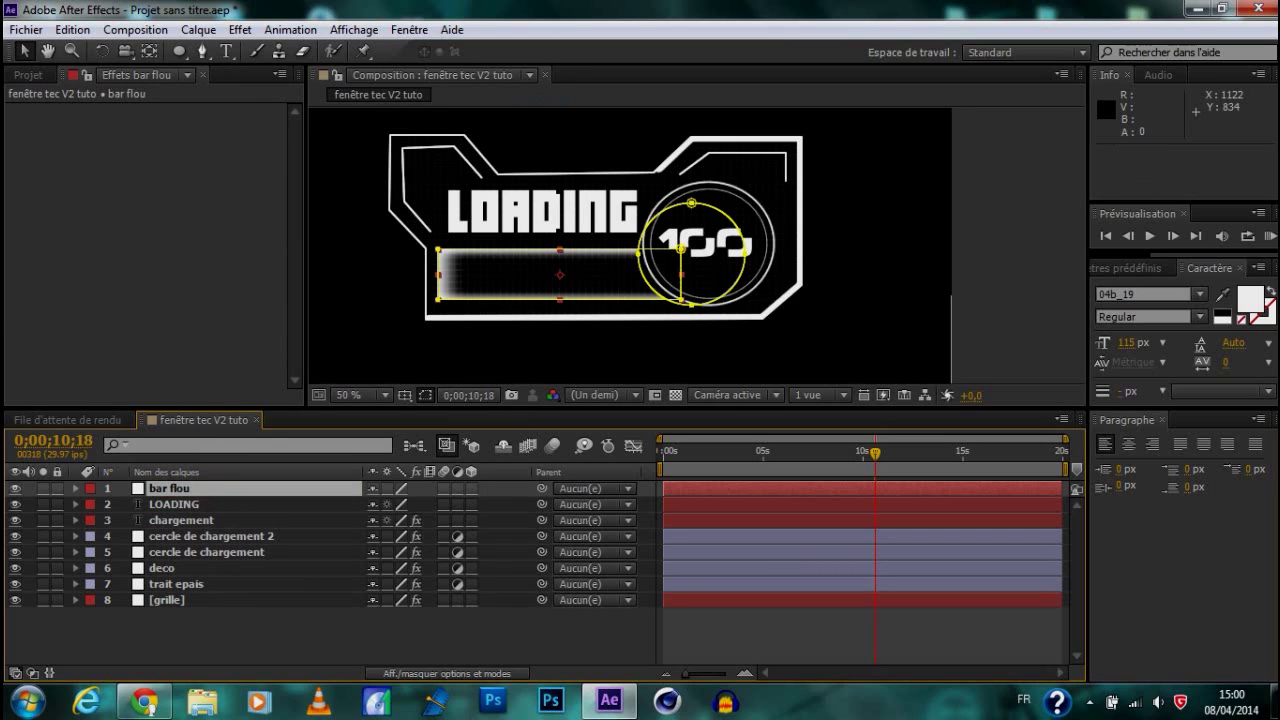
Copy the bar flou layer and paste a duplicate above it in the composition
key(ctrl+c)
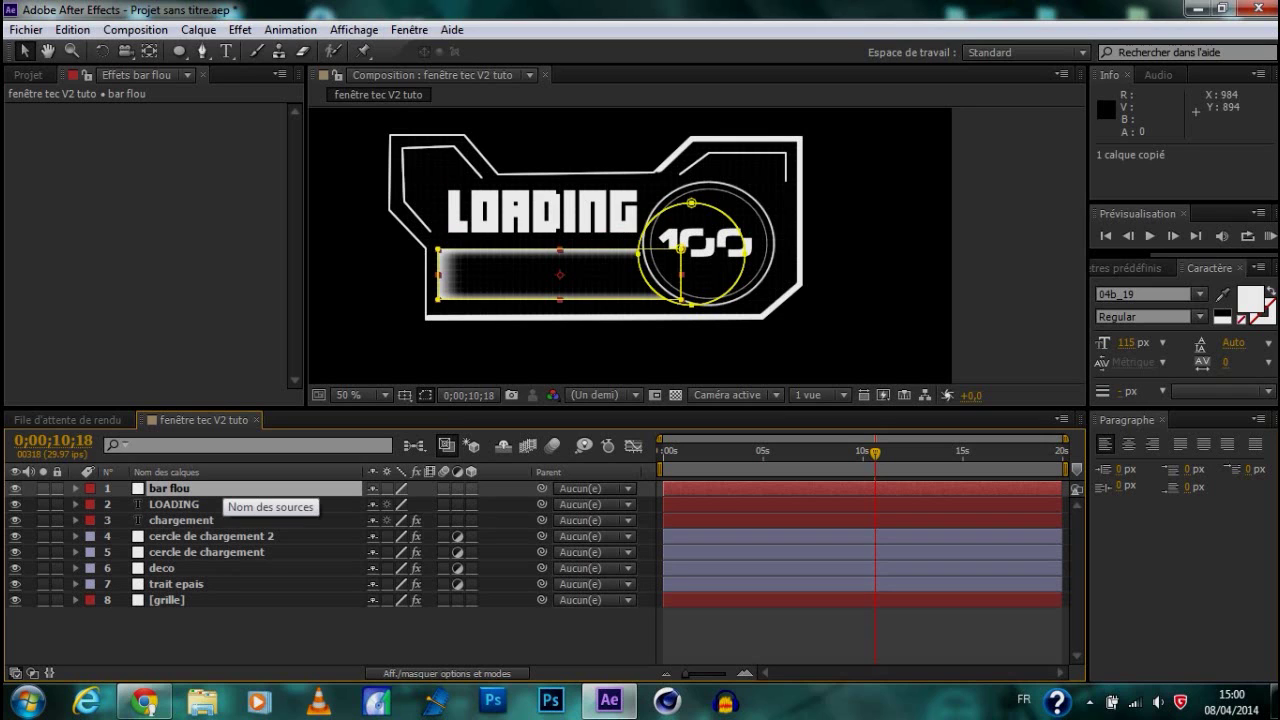
key(ctrl+v)
click(26, 29)
mouse_move(72, 29)
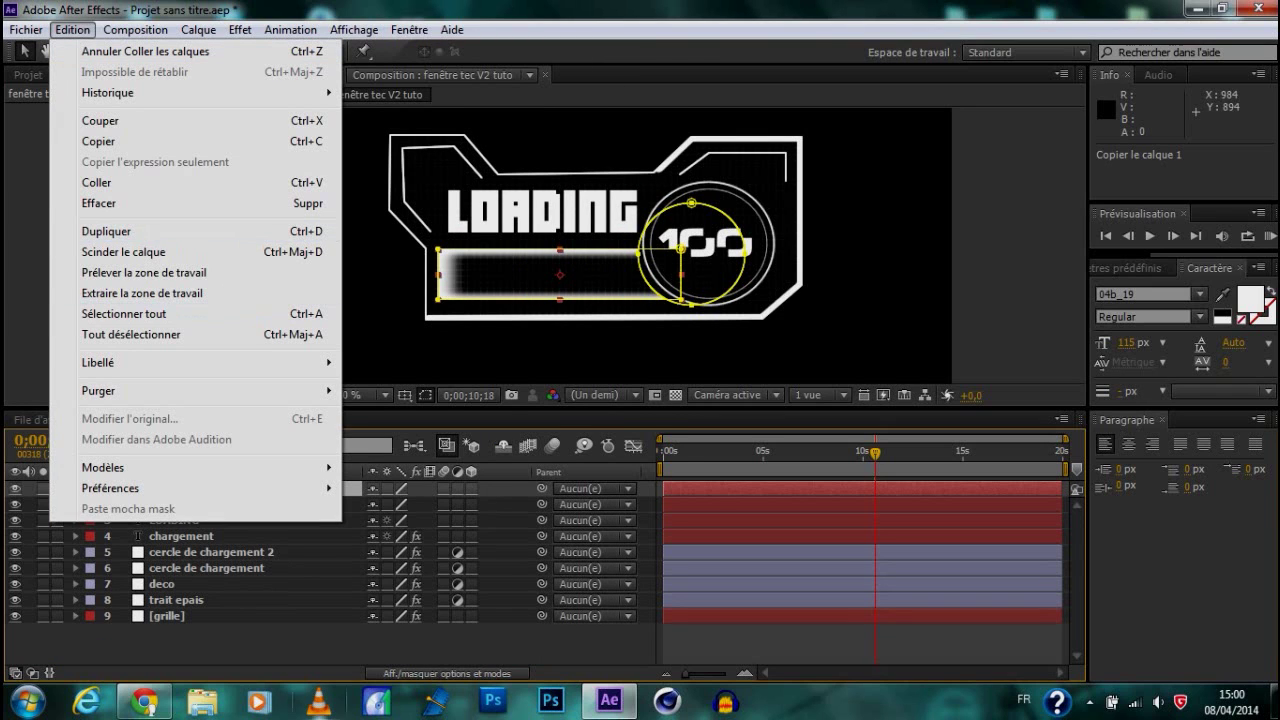
click(72, 30)
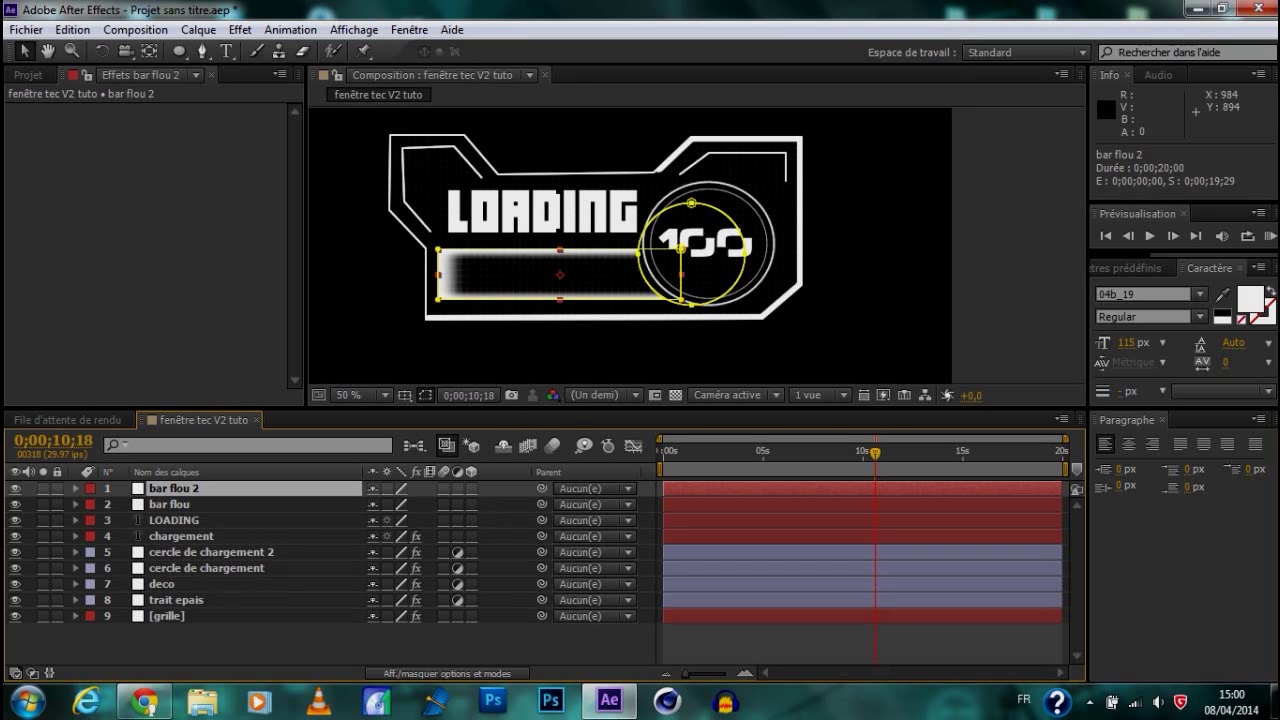
Rename the duplicated bar flou 2 layer as bar charg
right_click(180, 489)
click(523, 94)
text(bar)
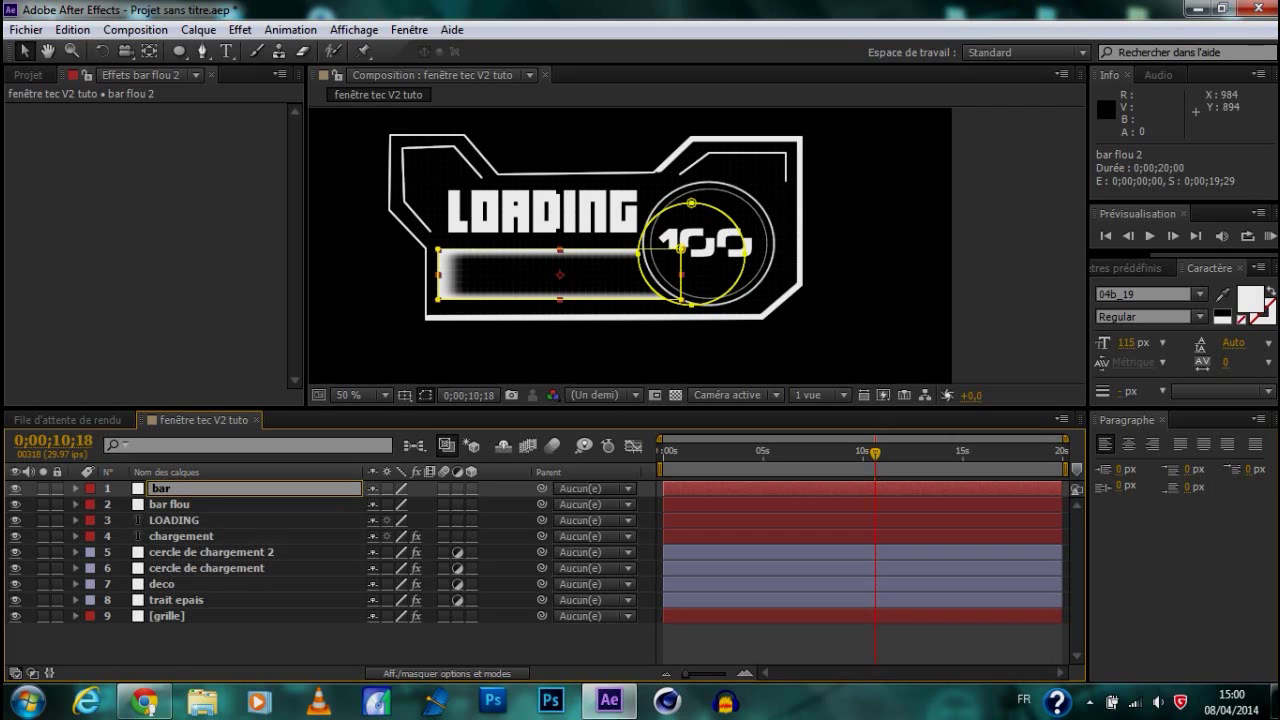
text( charg)
key(Return)
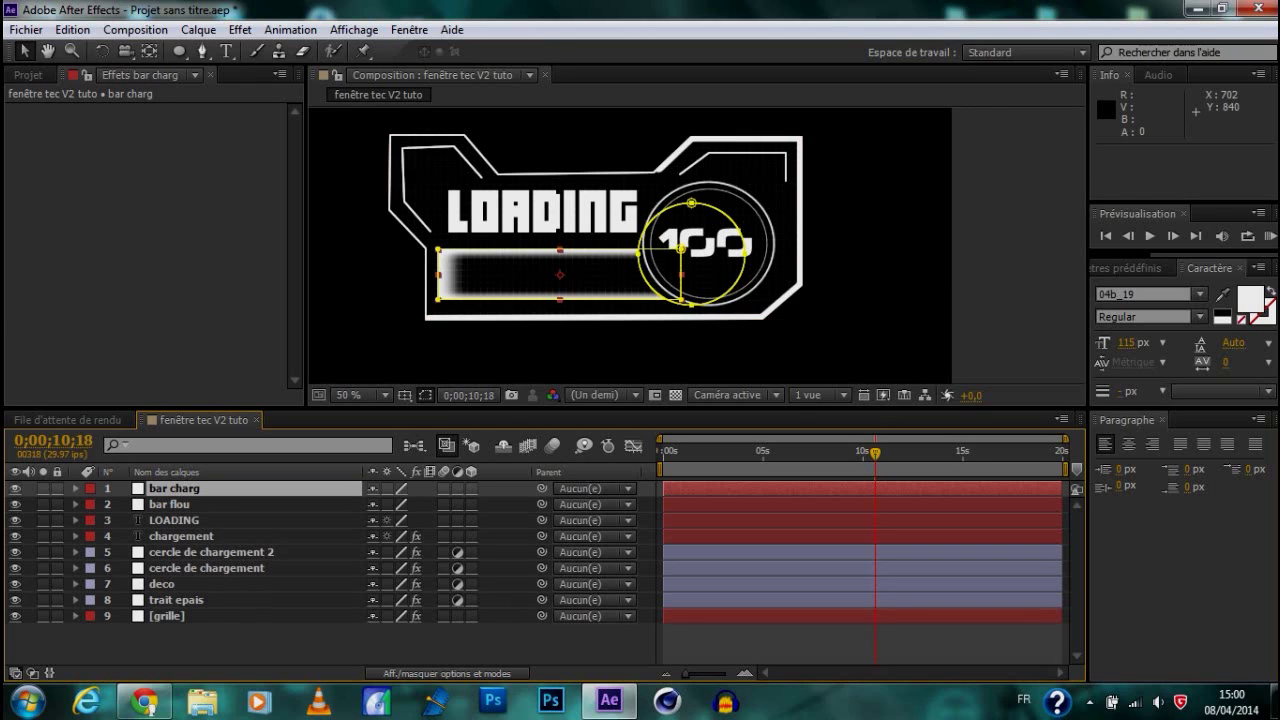
Turn off the inversion of Masque 1 on the bar charg layer and set its expansion to 0 pixels
click(76, 489)
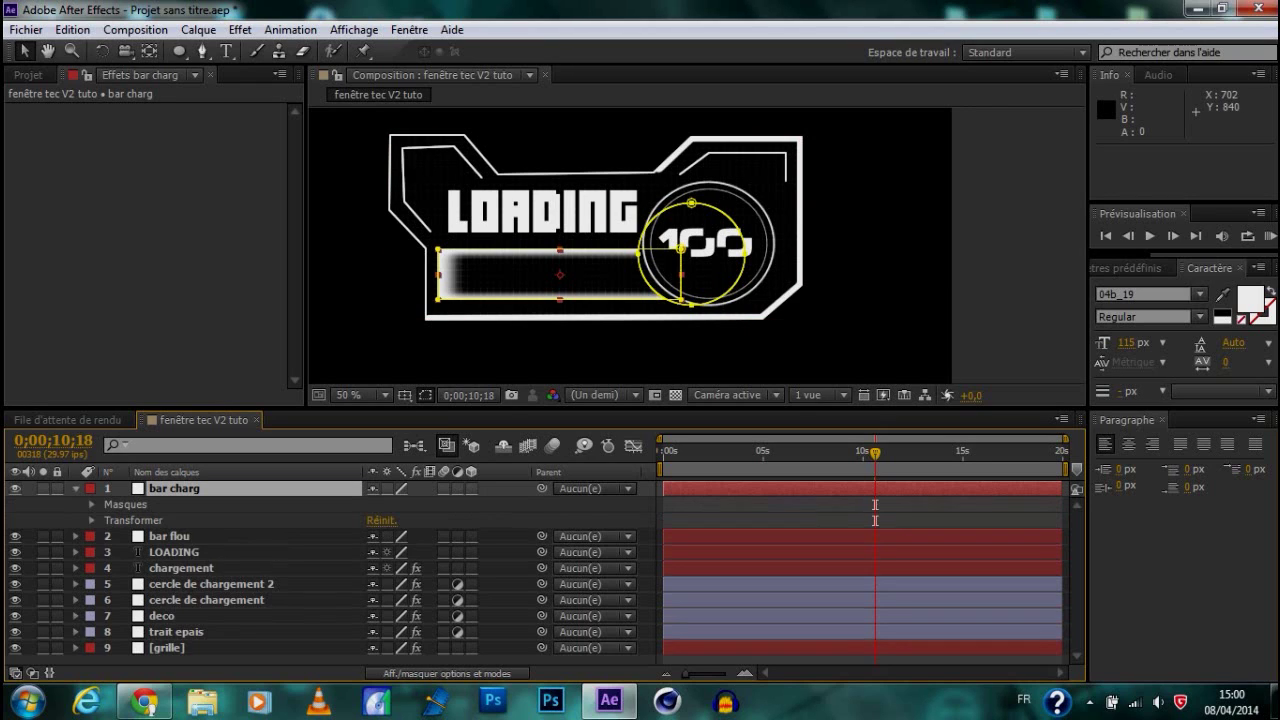
click(92, 505)
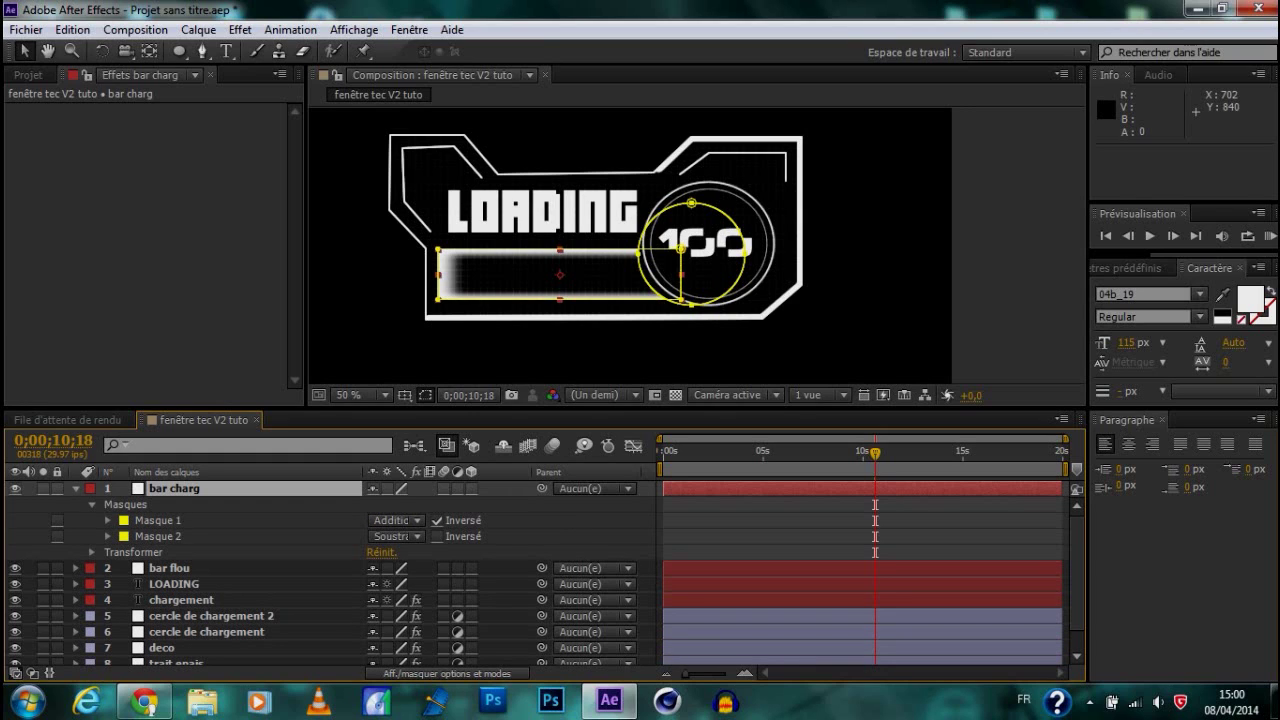
click(437, 521)
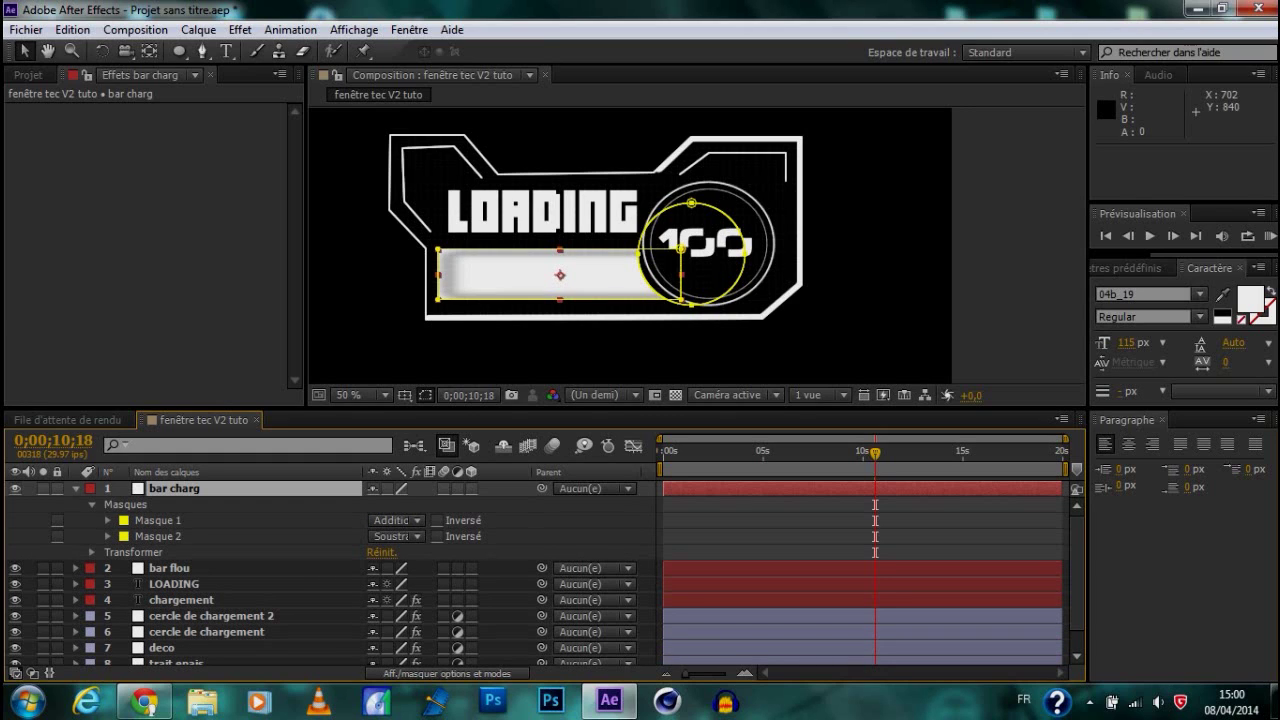
click(108, 520)
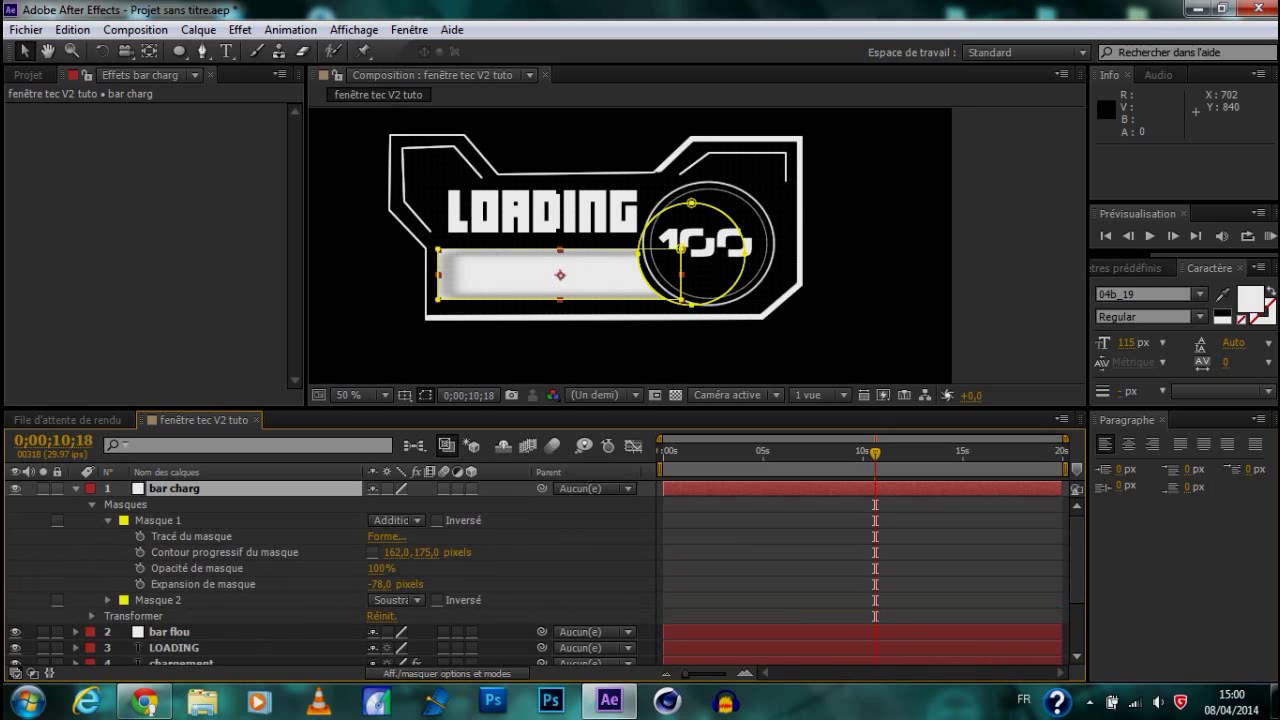
drag(380, 584, 420, 584)
key(ctrl+z)
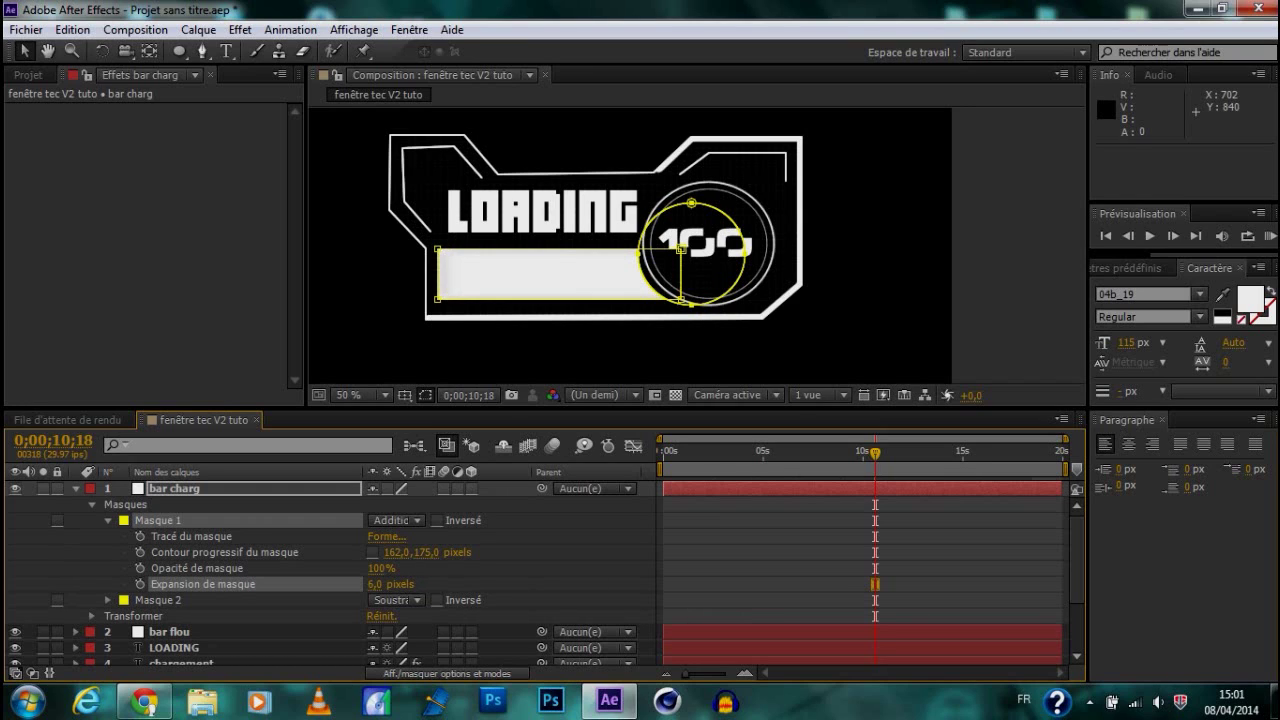
click(380, 584)
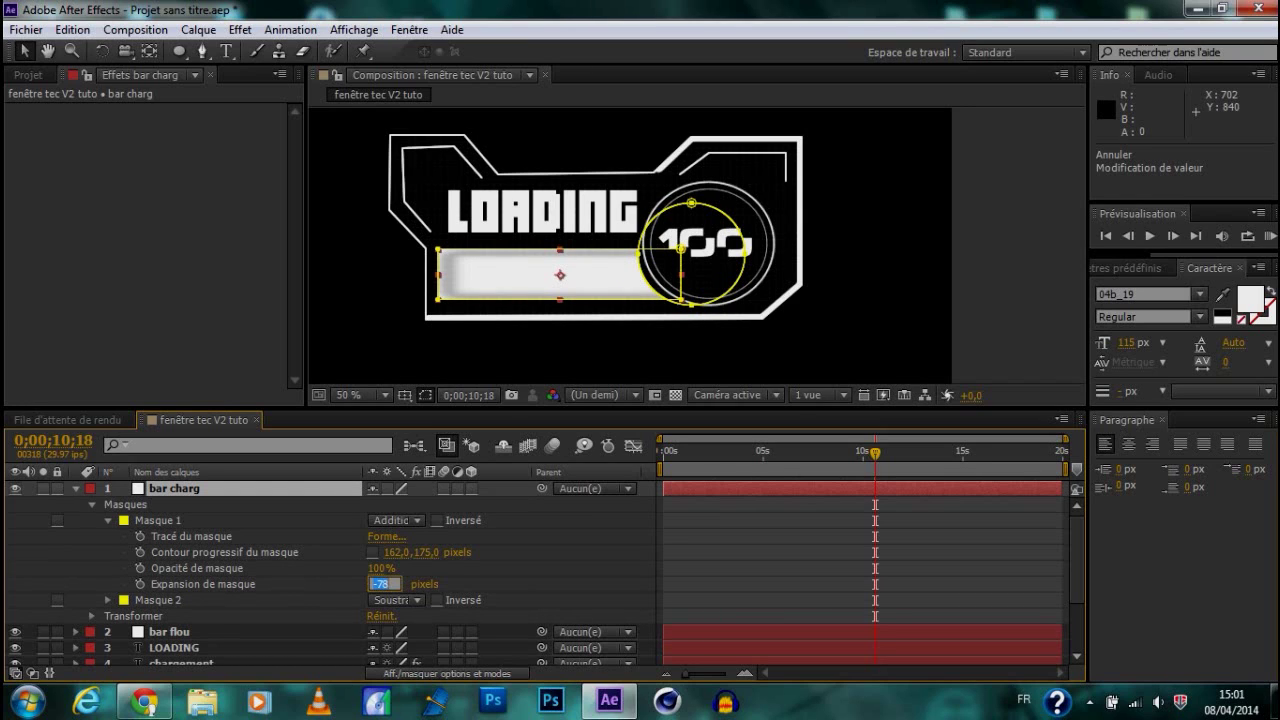
text(0)
key(Return)
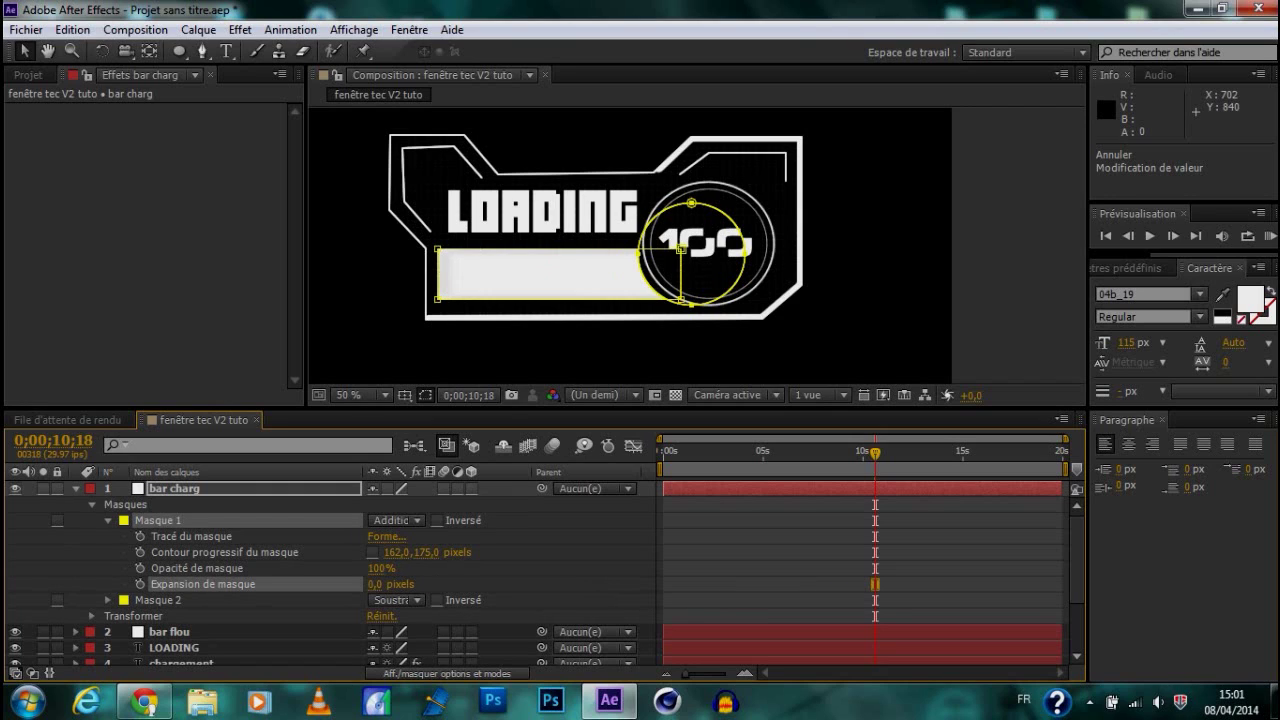
Set the feather of Masque 1 on bar charg to 0 pixels horizontally and 708 pixels vertically, and deselect the layer
drag(427, 552, 823, 552)
drag(933, 552, 960, 552)
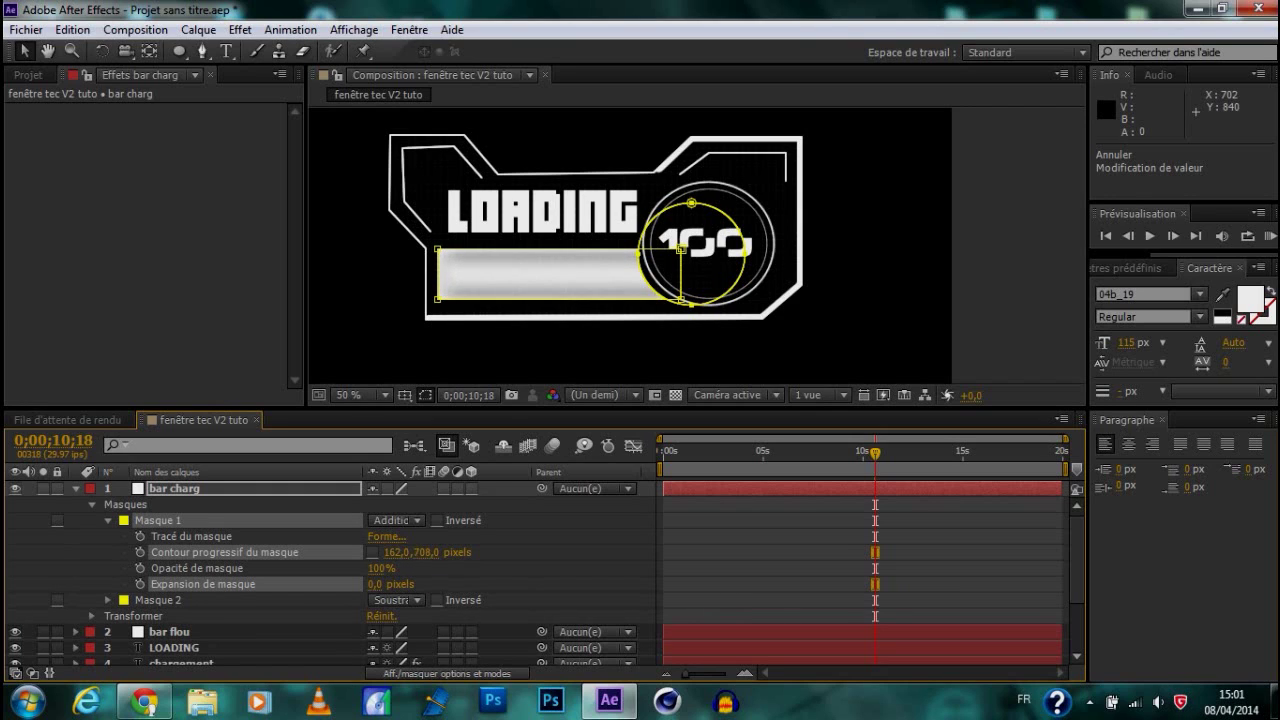
click(397, 552)
text(0)
key(Return)
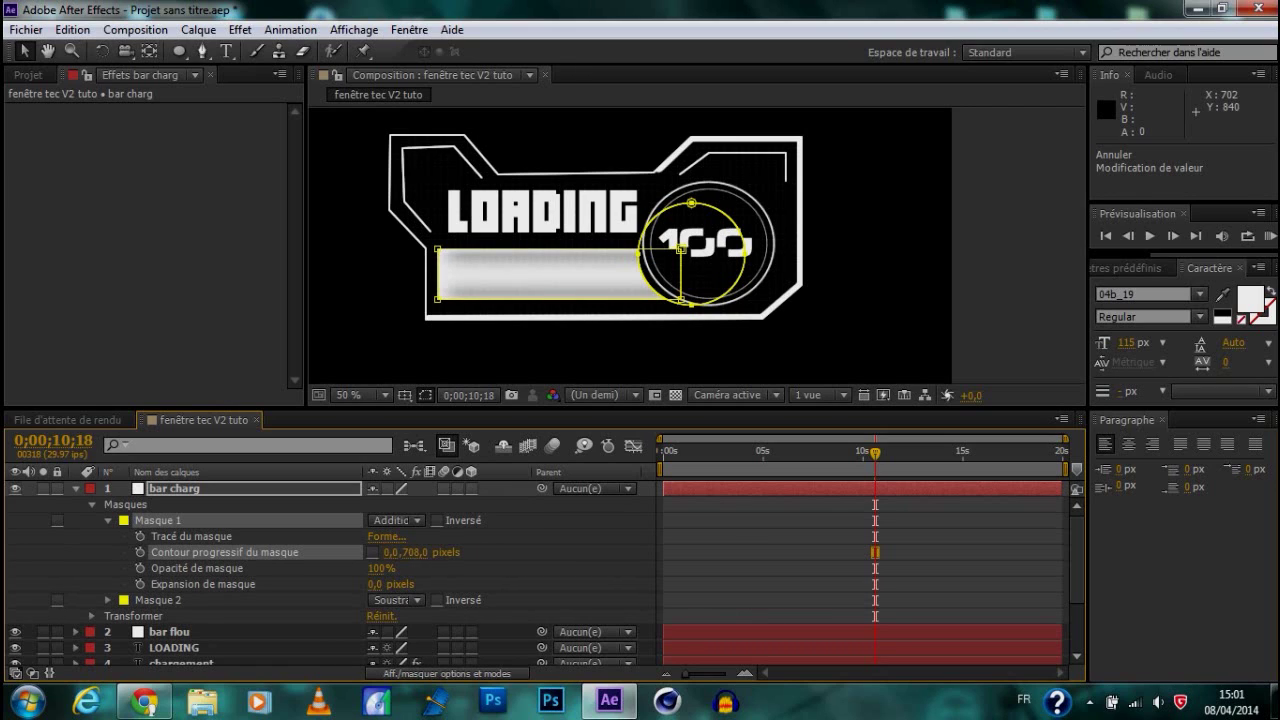
mouse_move(378, 568)
mouse_down()
mouse_move(335, 568)
mouse_move(385, 568)
mouse_up()
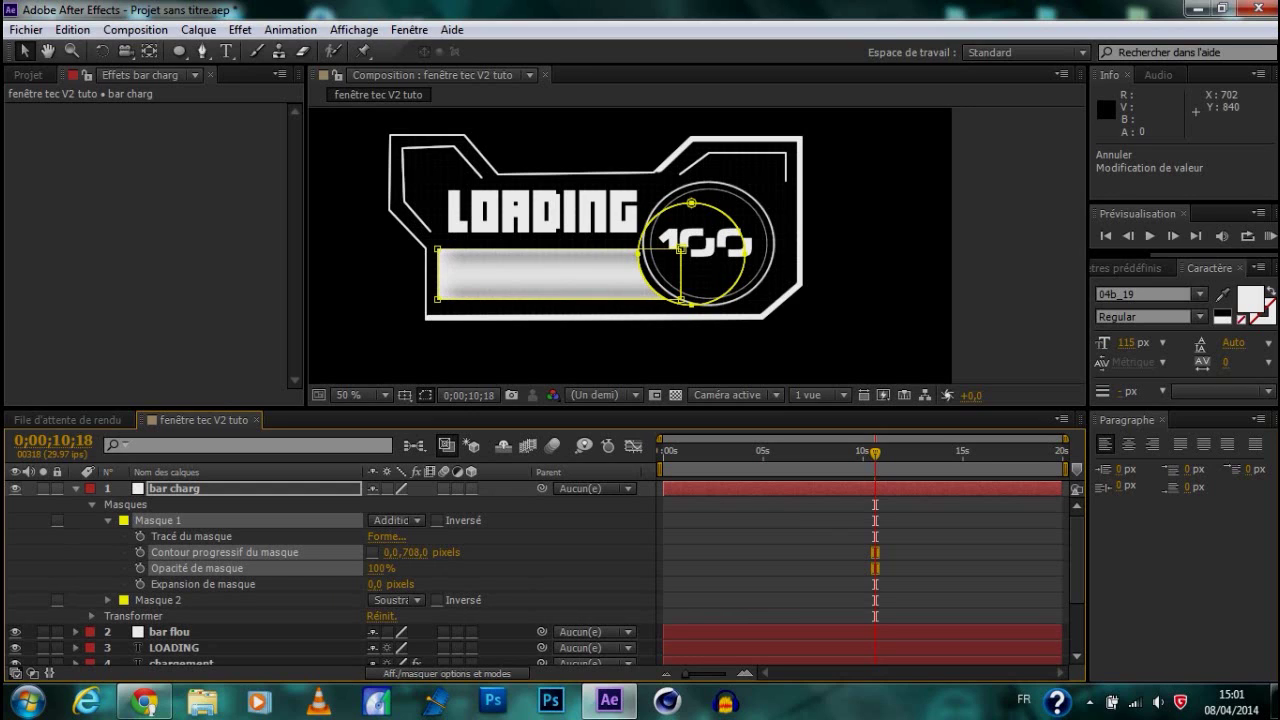
click(380, 568)
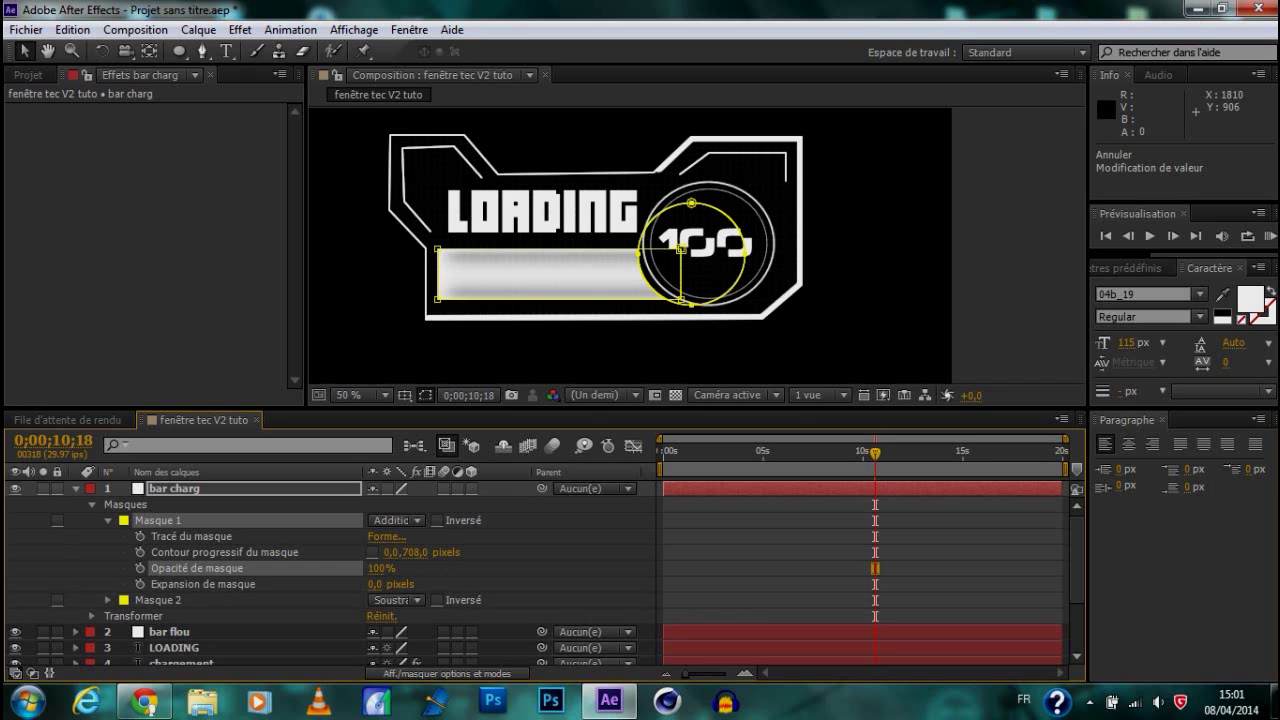
click(1028, 350)
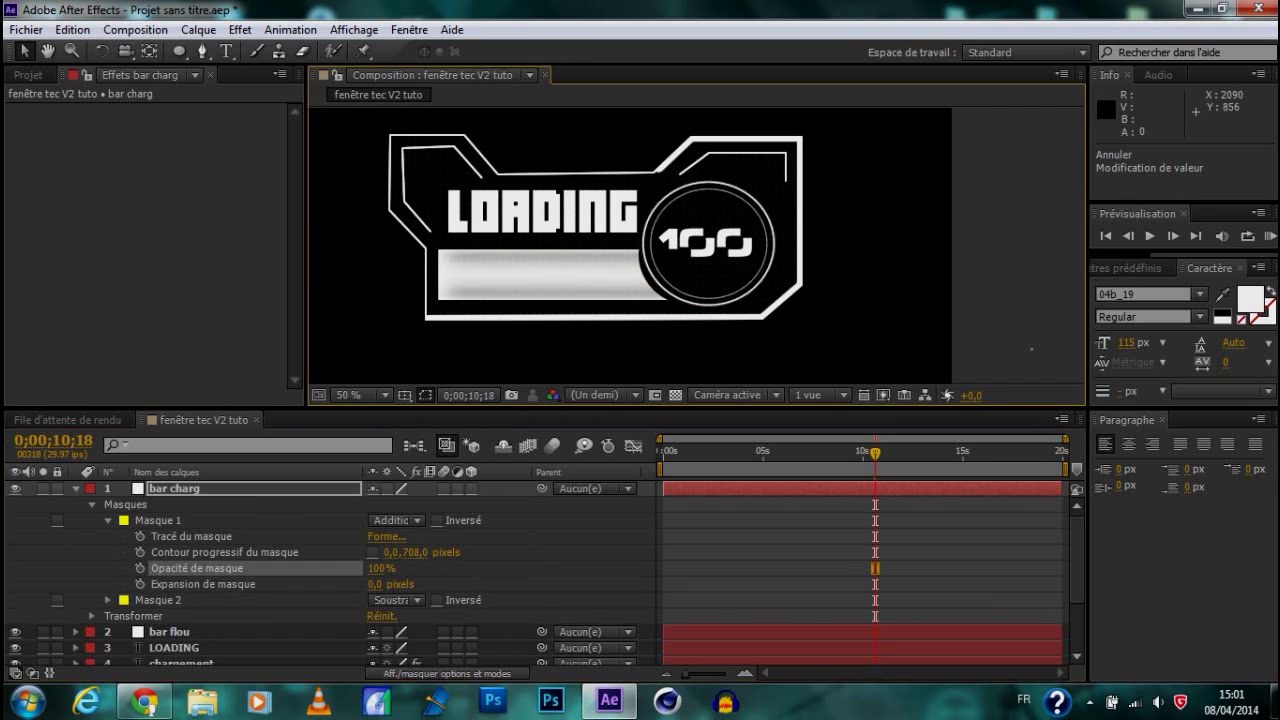
click(1028, 350)
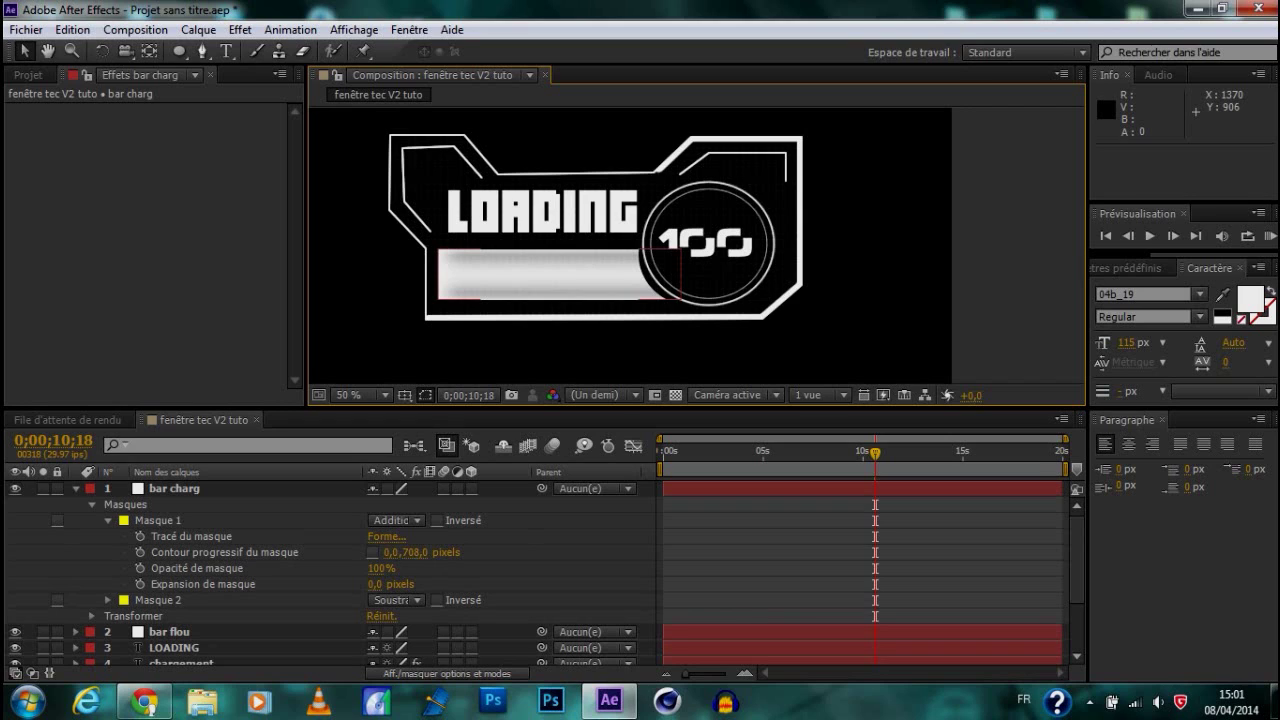
Go to 0;00;08;00 and start keyframing the mask path of Masque 1 with the bar at full width
click(158, 520)
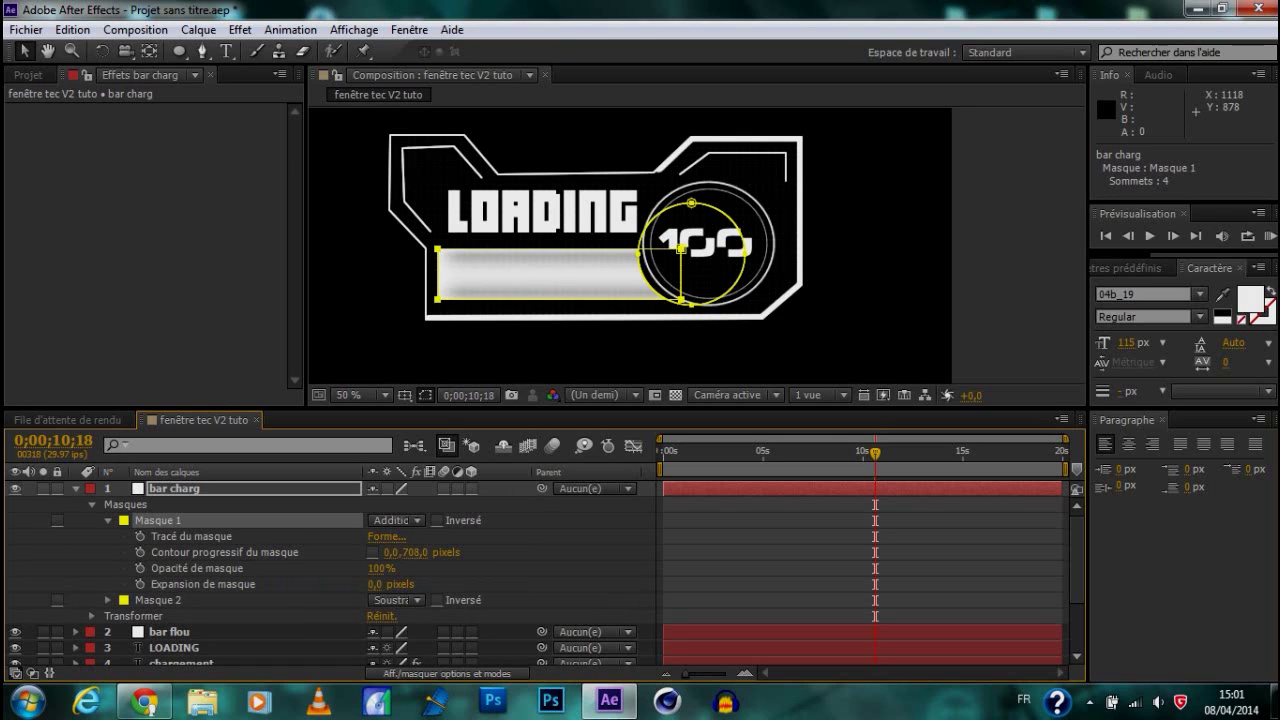
click(468, 396)
click(92, 67)
key(BackSpace)
key(BackSpace)
text(00)
key(BackSpace)
key(BackSpace)
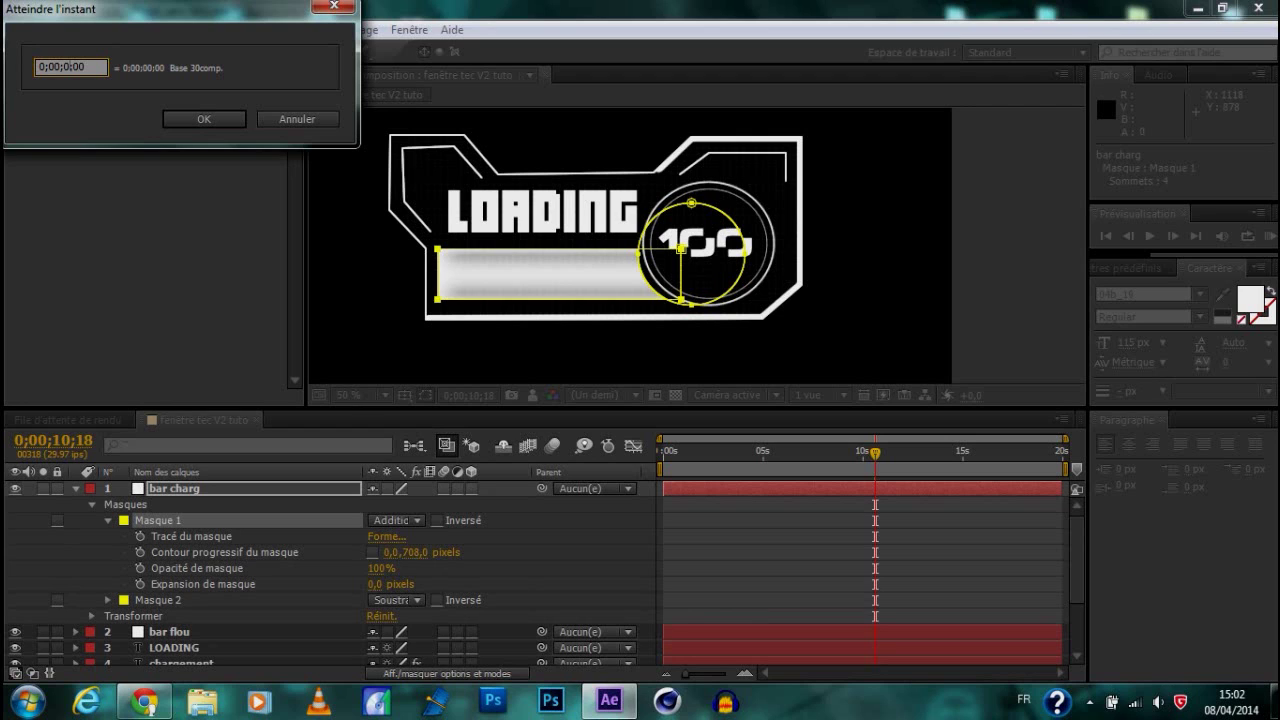
text(08)
key(Return)
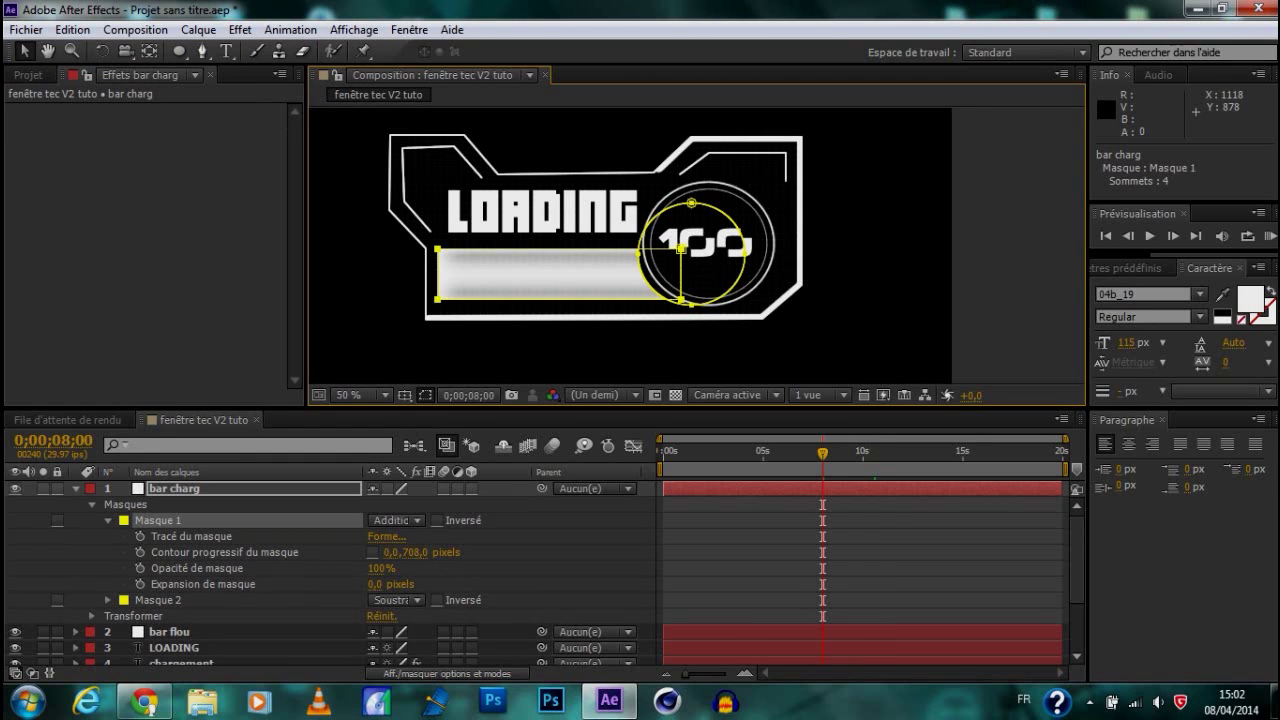
click(140, 536)
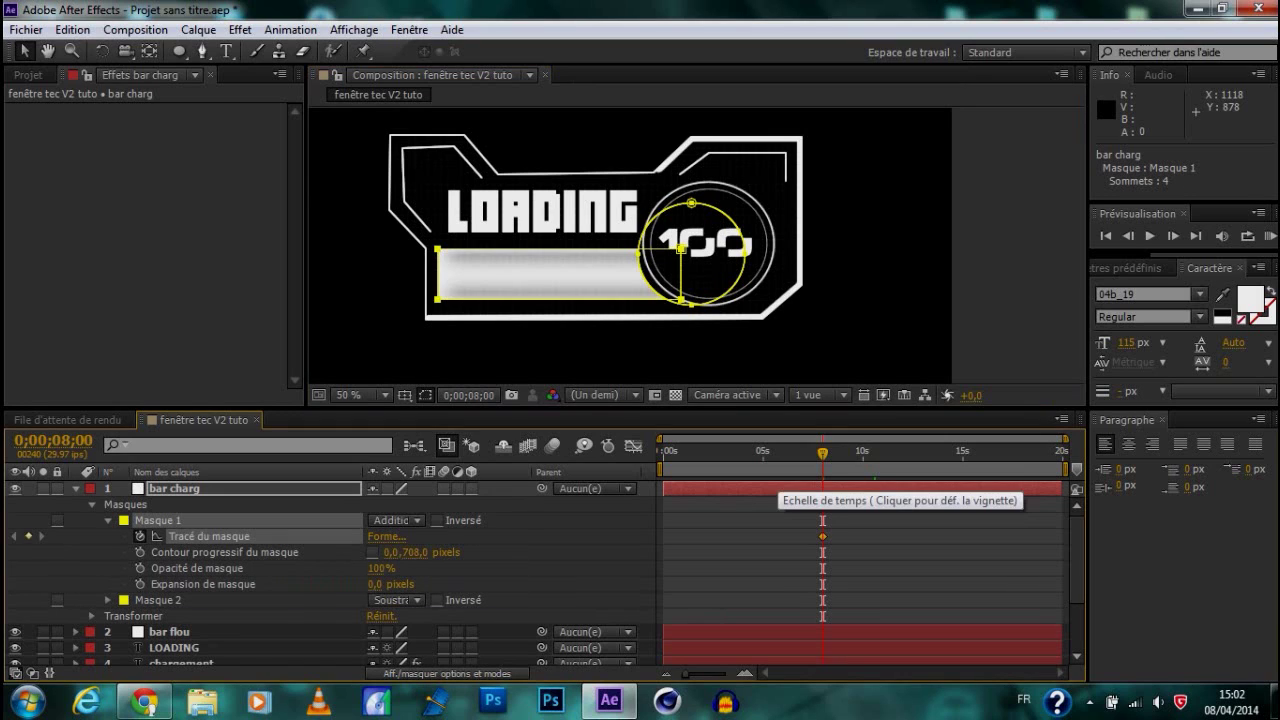
At 0;00;00;00, move the right-hand points of Masque 1 to the bar's left edge so the mask path starts with zero width
drag(760, 456, 702, 456)
key(Home)
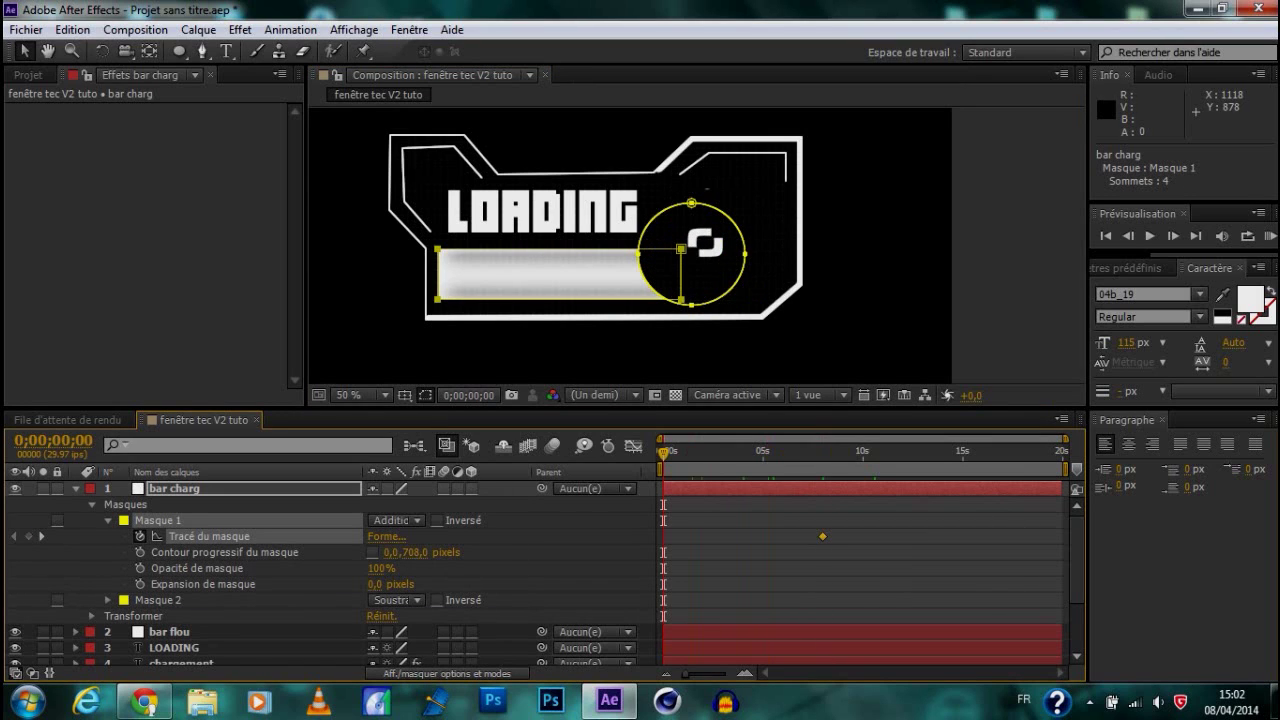
click(690, 275)
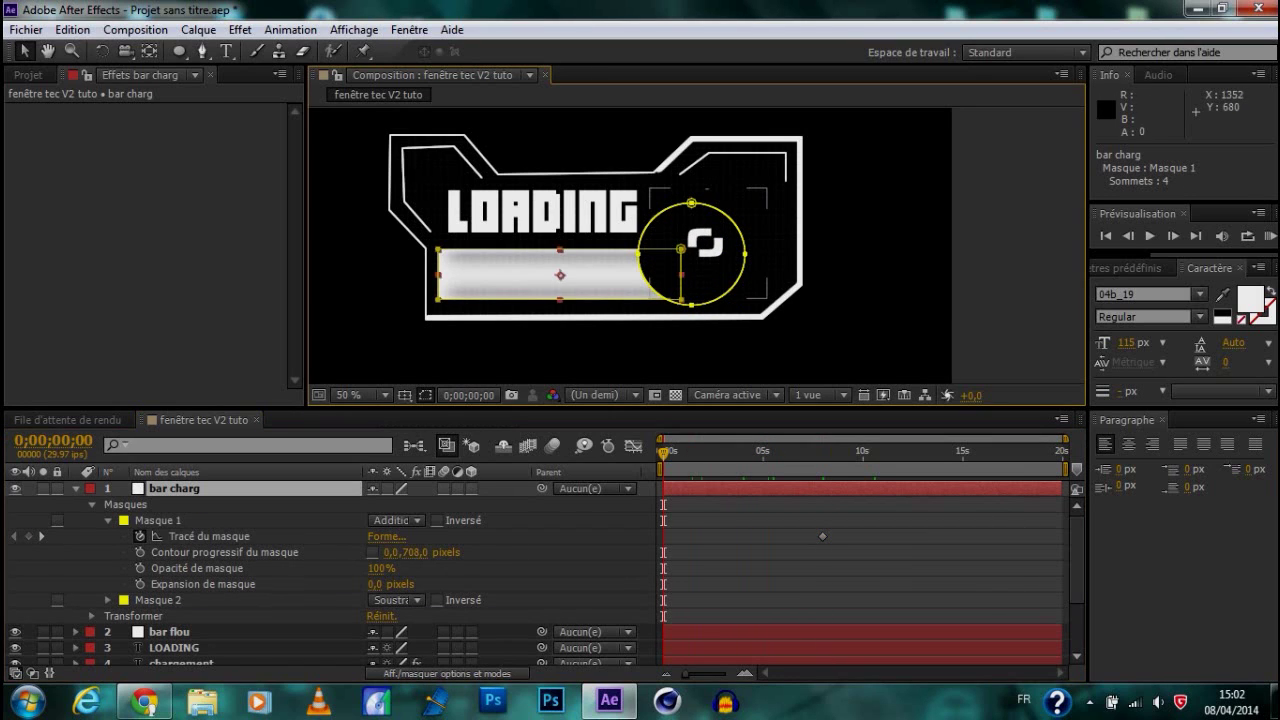
click(681, 249)
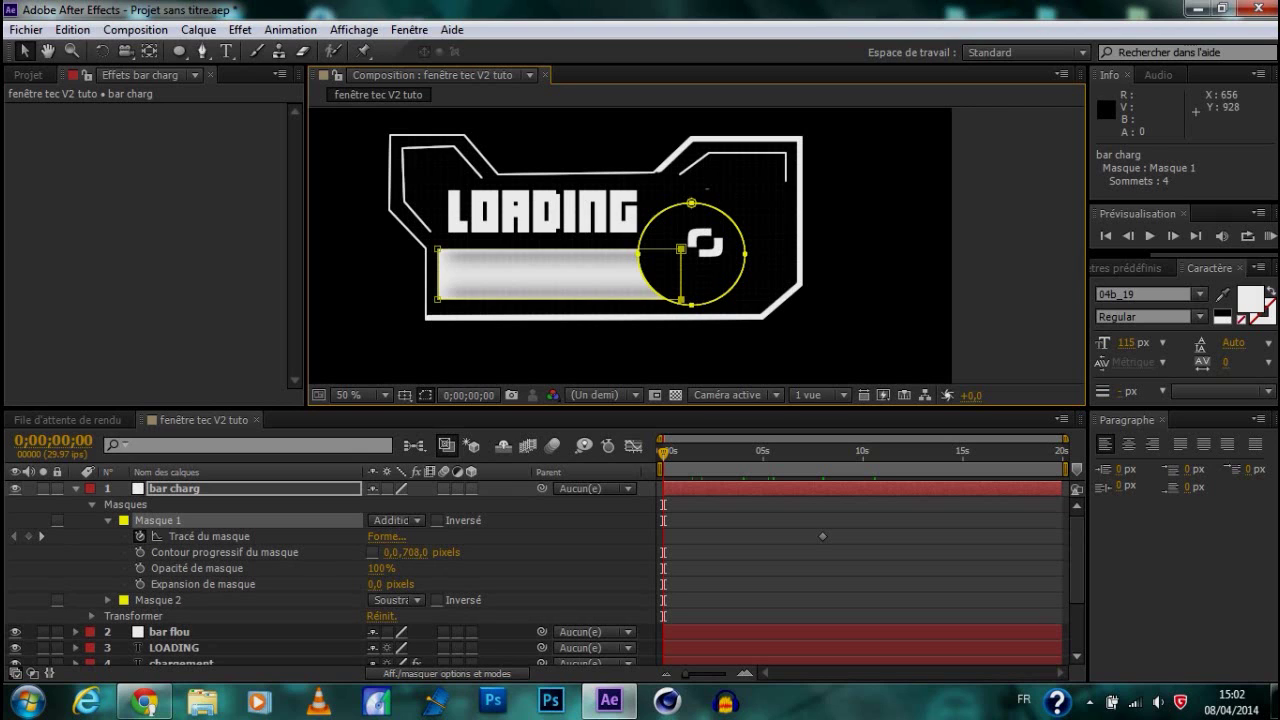
key(ctrl+shift+m)
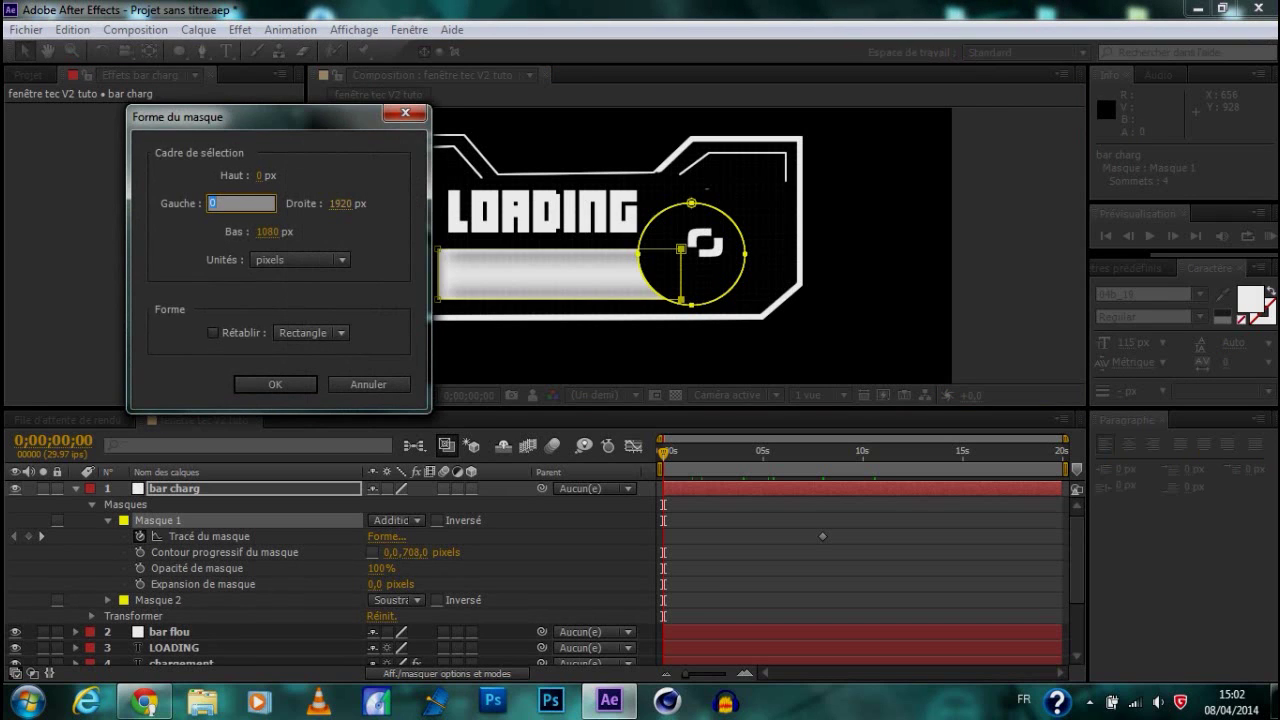
click(405, 113)
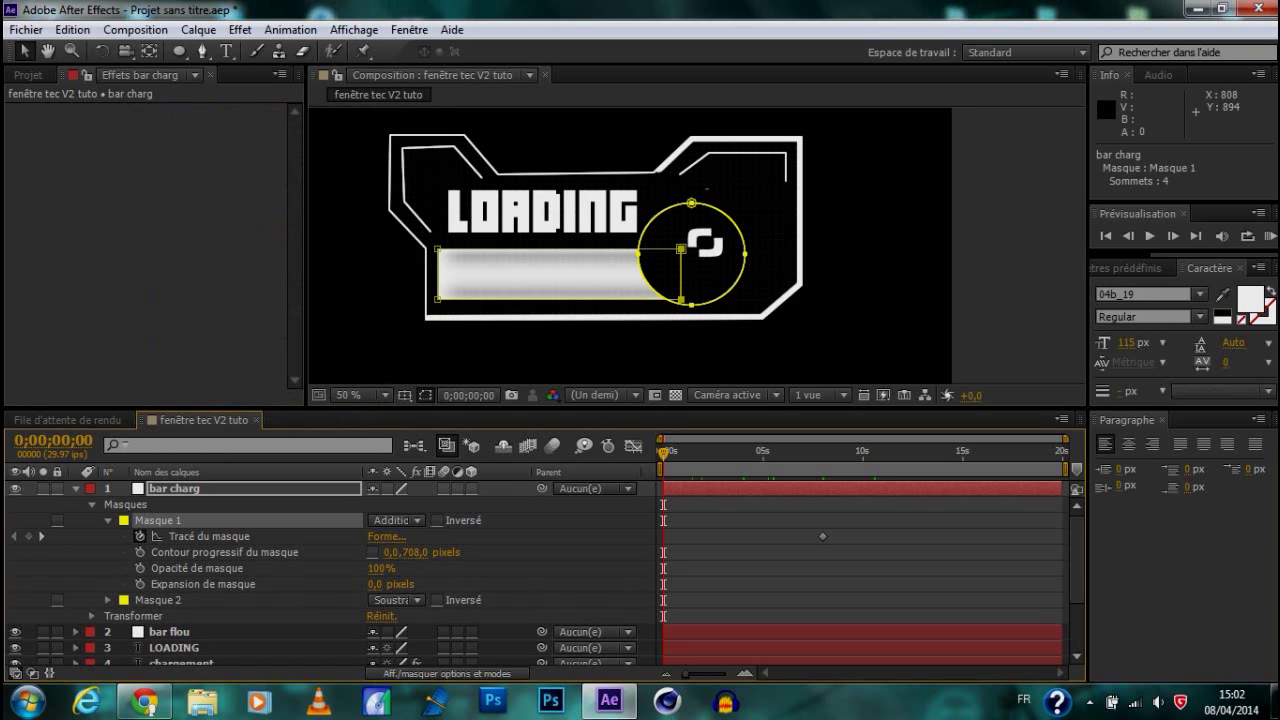
key(Left)
key(Left)
key(shift+Left)
key(shift+Left)
key(shift+Left)
key(shift+Left)
key(shift+Left)
key(shift+Left)
key(shift+Left)
key(shift+Left)
key(shift+Left)
key(shift+Left)
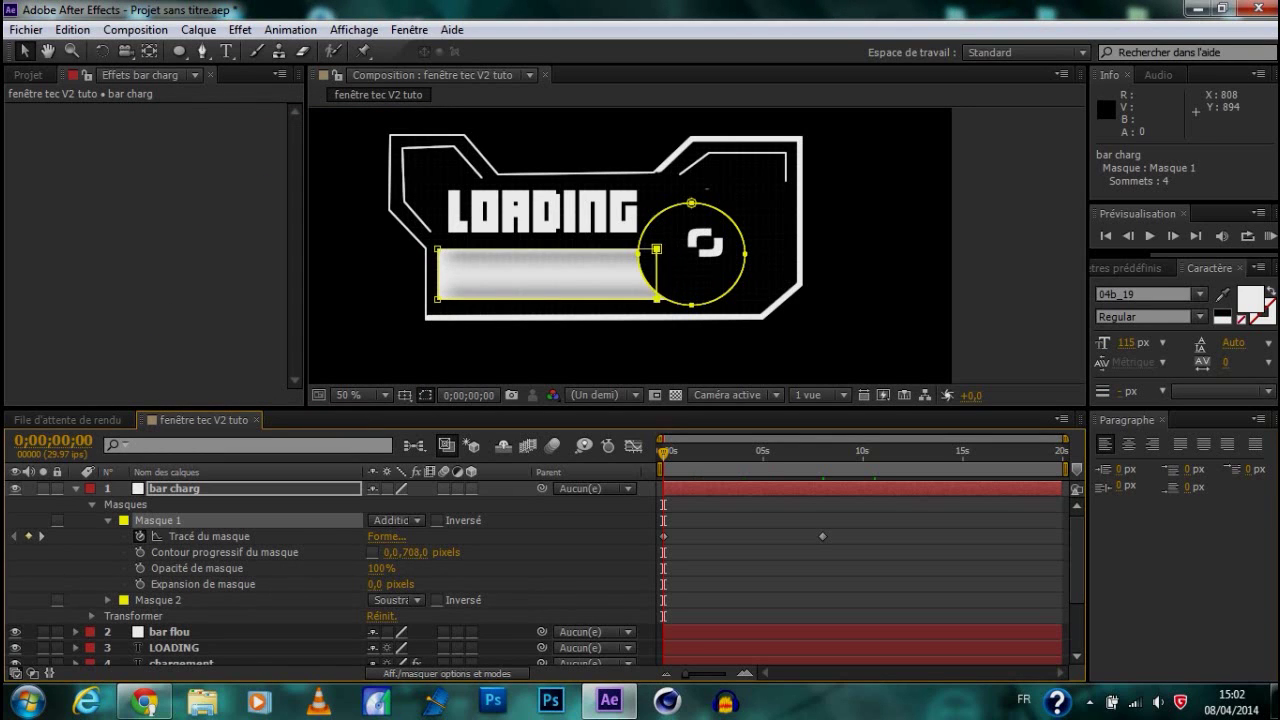
key(shift+Left)
key(shift+Left)
key(shift+Left)
key(shift+Left)
key(shift+Left)
key(shift+Left)
key(shift+Left)
key(shift+Left)
key(shift+Left)
key(shift+Left)
key(shift+Left)
key(shift+Left)
key(shift+Left)
key(shift+Left)
key(shift+Left)
key(shift+Left)
key(shift+Left)
key(shift+Left)
key(shift+Left)
key(shift+Left)
key(shift+Left)
key(shift+Left)
key(shift+Left)
key(shift+Left)
key(shift+Left)
key(shift+Left)
key(shift+Left)
key(shift+Left)
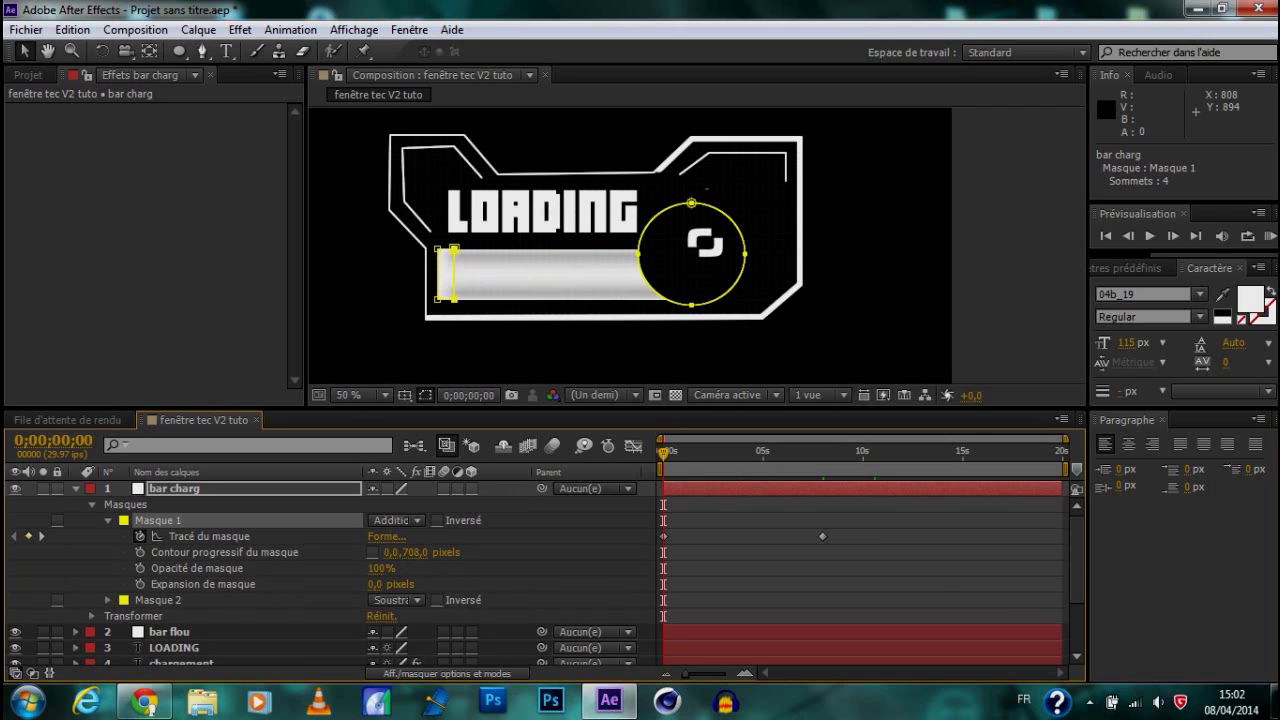
key(shift+Left)
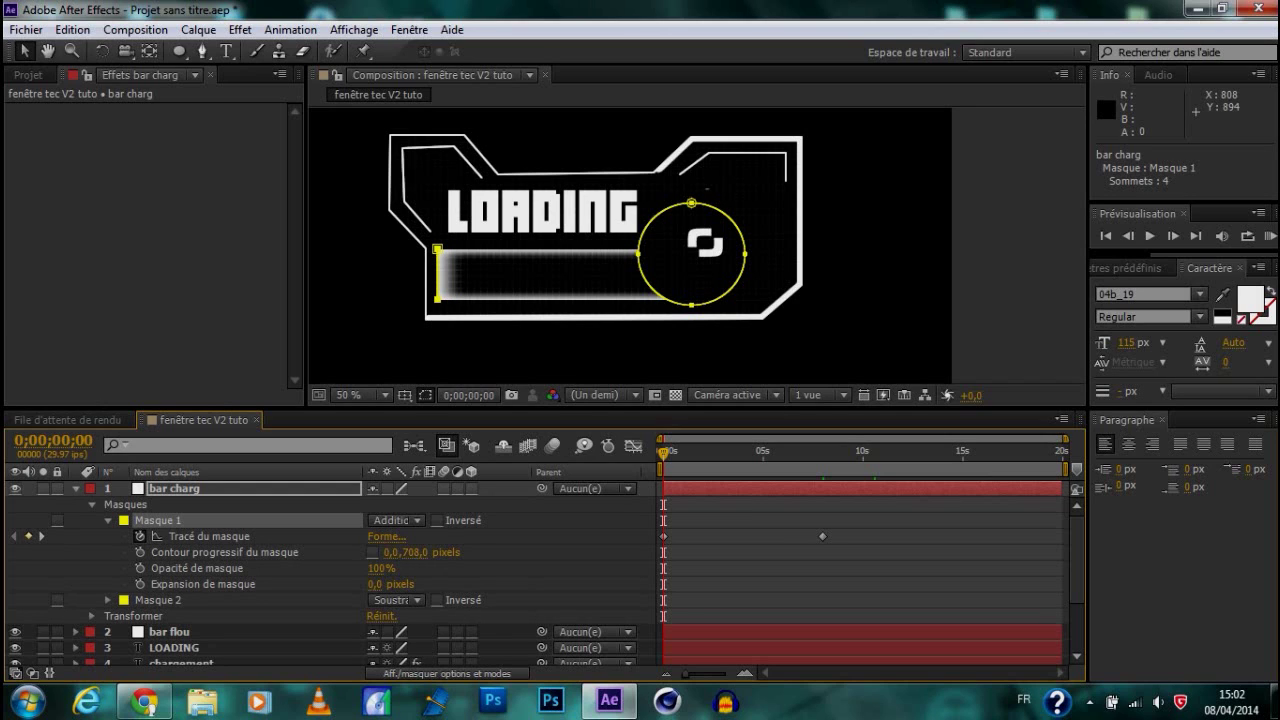
Run a RAM preview of the loading bar's filling animation and clear the selection
click(1008, 360)
click(1008, 360)
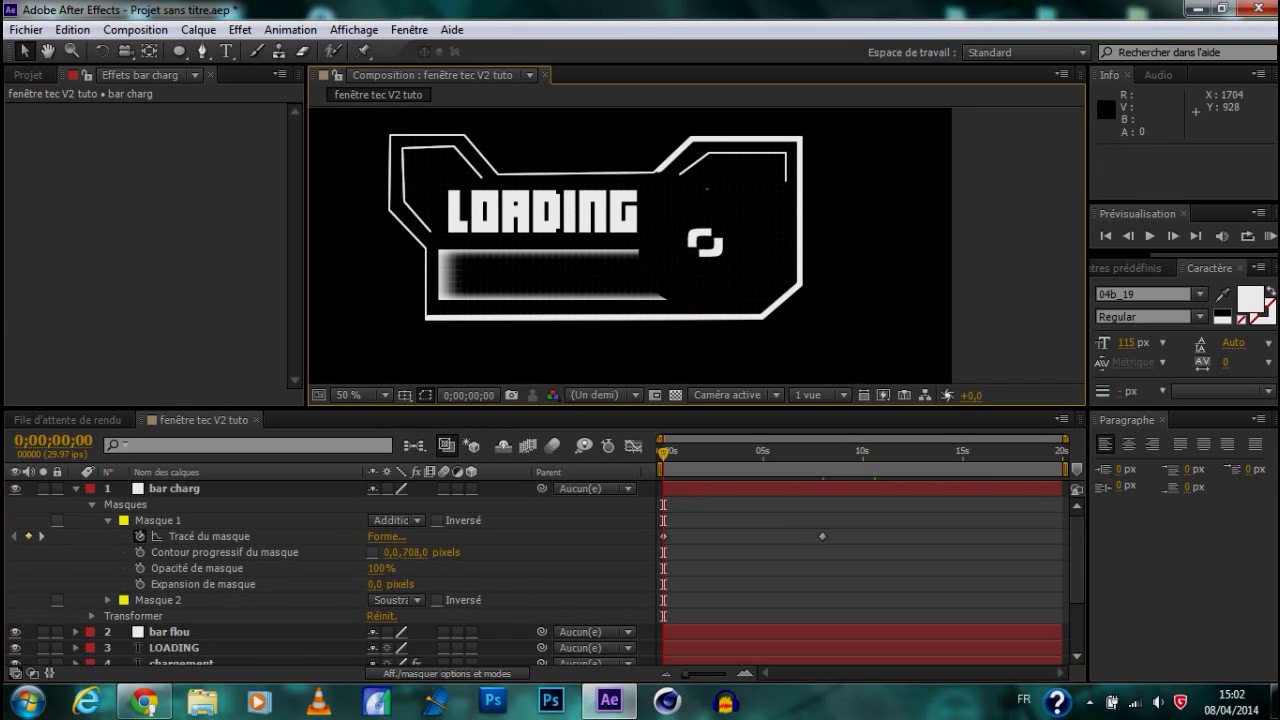
click(1268, 235)
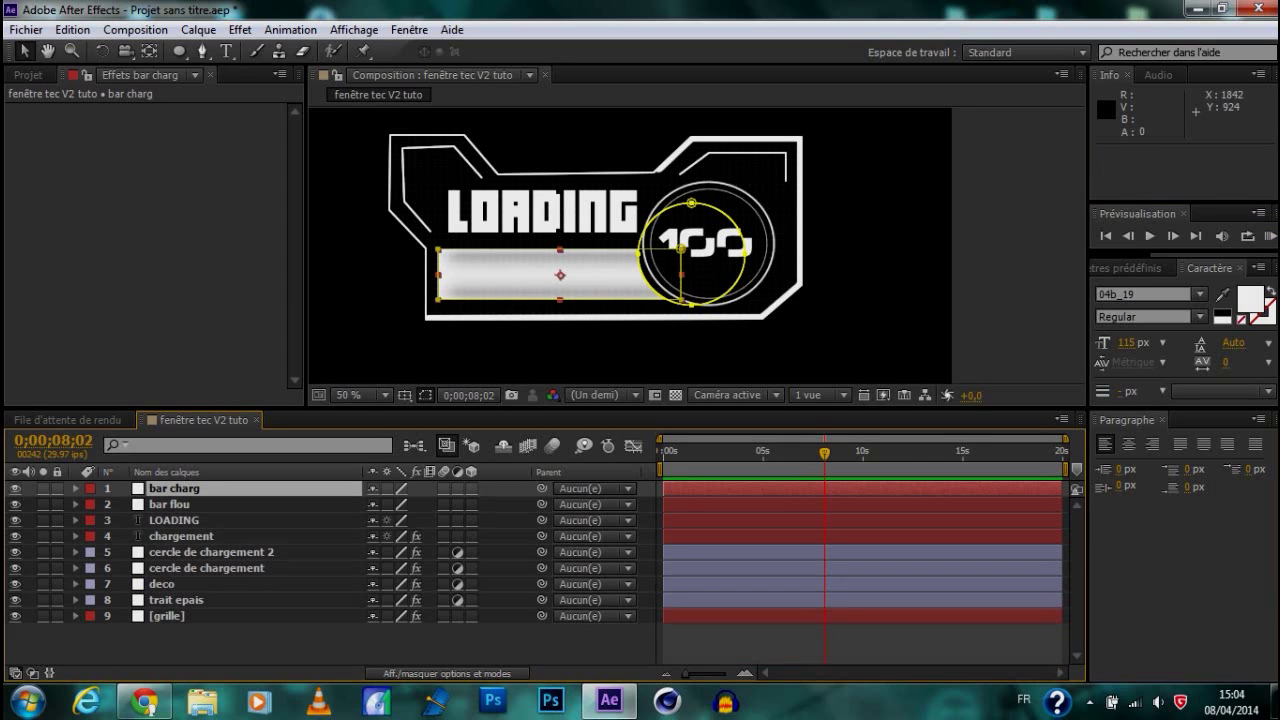
key(ctrl+shift+a)
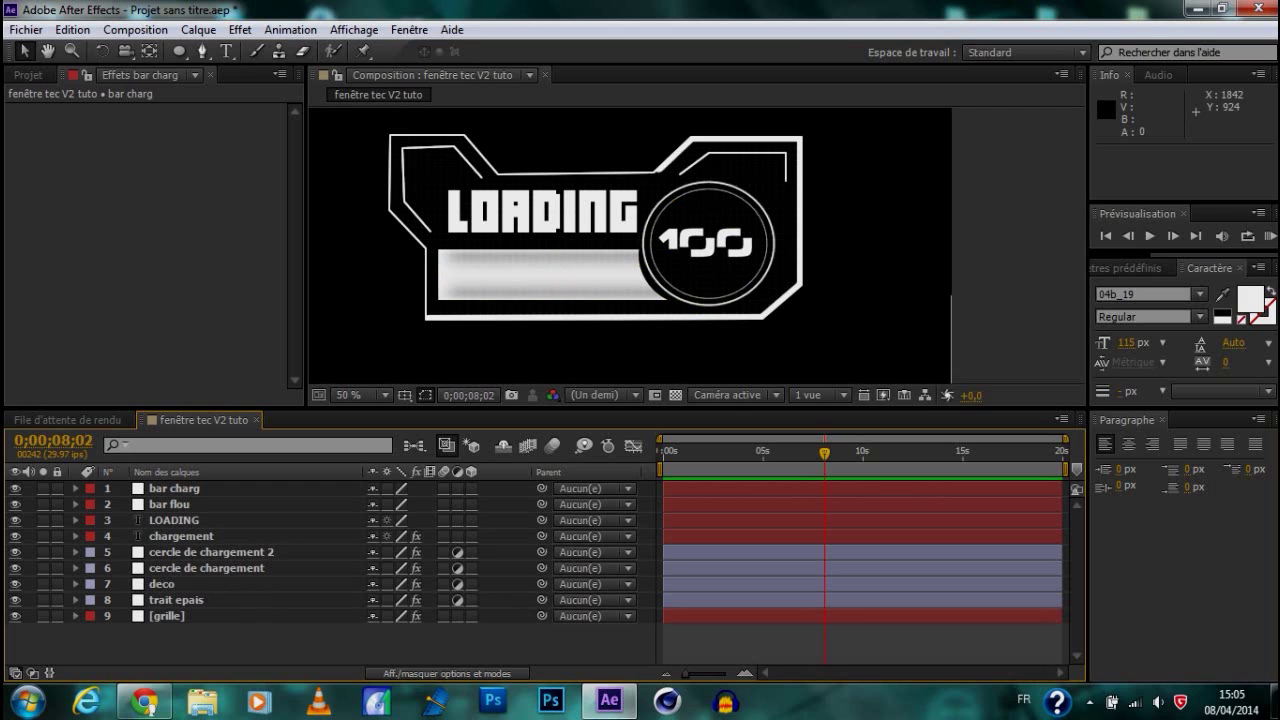
Precompose all nine layers as fenêtre technologique, transferring all attributes into the new composition
drag(463, 642, 217, 484)
right_click(241, 505)
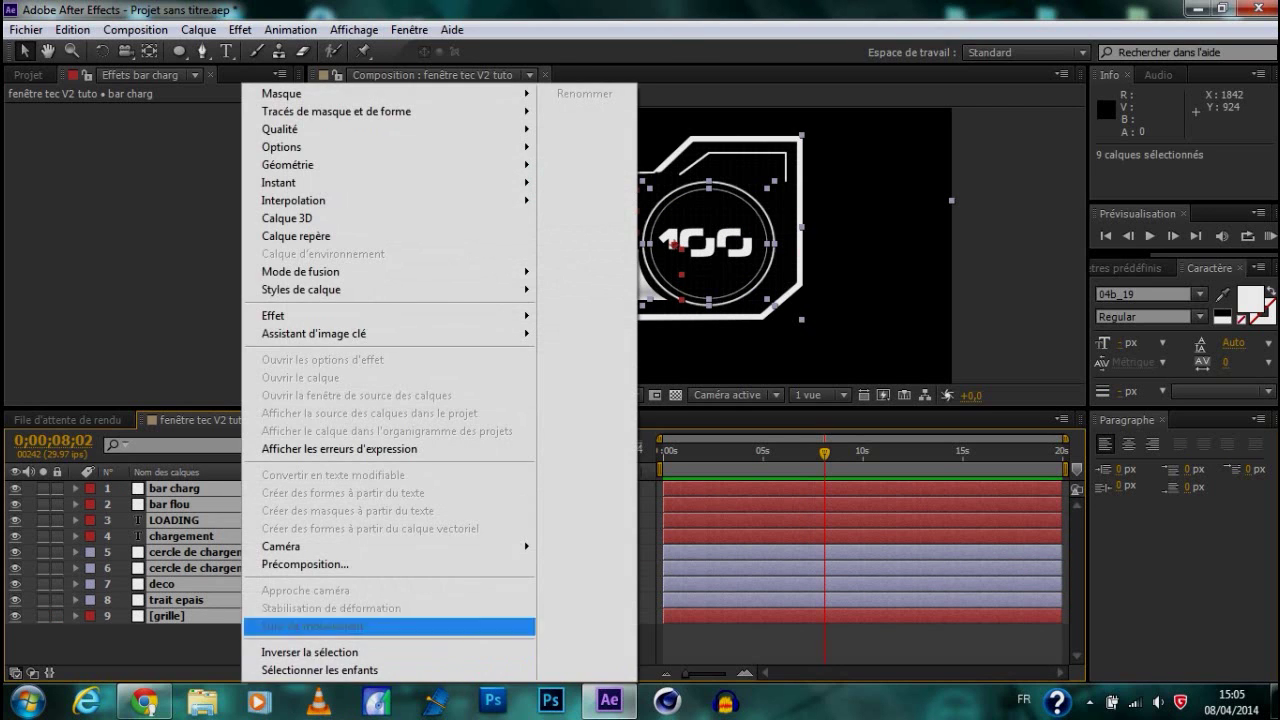
click(305, 564)
text(fen)
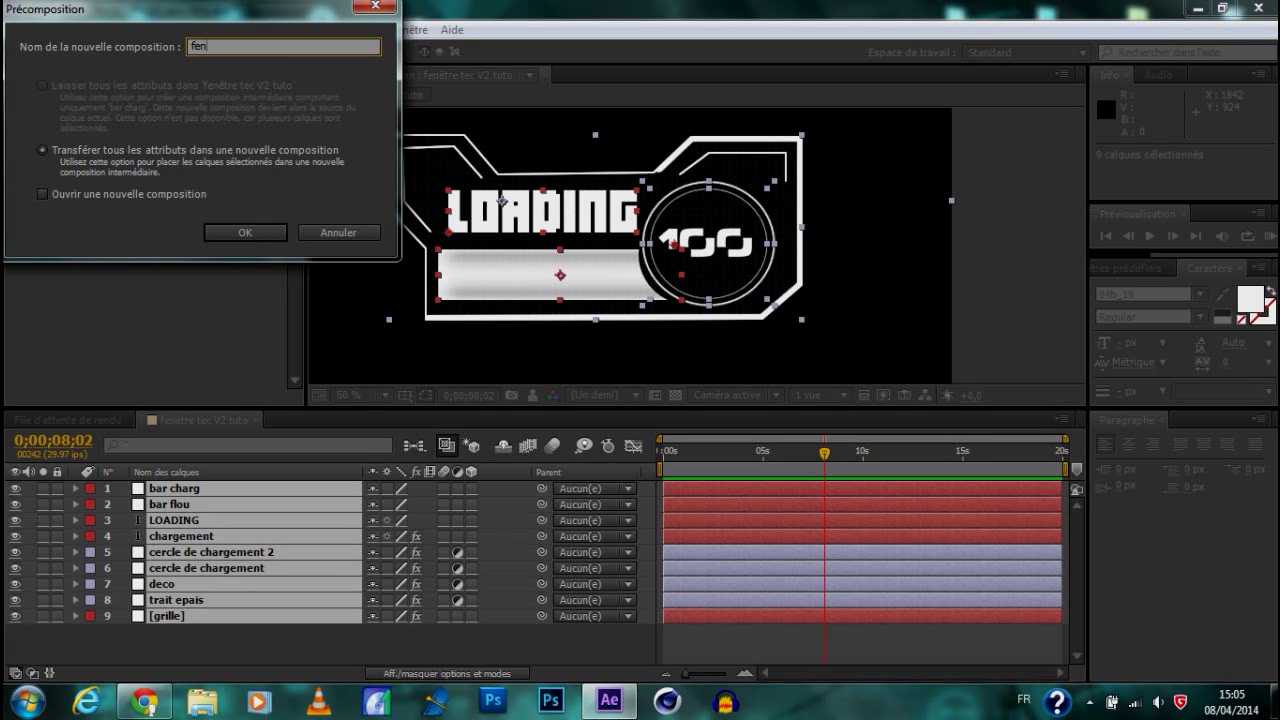
text(être technologique)
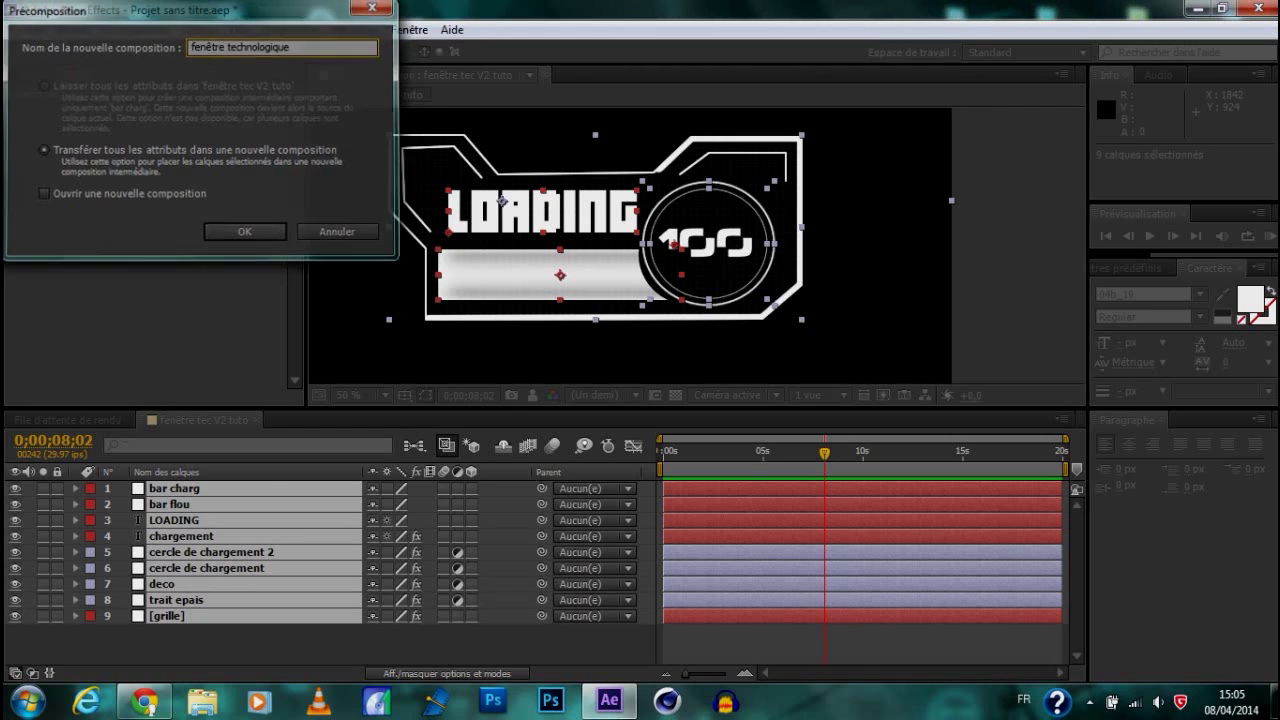
key(Return)
Shift the precomposed layer in time to start at 0;00;02;27 and place the time indicator at 0;00;16;10
drag(825, 453, 873, 488)
drag(762, 453, 990, 453)
drag(985, 488, 931, 488)
Move the fenêtre technologique layer to the lower-right corner of the frame, at about position 1248, 780
scroll(700, 257, down, 2)
drag(648, 254, 581, 239)
scroll(660, 244, down, 1)
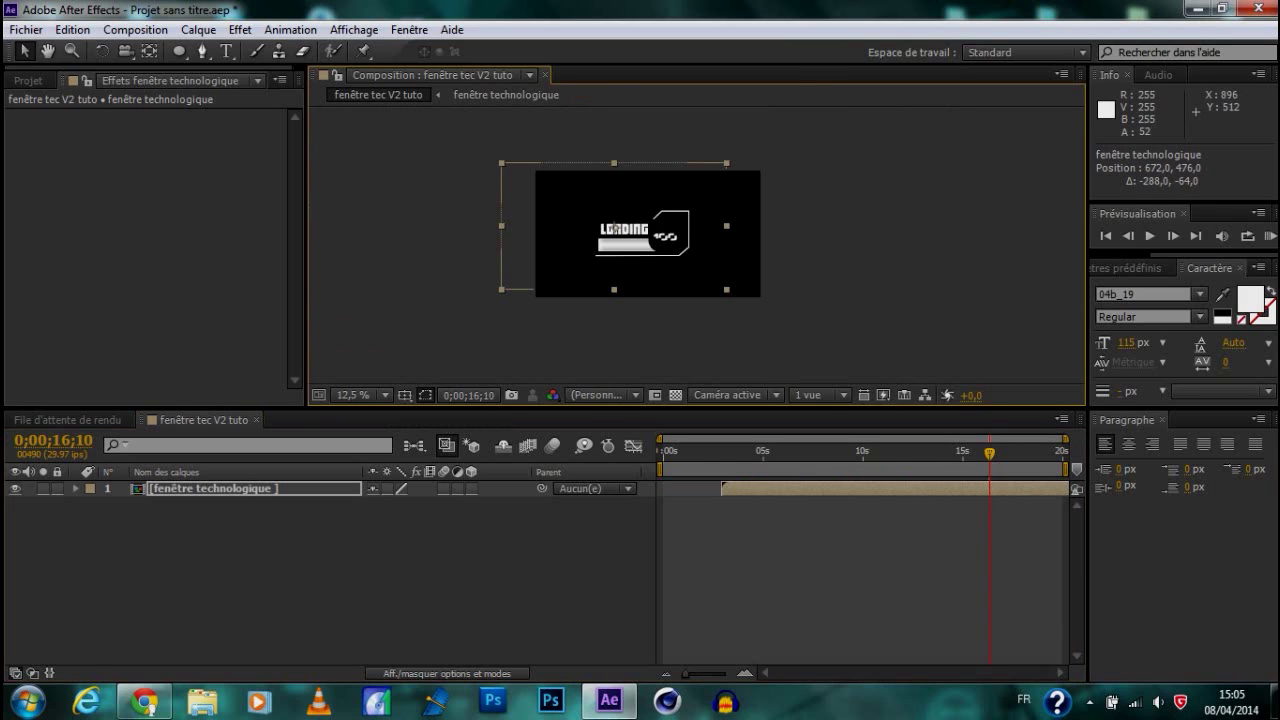
drag(668, 245, 742, 272)
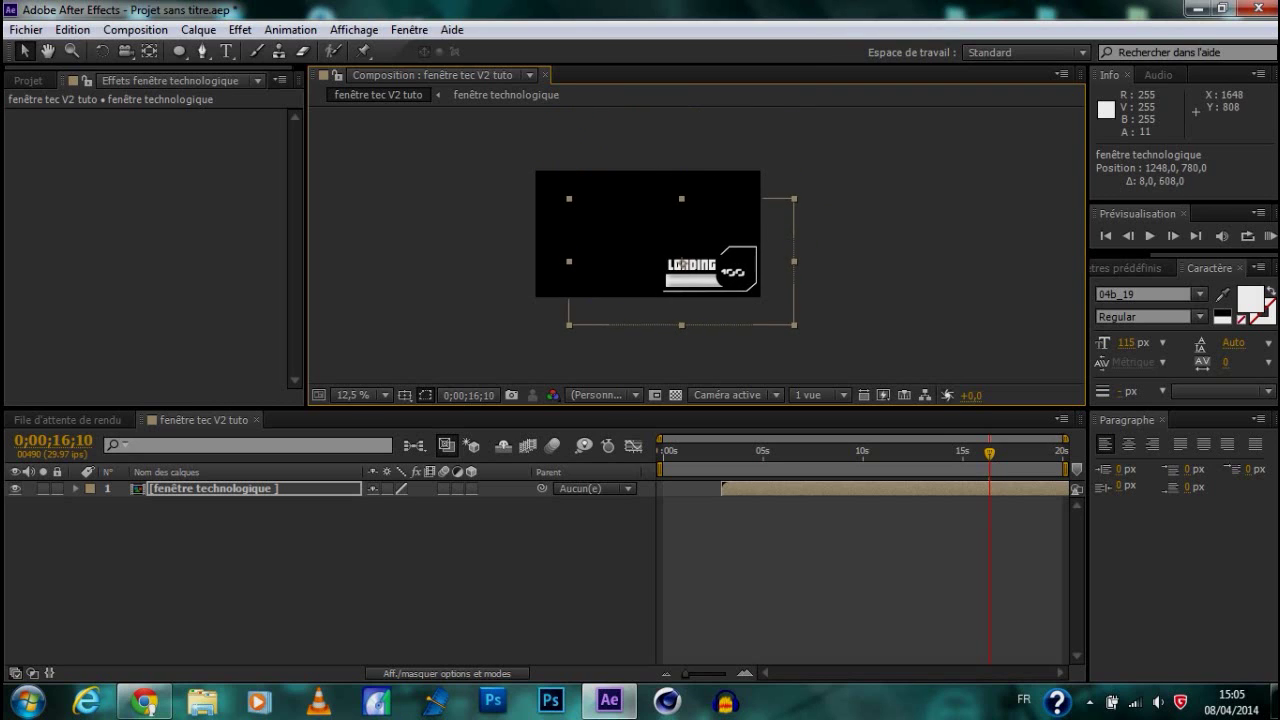
key(period)
key(period)
key(comma)
Open the fenêtre technologique precomposition to access its individual layers, leaving none selected
click(255, 488)
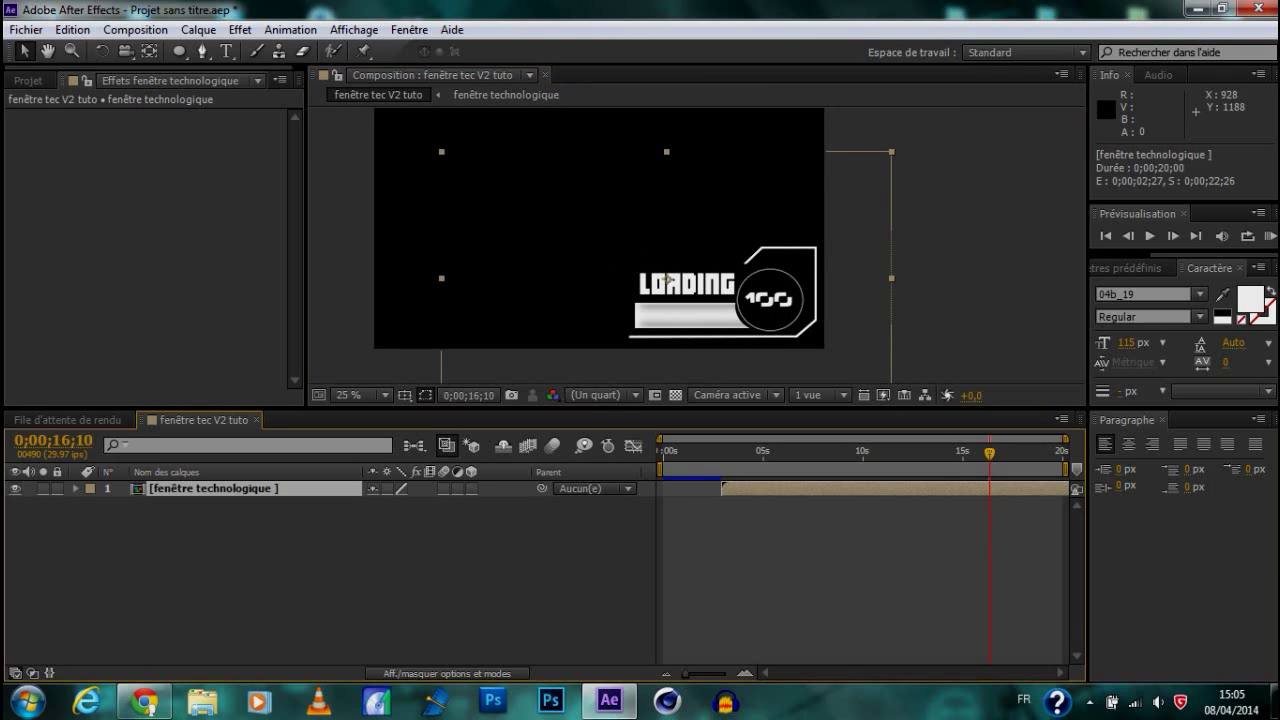
double_click(667, 280)
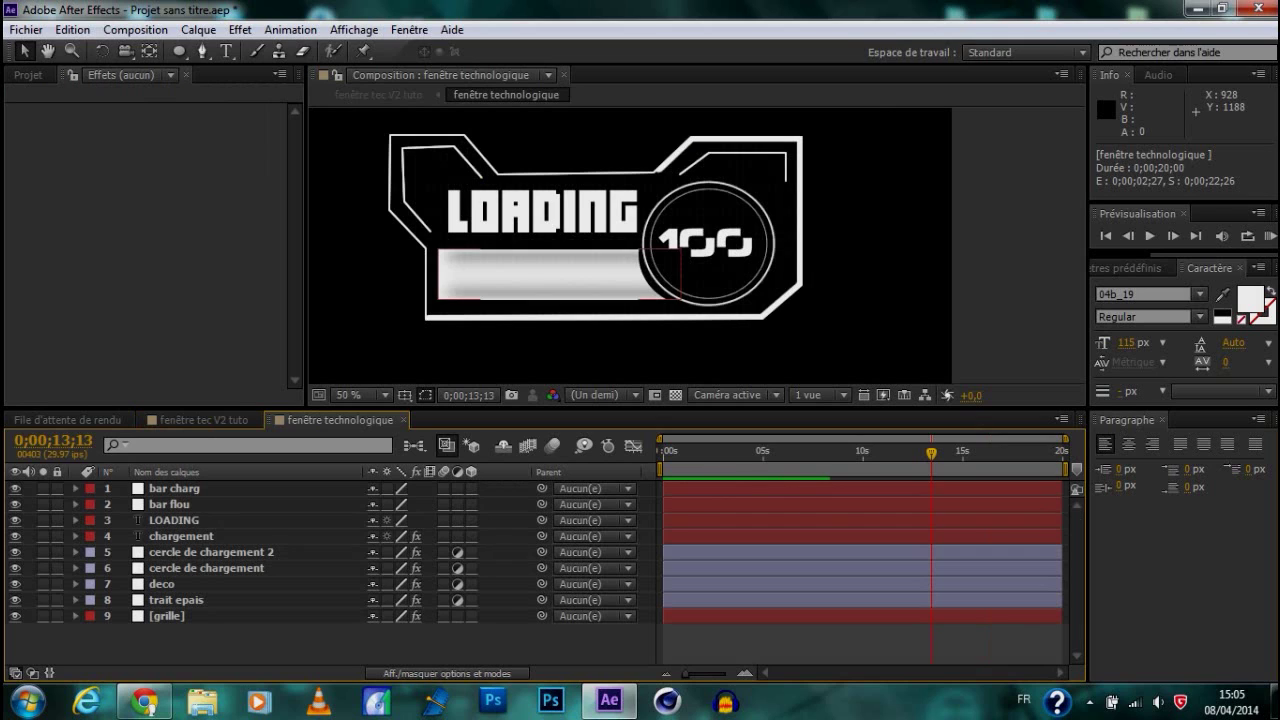
mouse_move(317, 647)
mouse_down()
mouse_move(155, 490)
mouse_move(182, 568)
mouse_move(298, 660)
mouse_up()
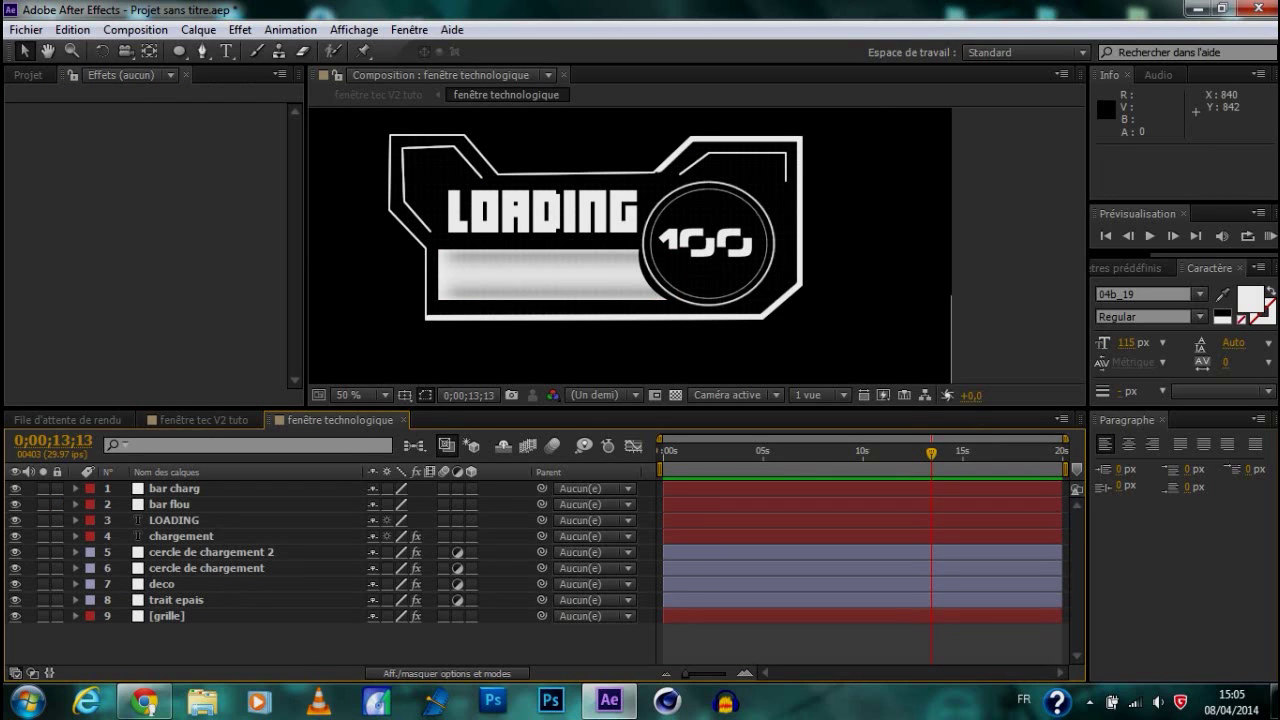